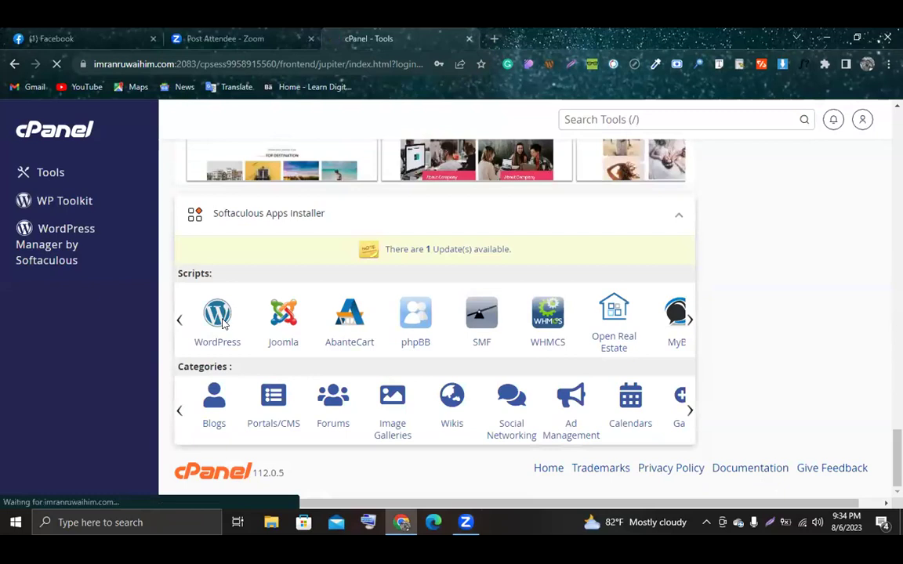
Step: Open WordPress in Softaculous and launch the crocoblock installation's admin, which shows a critical error
click(221, 322)
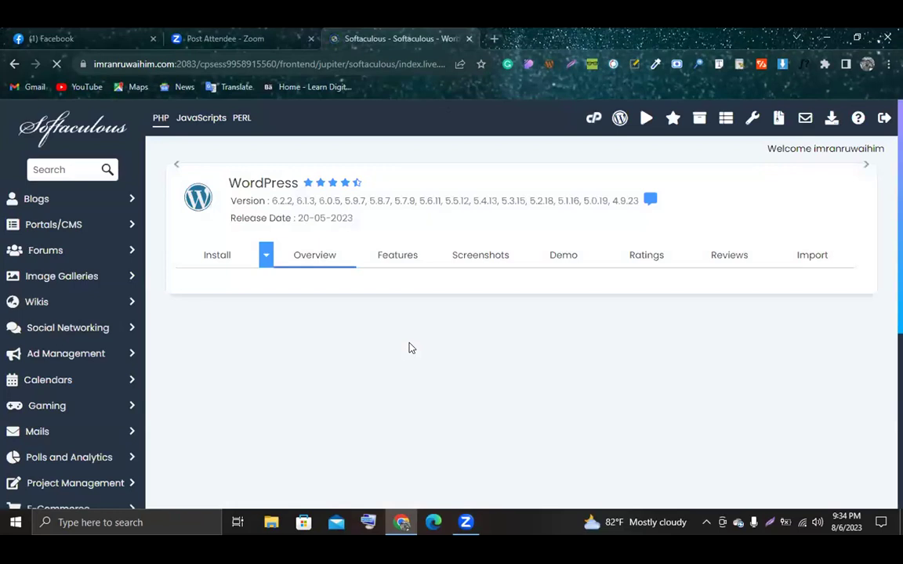
scroll(409, 347, down, 10)
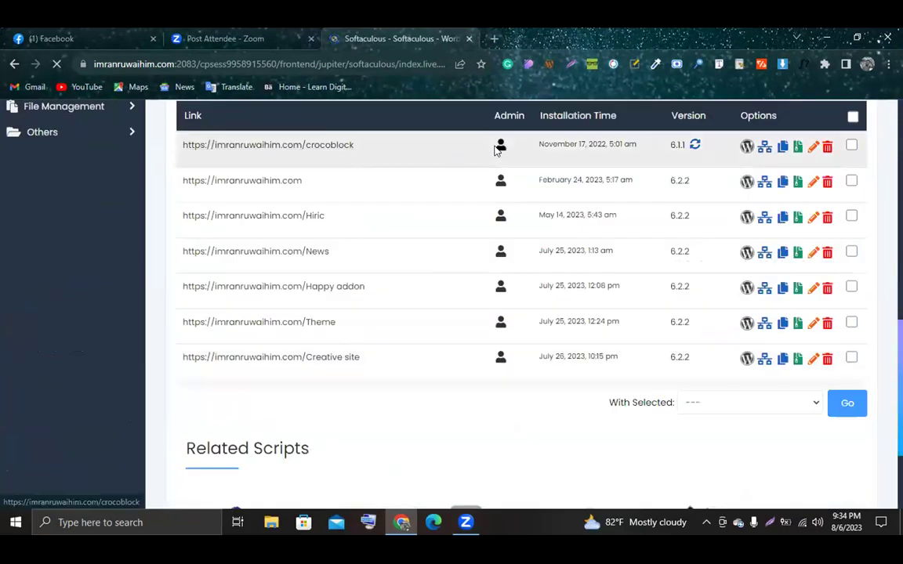
scroll(497, 146, up, 1)
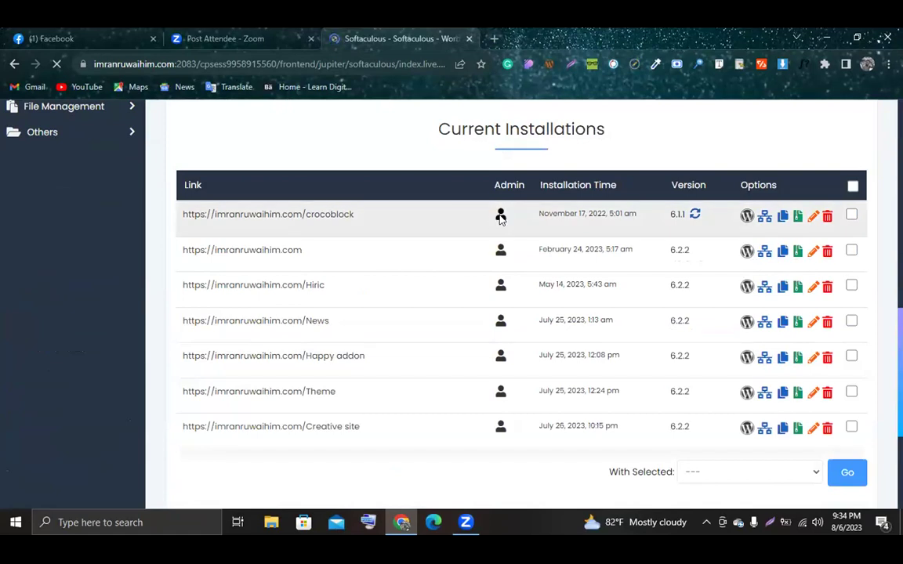
click(500, 217)
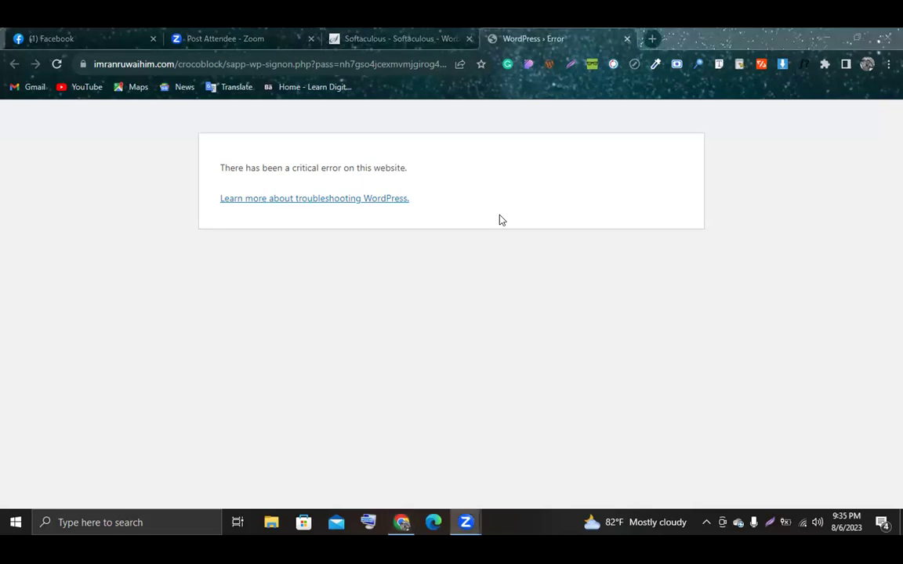
Step: Leave the critical error page and go back to the top of Softaculous's WordPress installations page
click(505, 303)
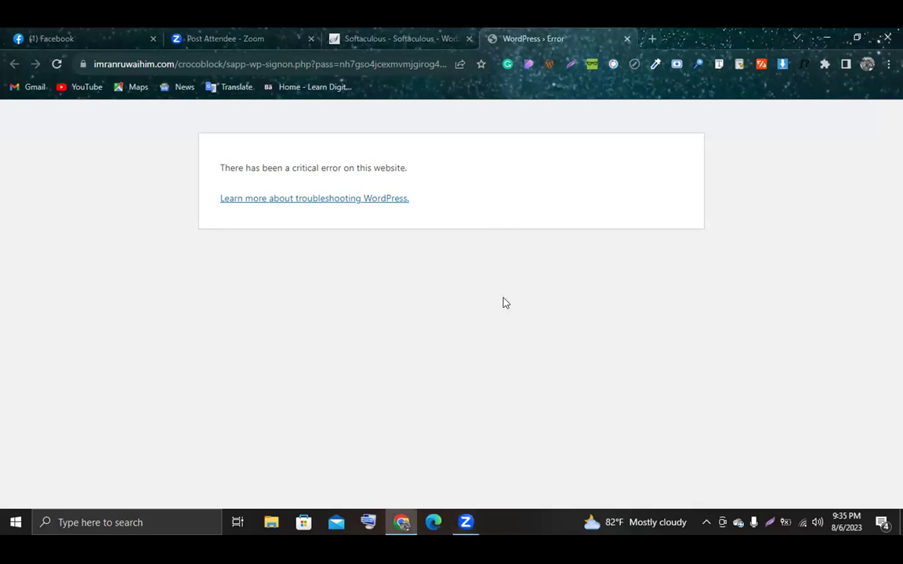
click(402, 43)
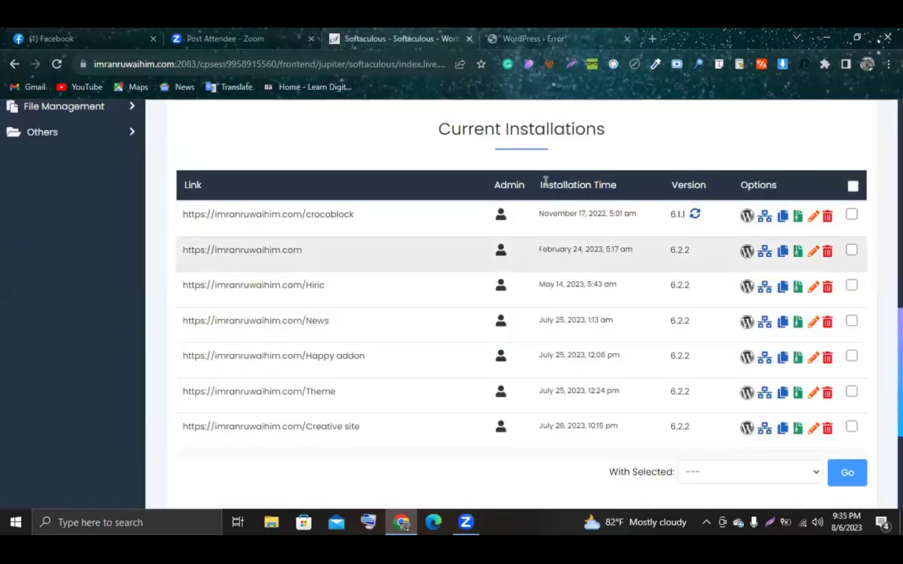
scroll(548, 180, up, 10)
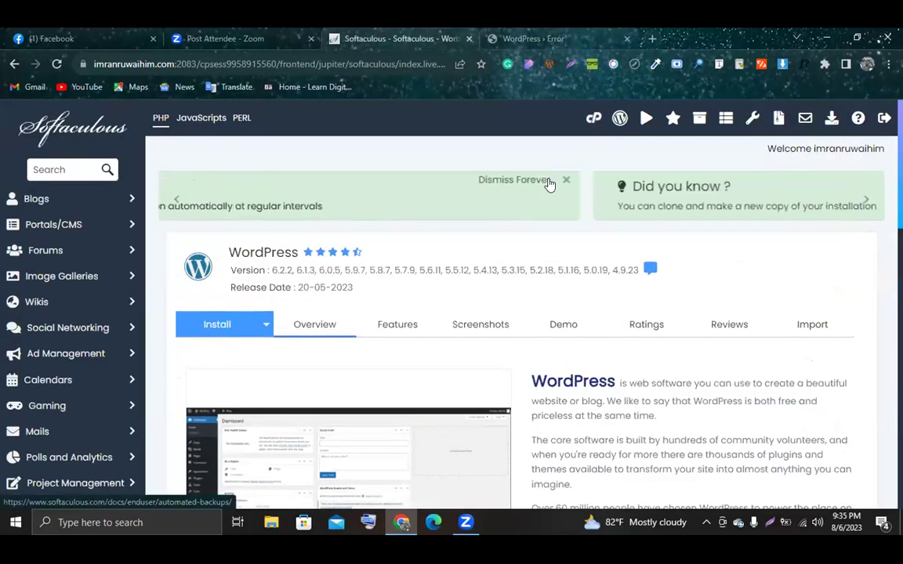
Step: Go back to the cPanel control panel and open File Manager in a new tab
click(591, 121)
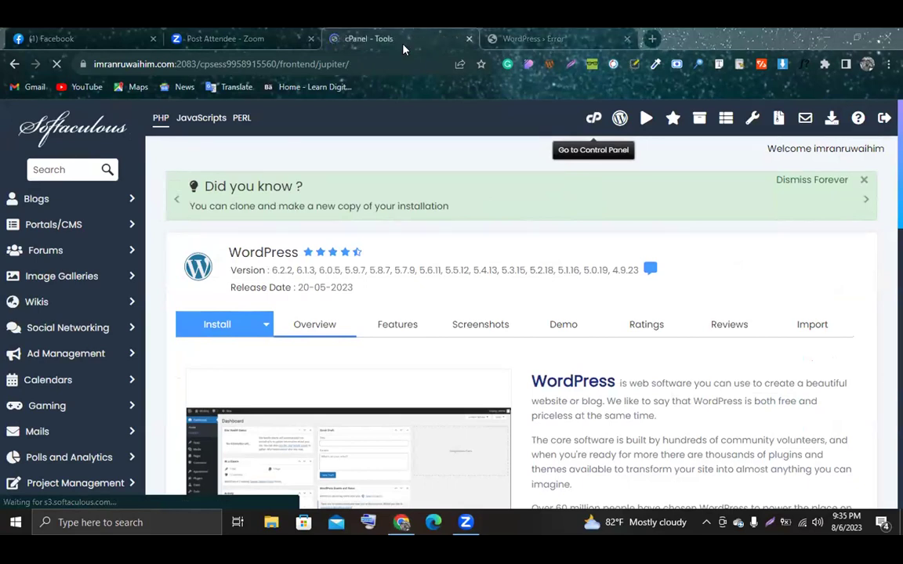
key(super)
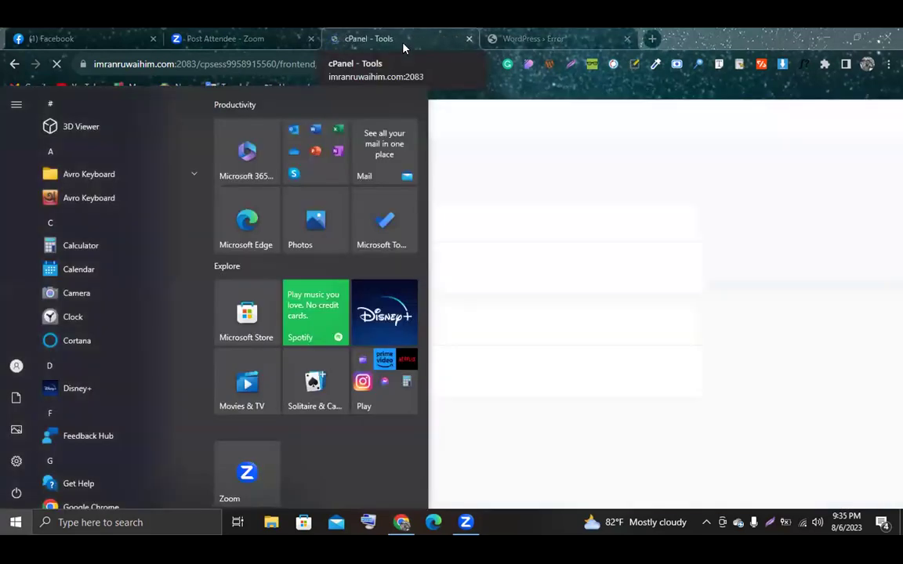
key(super)
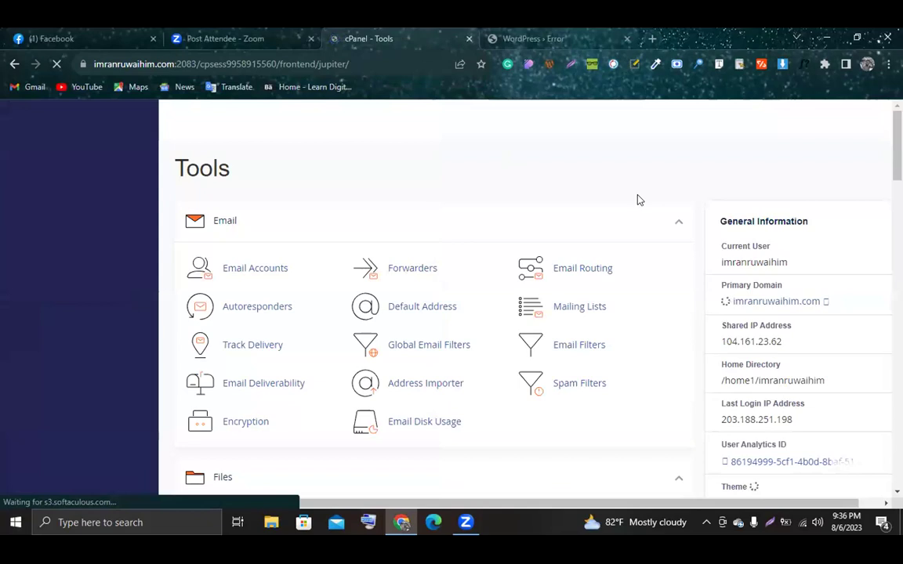
scroll(638, 200, down, 1)
scroll(638, 200, down, 2)
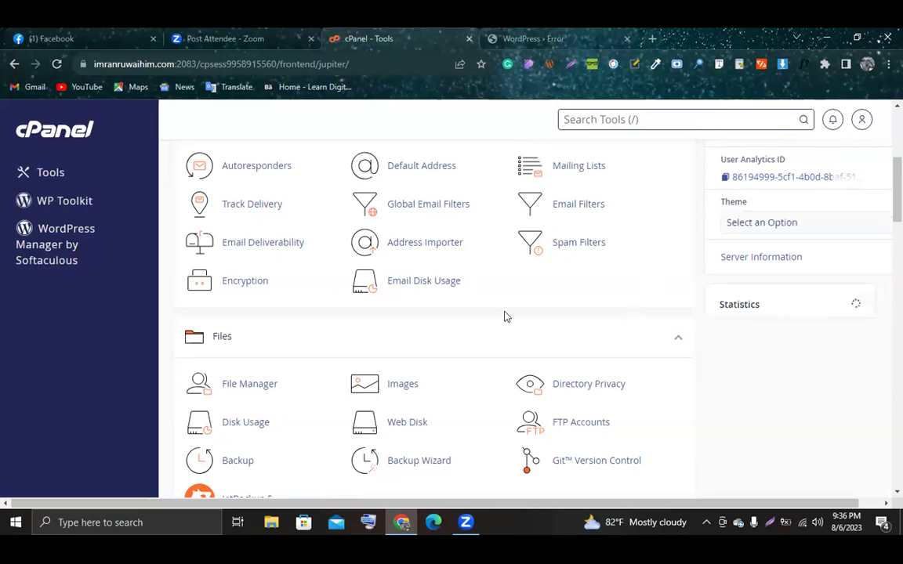
click(248, 384)
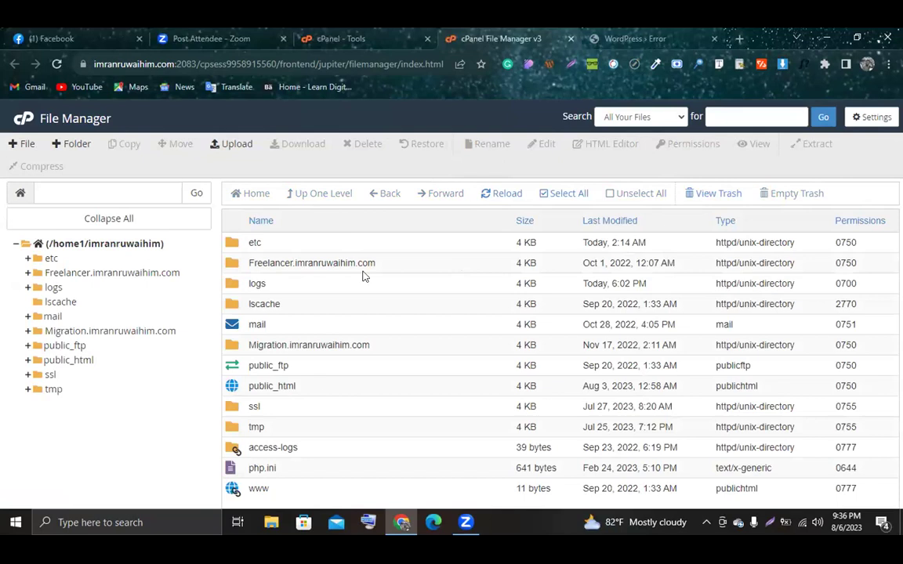
Step: Open public_html and then the crocoblock folder in File Manager
double_click(310, 386)
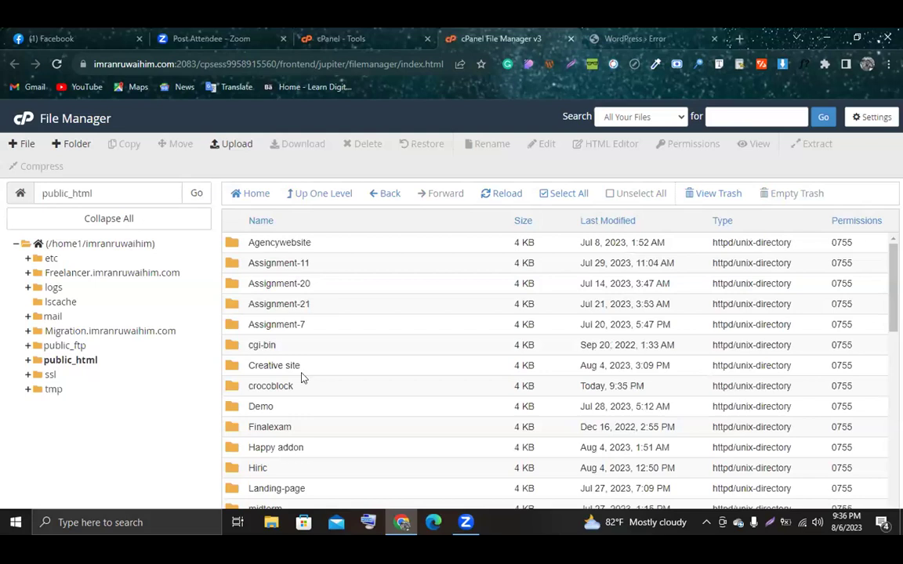
scroll(289, 384, down, 1)
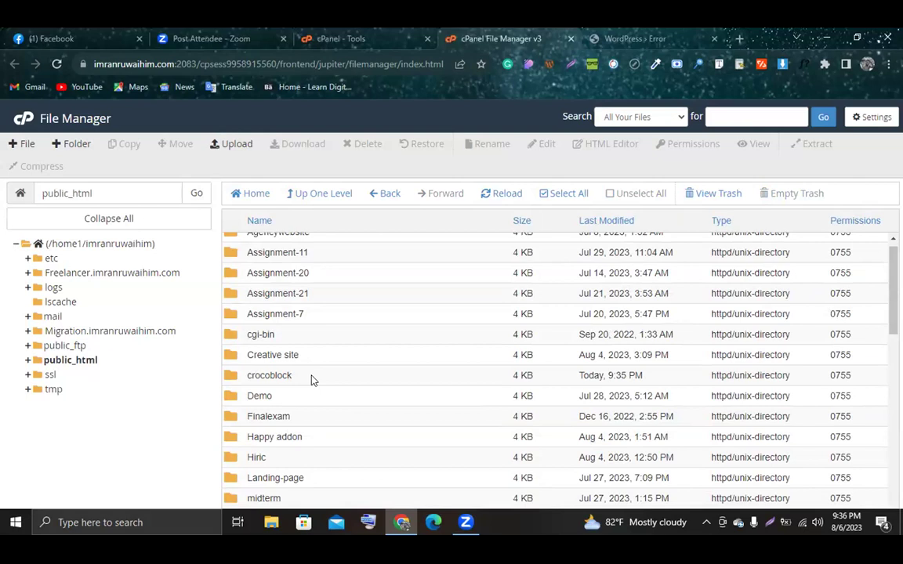
double_click(311, 380)
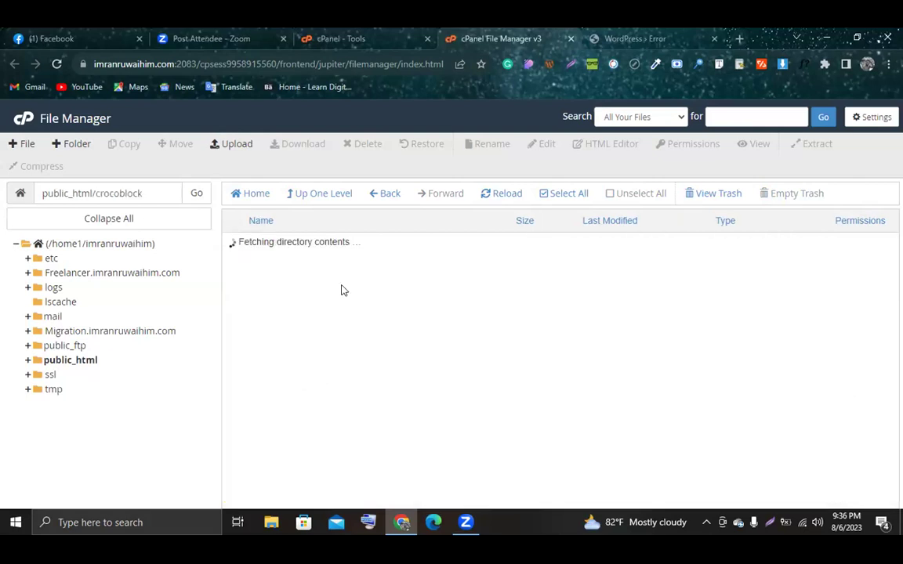
Step: Check the Softaculous WordPress installations list, then return to the crocoblock file listing
click(405, 38)
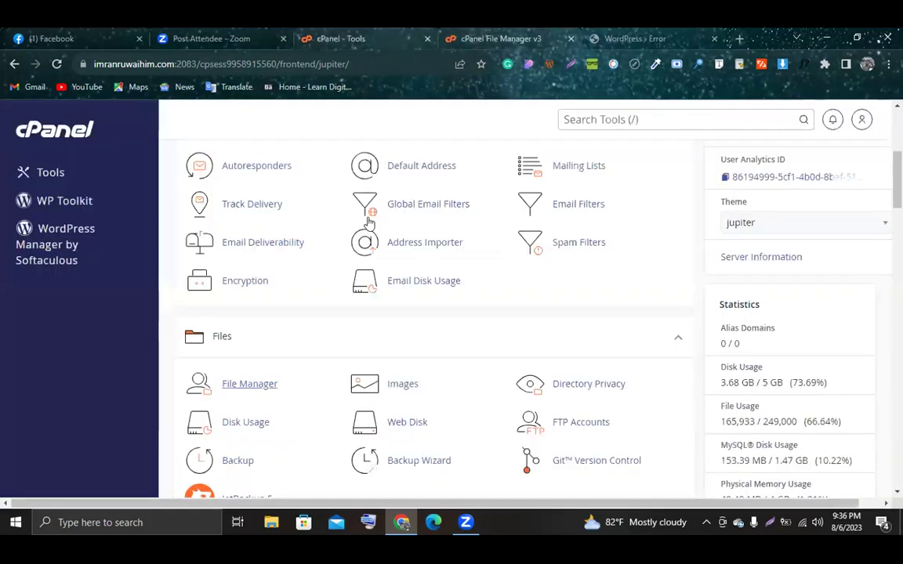
scroll(359, 314, down, 15)
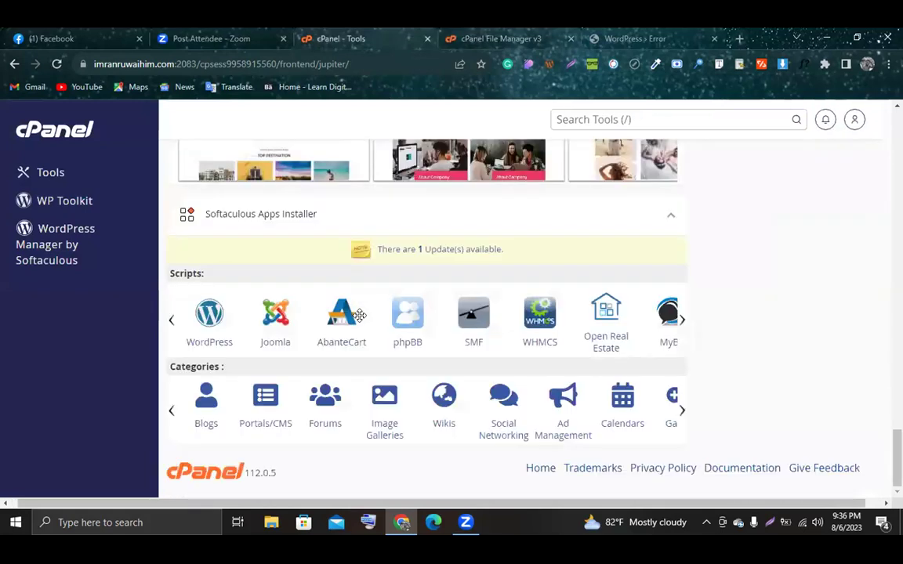
click(205, 313)
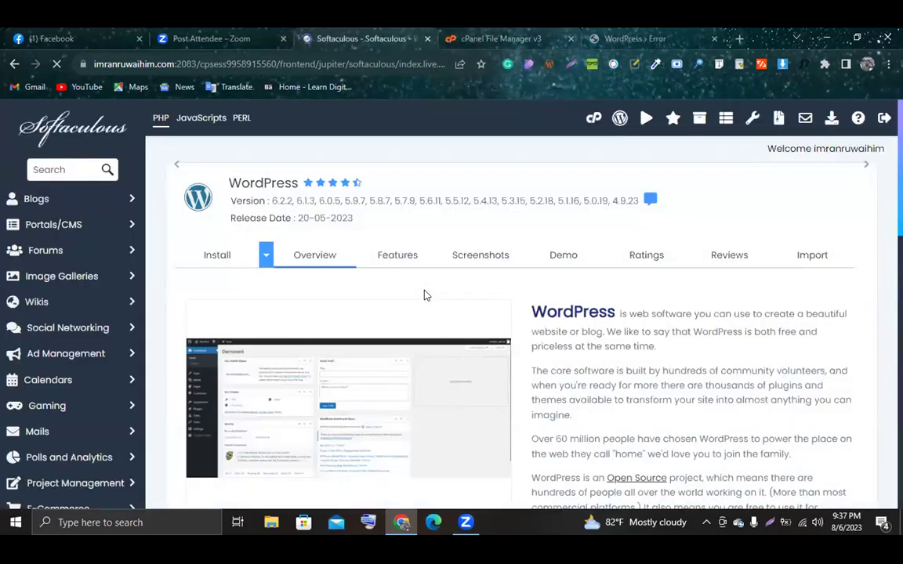
scroll(423, 296, down, 10)
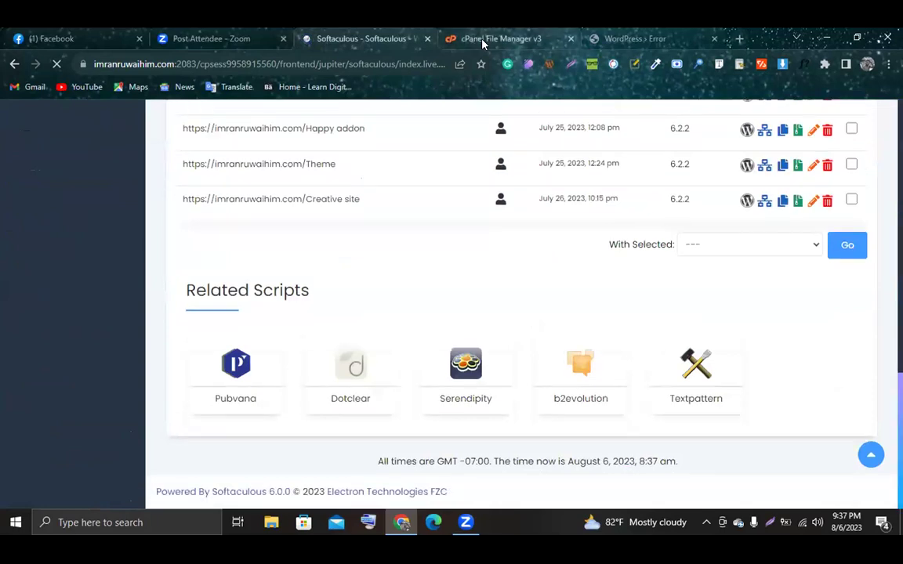
scroll(421, 352, up, 1)
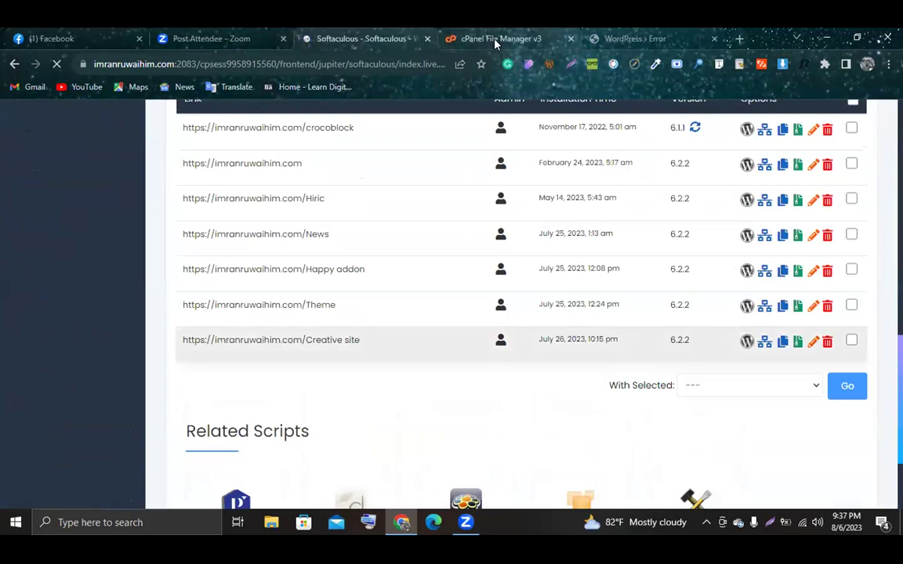
click(494, 40)
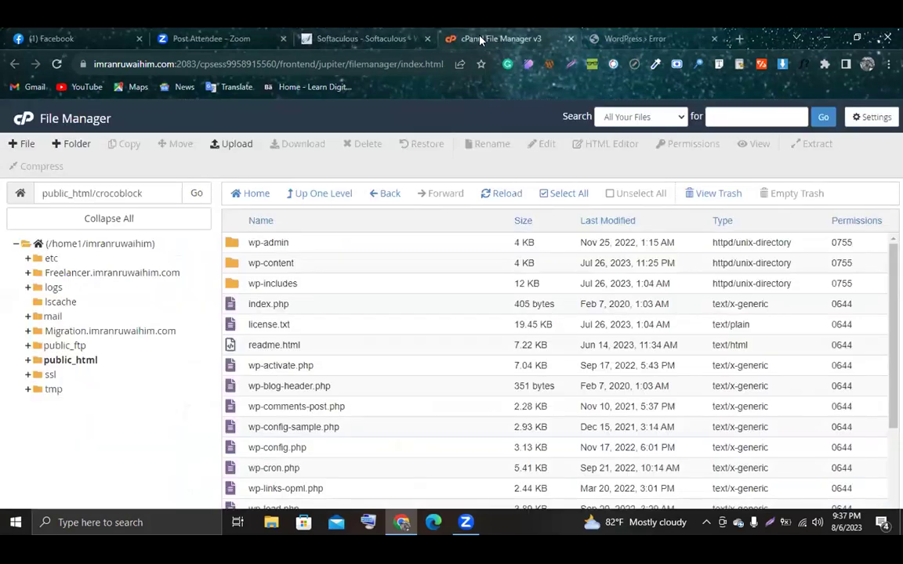
Step: Rename the wp-content plugins folder to plugin_s and recheck the site's error page
double_click(309, 269)
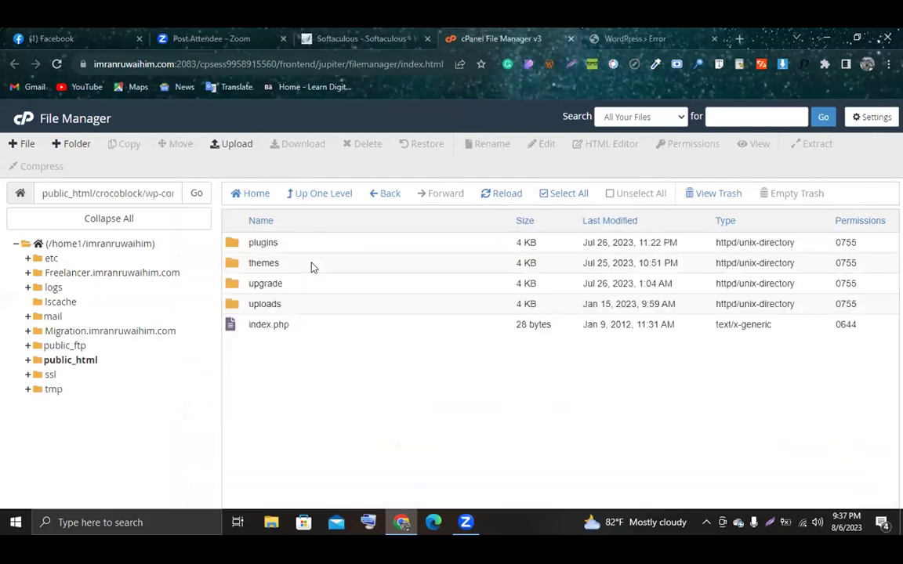
click(273, 243)
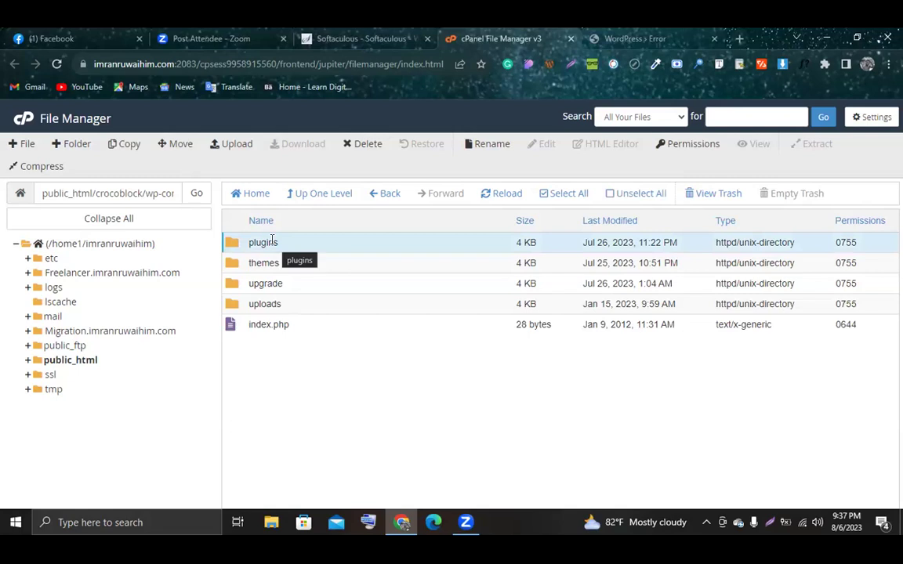
right_click(273, 242)
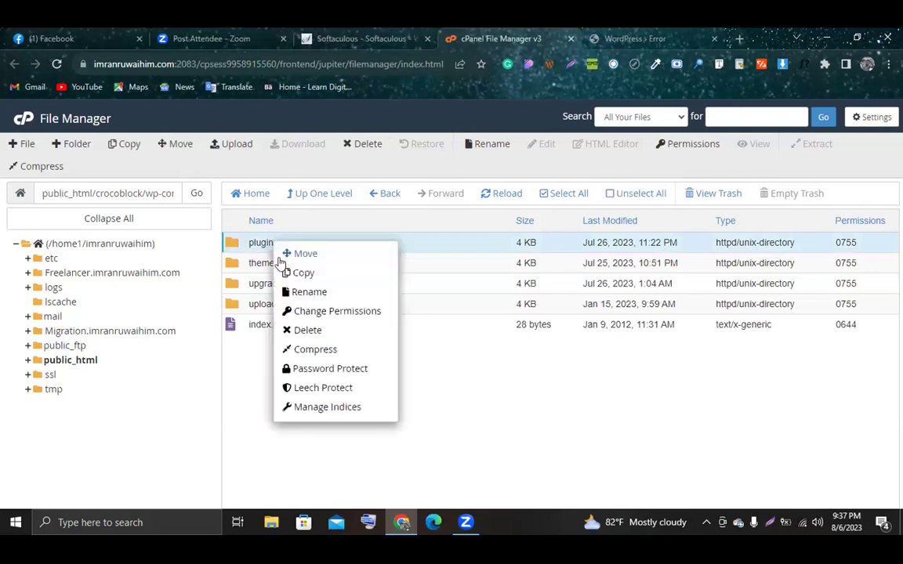
click(297, 293)
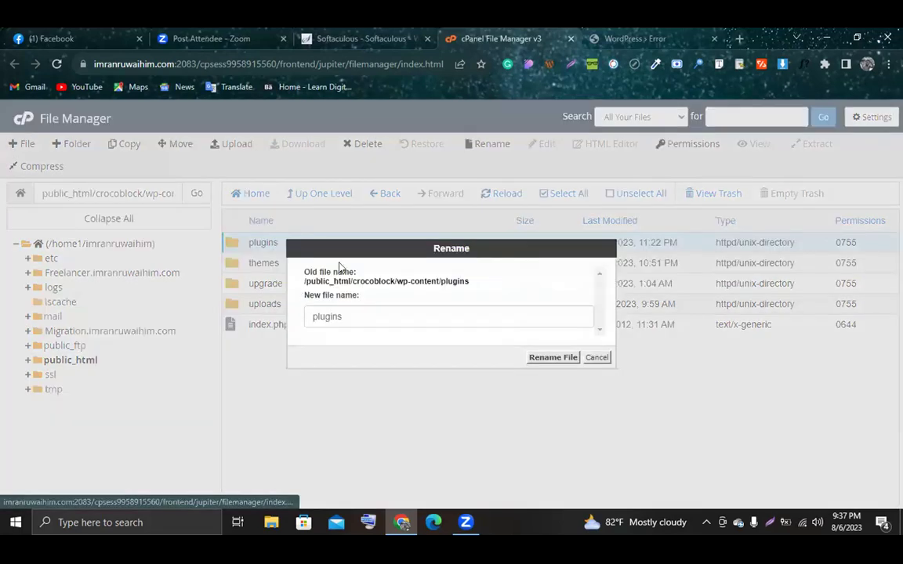
click(349, 316)
key(Left)
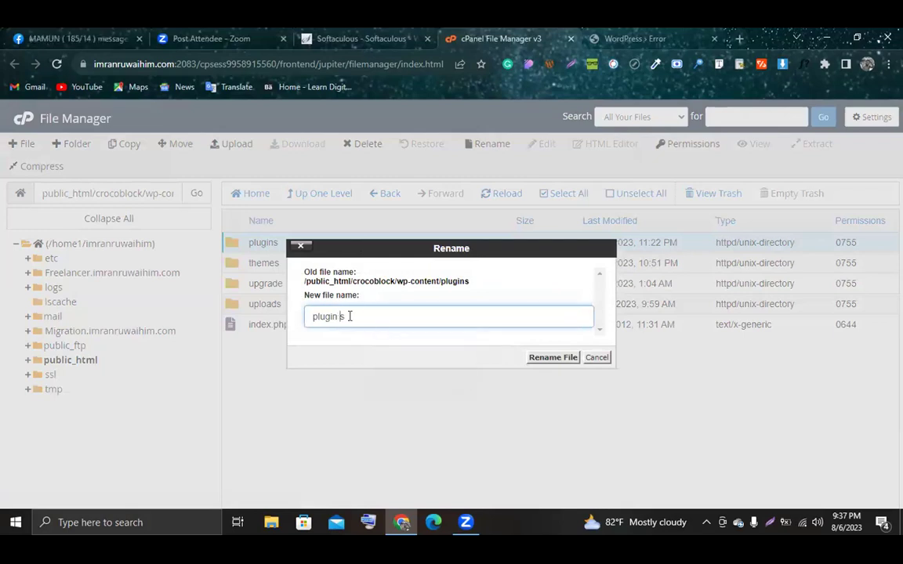
key(BackSpace)
text(_)
click(547, 358)
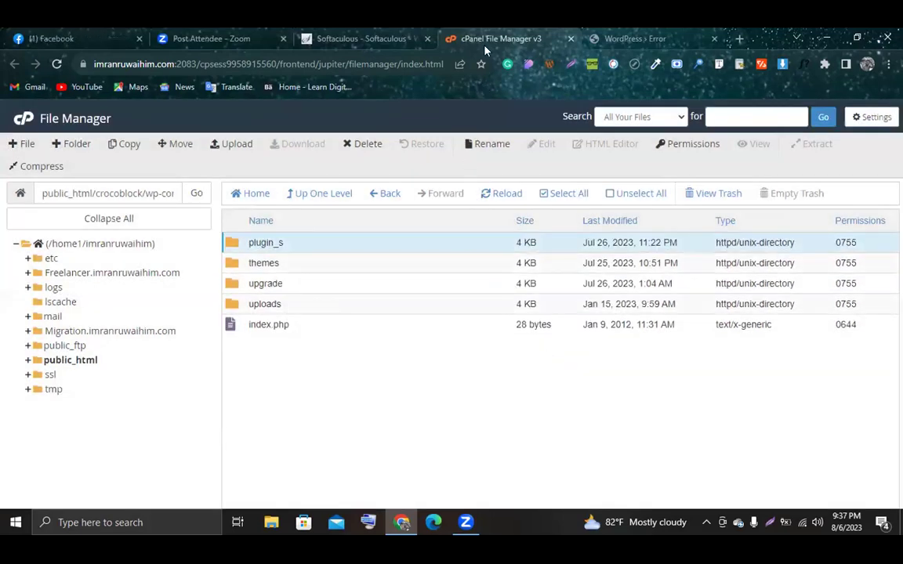
click(625, 37)
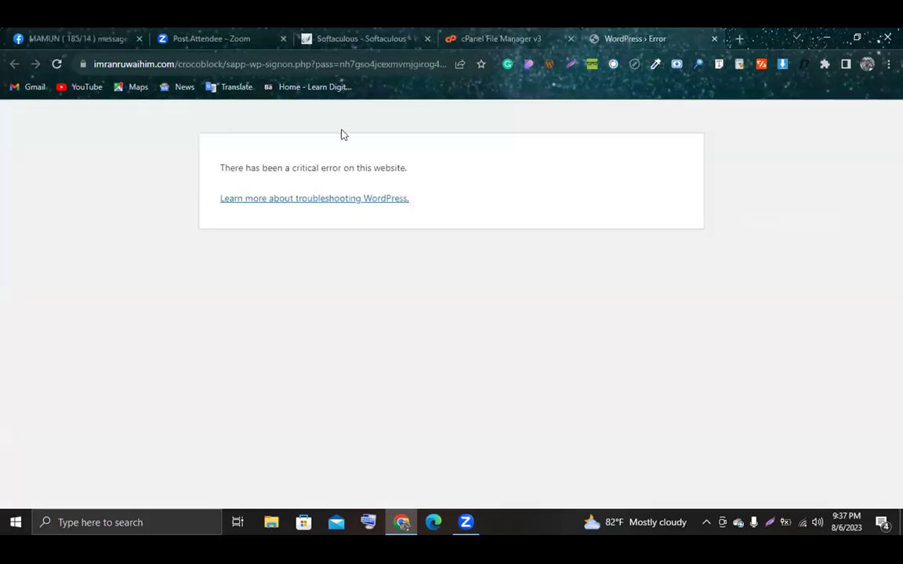
Step: Open another installation from the Softaculous list, then close the extra error tab
click(377, 42)
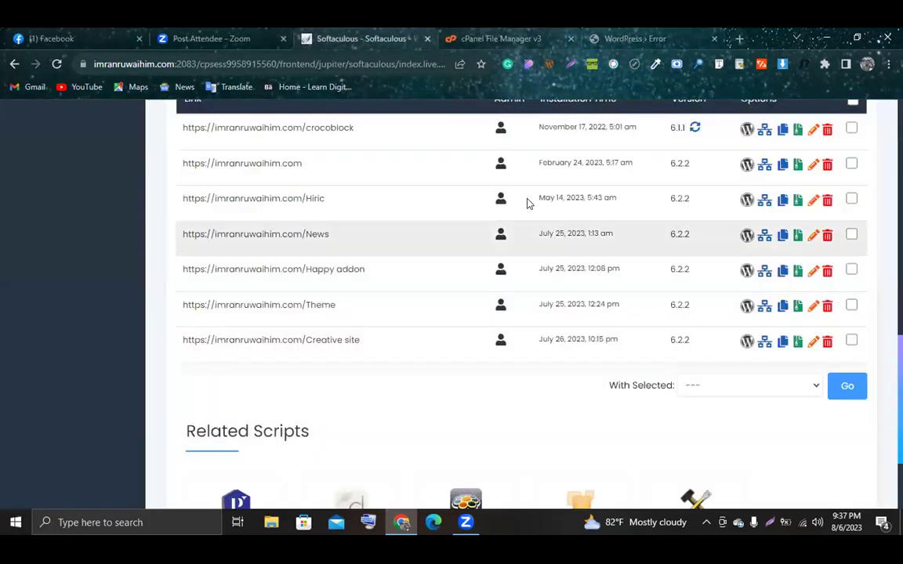
click(499, 129)
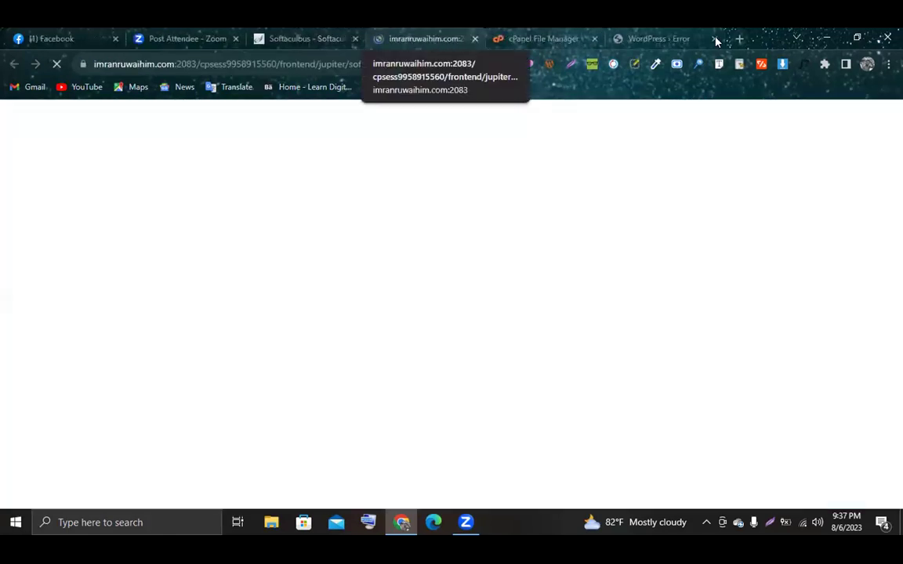
click(713, 39)
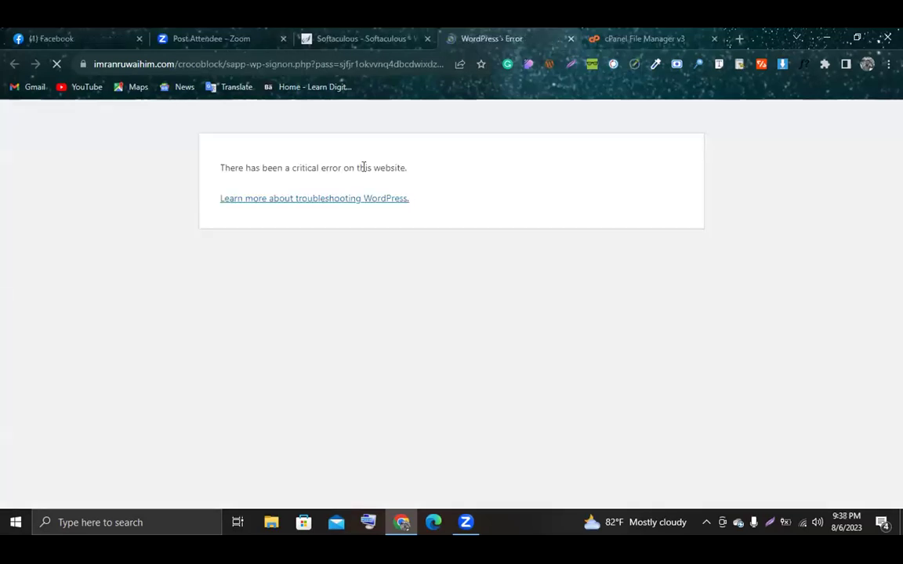
Step: Load crocoblock/wp-admin, which still errors, then return to the File Manager wp-content listing
triple_click(321, 166)
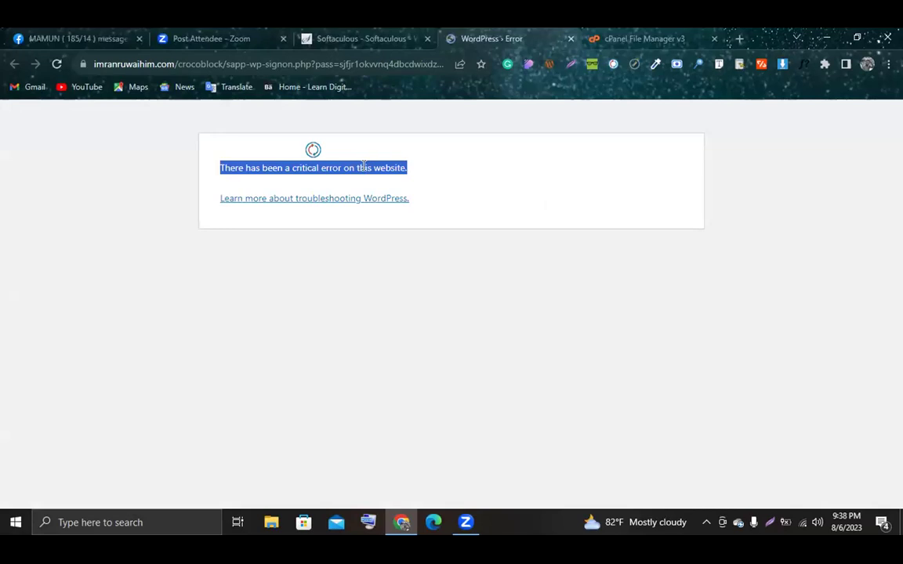
click(363, 166)
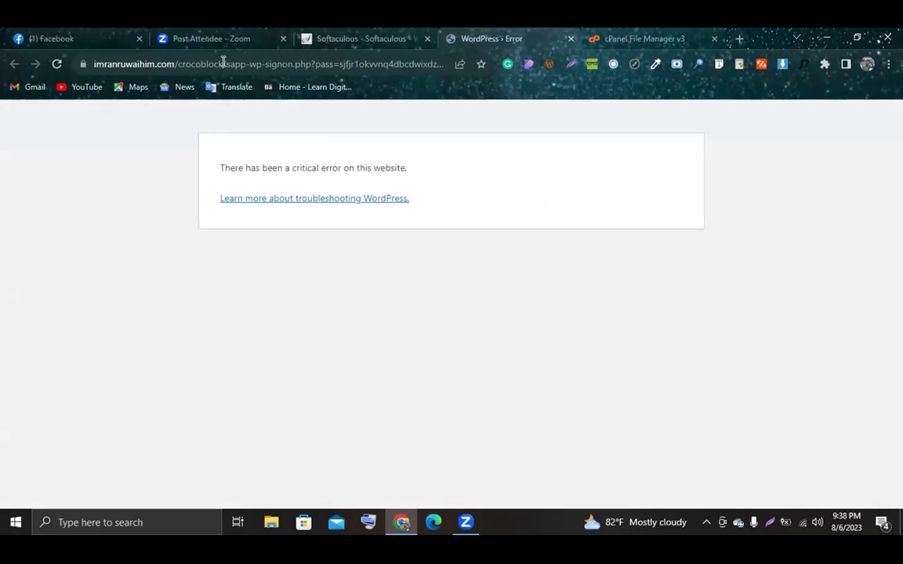
drag(225, 63, 617, 102)
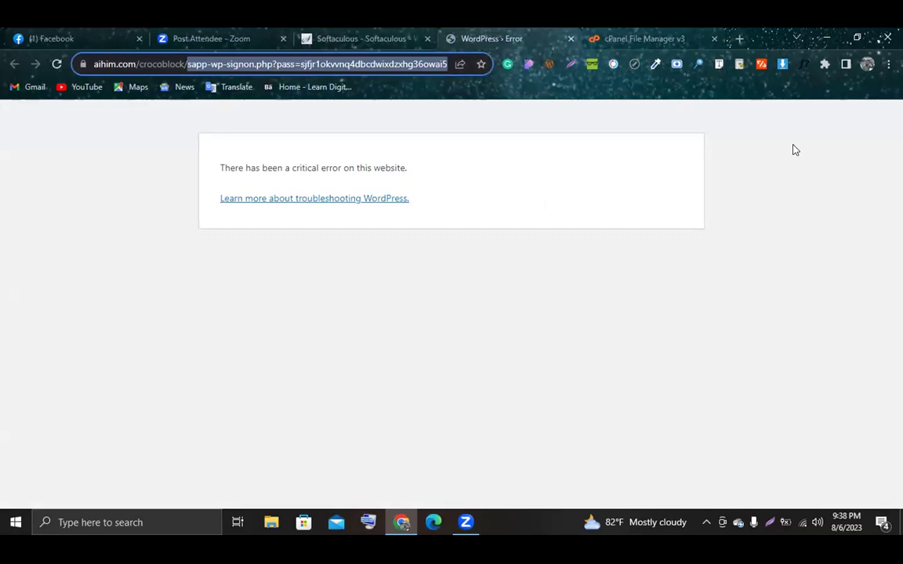
key(BackSpace)
text(wp-a)
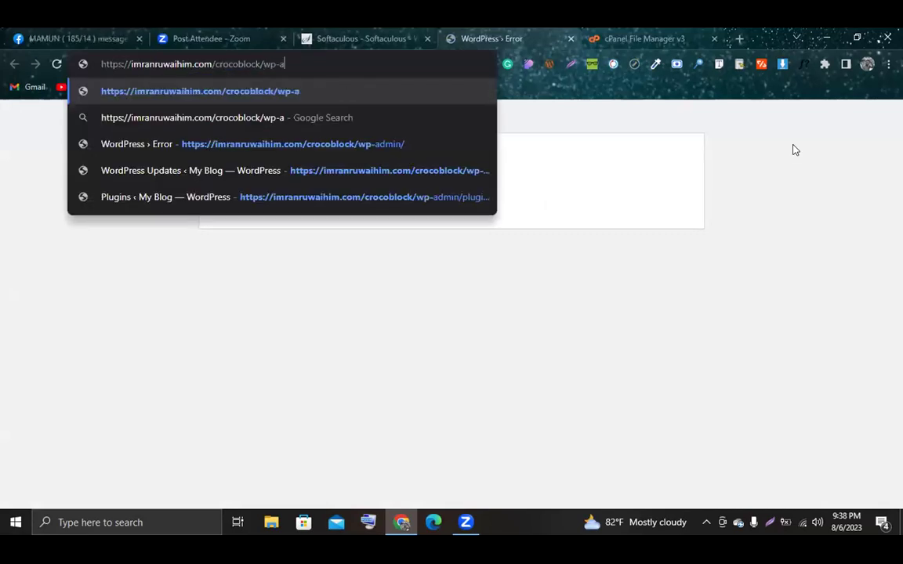
text(dmin)
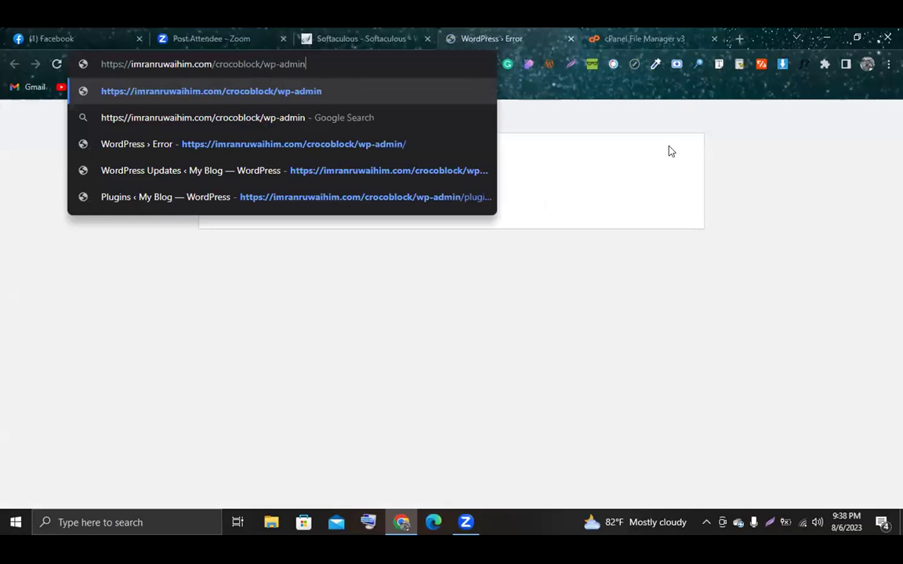
key(Return)
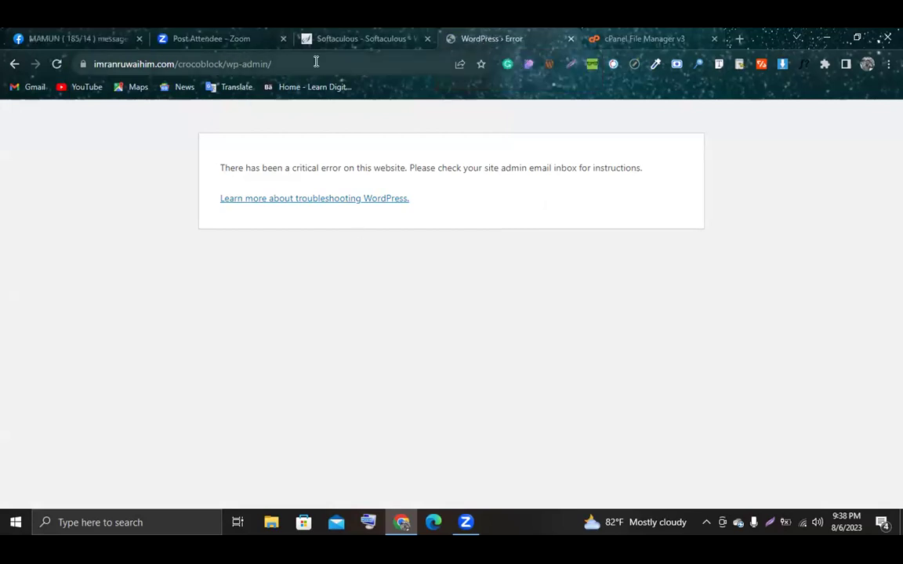
click(626, 43)
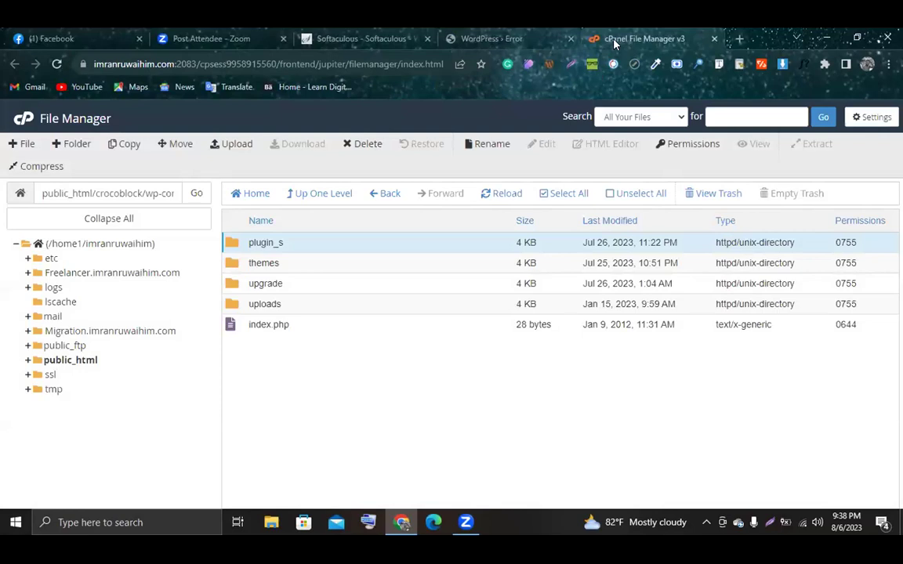
Step: Rename the wp-content themes folder to theme_s
click(273, 262)
click(273, 263)
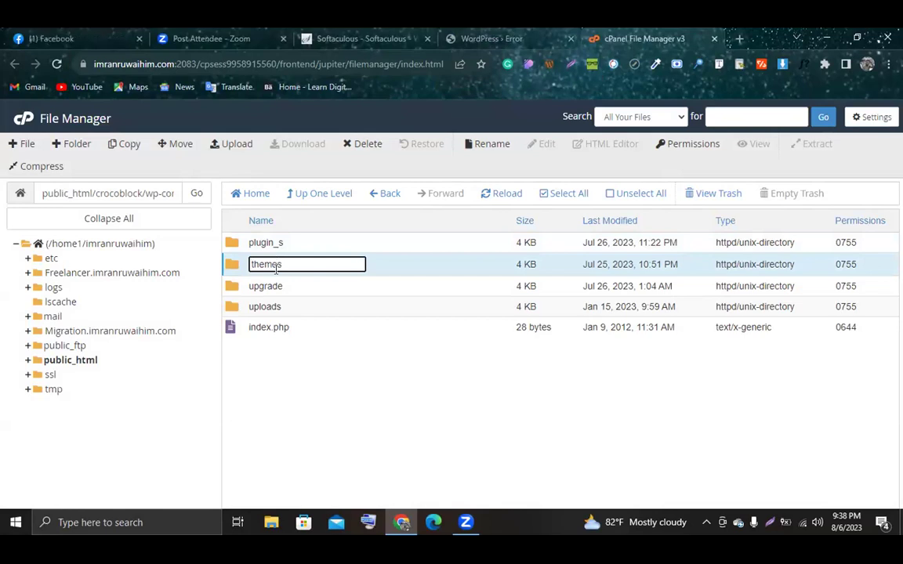
text(_)
key(Return)
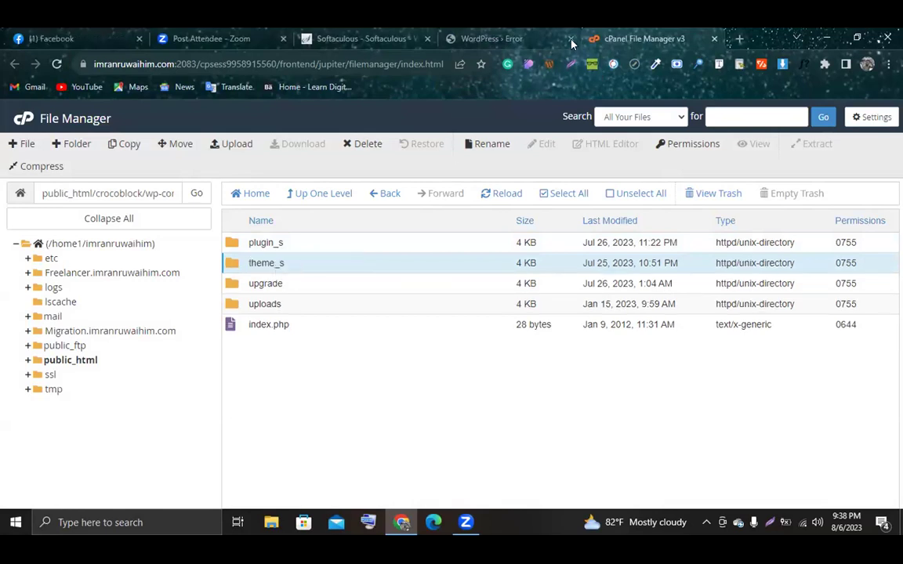
Step: Reload the crocoblock wp-admin page, still showing the critical error, then return to File Manager
click(502, 37)
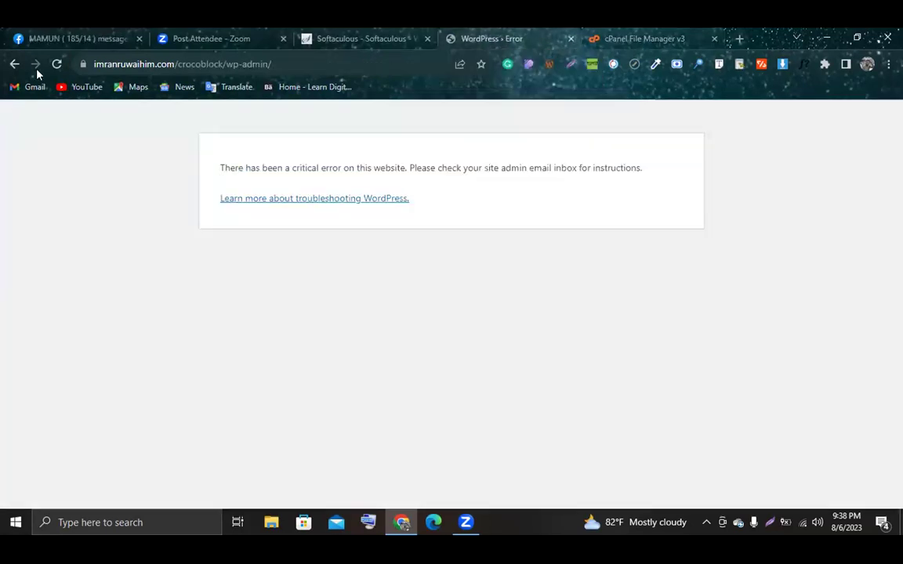
click(57, 64)
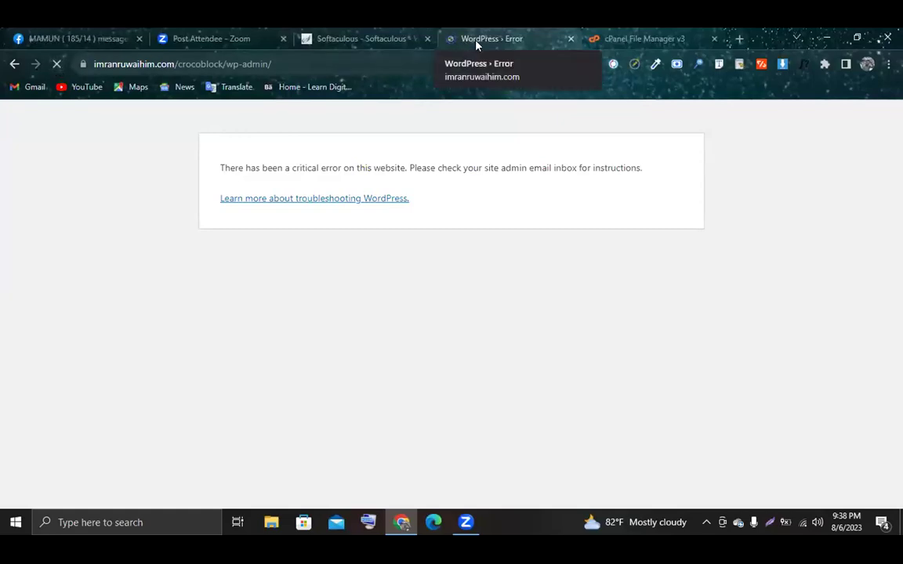
click(276, 63)
key(Return)
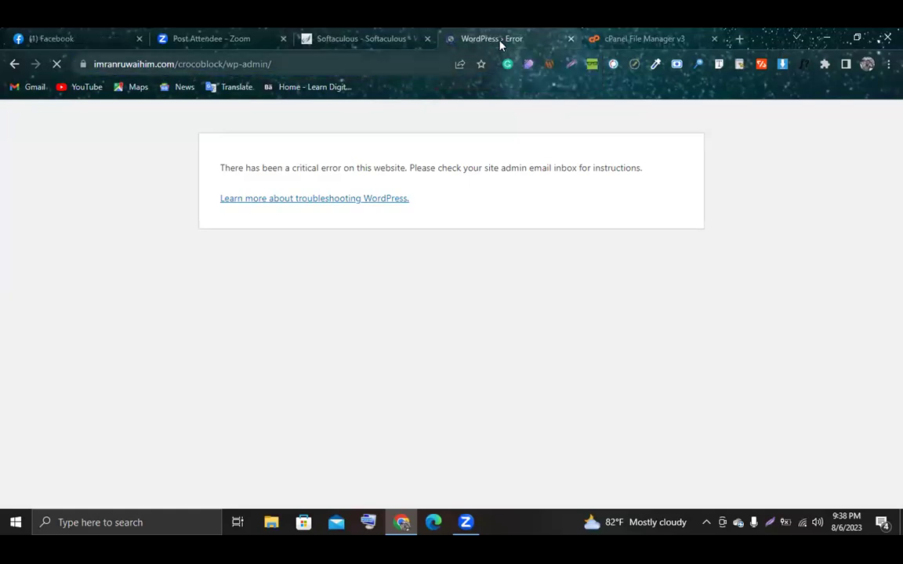
click(654, 39)
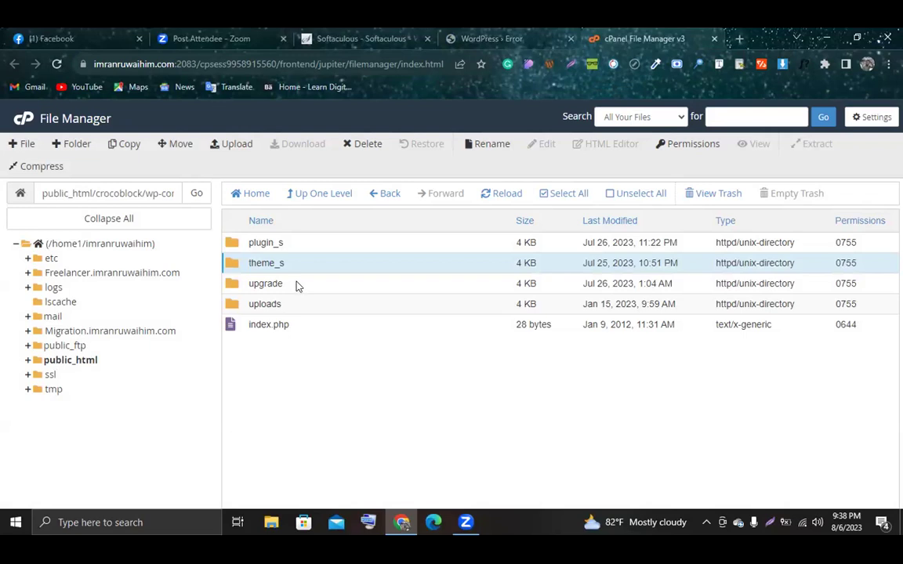
Step: Go up one level to the crocoblock site folder and look through its listing
click(319, 198)
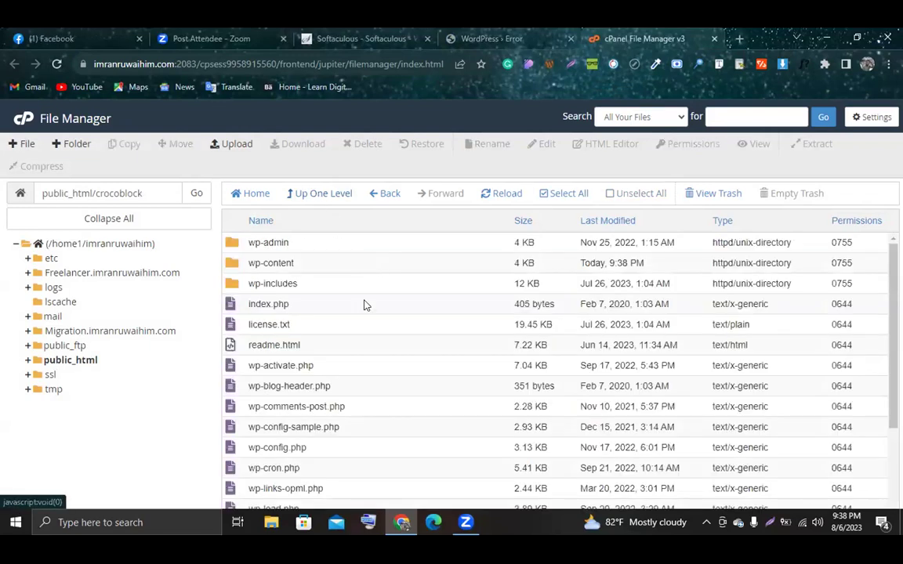
scroll(365, 329, down, 1)
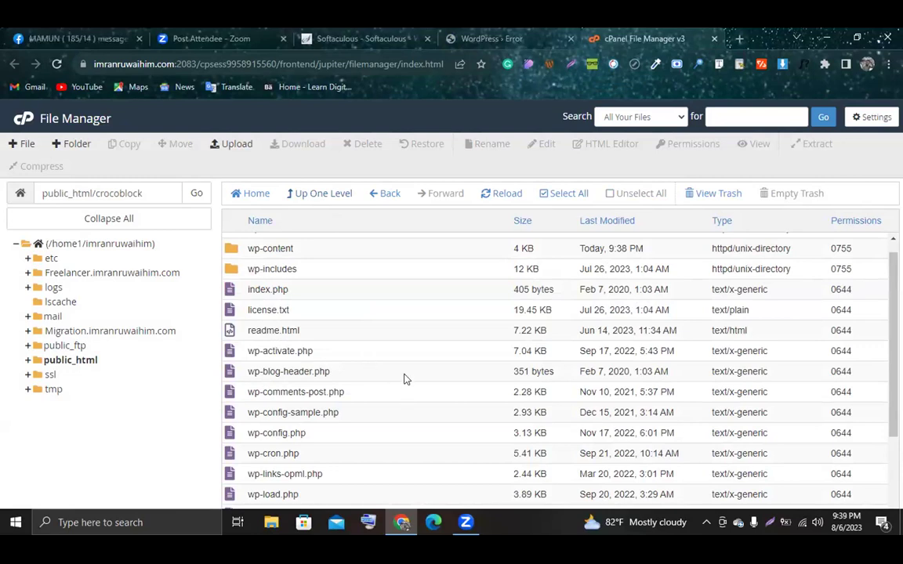
scroll(403, 377, up, 1)
scroll(404, 379, down, 3)
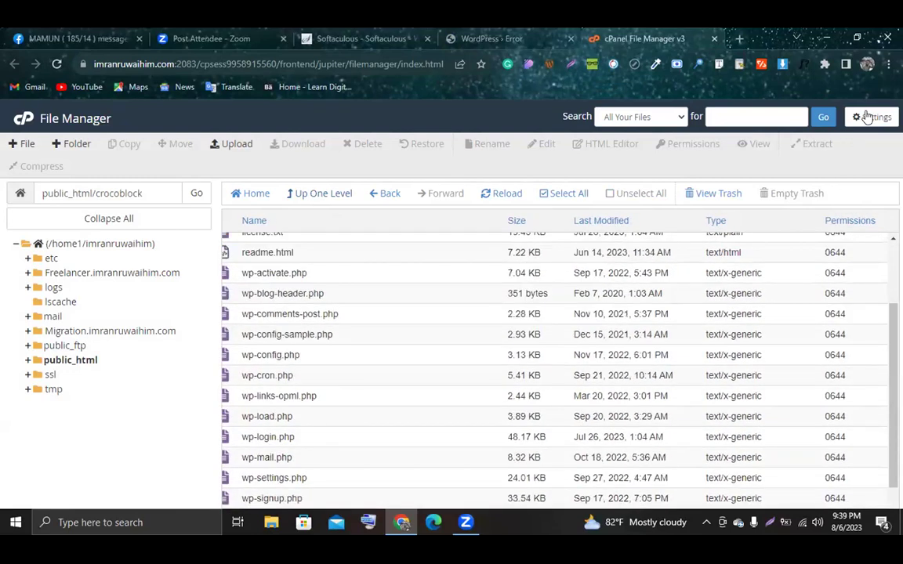
scroll(536, 243, up, 3)
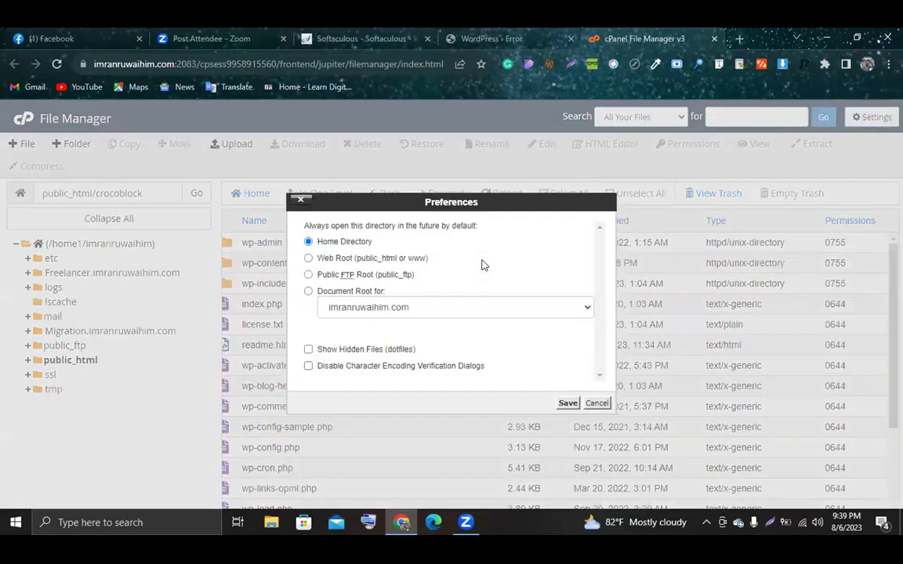
Step: Enable Show Hidden Files (dotfiles) in File Manager preferences and save
click(567, 403)
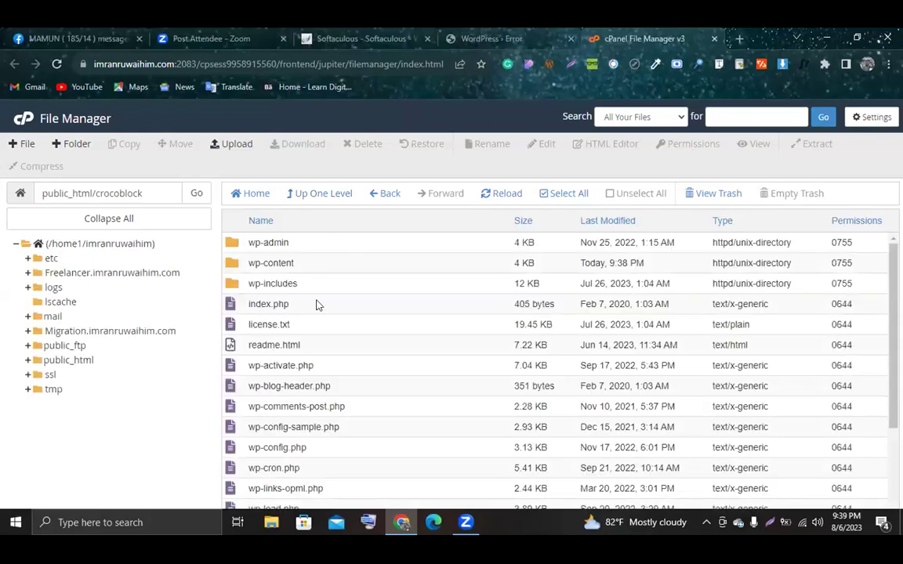
click(856, 118)
click(363, 349)
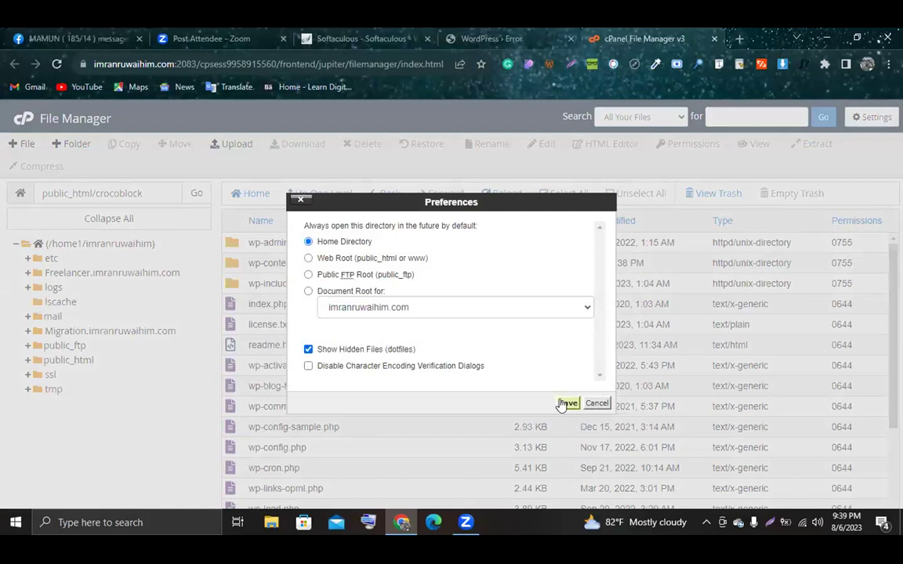
click(567, 402)
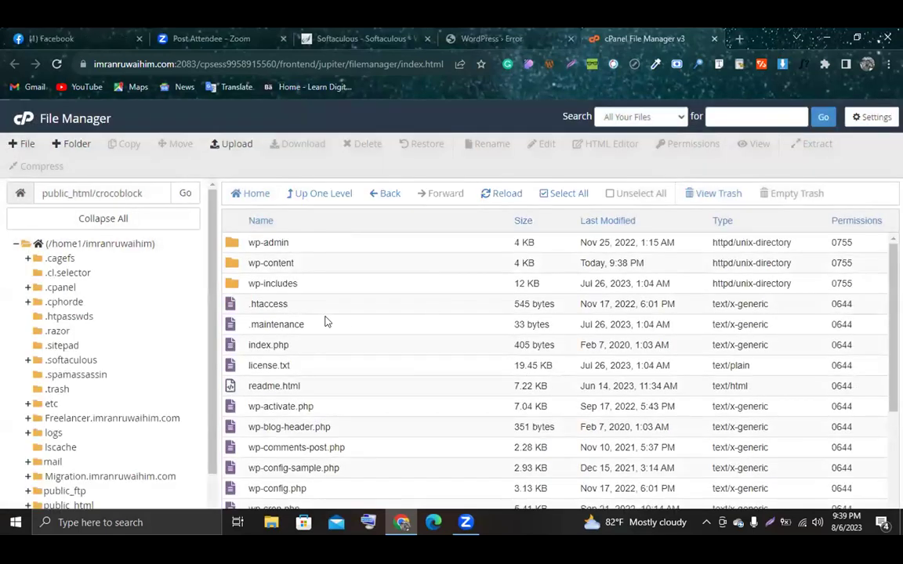
Step: Open .htaccess with the encoding check disabled, review rewrite lines 6–16, and close unsaved
click(303, 311)
right_click(302, 311)
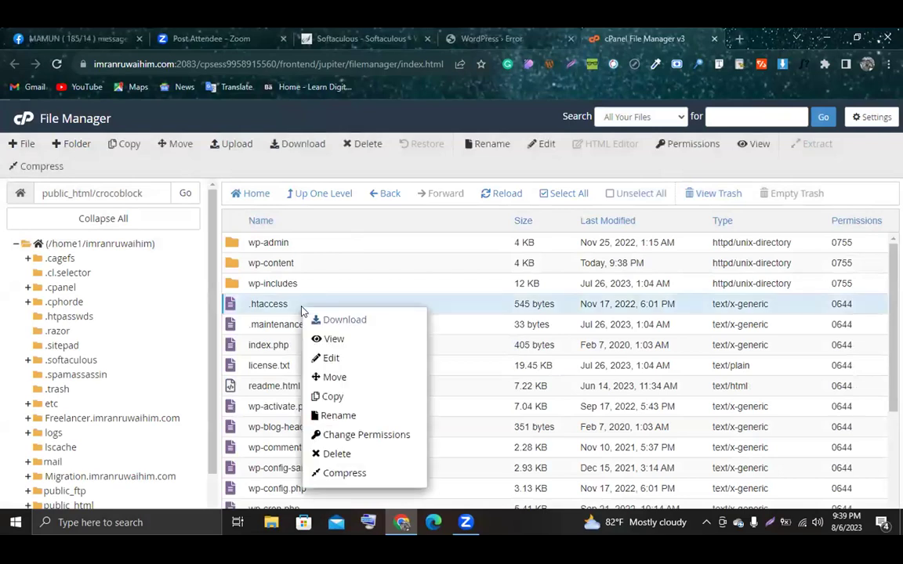
click(328, 359)
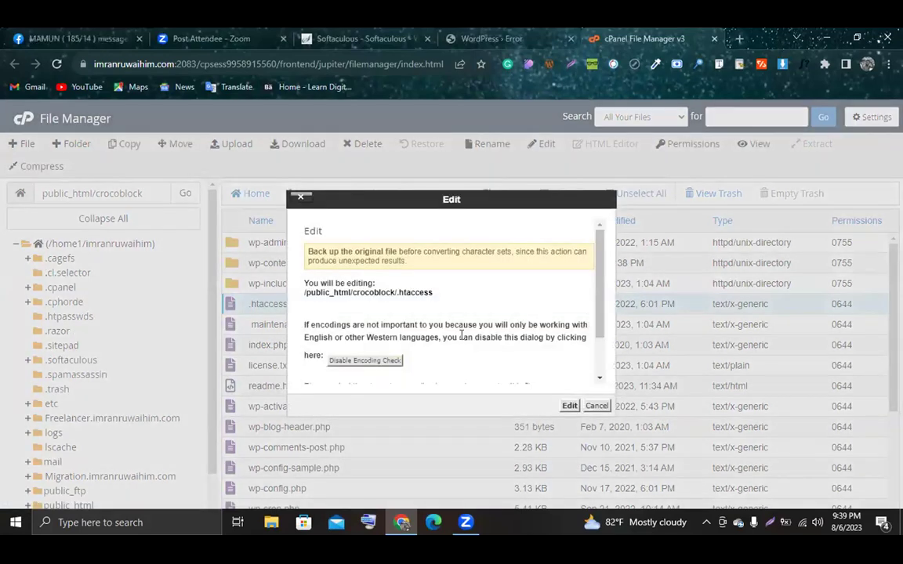
click(386, 362)
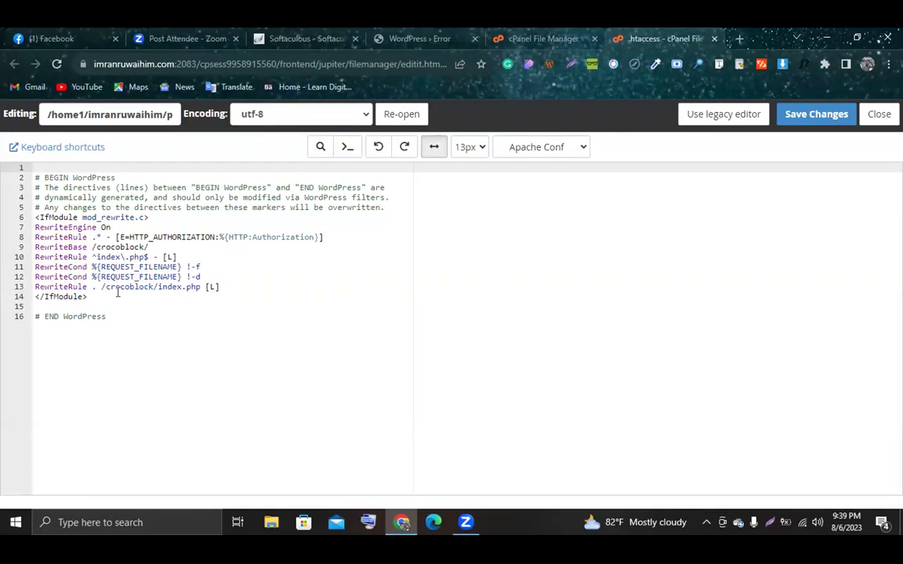
drag(115, 313, 20, 218)
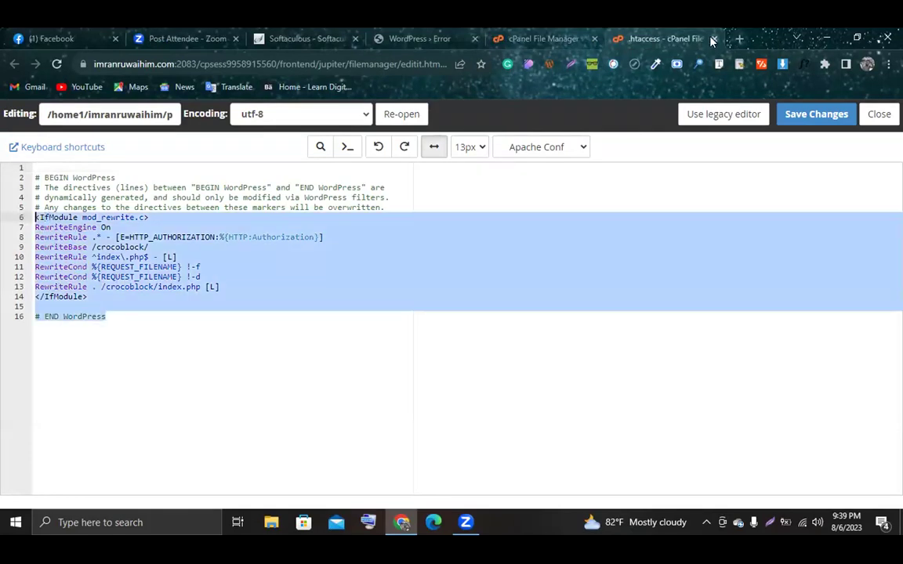
click(712, 41)
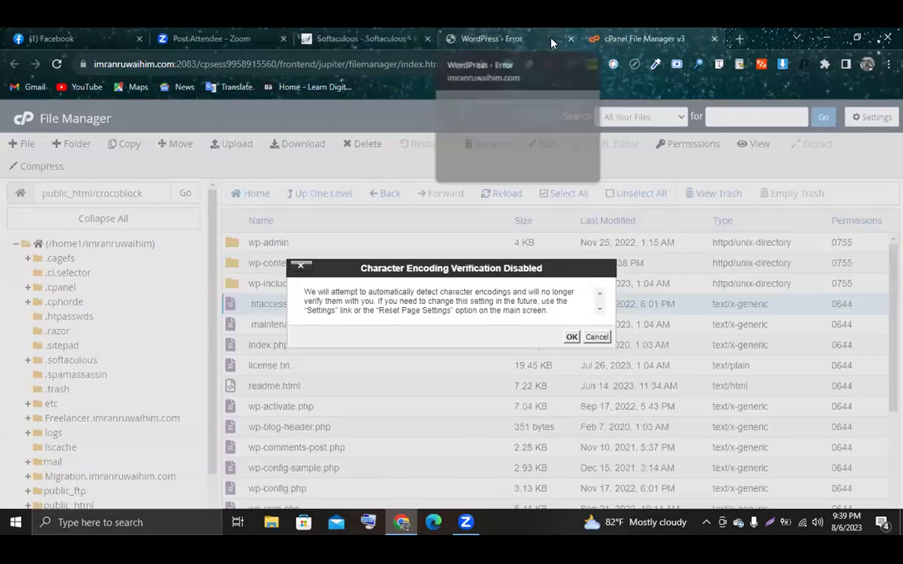
Step: Dismiss the encoding notice, browse the crocoblock wp-admin folder, then head to public_html
click(571, 336)
scroll(317, 360, down, 4)
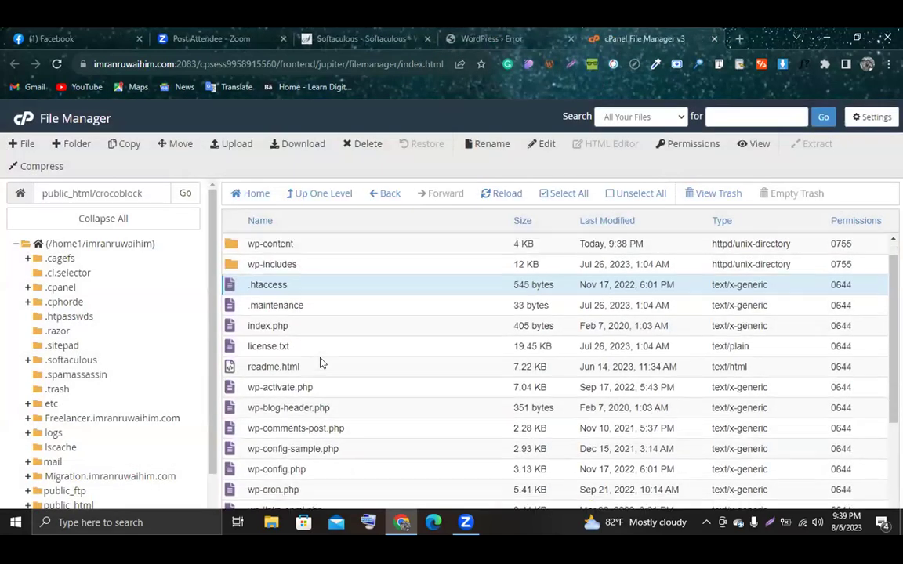
scroll(313, 323, up, 4)
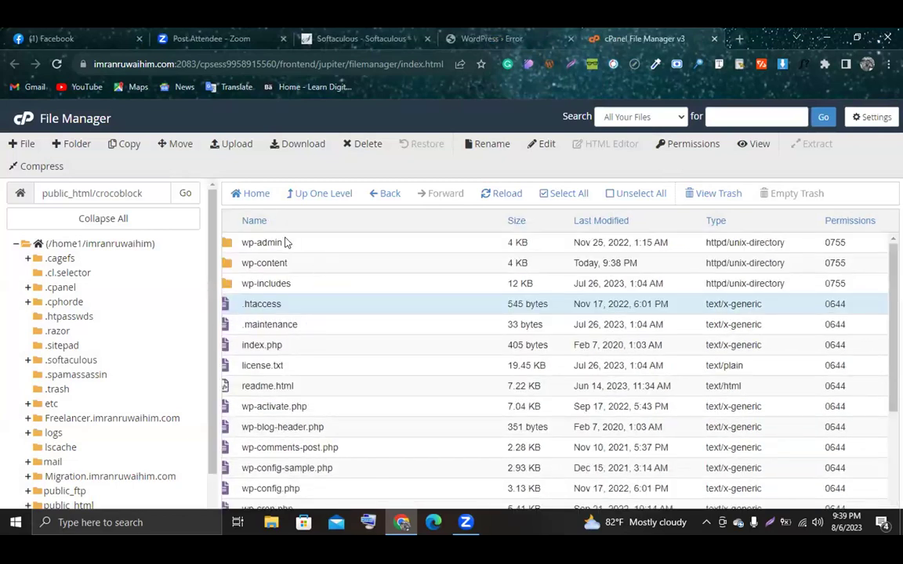
double_click(298, 243)
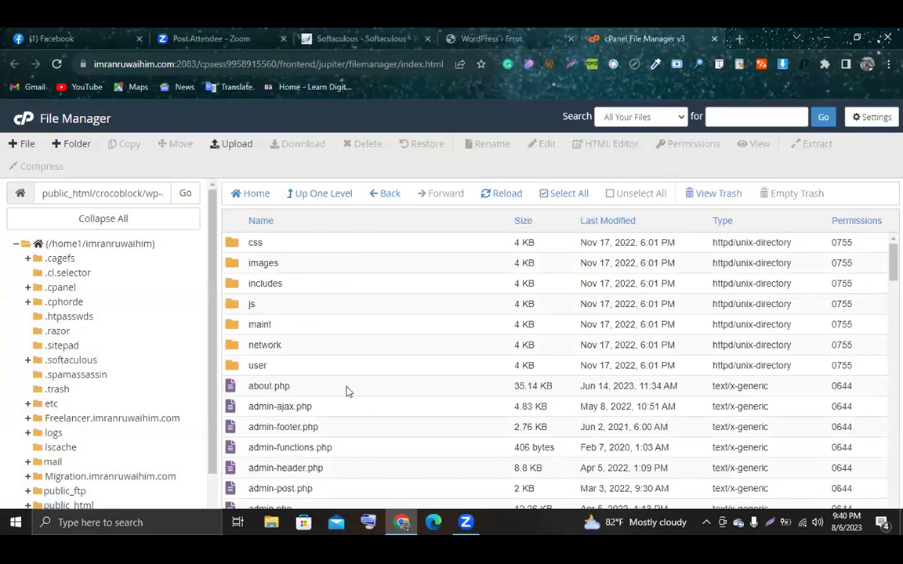
scroll(346, 389, down, 13)
scroll(347, 391, down, 8)
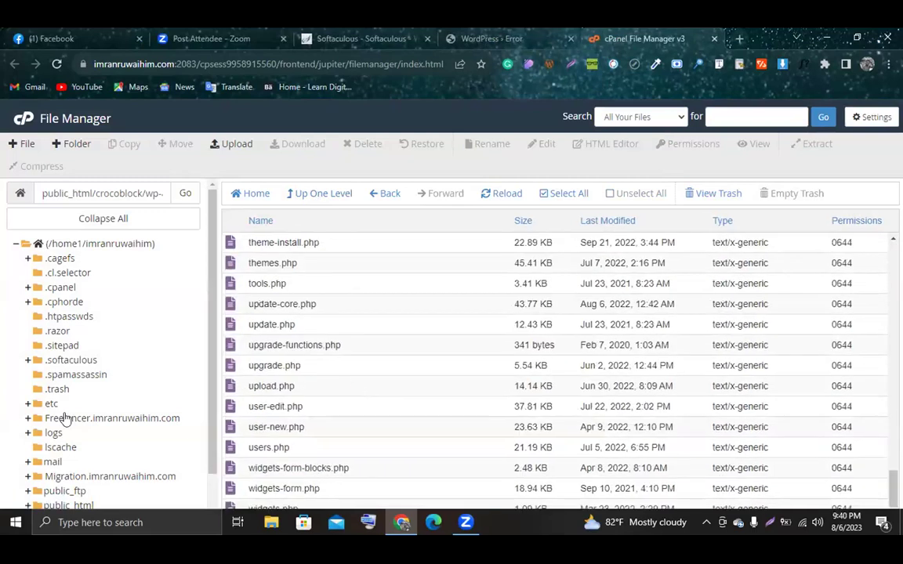
scroll(91, 435, down, 1)
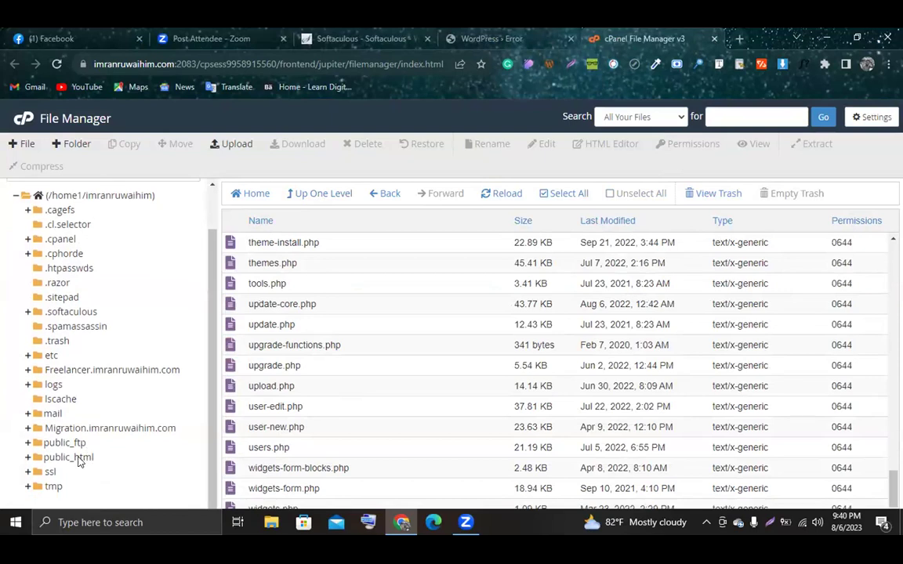
click(78, 460)
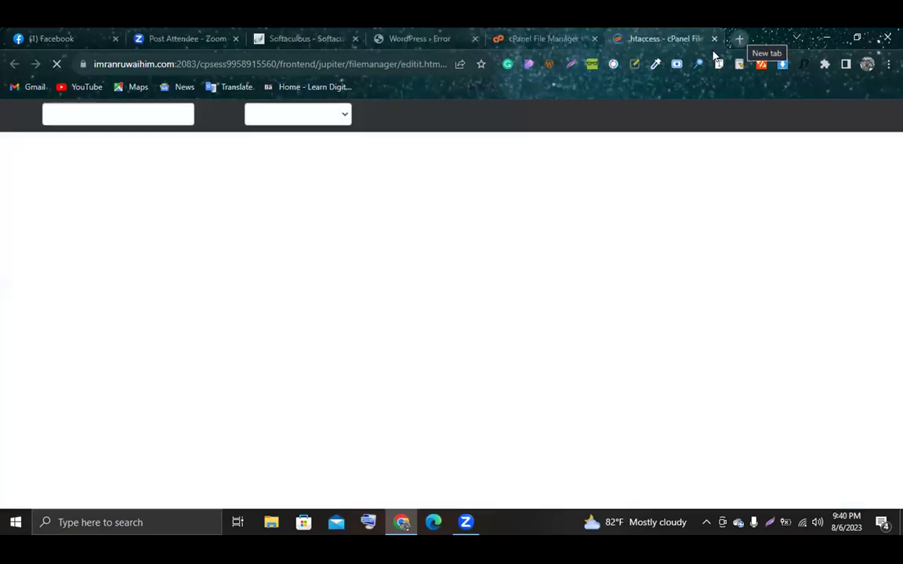
Step: In a new tab, search Google for 'htaccess basic code' and open the WordPress.org htaccess documentation result
key(ctrl+t)
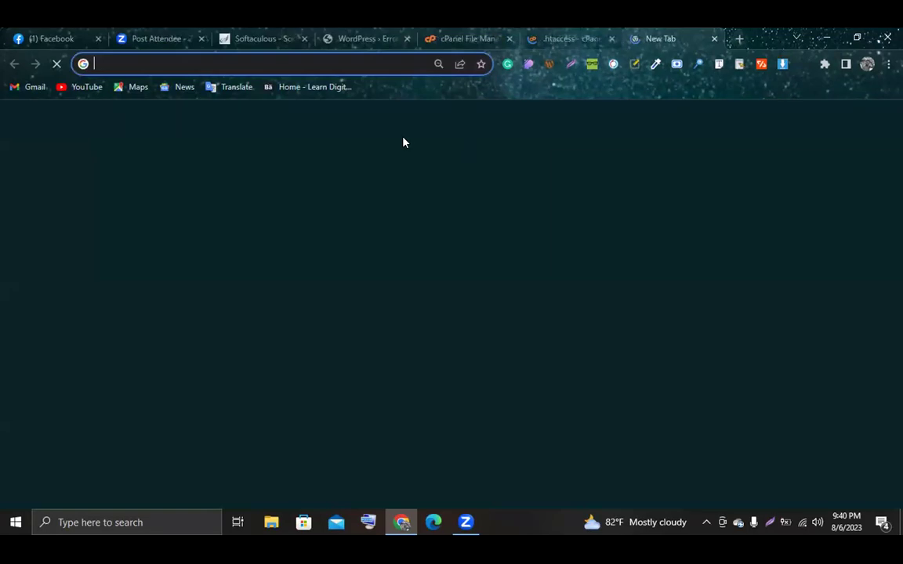
text(http://imranruwaihim.com/cpanel)
key(Return)
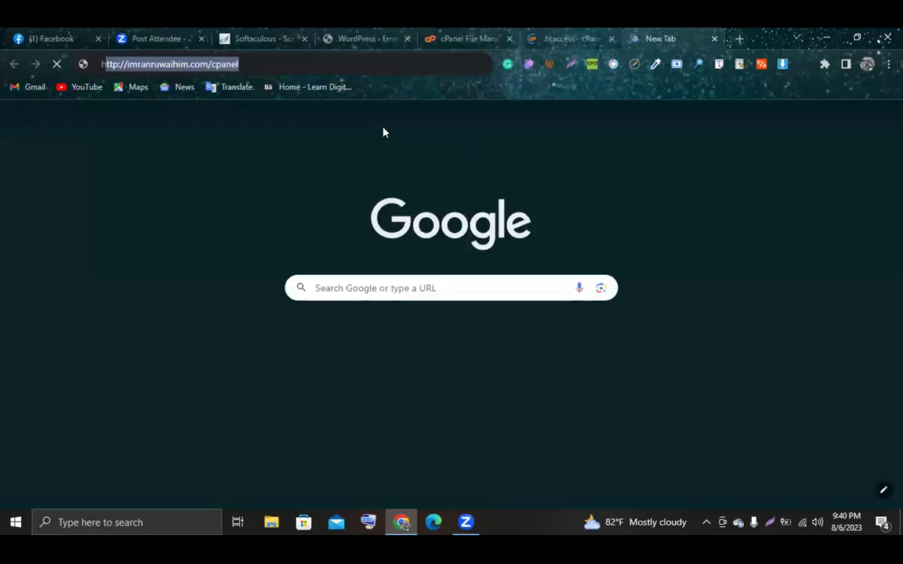
text(htaccess bas)
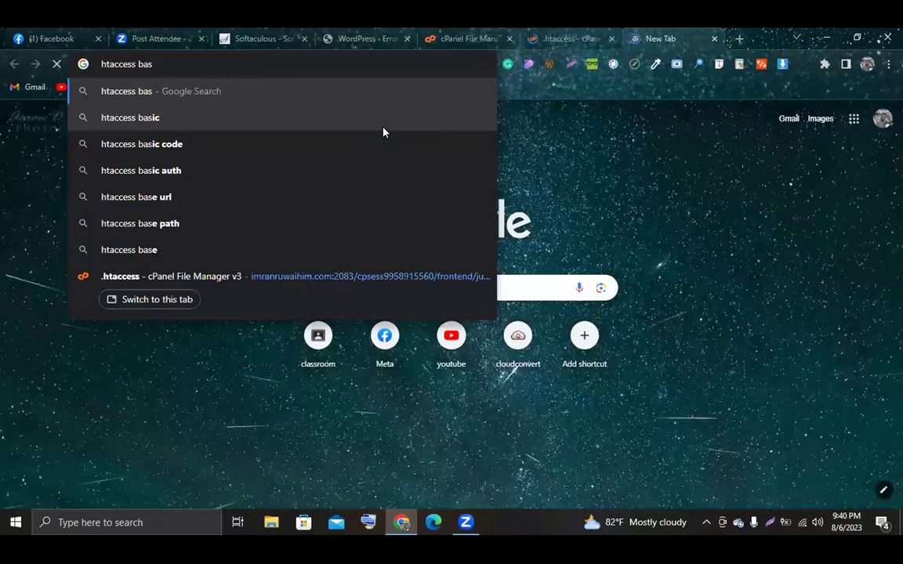
click(383, 133)
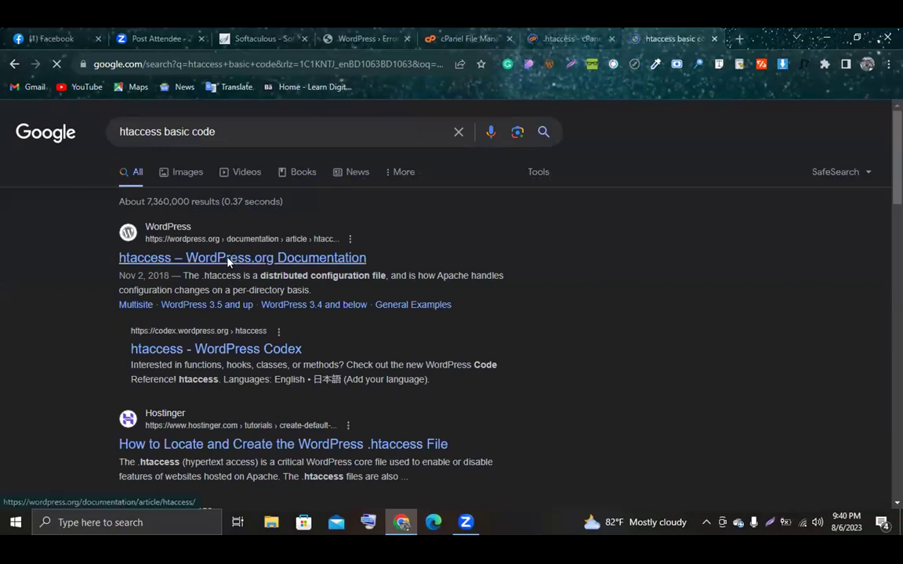
click(229, 258)
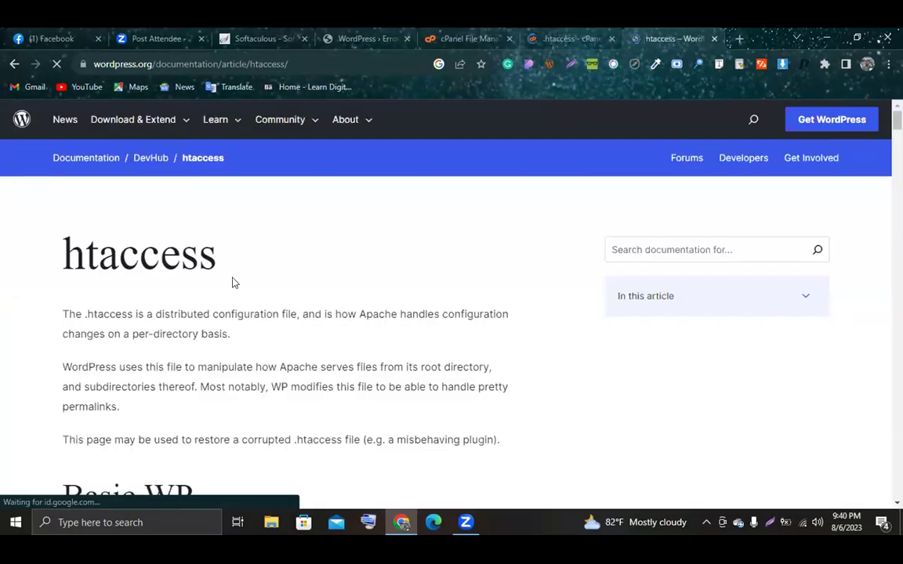
Step: Scroll to the Basic WP section and copy its default WordPress rewrite rules block
scroll(241, 299, down, 1)
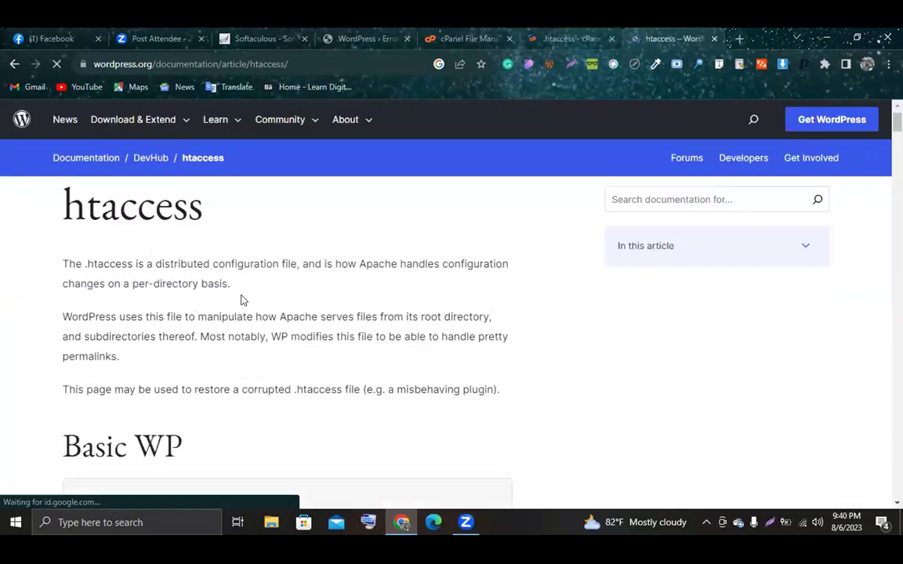
scroll(242, 300, down, 4)
scroll(242, 299, down, 1)
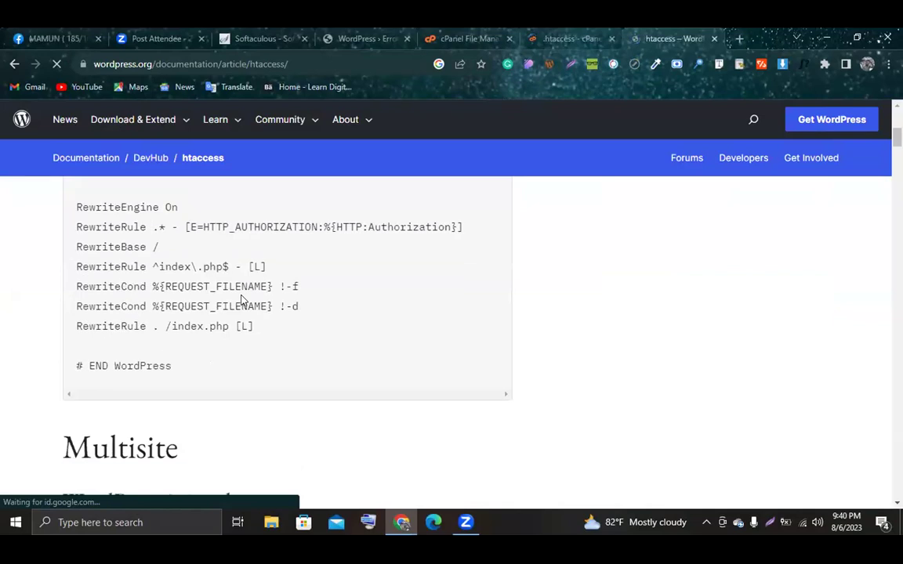
scroll(241, 299, down, 2)
scroll(241, 299, up, 3)
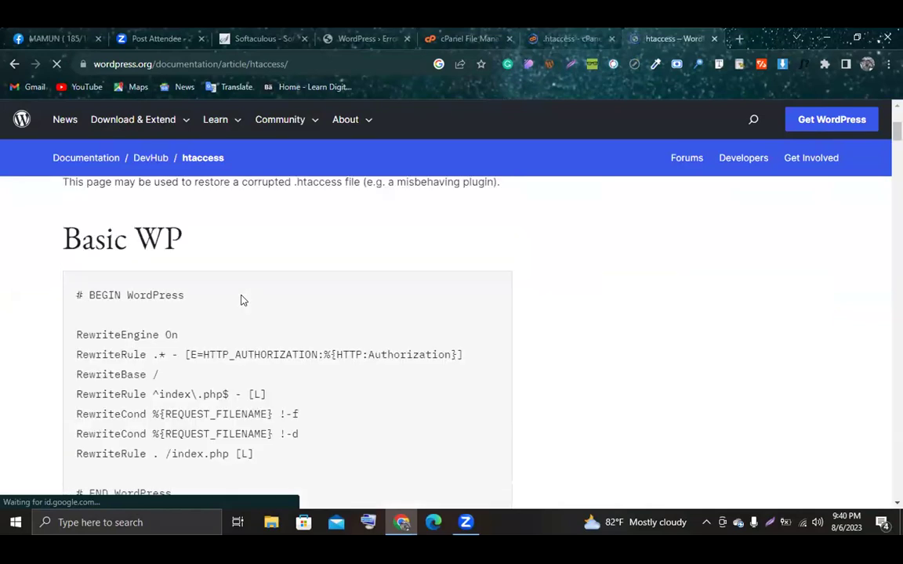
scroll(242, 299, up, 1)
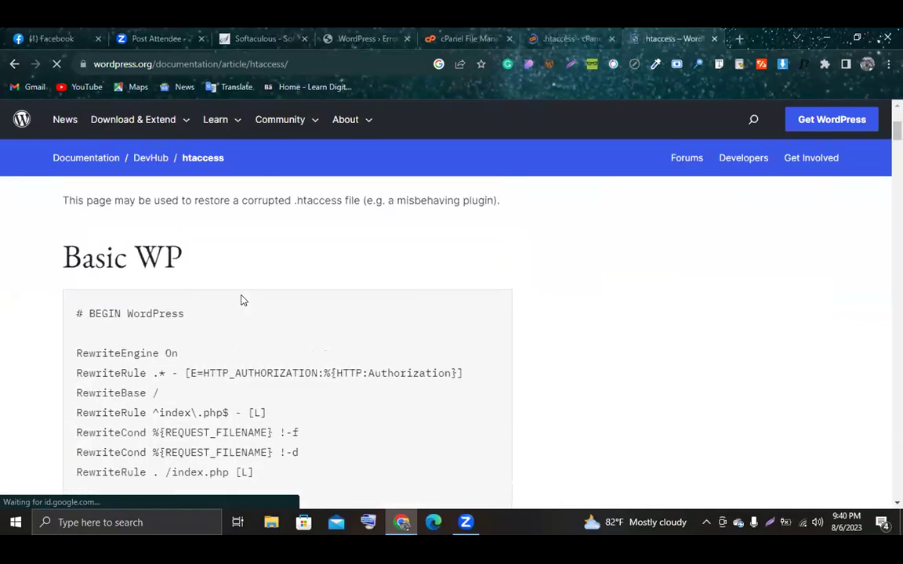
scroll(241, 299, down, 1)
scroll(236, 314, down, 1)
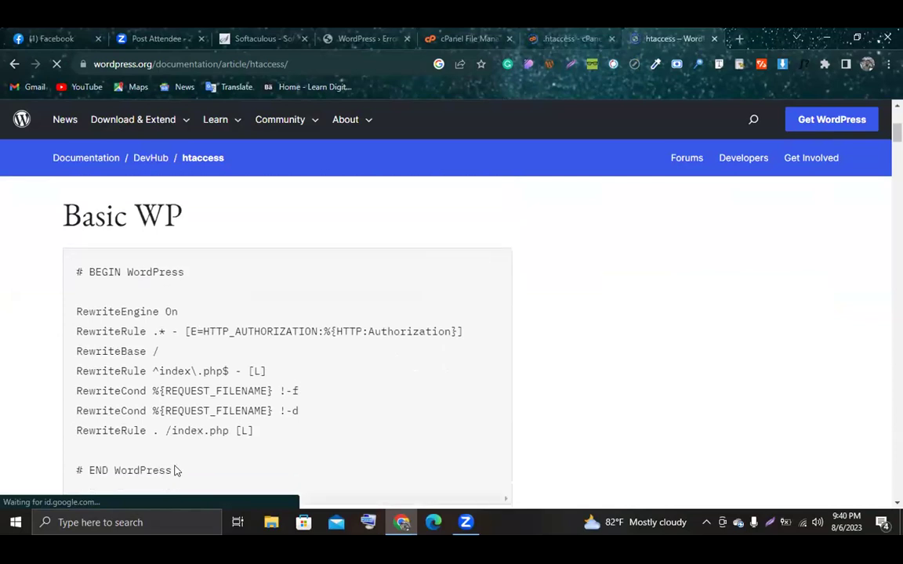
triple_click(69, 275)
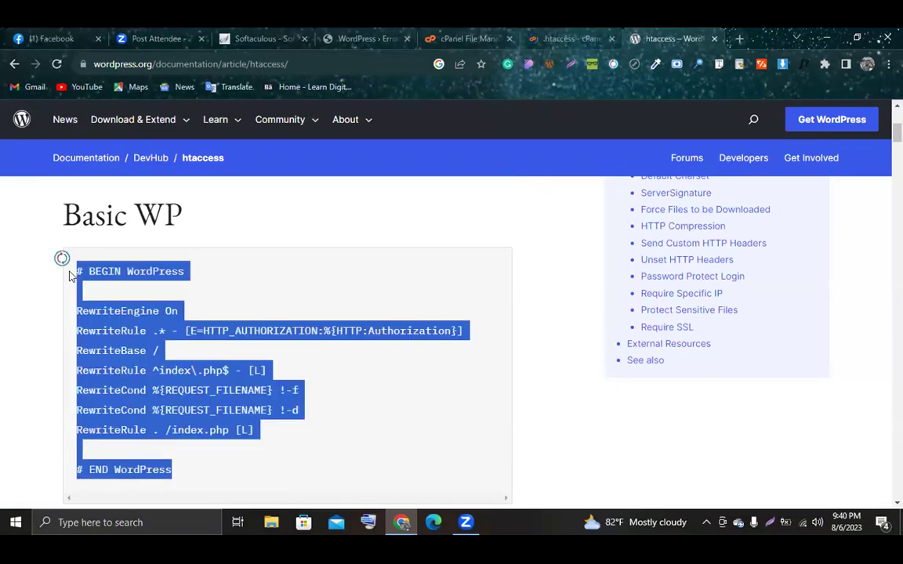
click(69, 275)
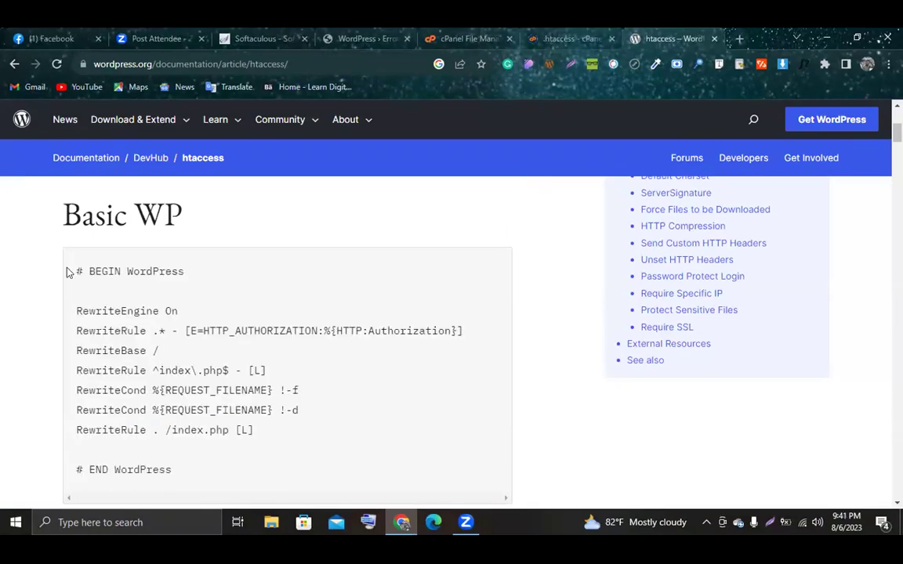
triple_click(189, 474)
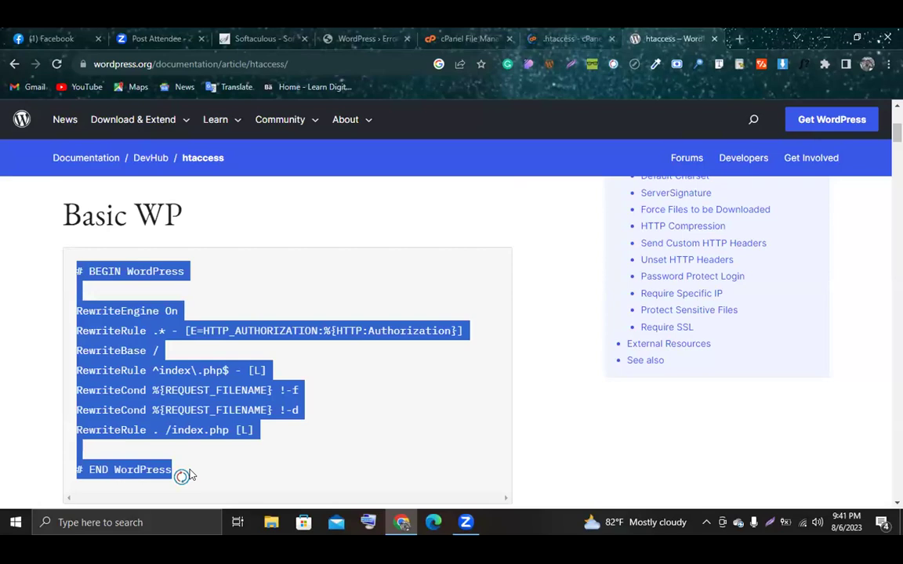
key(super+c)
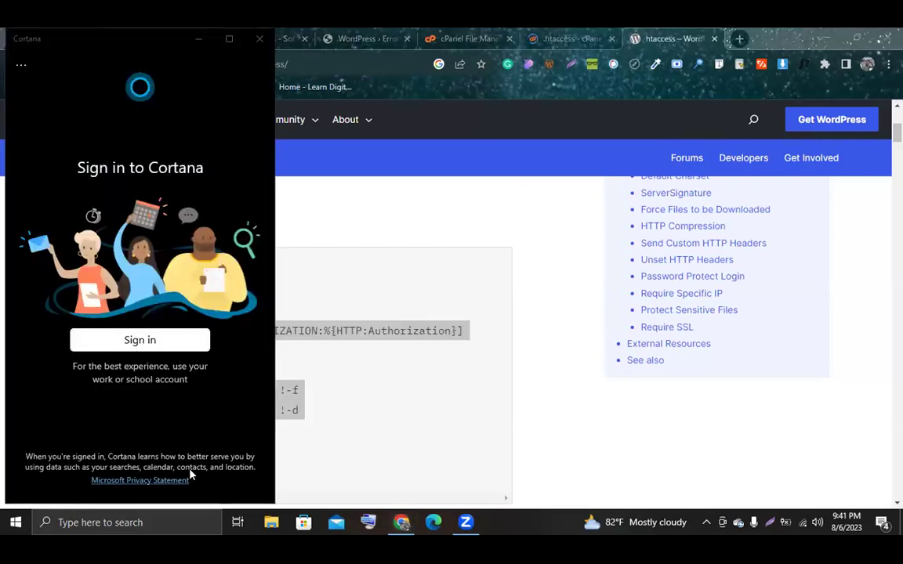
Step: Dismiss the Start menu and reselect the entire Basic WP code block
key(super)
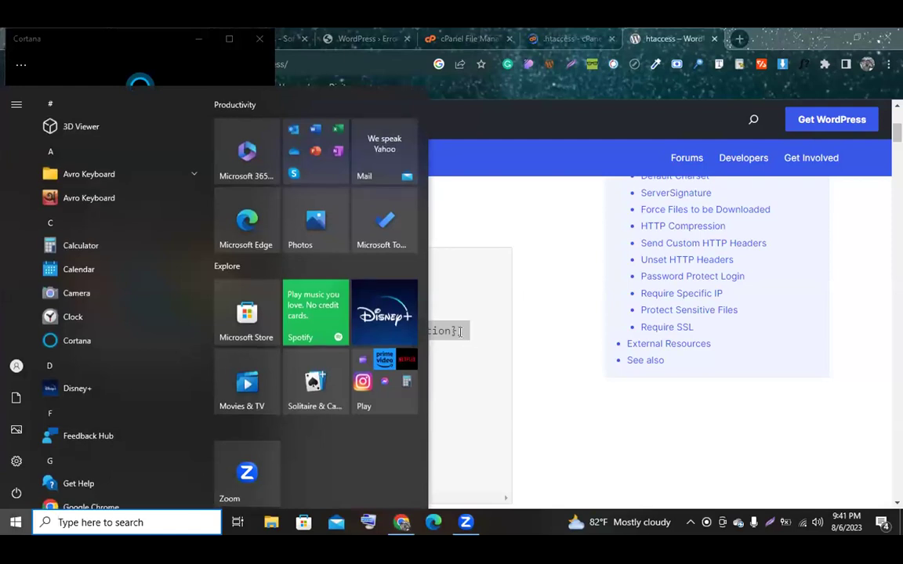
click(455, 331)
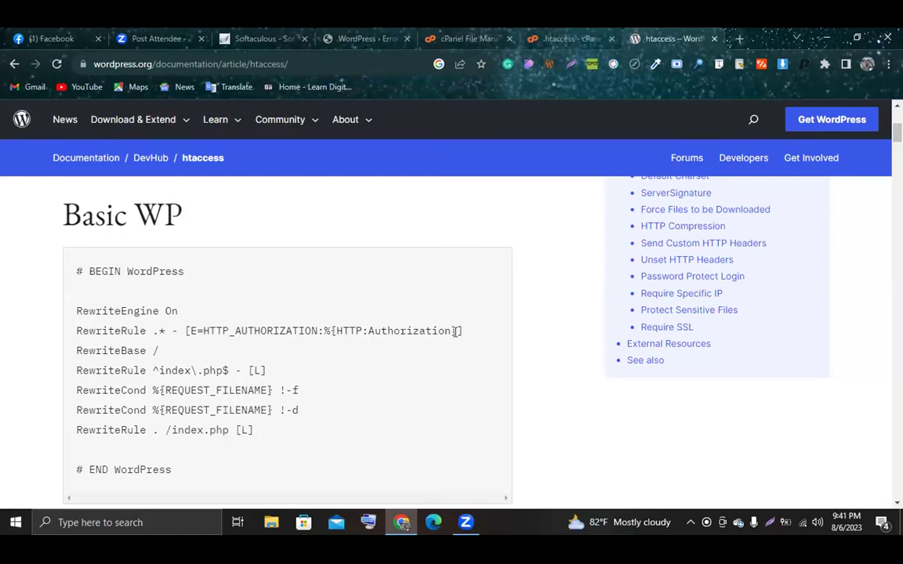
drag(173, 470, 68, 268)
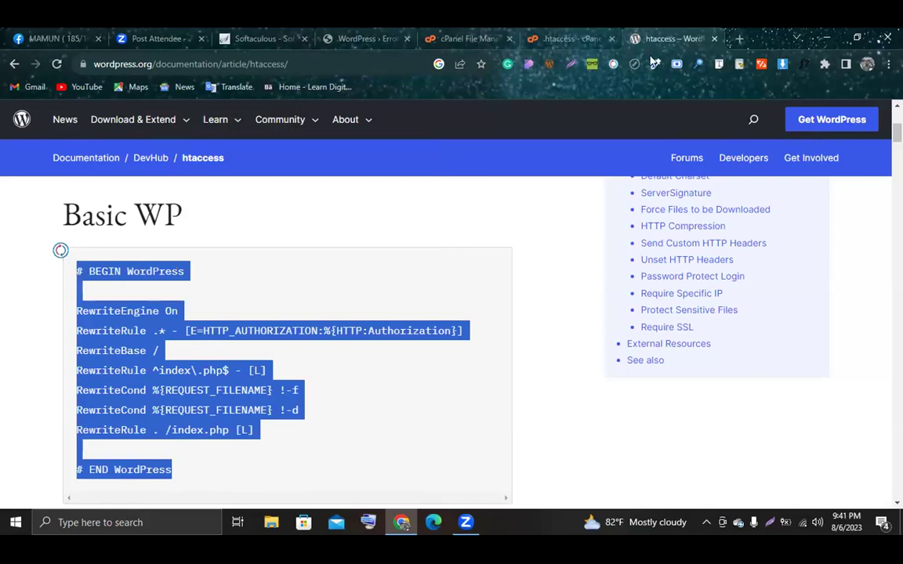
Step: Replace all of the crocoblock .htaccess text with the pasted Basic WP rules and save it
click(551, 39)
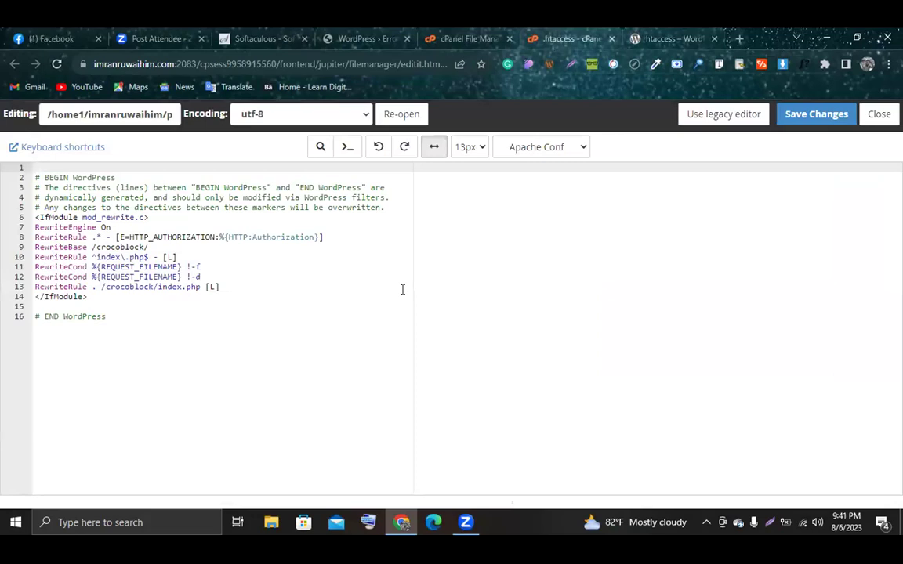
key(ctrl+a)
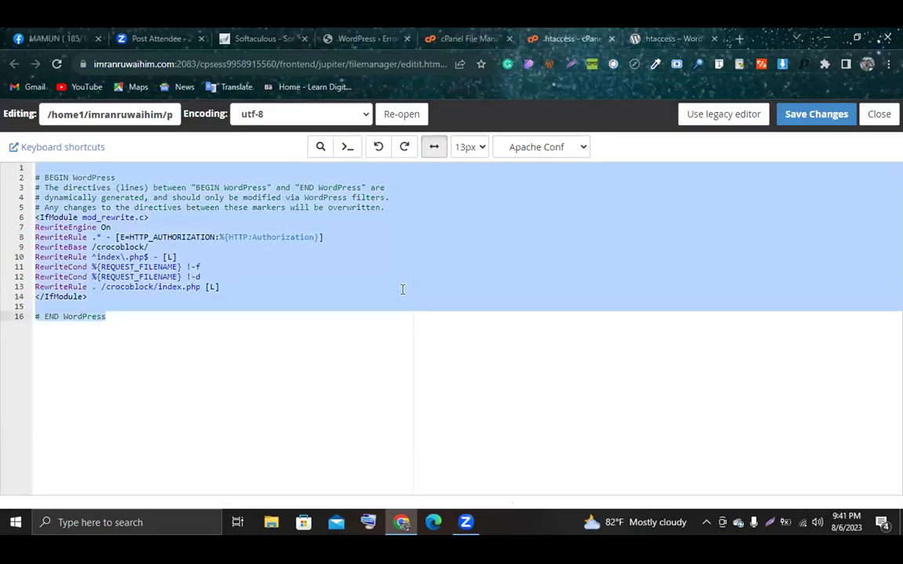
key(BackSpace)
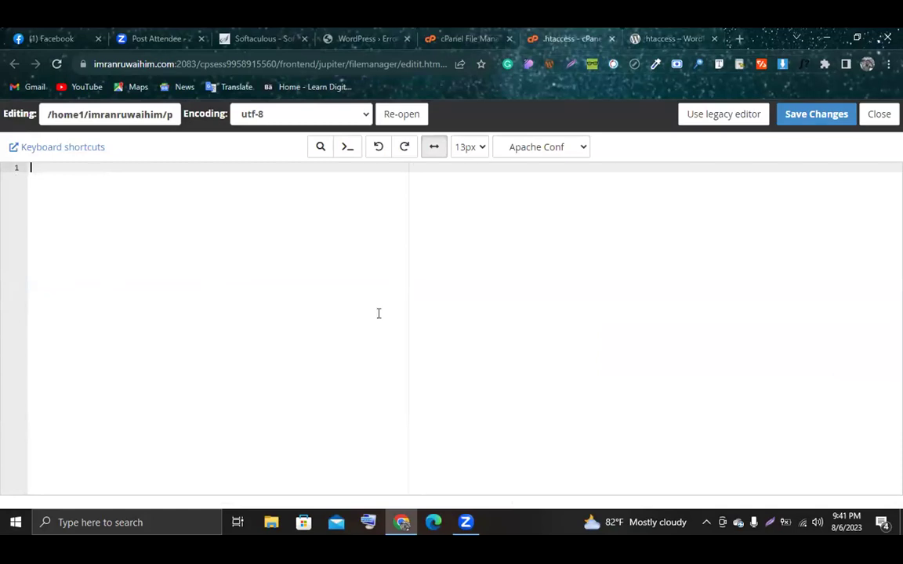
key(ctrl+v)
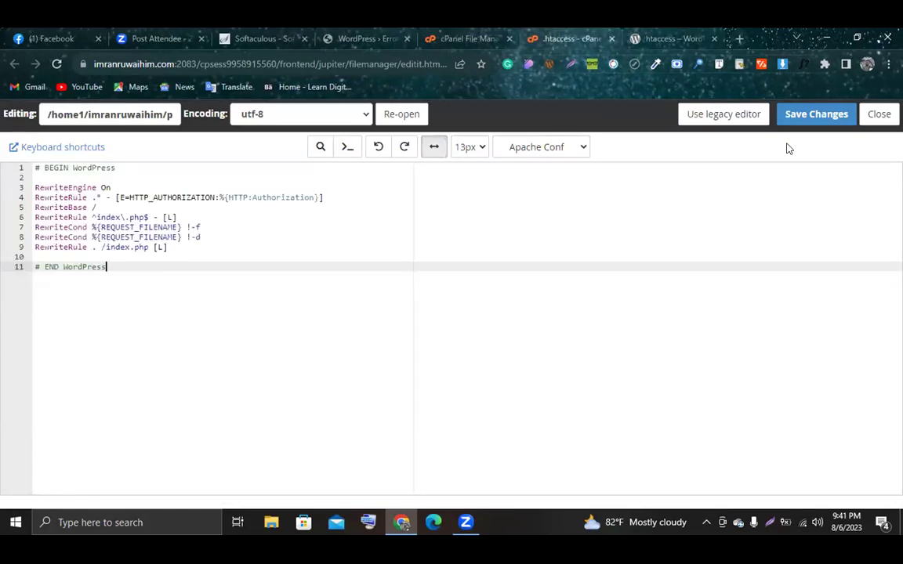
click(817, 114)
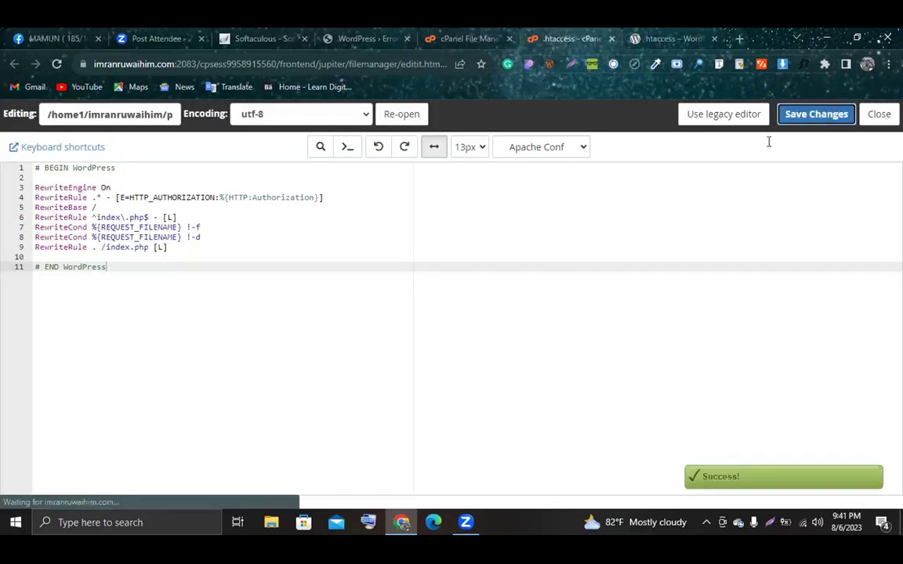
click(460, 39)
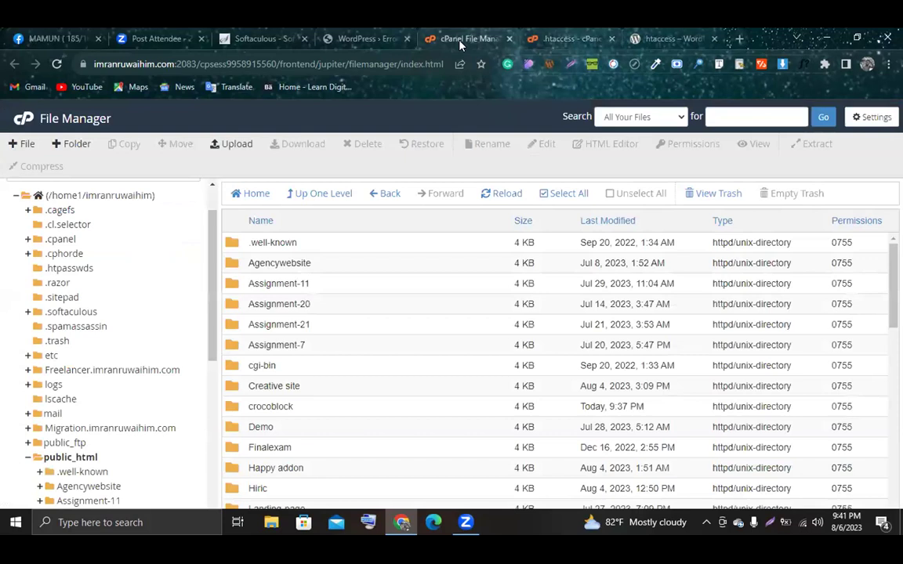
Step: Reload the crocoblock wp-admin page to test the .htaccess fix, then return to File Manager
click(338, 45)
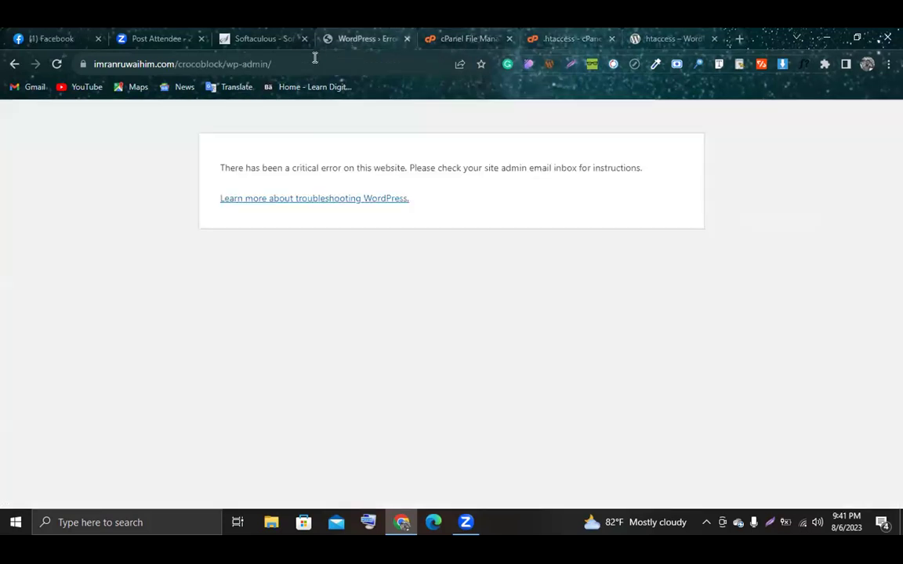
click(313, 57)
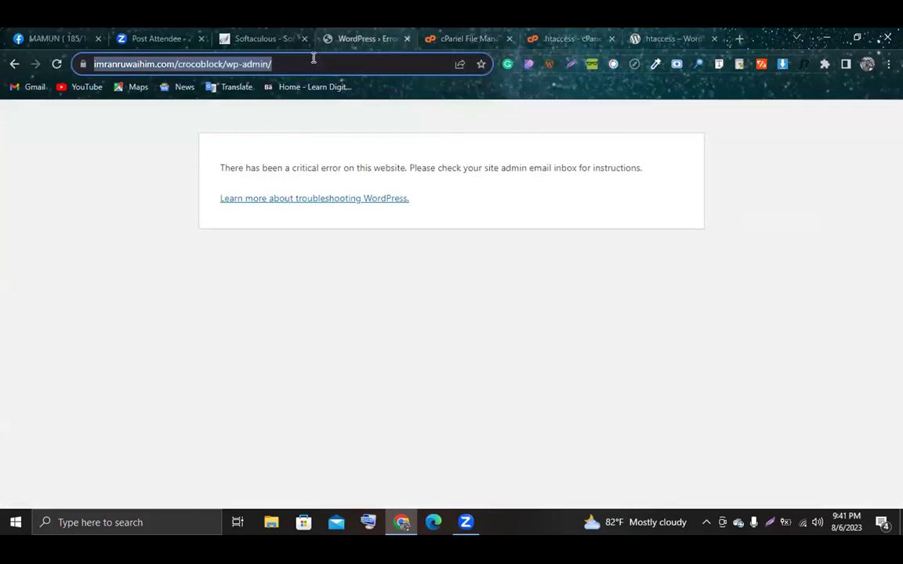
key(Return)
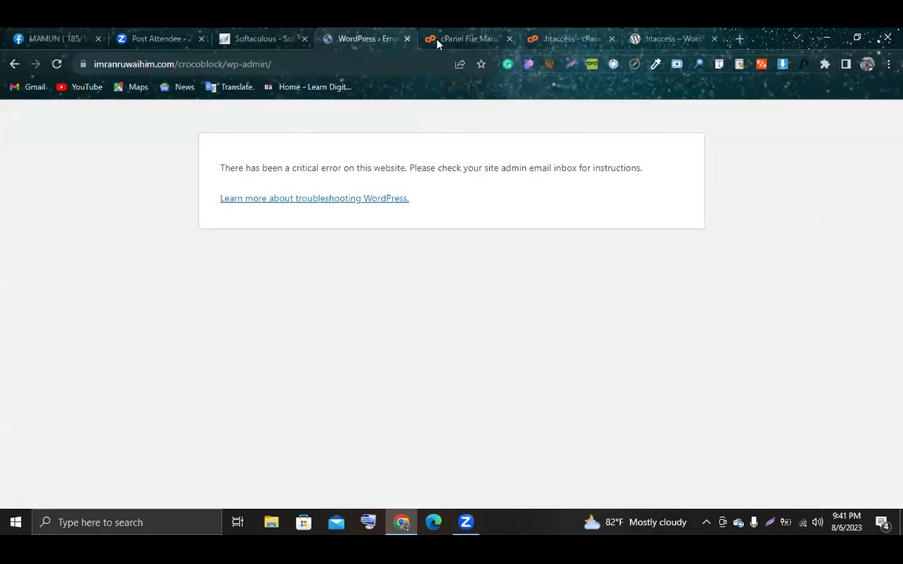
click(463, 38)
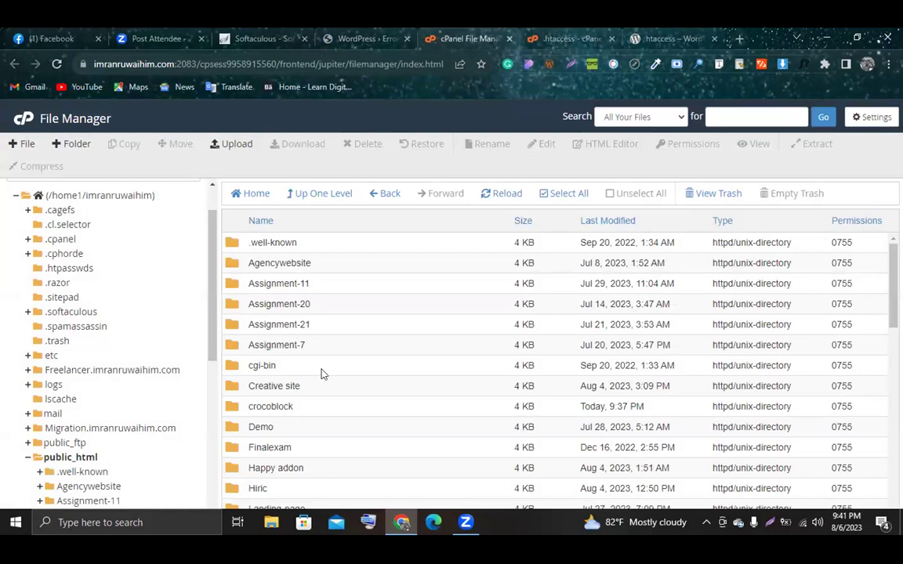
scroll(321, 374, down, 1)
scroll(320, 374, down, 15)
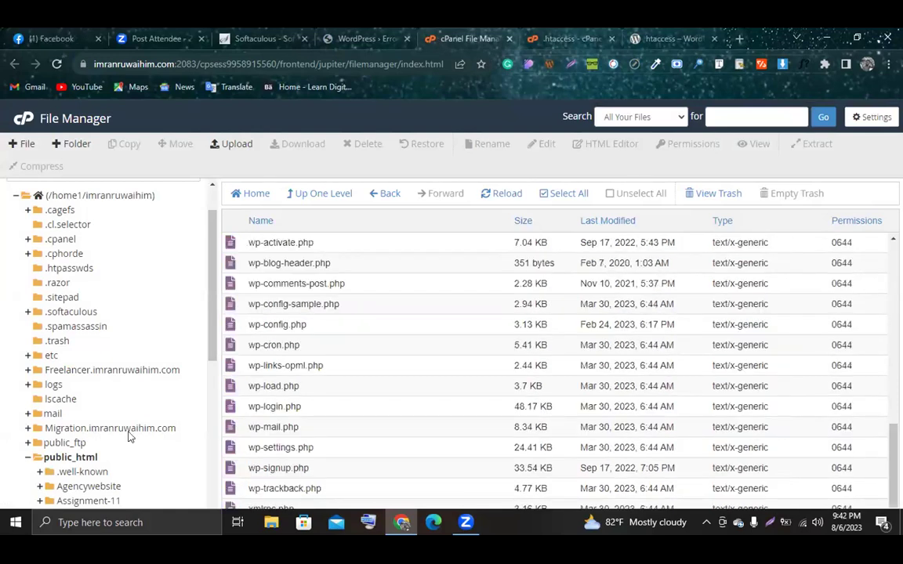
scroll(126, 407, down, 5)
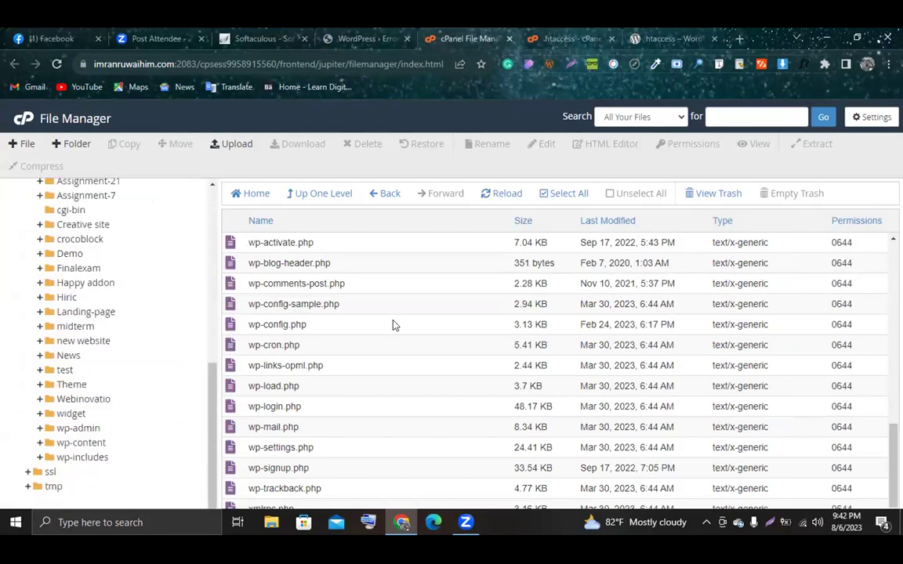
scroll(394, 324, up, 10)
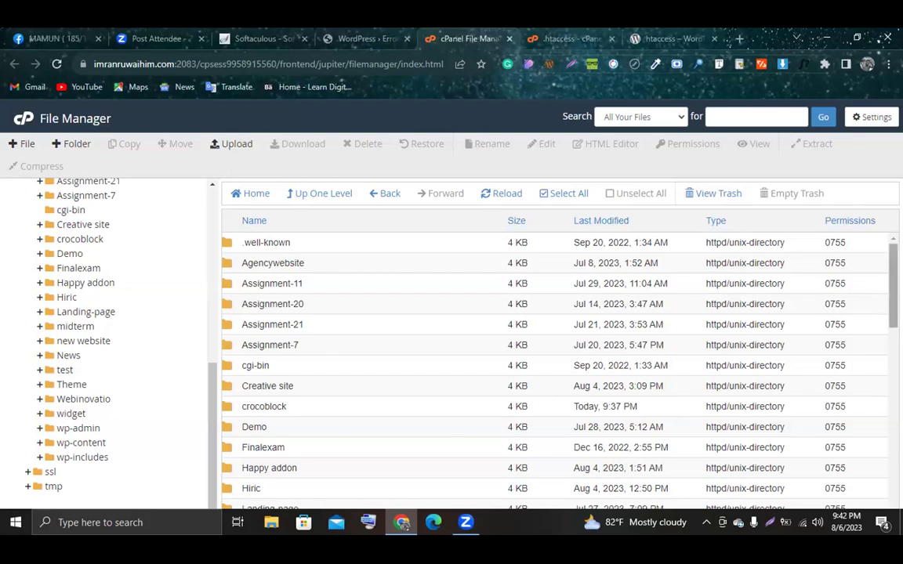
scroll(548, 353, down, 4)
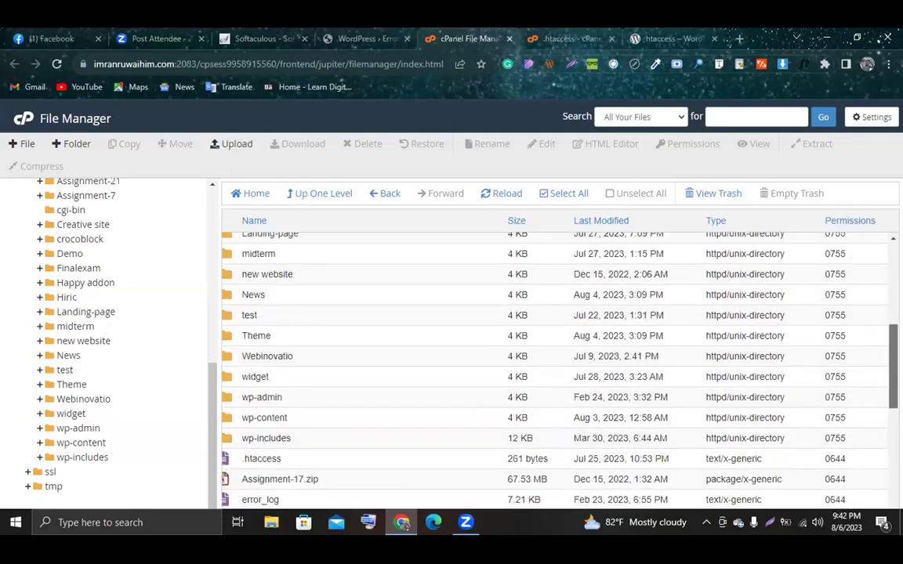
scroll(549, 352, down, 2)
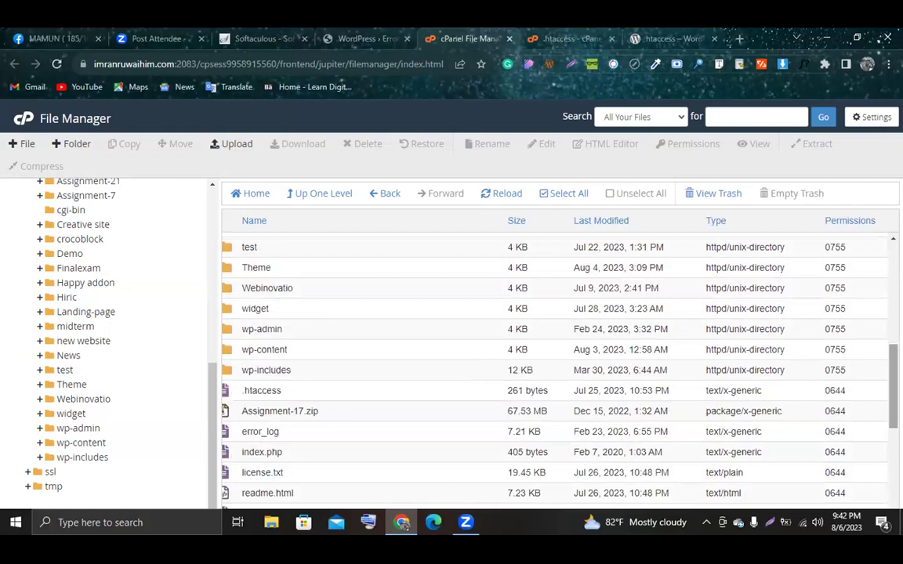
Step: Edit the public_html .htaccess, swap its contents for the Basic WP rules, and save
click(303, 391)
right_click(303, 391)
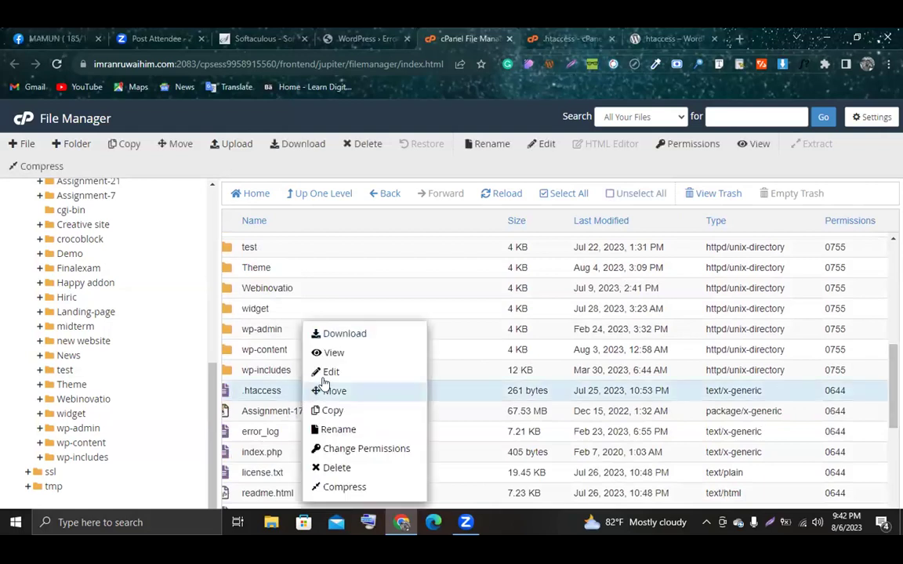
click(330, 373)
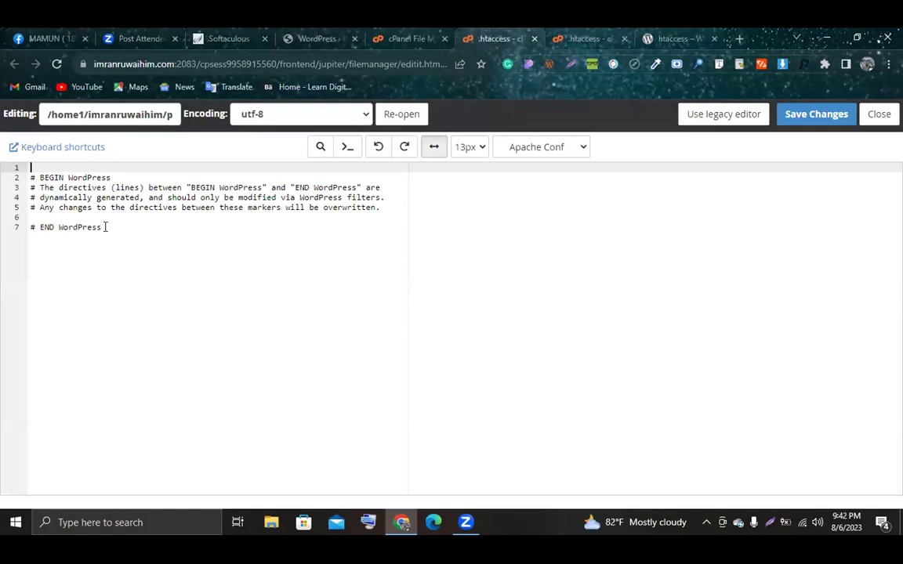
click(105, 226)
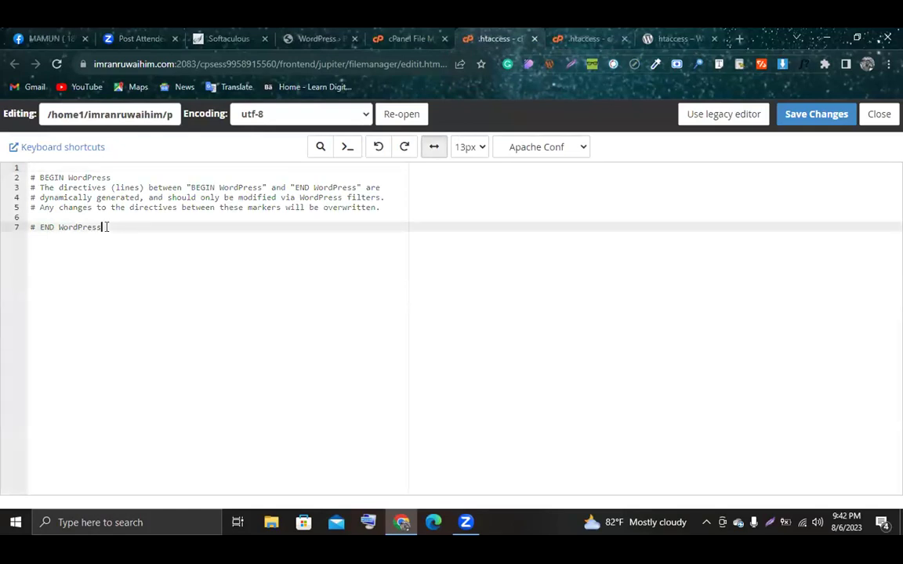
drag(105, 227, 23, 167)
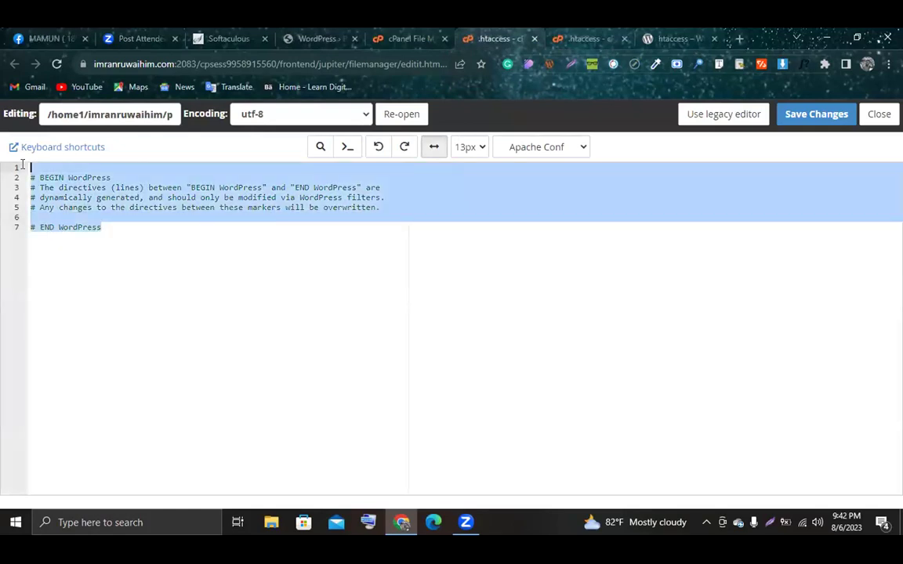
key(BackSpace)
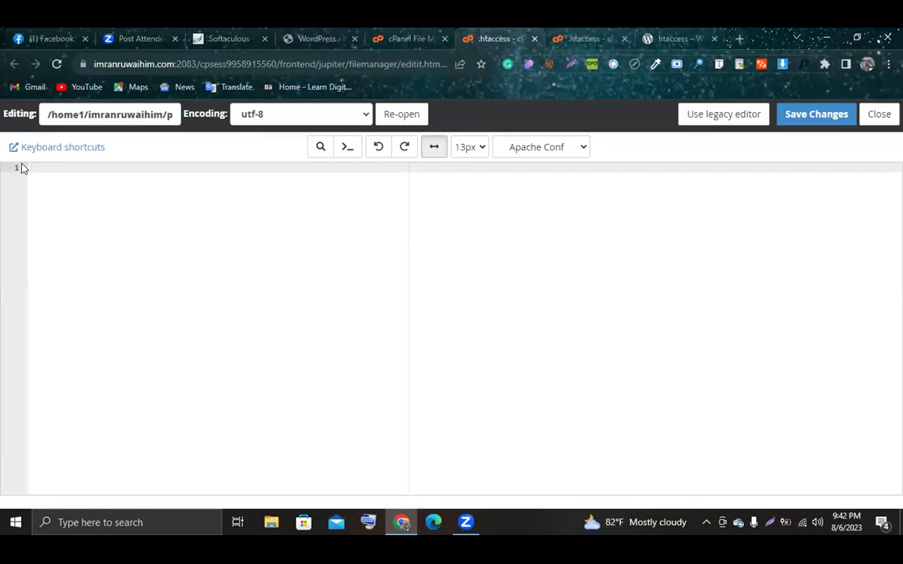
text(# BEGIN WordPress  RewriteEngine On RewriteRule .* - [E=HTTP_AUTHORIZATION:%{HTTP:Authorization}] RewriteBase / RewriteRule ^index\.php$ - [L] RewriteCond %{REQUEST_FILENAME} !-f RewriteCond %{REQUEST_FILENAME} !-d RewriteRule . /index.php [L]  # END WordPress)
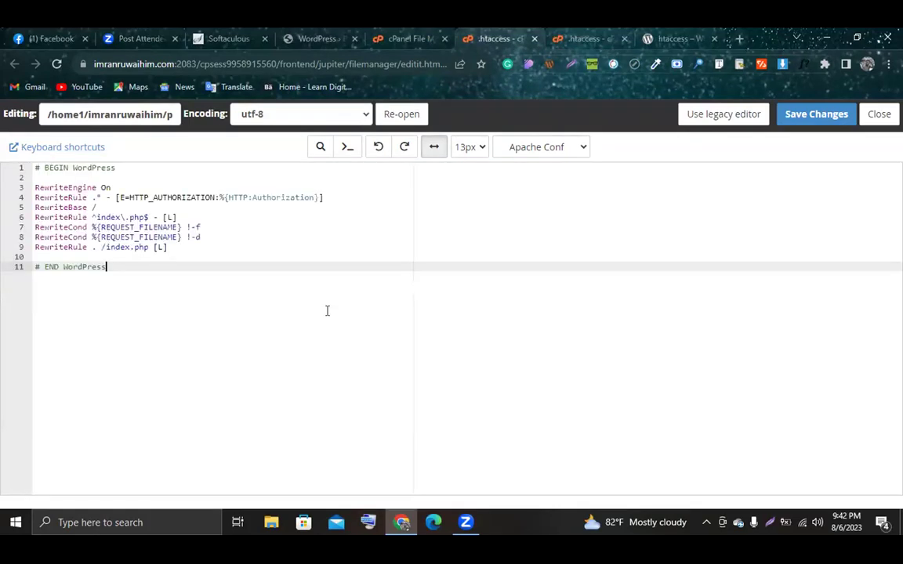
click(808, 116)
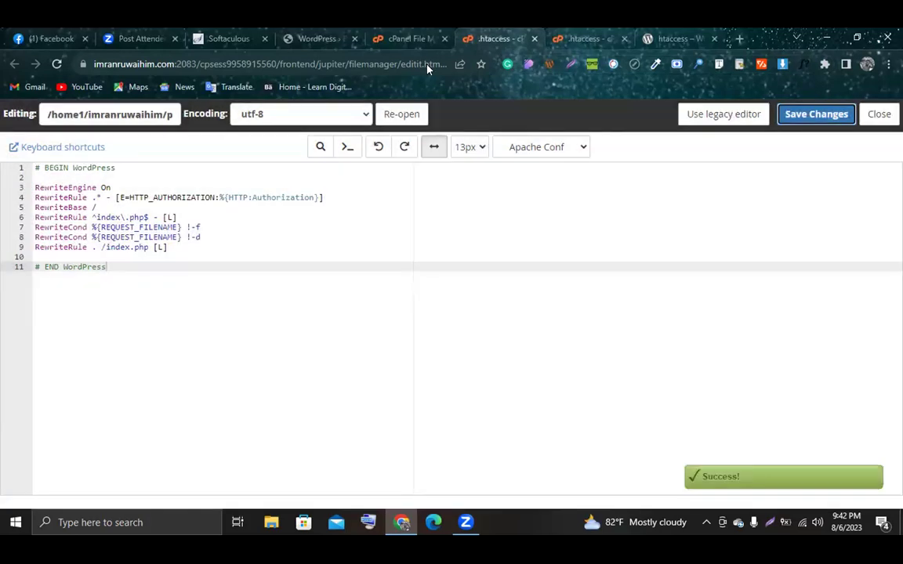
click(324, 43)
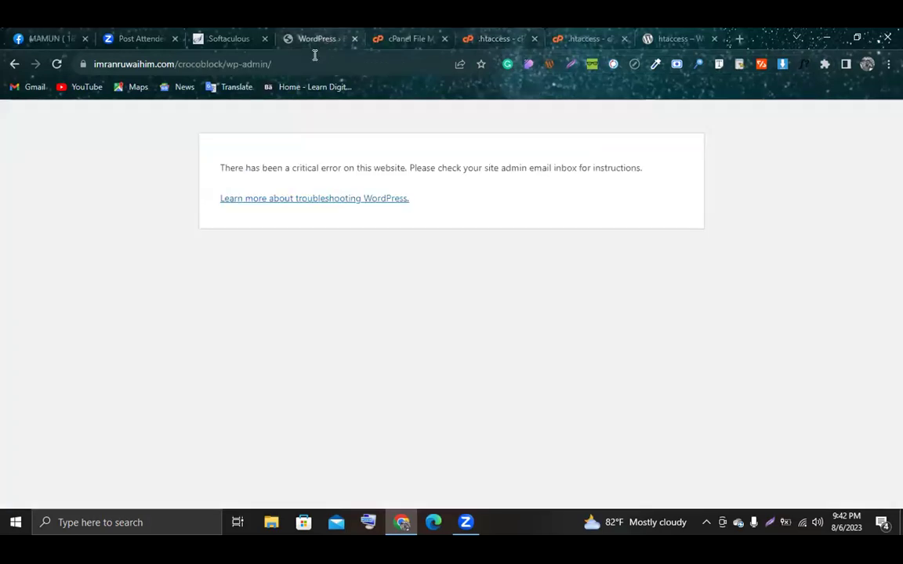
Step: Reload the crocoblock admin page, then load the site's front page without /wp-admin/
click(313, 58)
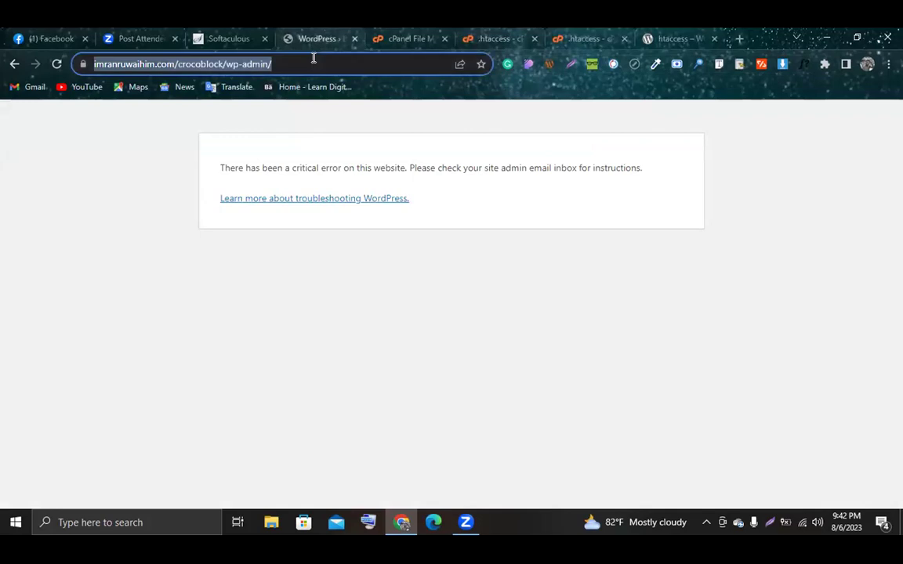
key(Return)
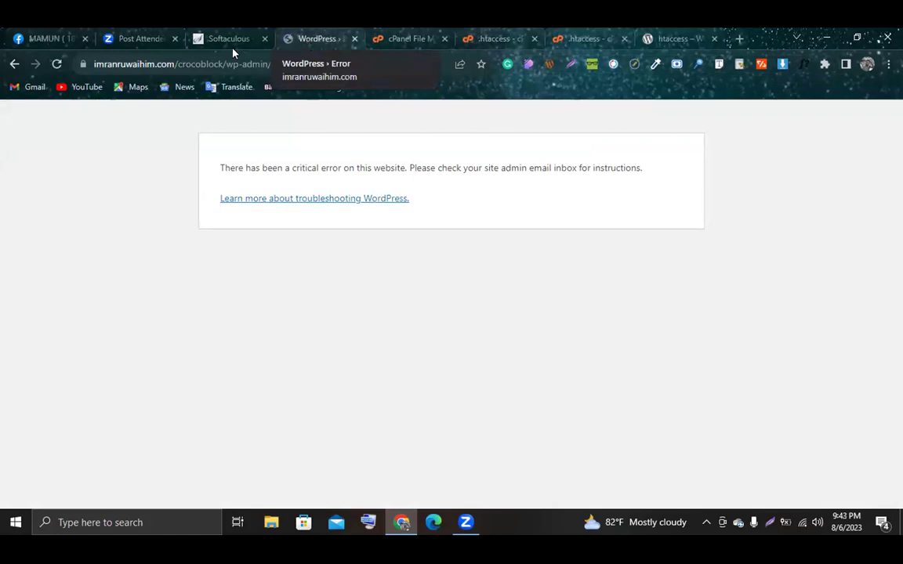
drag(222, 64, 367, 53)
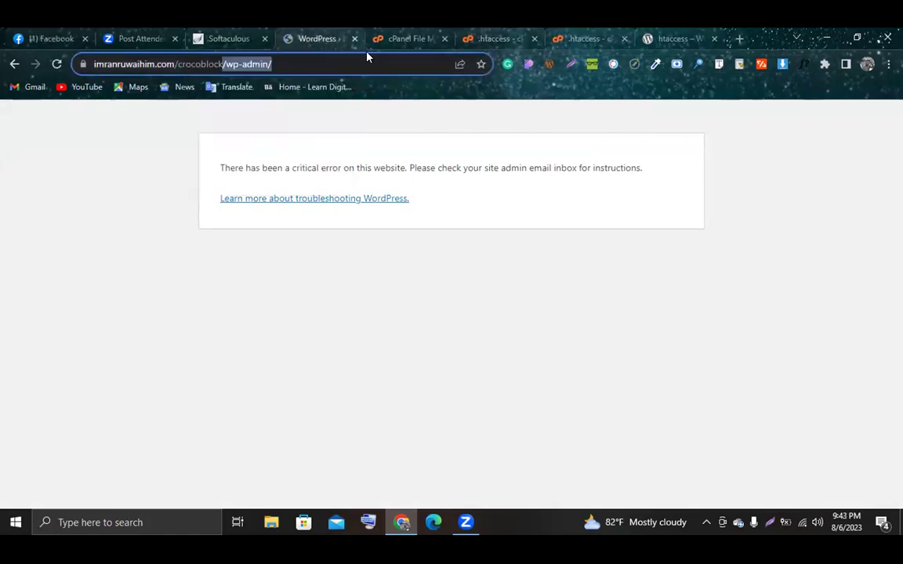
key(BackSpace)
key(Return)
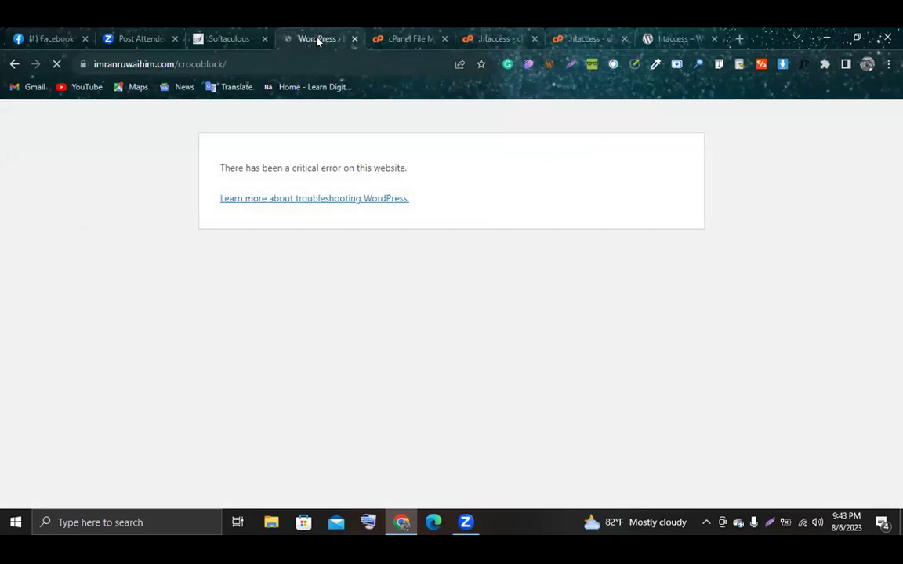
Step: In File Manager, open the crocoblock folder, then wp-content, then the renamed plugin_s folder
click(409, 39)
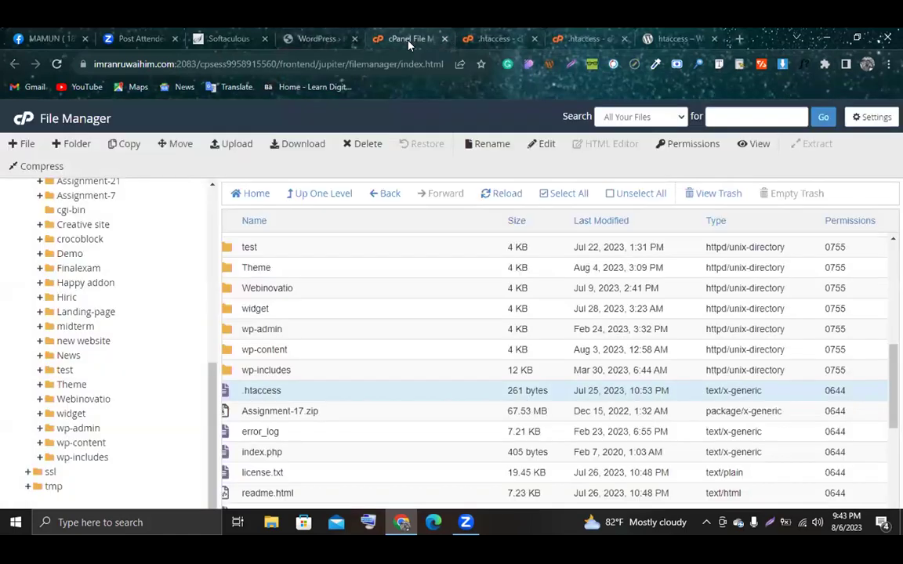
scroll(405, 356, down, 1)
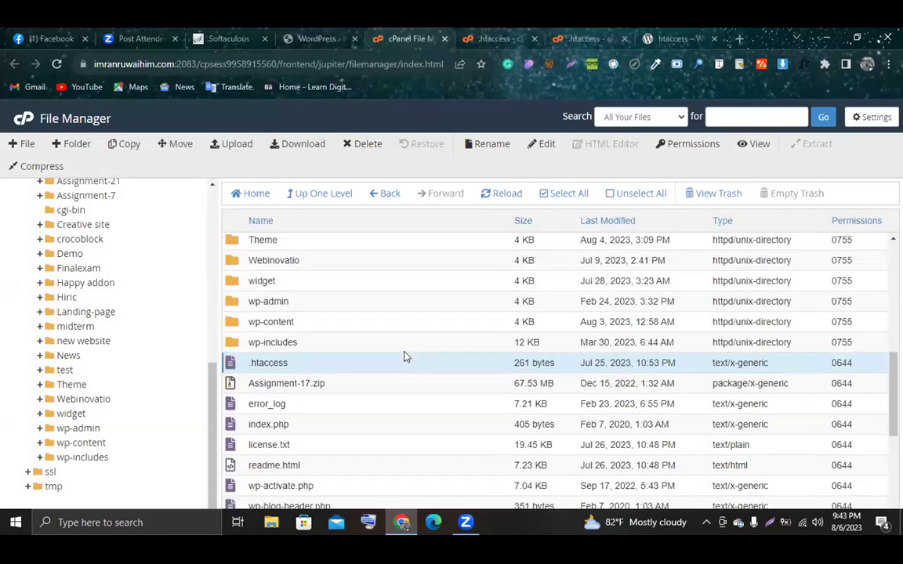
scroll(405, 357, down, 3)
scroll(405, 357, up, 10)
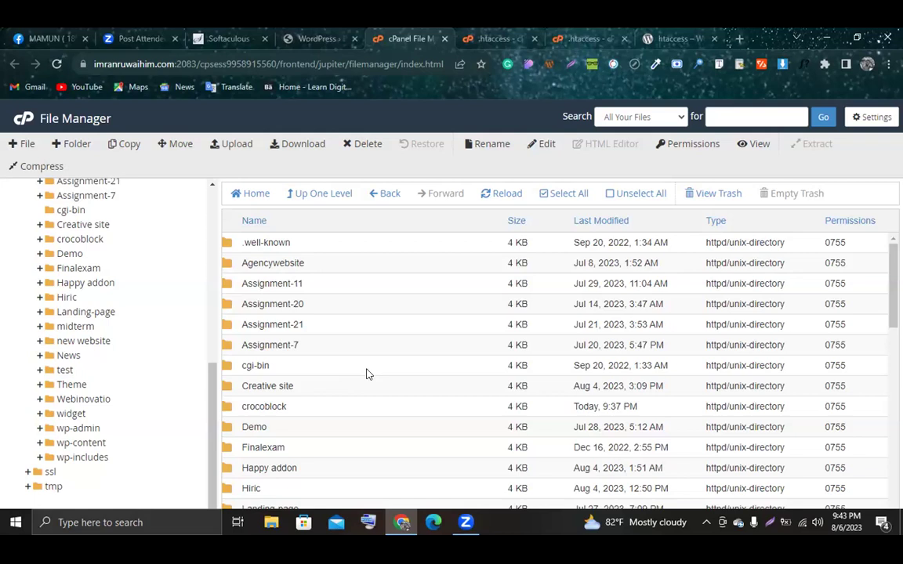
scroll(368, 374, down, 1)
scroll(369, 374, down, 4)
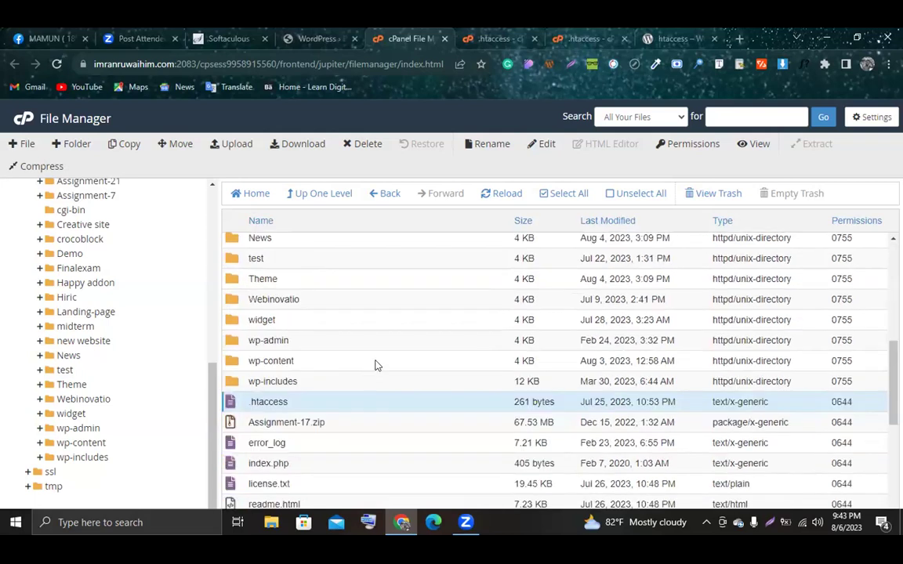
scroll(382, 357, down, 4)
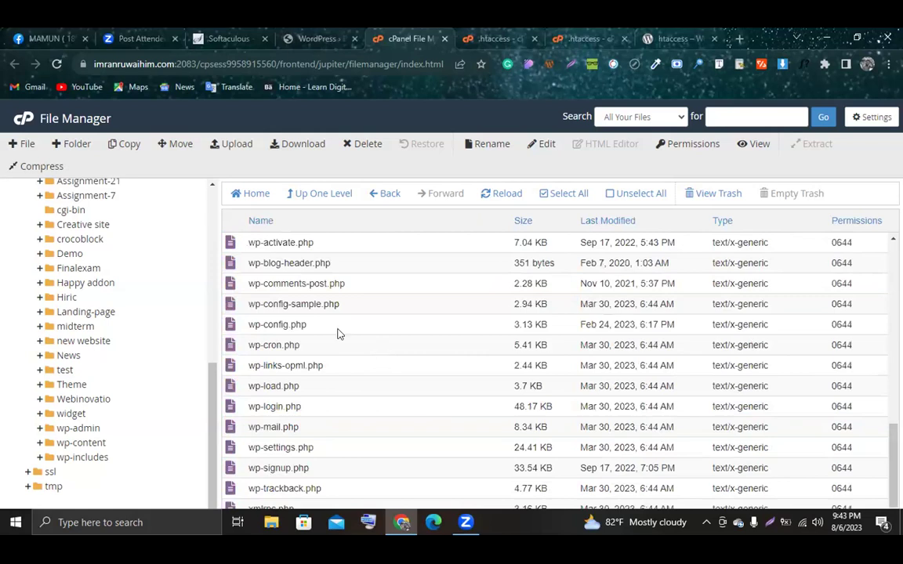
scroll(339, 334, up, 5)
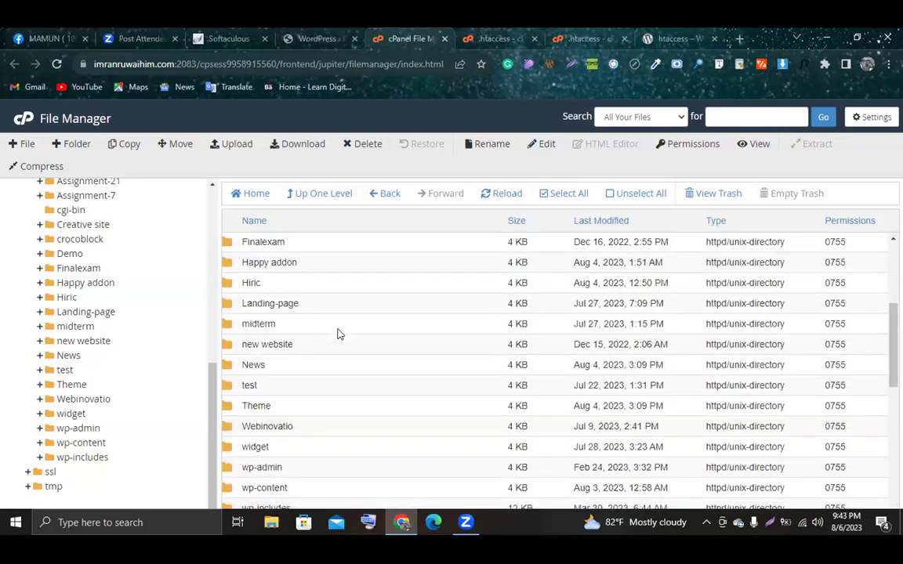
scroll(339, 333, down, 1)
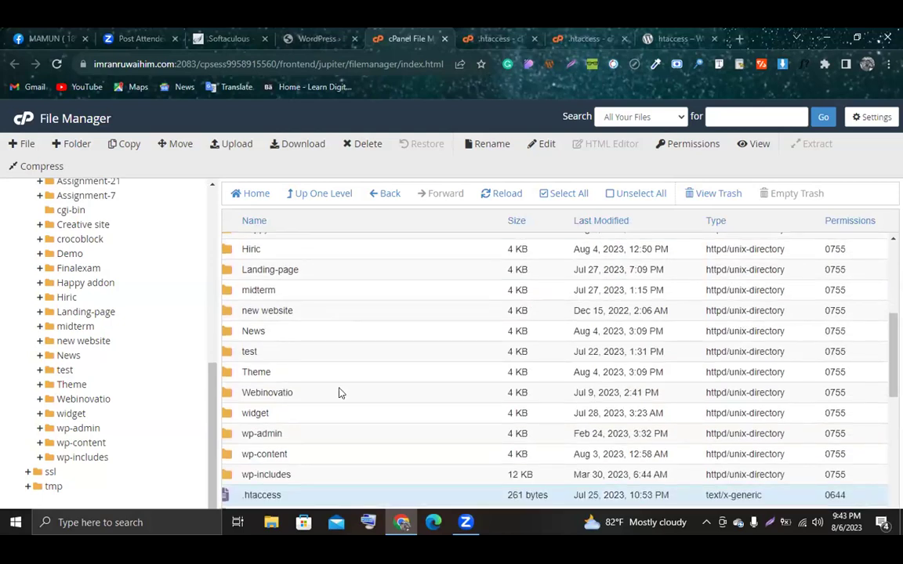
scroll(288, 376, down, 1)
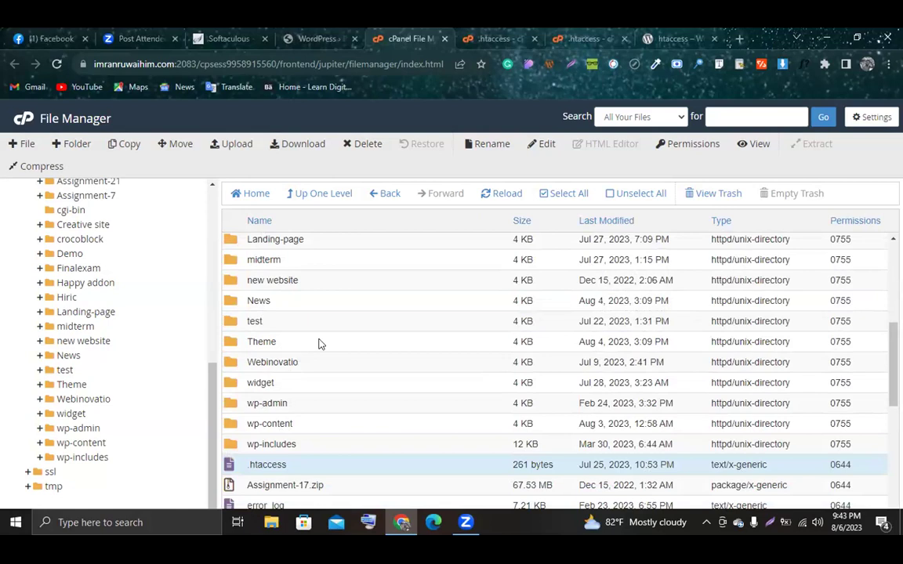
scroll(325, 374, up, 1)
scroll(325, 374, up, 5)
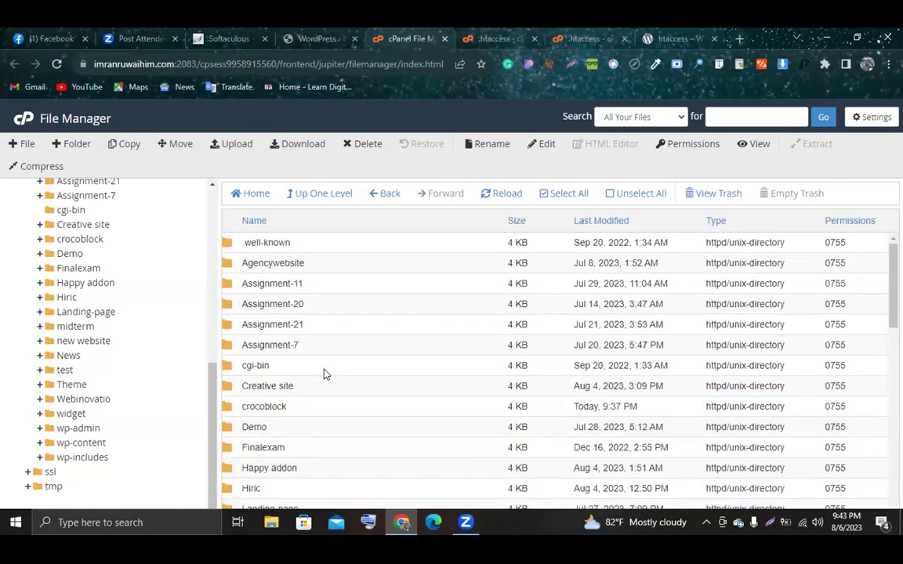
double_click(296, 406)
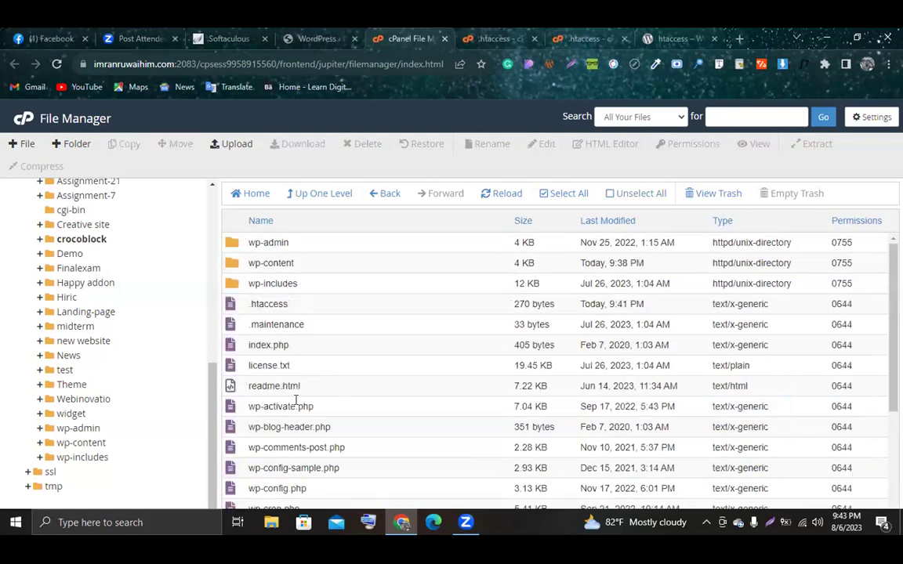
double_click(305, 269)
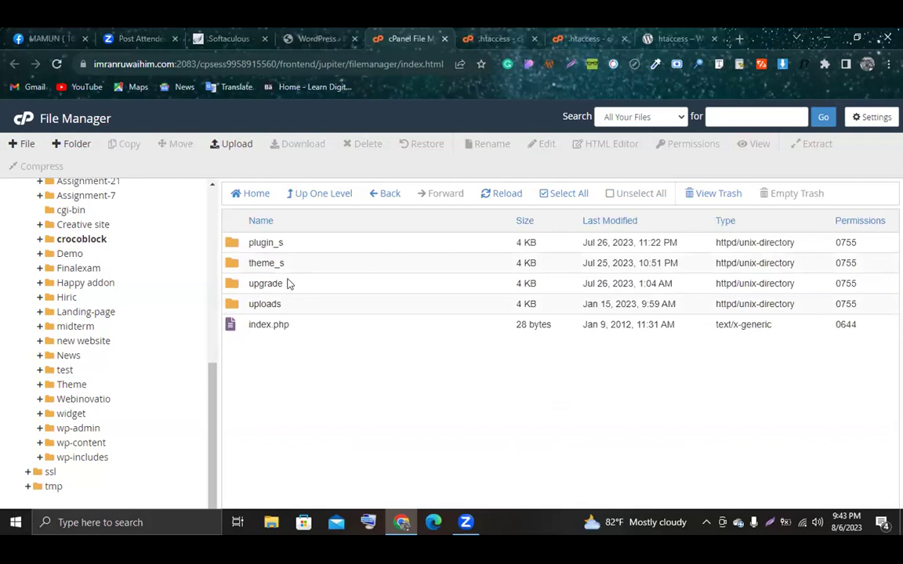
double_click(296, 244)
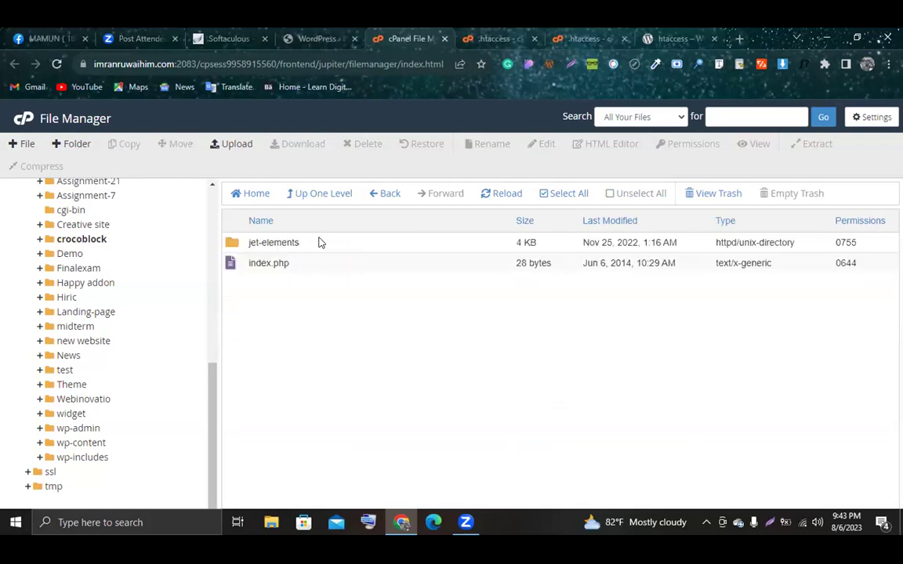
Step: Select the jet-elements plugin folder, then go up two levels to the crocoblock root
click(318, 243)
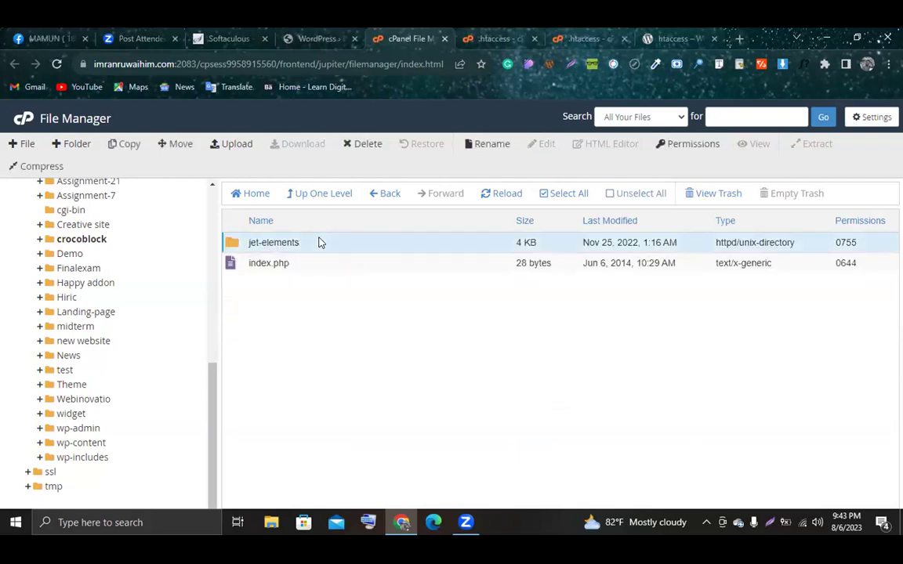
click(306, 196)
click(306, 196)
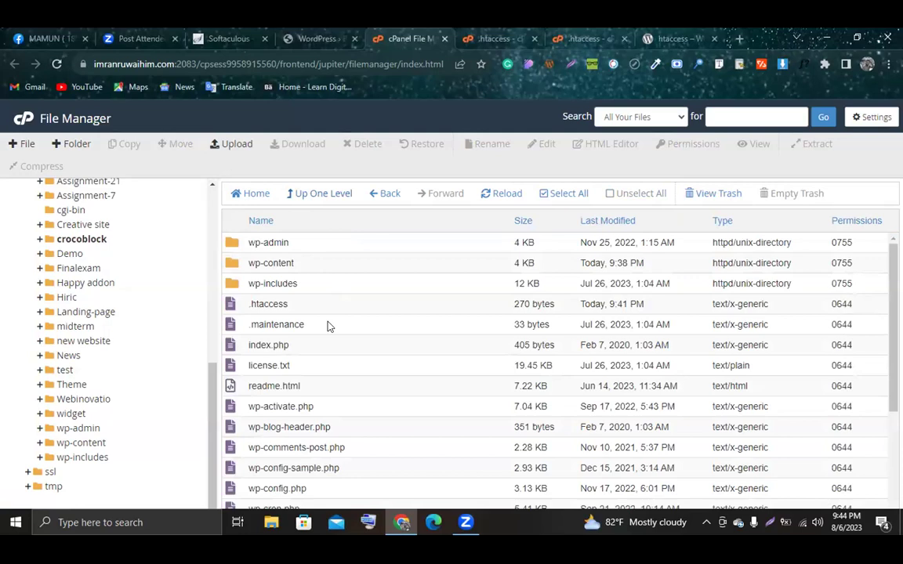
scroll(329, 326, down, 2)
scroll(329, 326, down, 3)
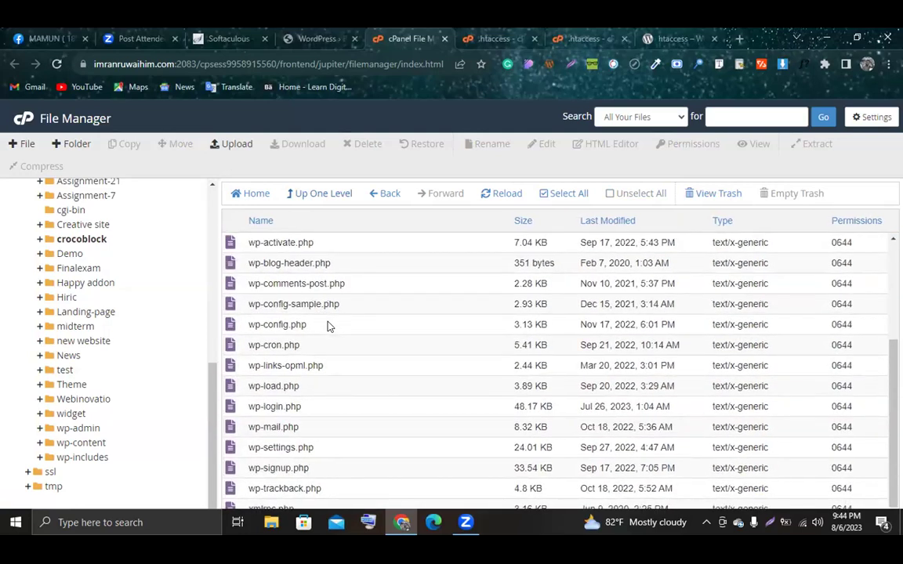
scroll(329, 326, up, 5)
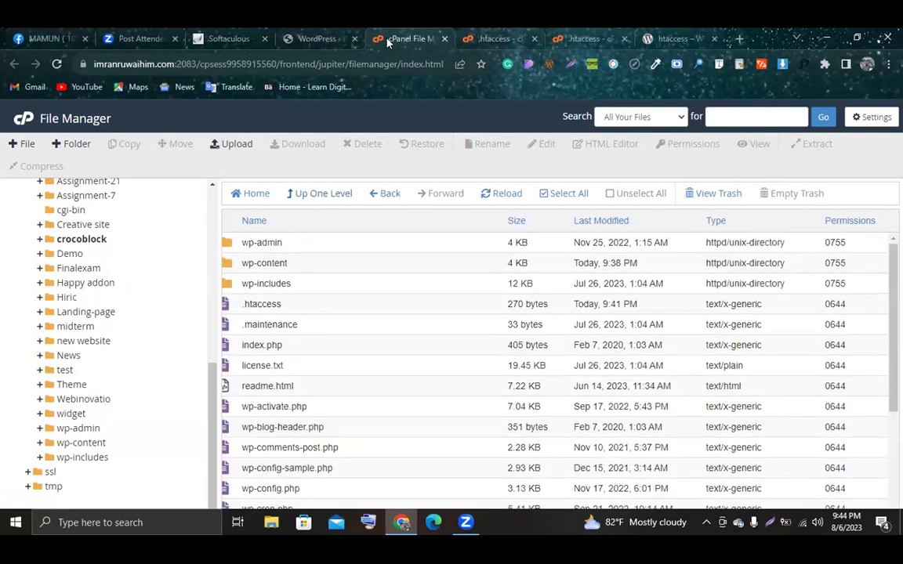
Step: Compare the Softaculous WordPress installations list against the crocoblock site's error page
click(316, 44)
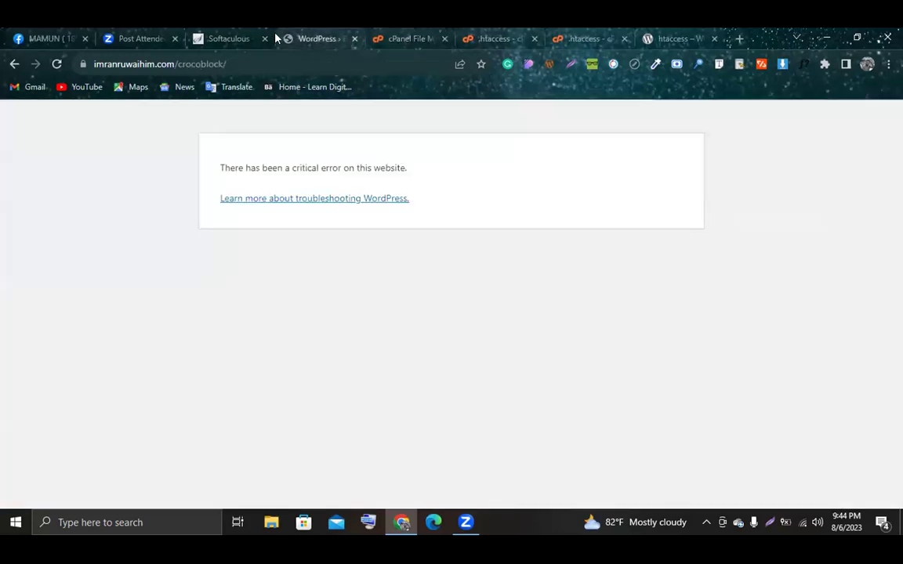
click(243, 41)
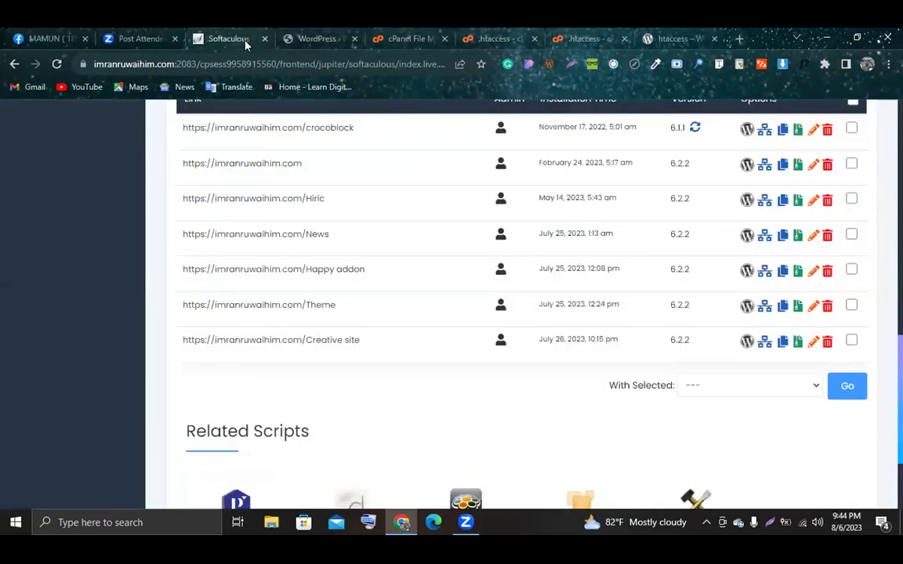
scroll(411, 338, up, 10)
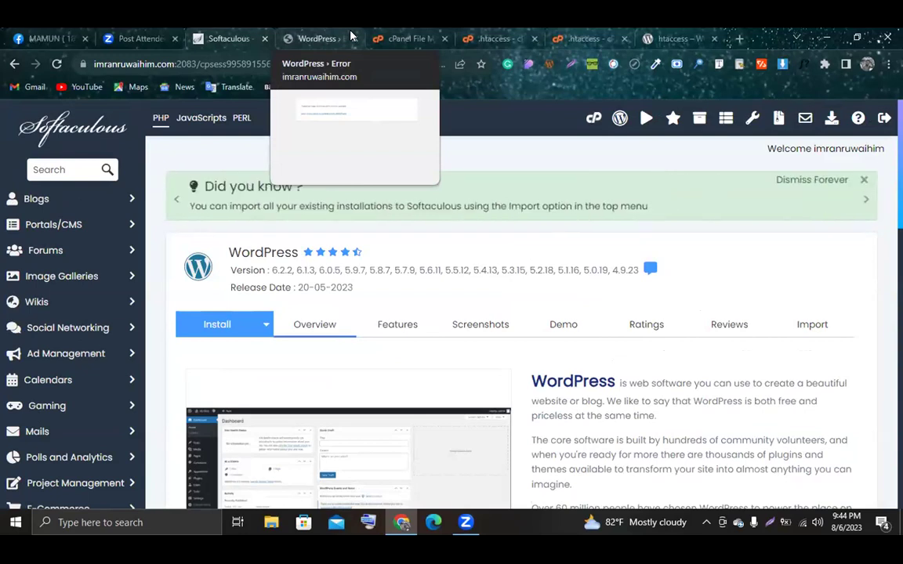
click(306, 40)
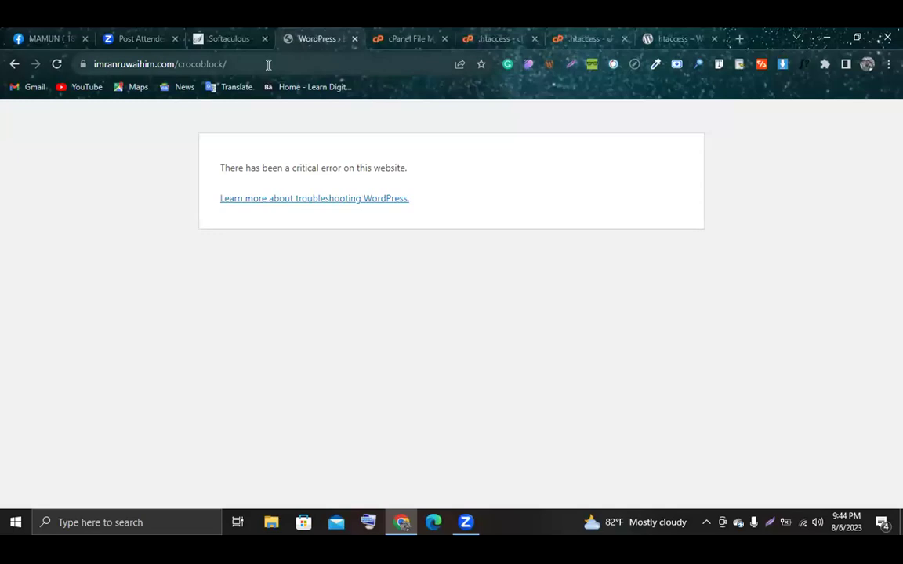
click(228, 39)
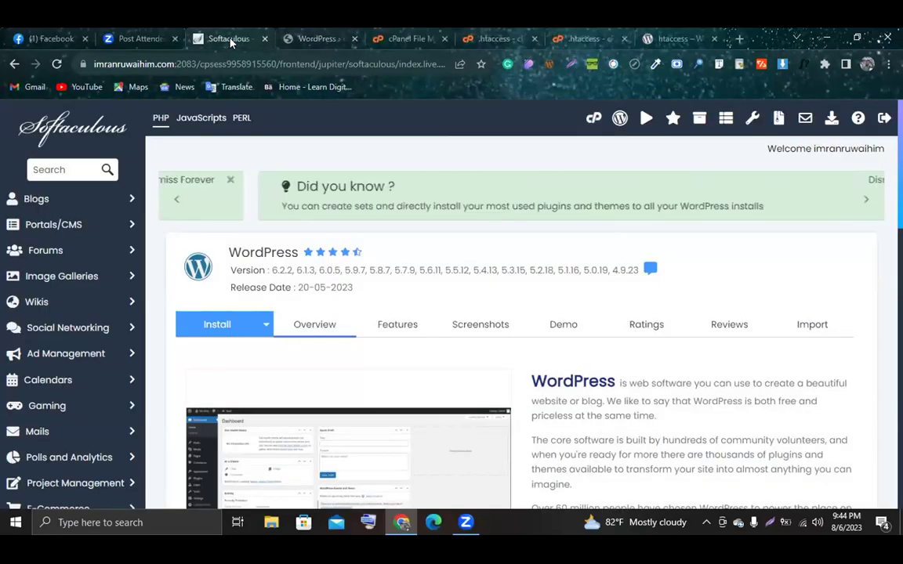
click(300, 41)
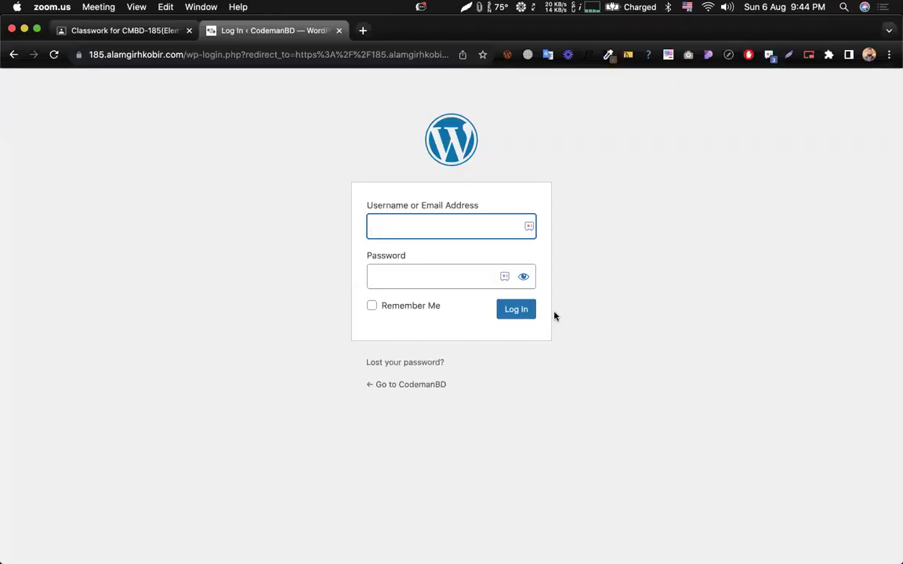
Step: Log in to the CodemanBD WordPress admin with the site's username and password
click(445, 229)
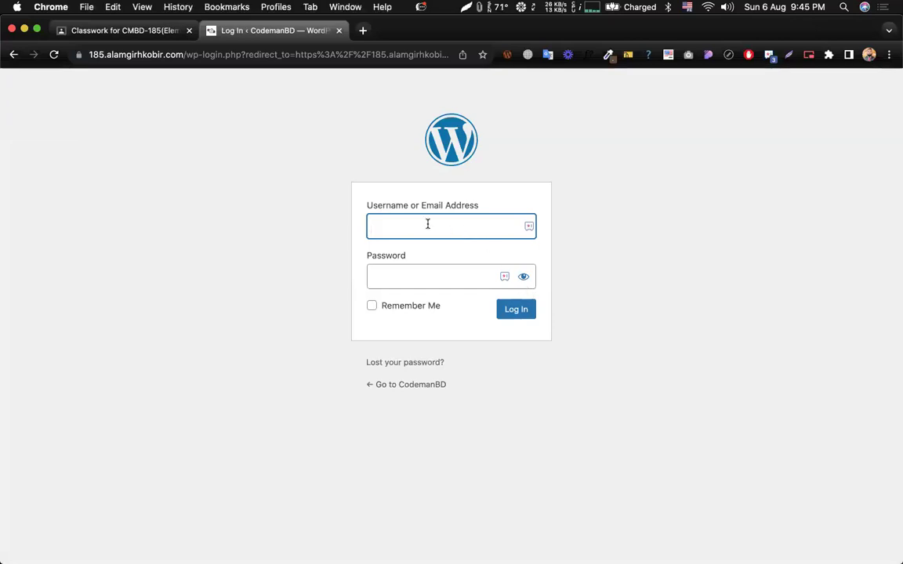
text(admin)
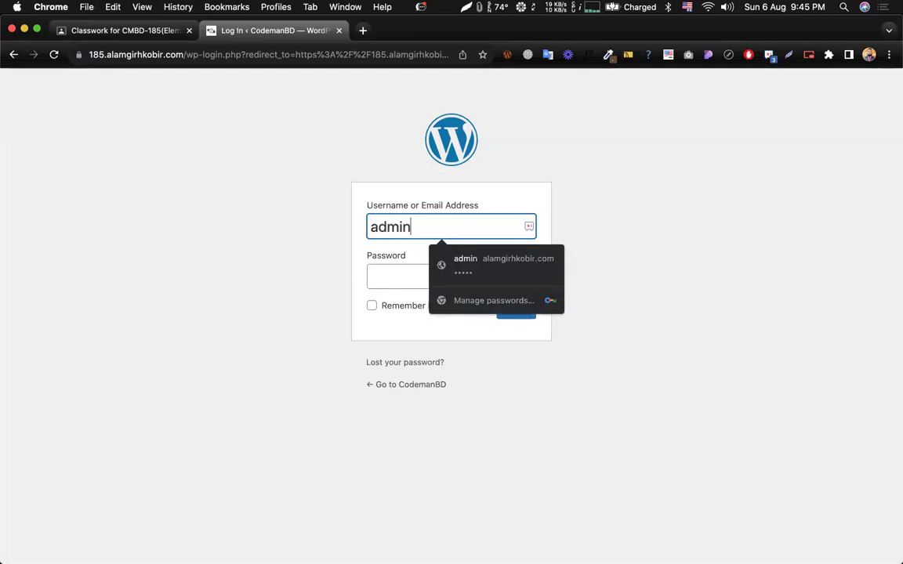
key(Tab)
text(****)
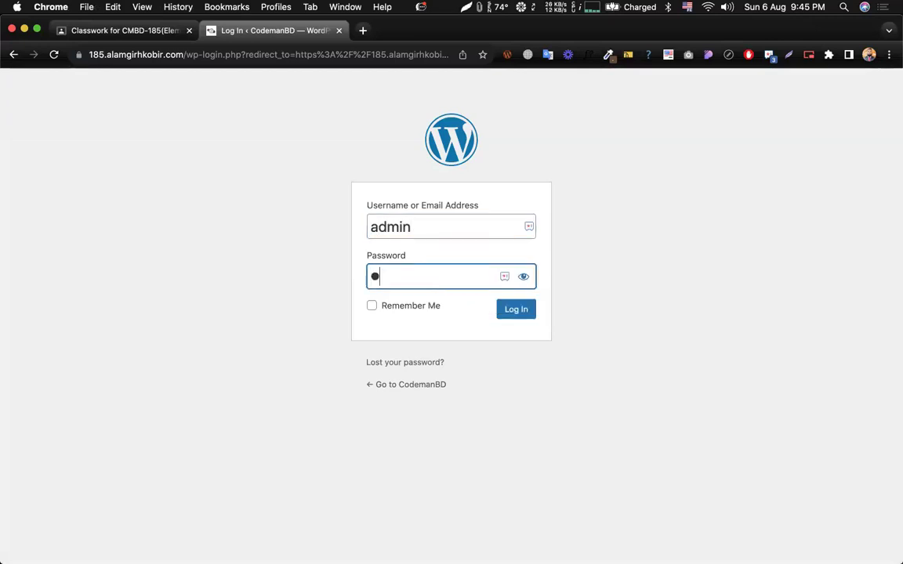
key(Return)
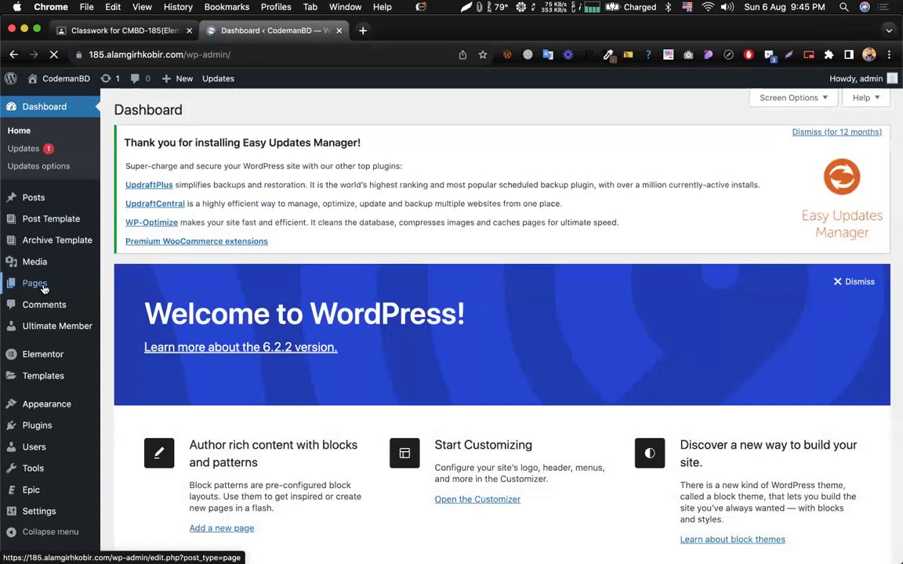
Step: Open the Home page from the Pages list in Elementor
click(44, 286)
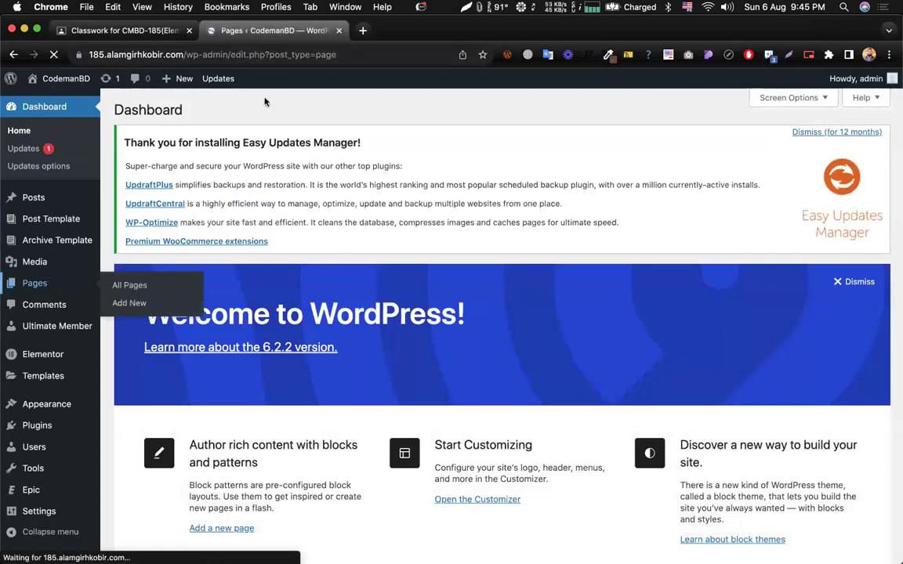
scroll(261, 164, down, 2)
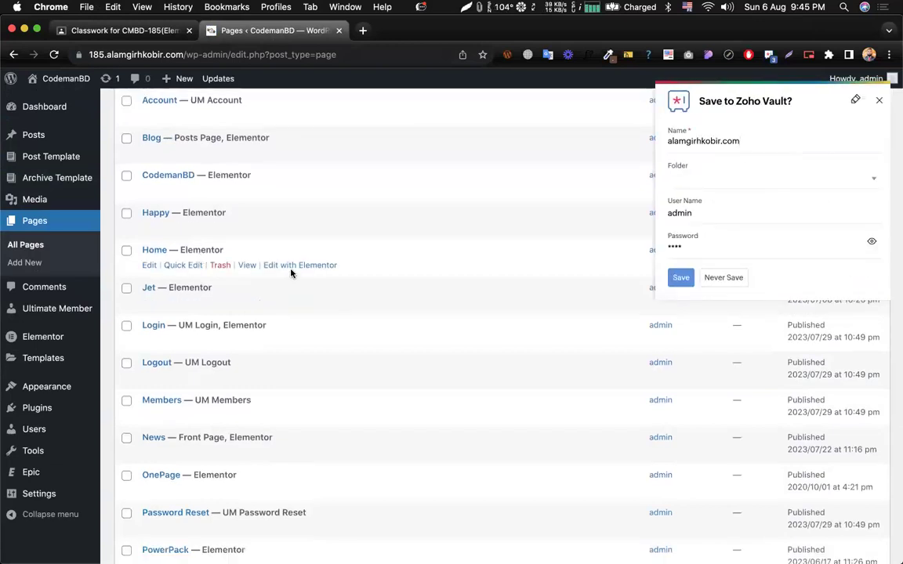
click(291, 266)
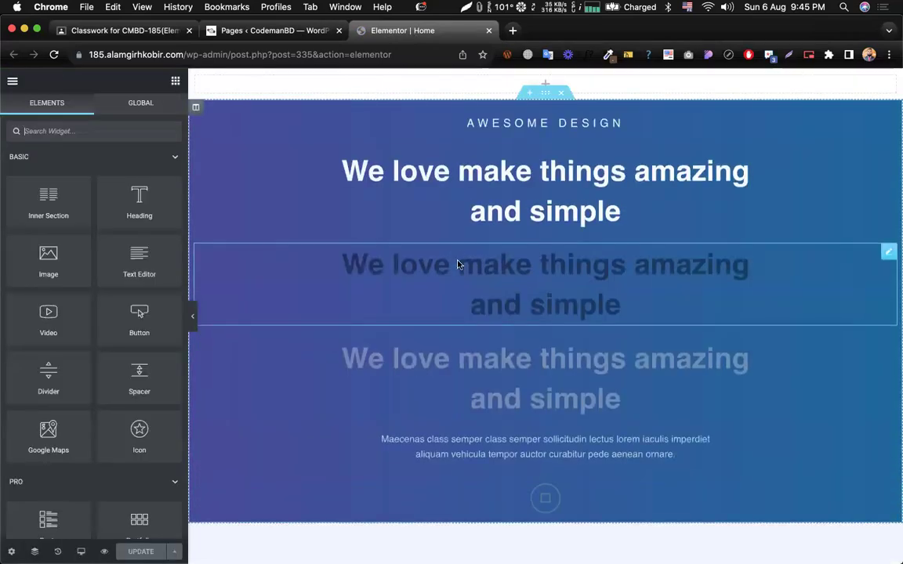
Step: Scroll through the whole Home page canvas in Elementor to review its sections
scroll(470, 360, down, 2)
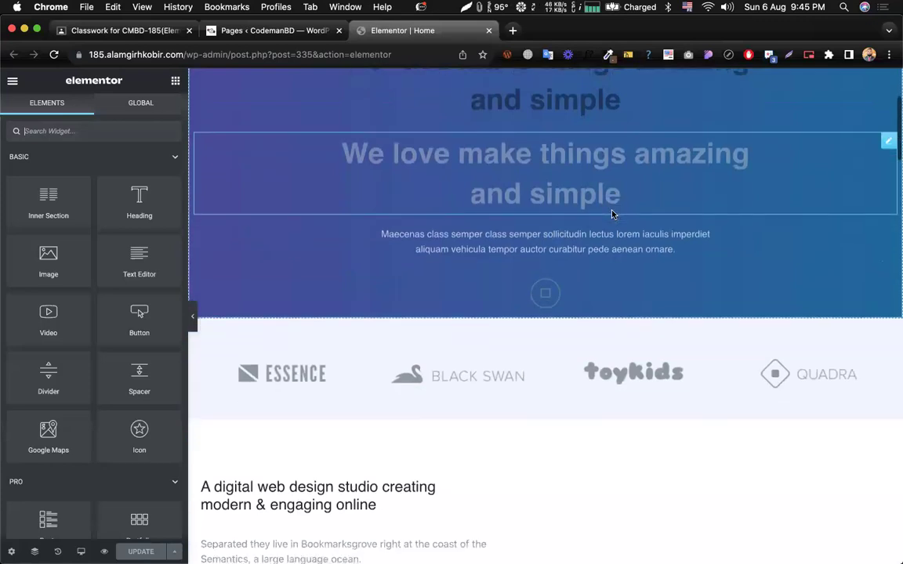
scroll(541, 204, up, 3)
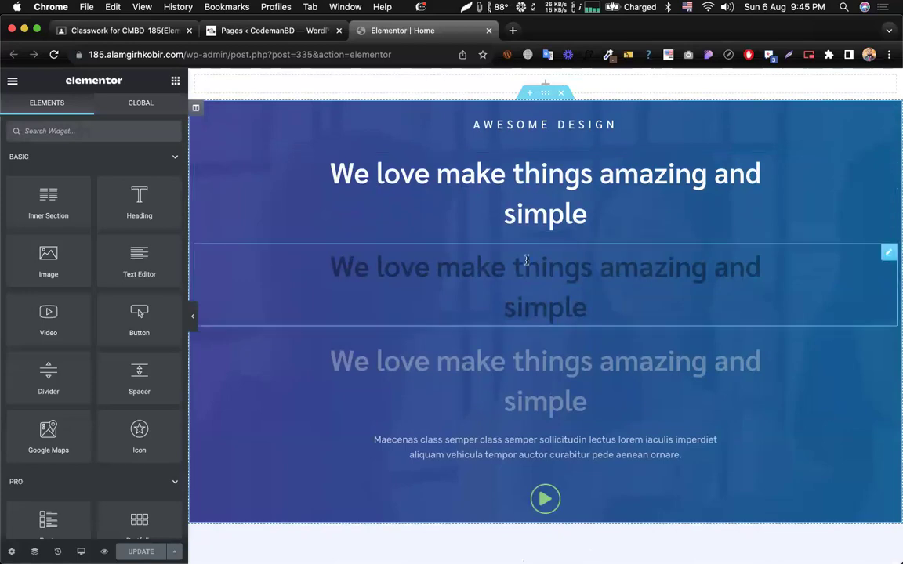
scroll(525, 260, down, 10)
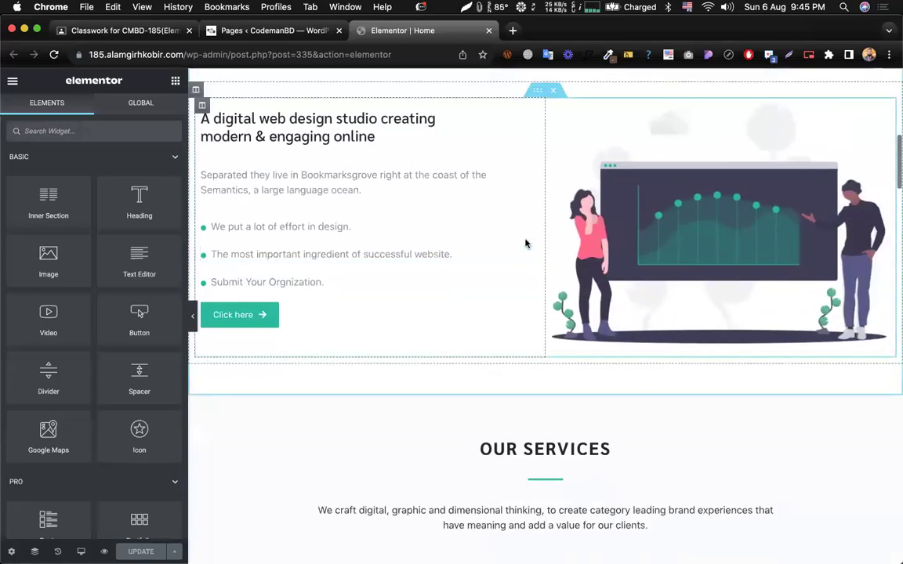
scroll(525, 243, down, 10)
scroll(526, 239, down, 15)
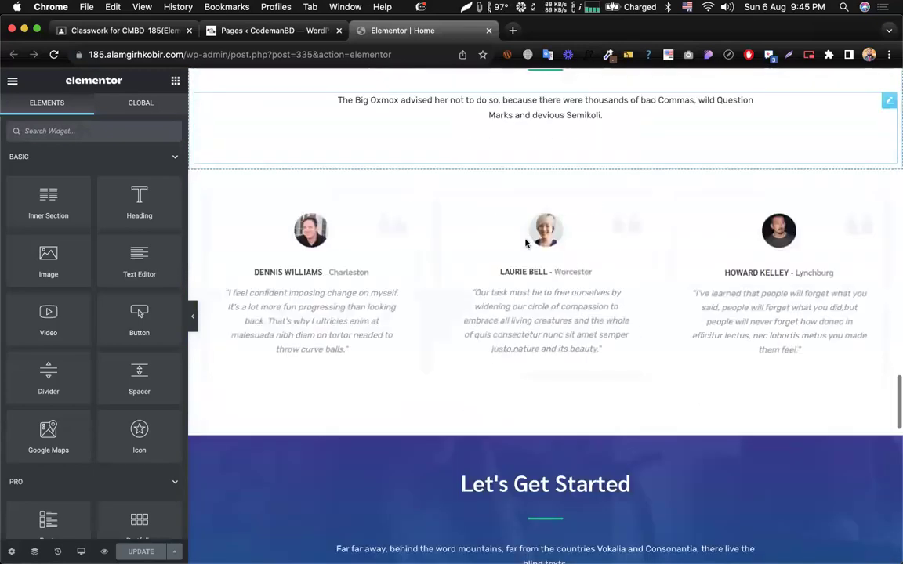
scroll(525, 242, down, 10)
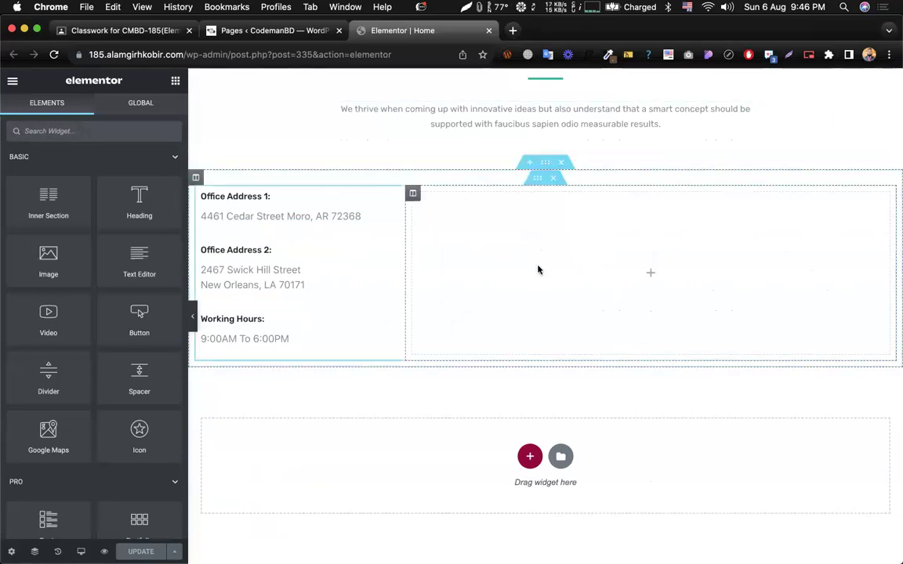
scroll(538, 269, up, 1)
scroll(538, 269, down, 1)
scroll(543, 298, up, 20)
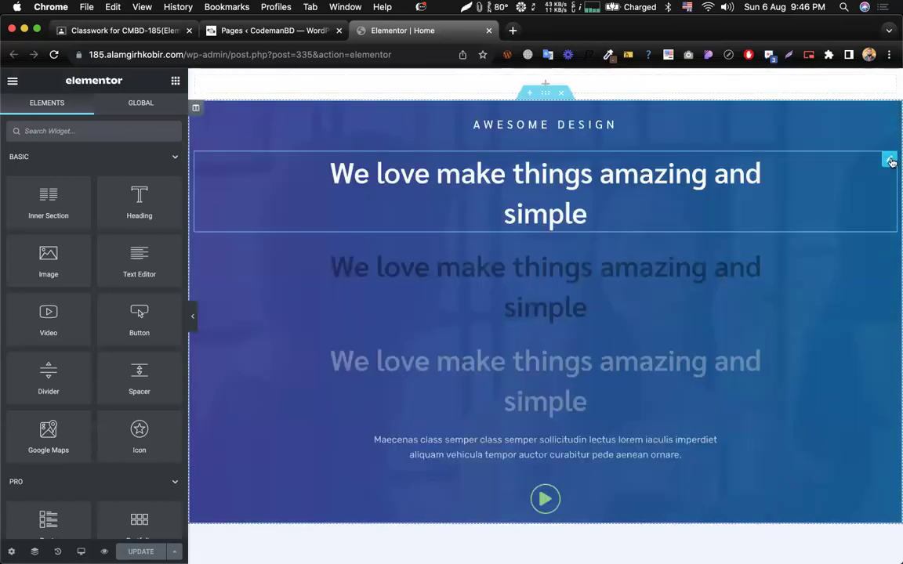
Step: Open the hero heading 'We love make things amazing and simple' settings, checking Style then Content
click(890, 160)
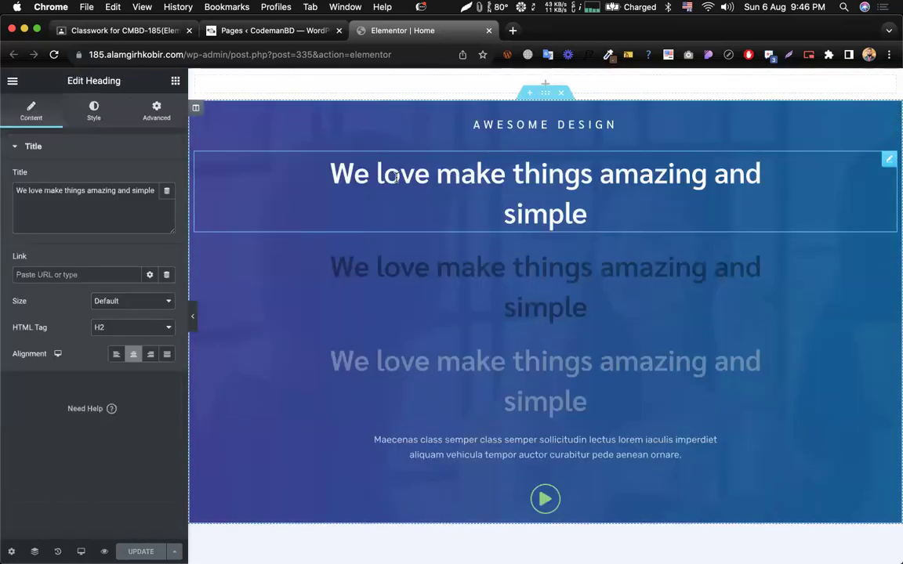
click(94, 116)
click(36, 116)
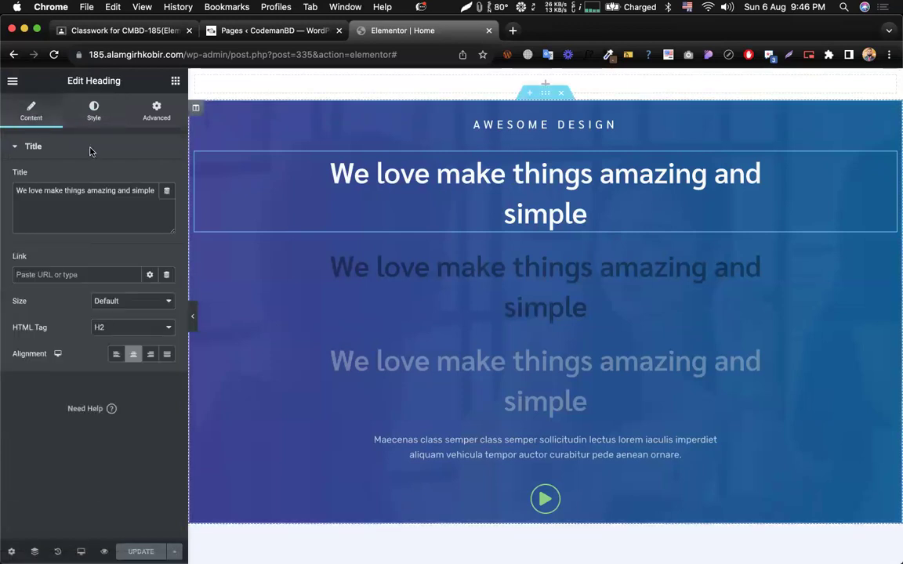
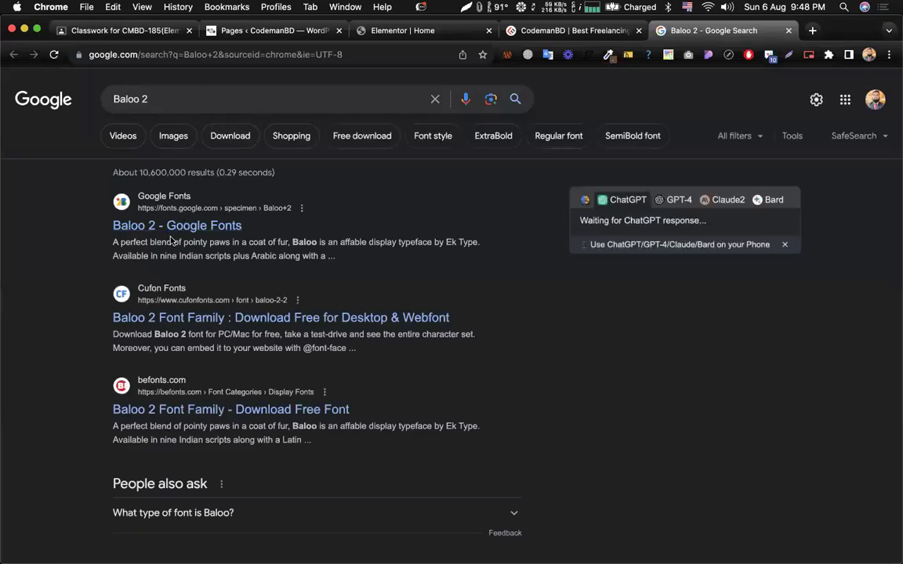
Step: Open the main heading's Style > Typography font family list in Elementor
click(404, 35)
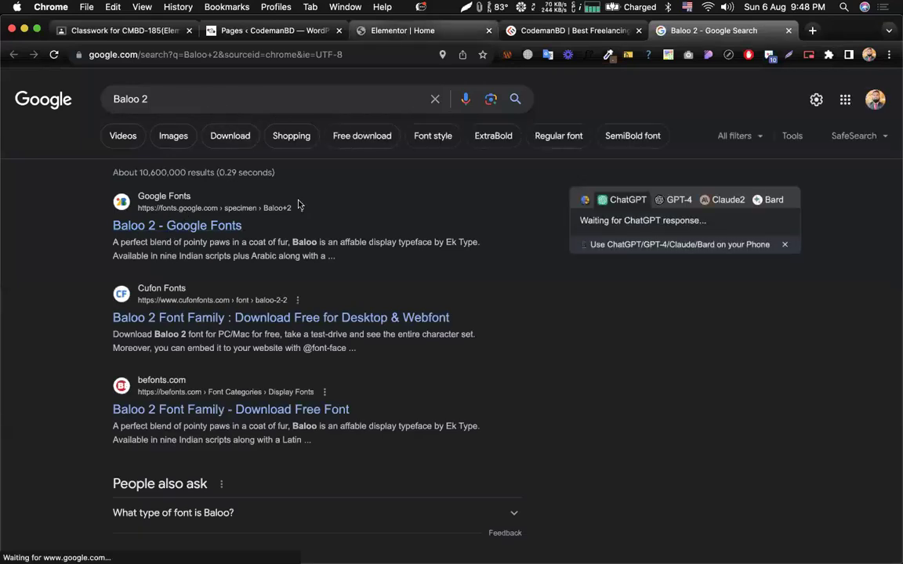
click(92, 118)
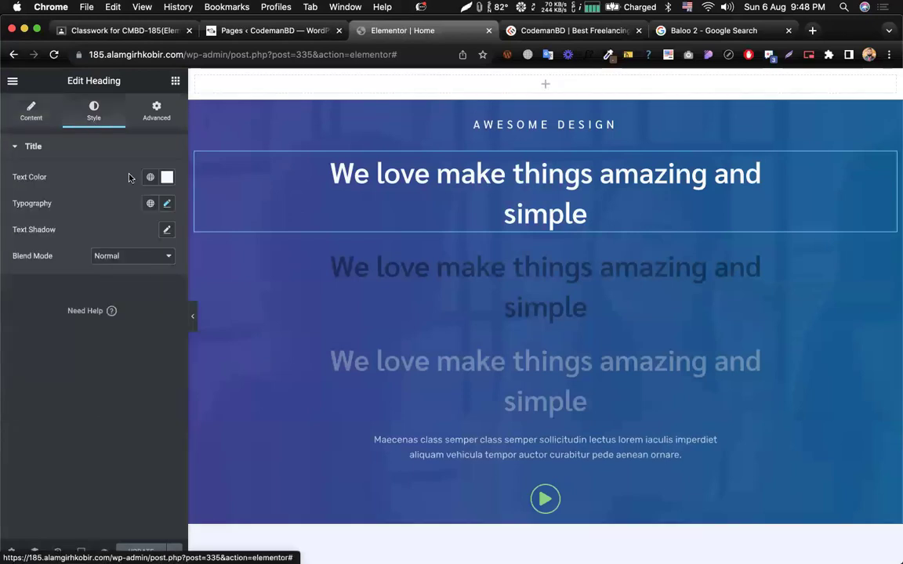
click(168, 204)
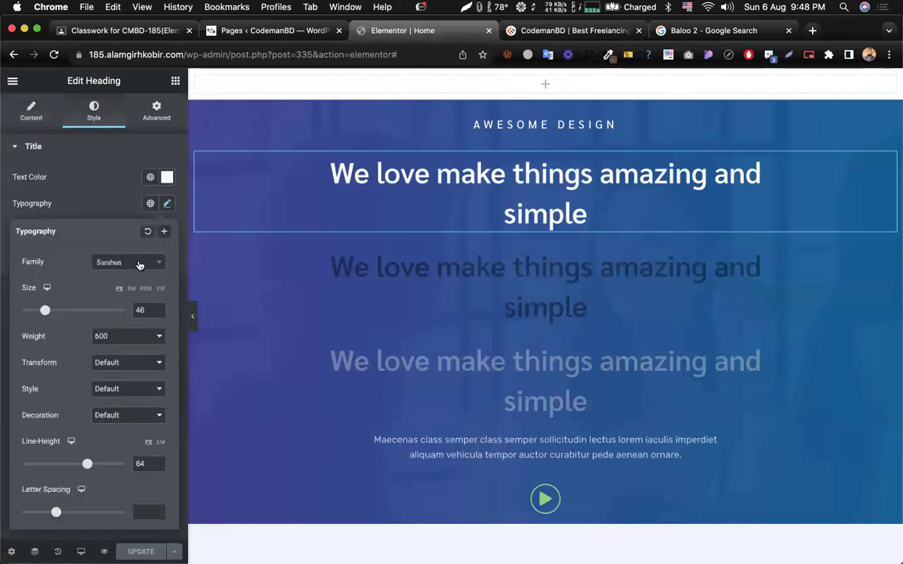
click(137, 264)
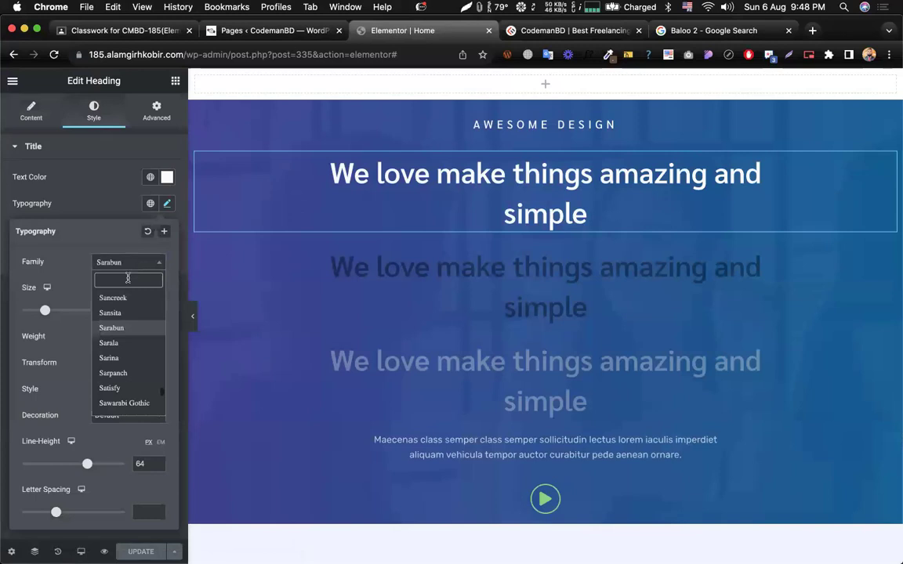
Step: Search 'bal' and switch the heading font from Sarabun to Baloo 2
text(com/users/sign_in)
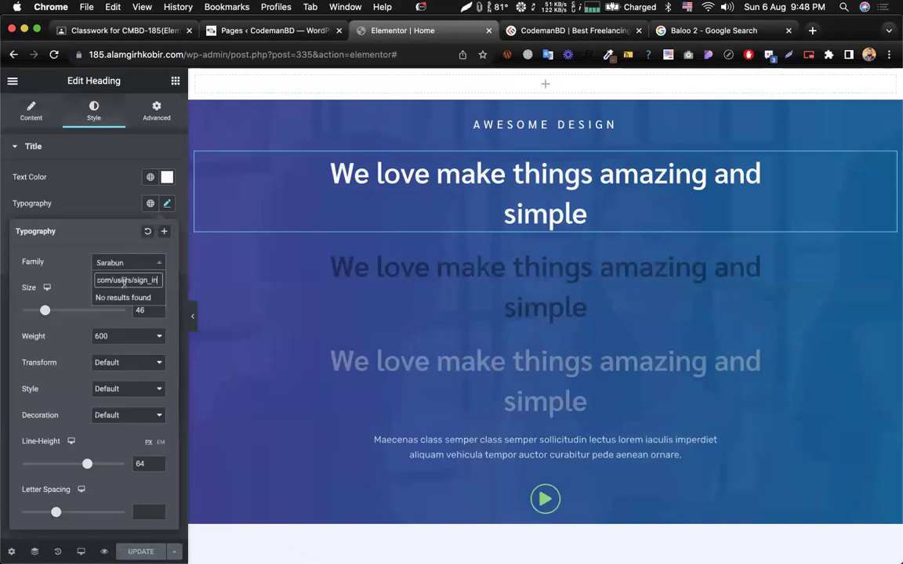
key(super+a)
key(BackSpace)
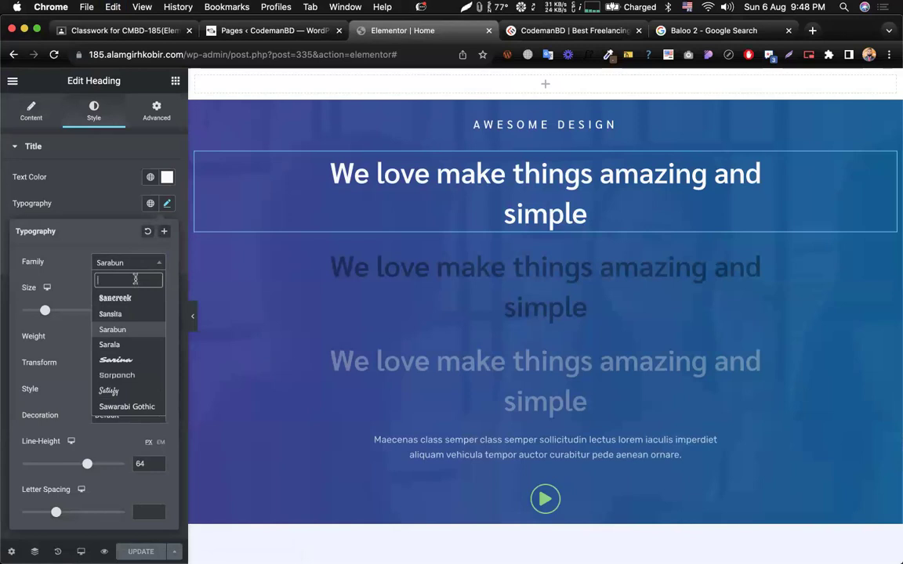
text(b)
key(BackSpace)
text(baloo)
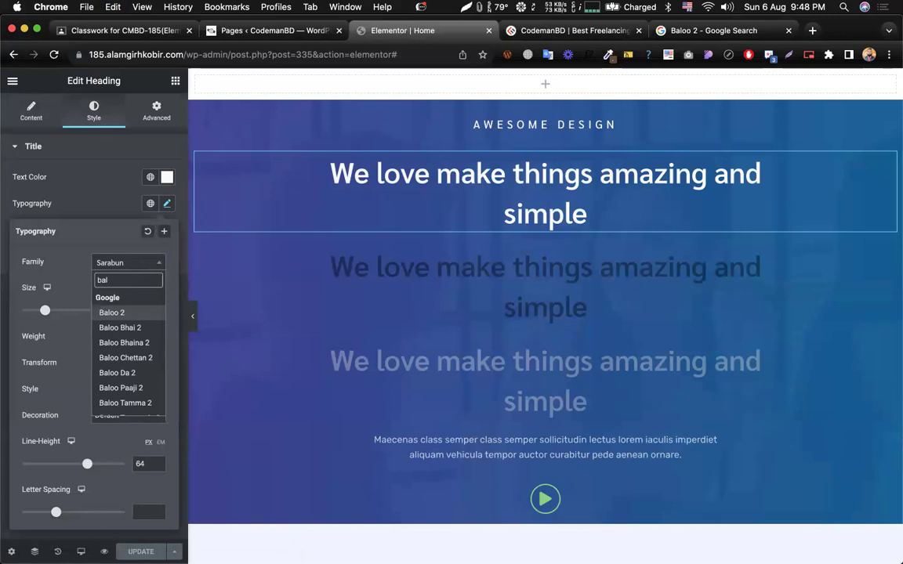
click(111, 313)
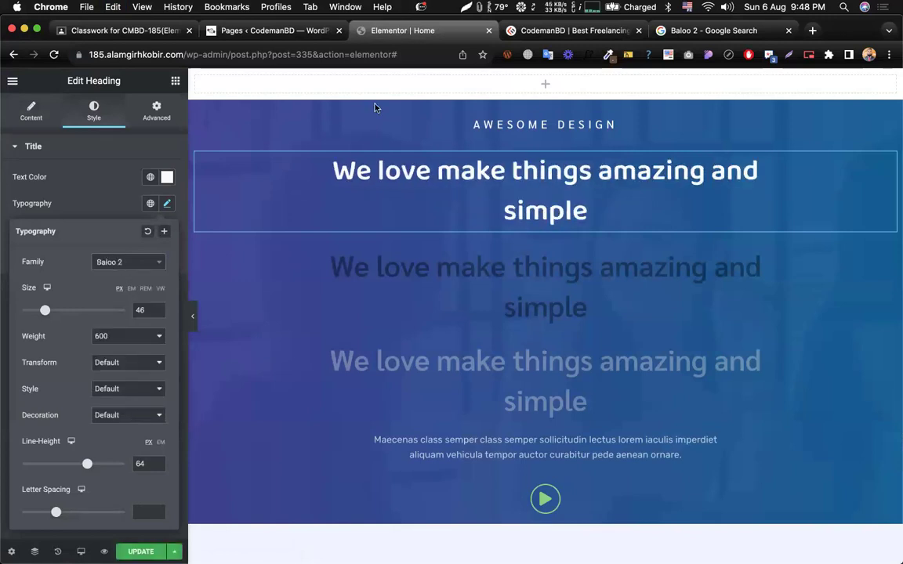
click(687, 28)
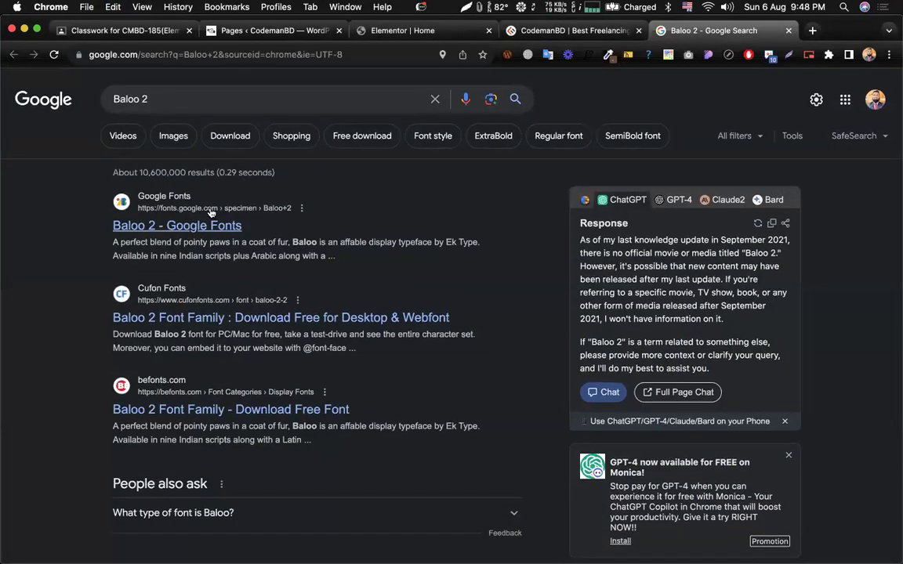
Step: Load themeforest.net in a new tab and open its Elementor Template Kits category
scroll(180, 321, down, 5)
scroll(181, 329, down, 4)
scroll(180, 329, up, 9)
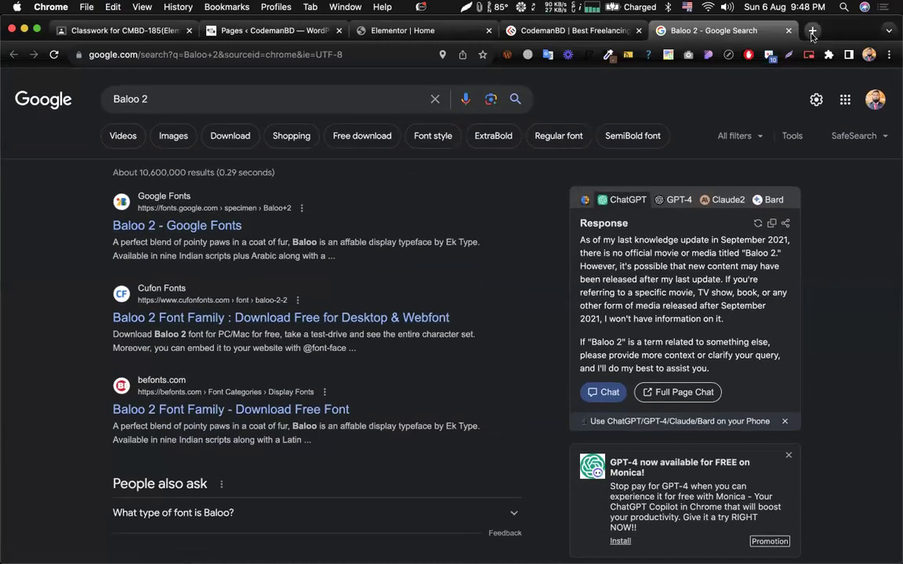
key(super+t)
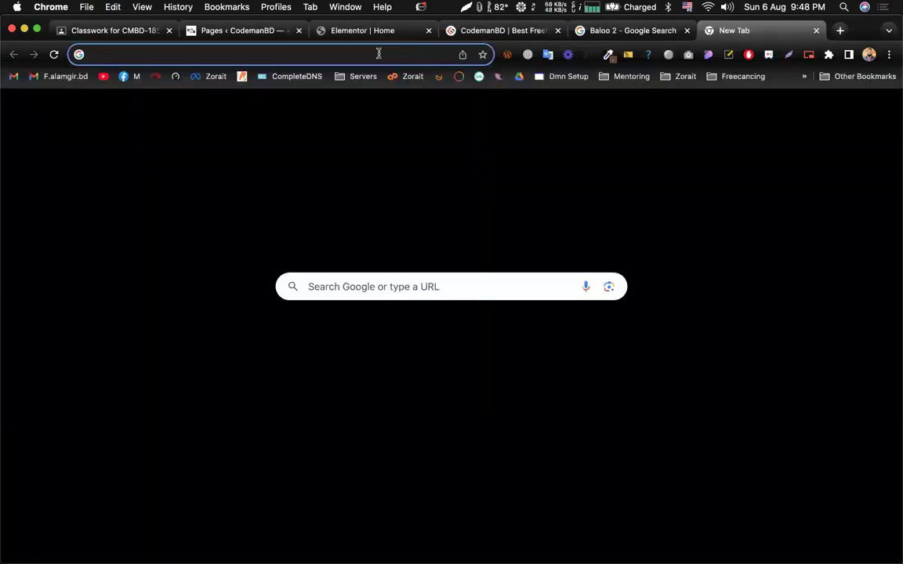
text(the)
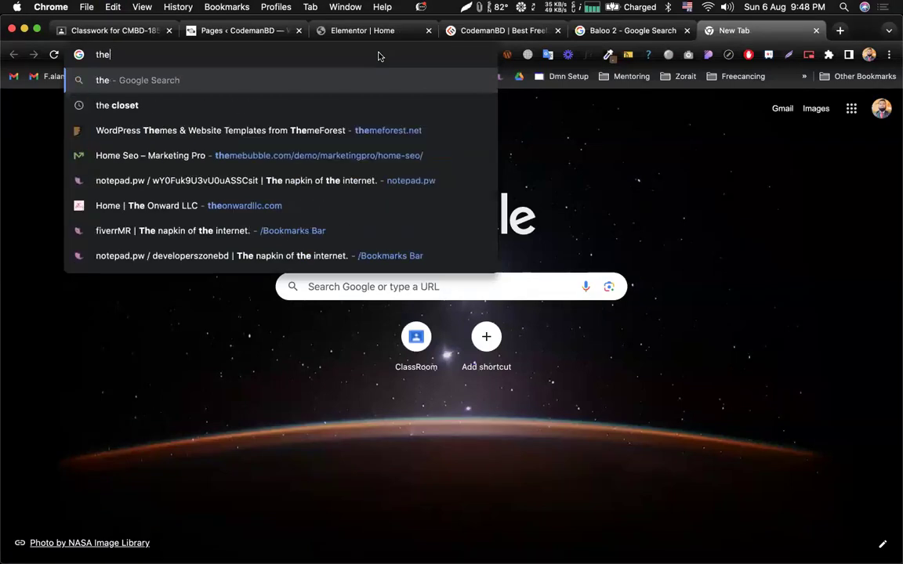
text(me)
key(Return)
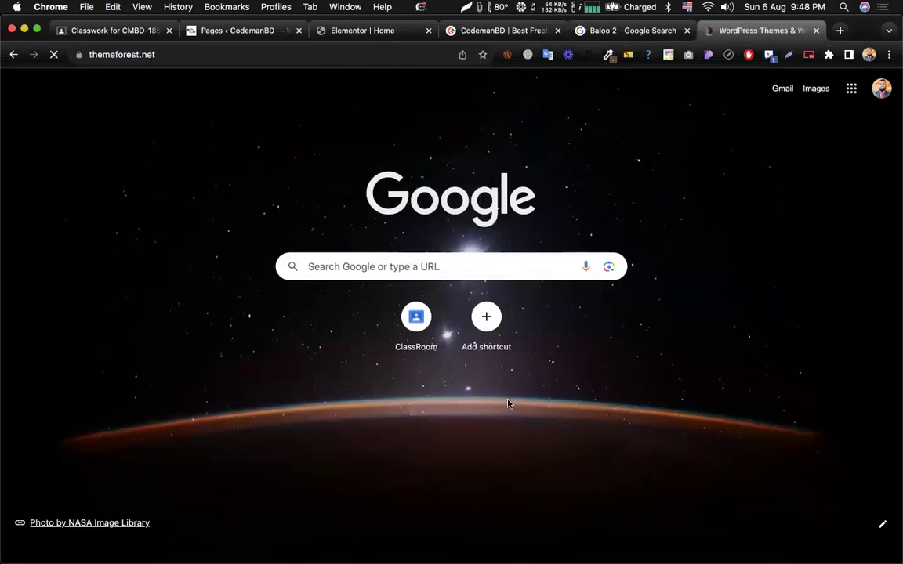
scroll(263, 234, down, 1)
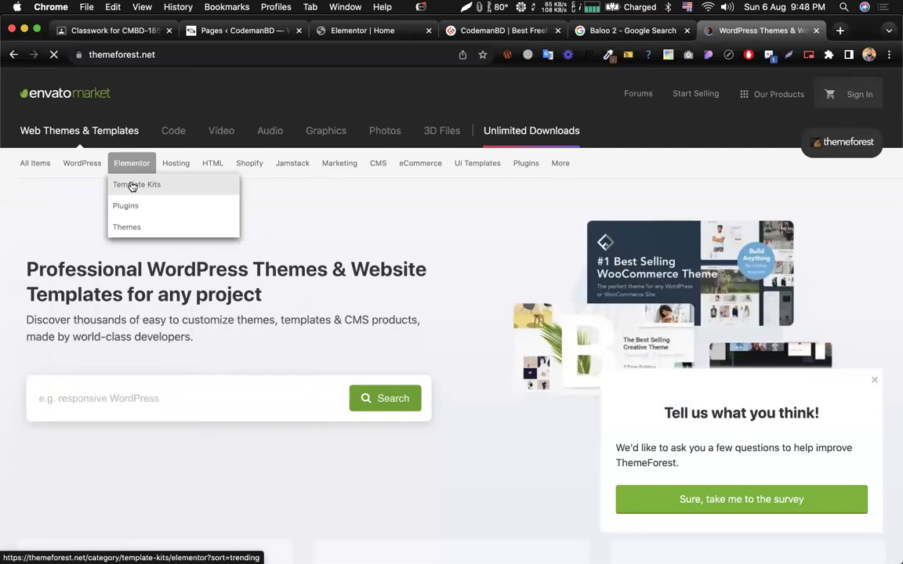
click(131, 185)
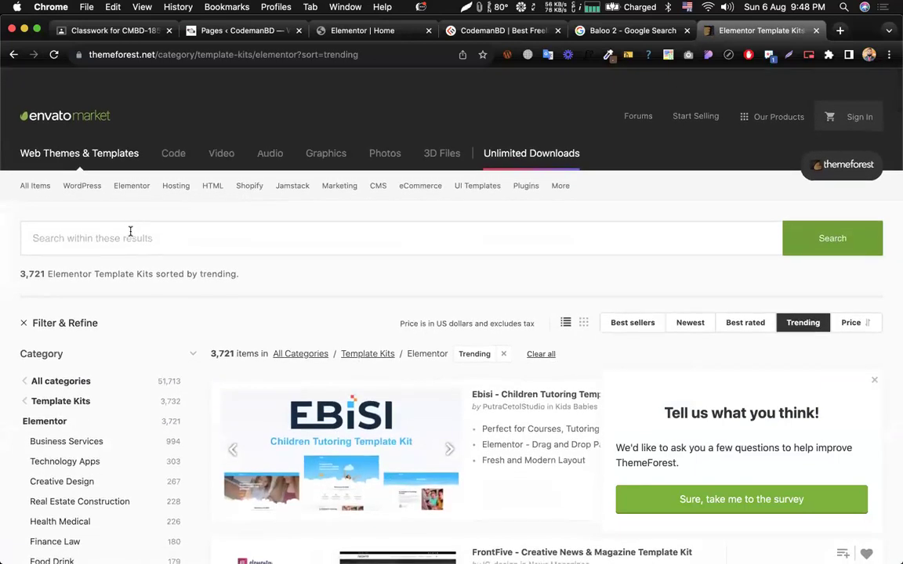
Step: Find the Growceries food & grocery template kit and launch its Live Preview
click(130, 232)
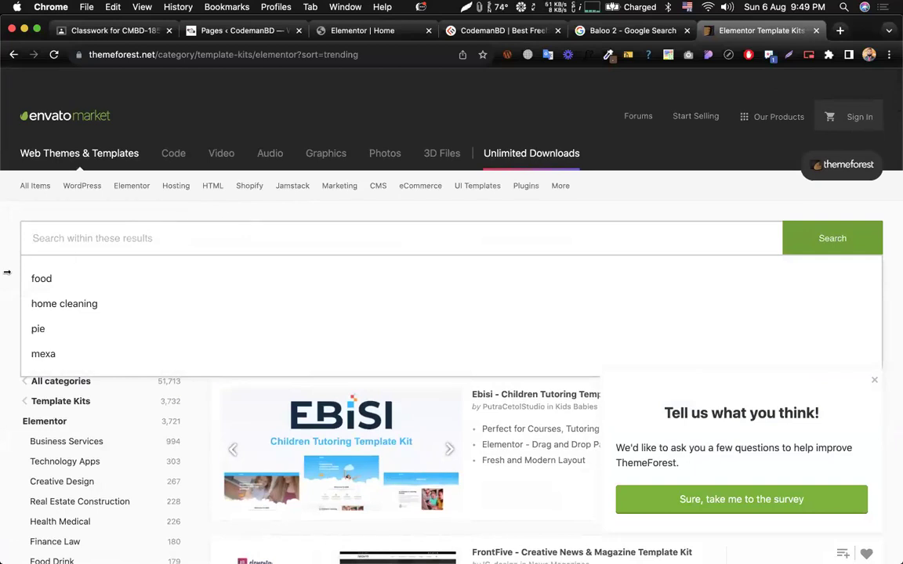
click(16, 284)
scroll(342, 292, down, 5)
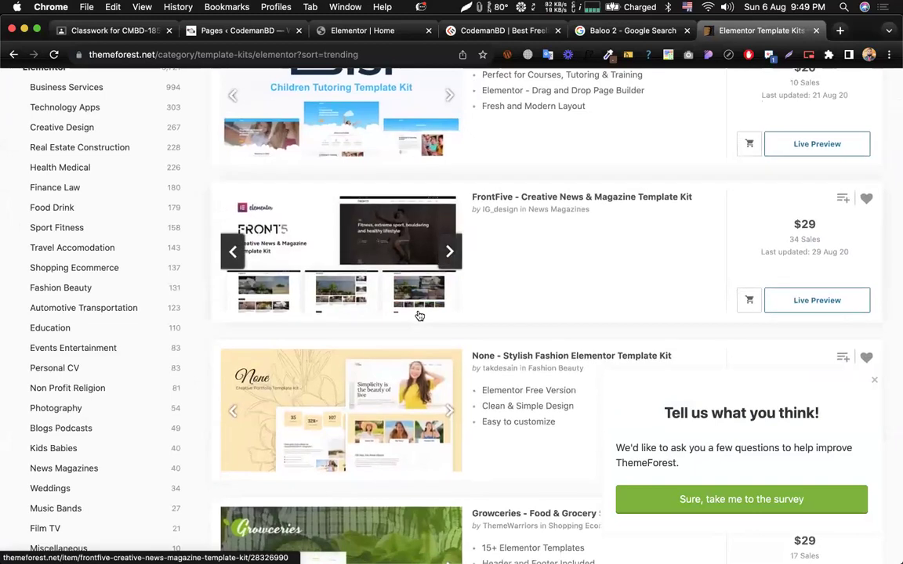
scroll(419, 316, down, 5)
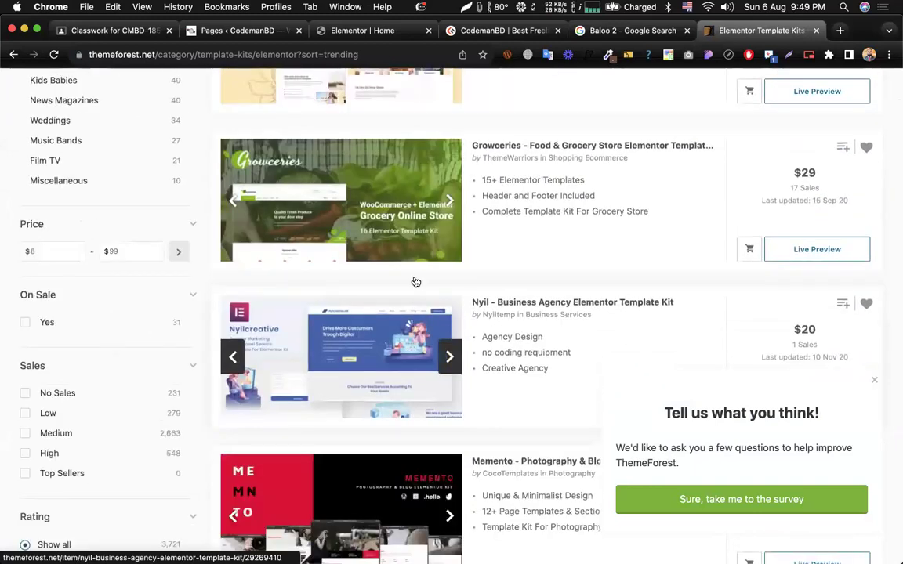
click(383, 212)
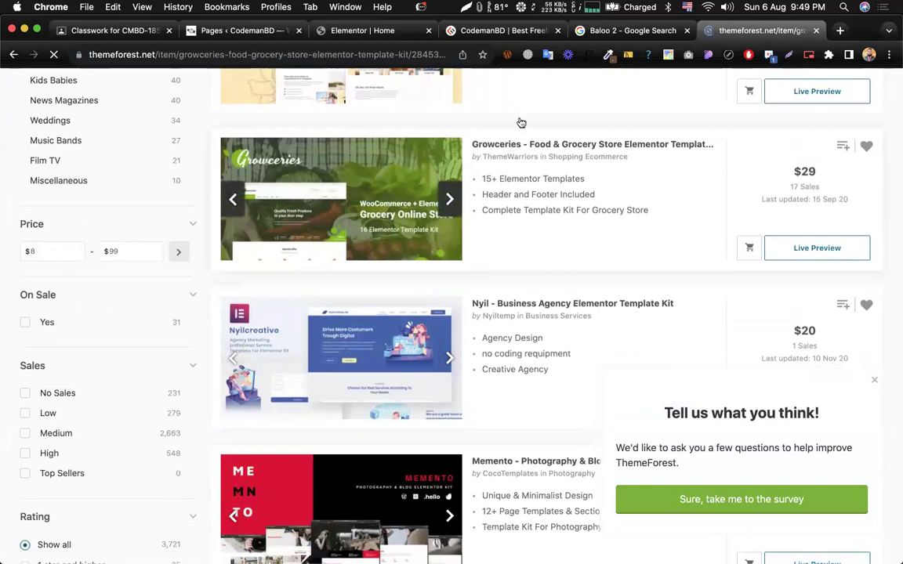
scroll(305, 344, down, 2)
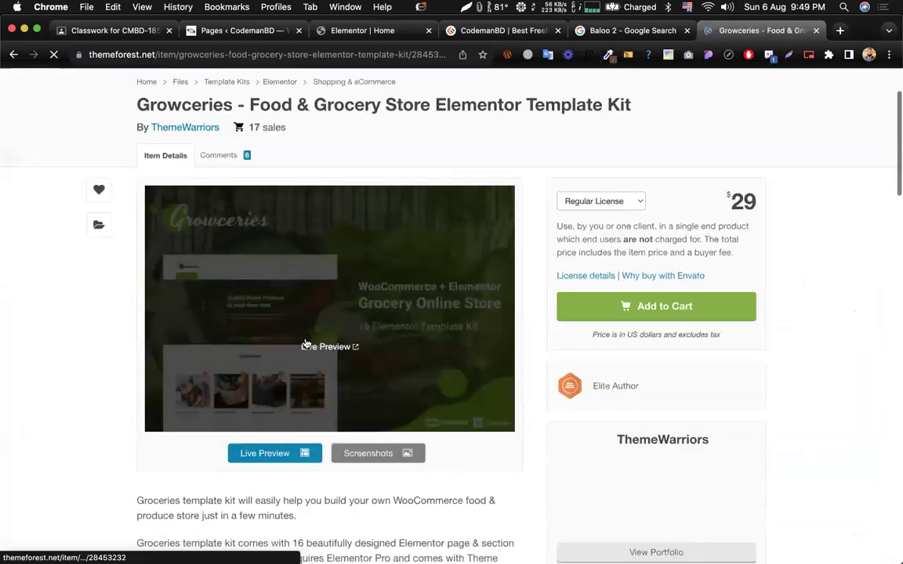
click(306, 345)
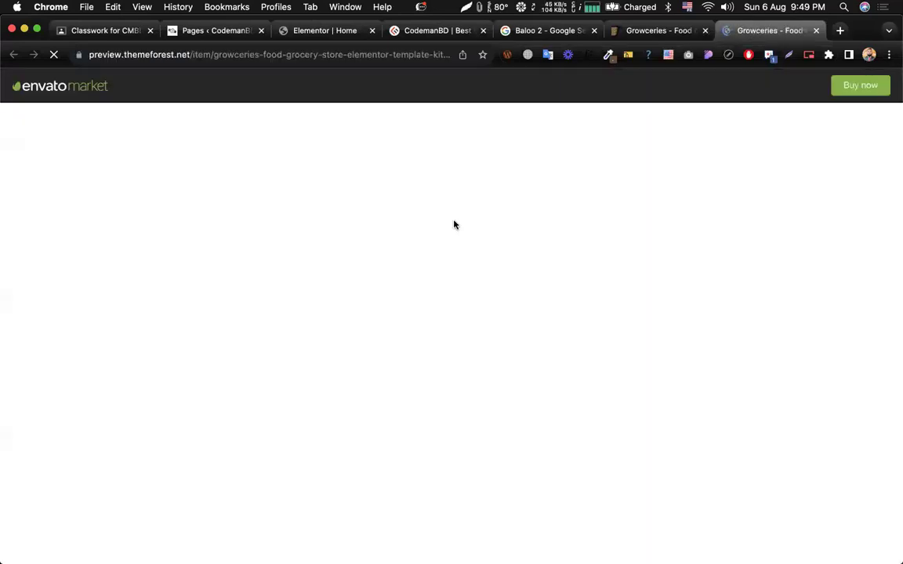
Step: Check the Growceries demo heading font with the WhatFont extension
scroll(481, 281, down, 2)
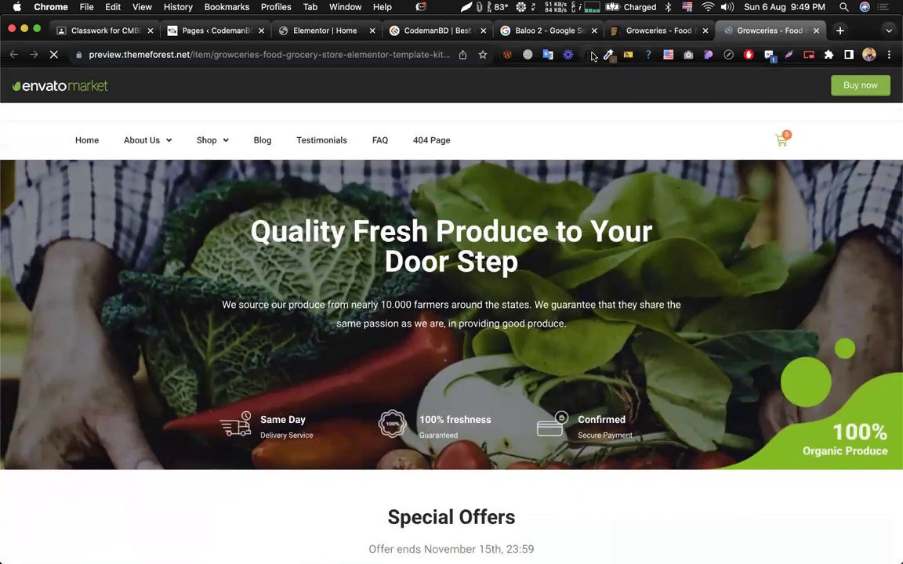
click(591, 55)
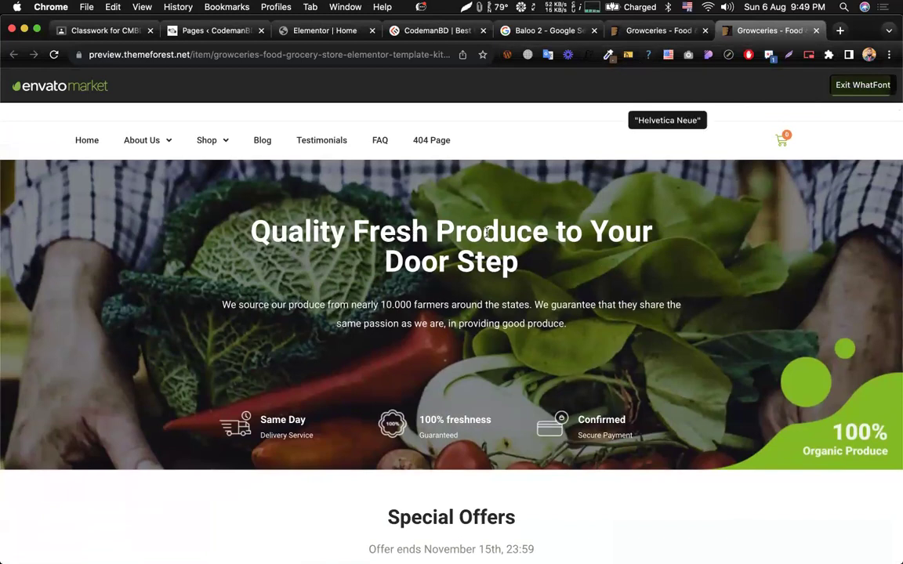
click(860, 88)
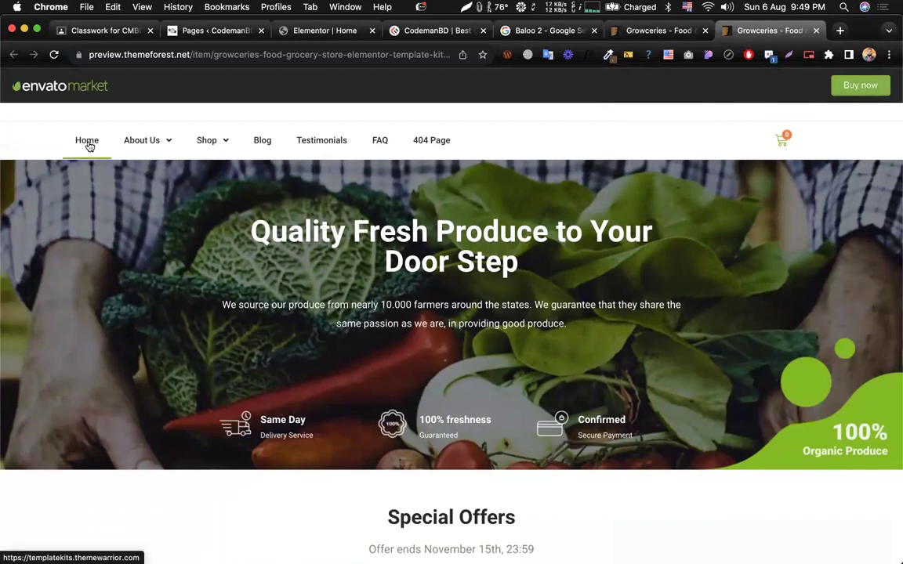
Step: Follow the demo's Home link, then close and reopen the Growceries preview tab
click(88, 146)
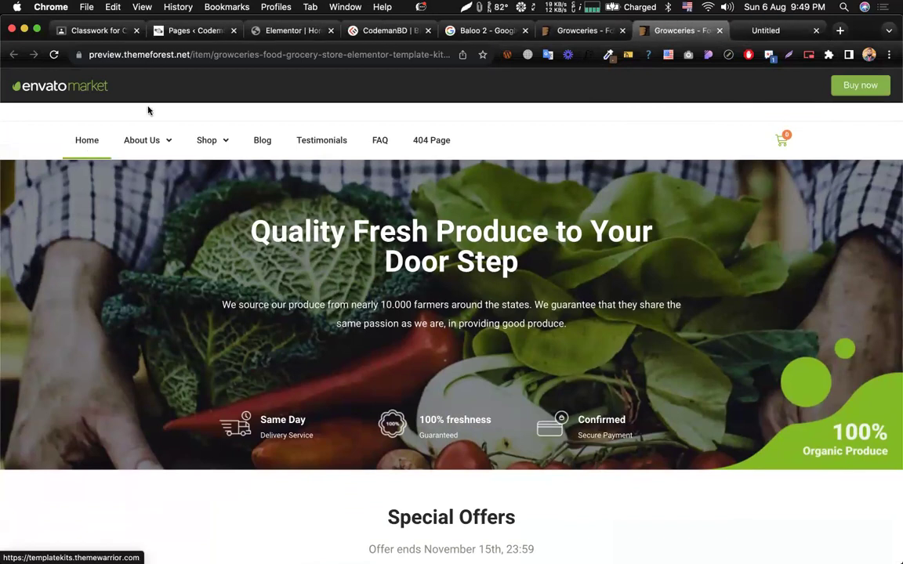
click(729, 31)
click(719, 31)
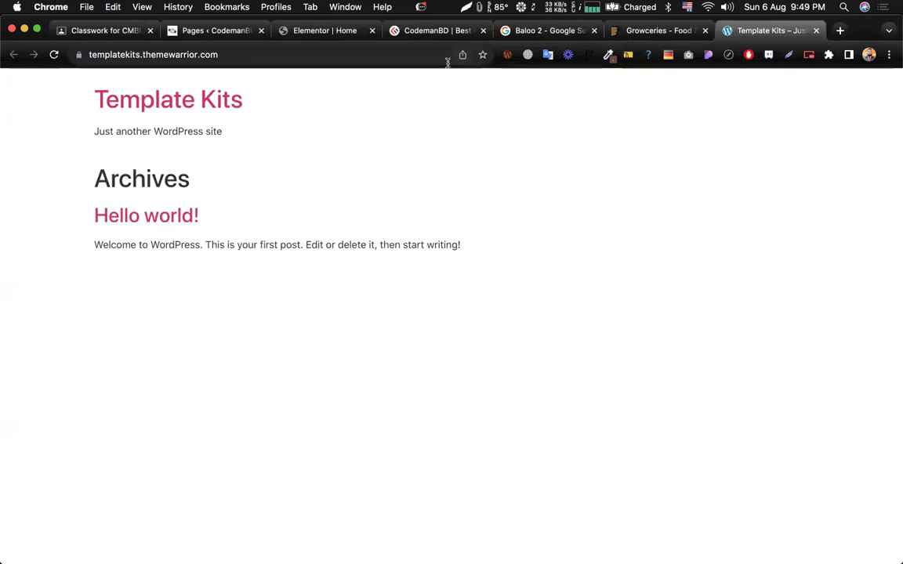
key(super+shift+t)
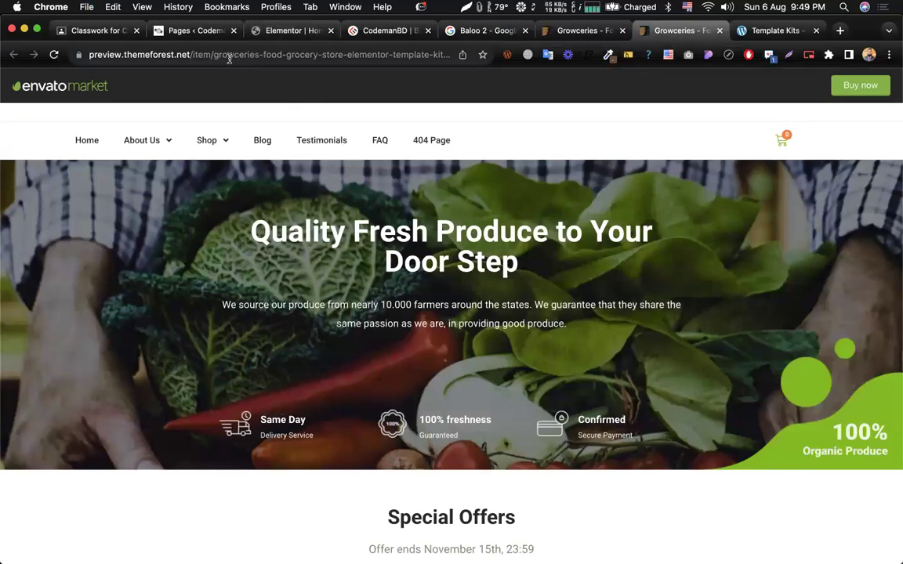
Step: Open the Growceries demo's Our Service page in a separate tab
scroll(365, 326, down, 5)
scroll(368, 343, up, 8)
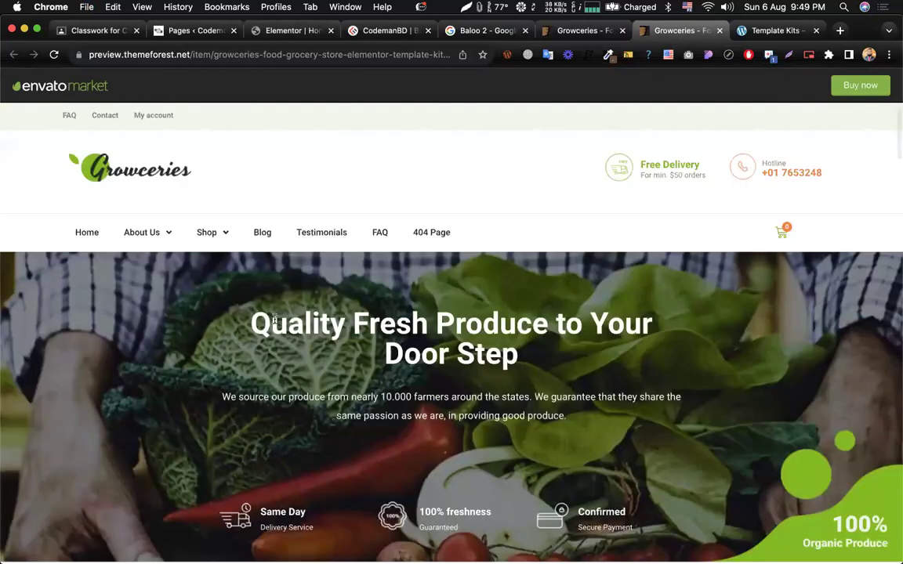
triple_click(274, 319)
click(274, 296)
mouse_move(143, 237)
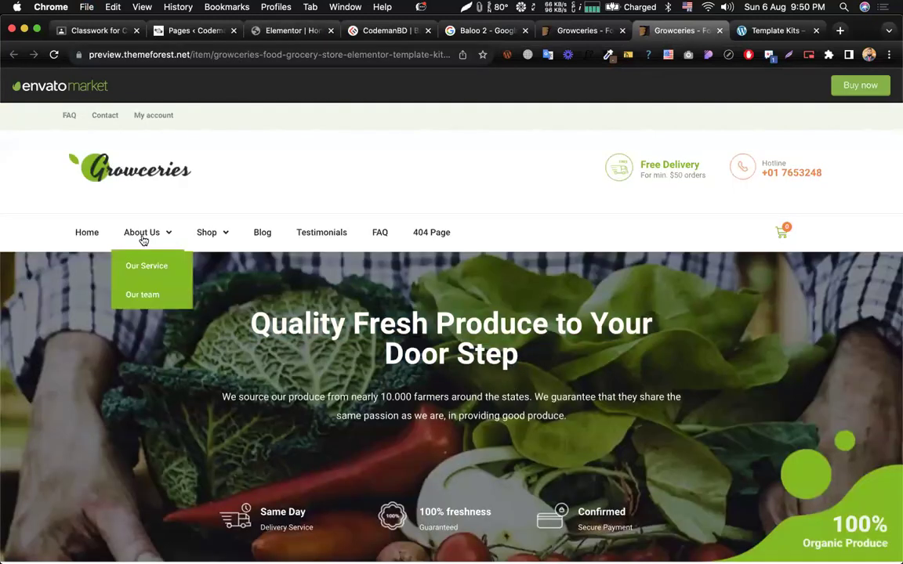
super+click(143, 277)
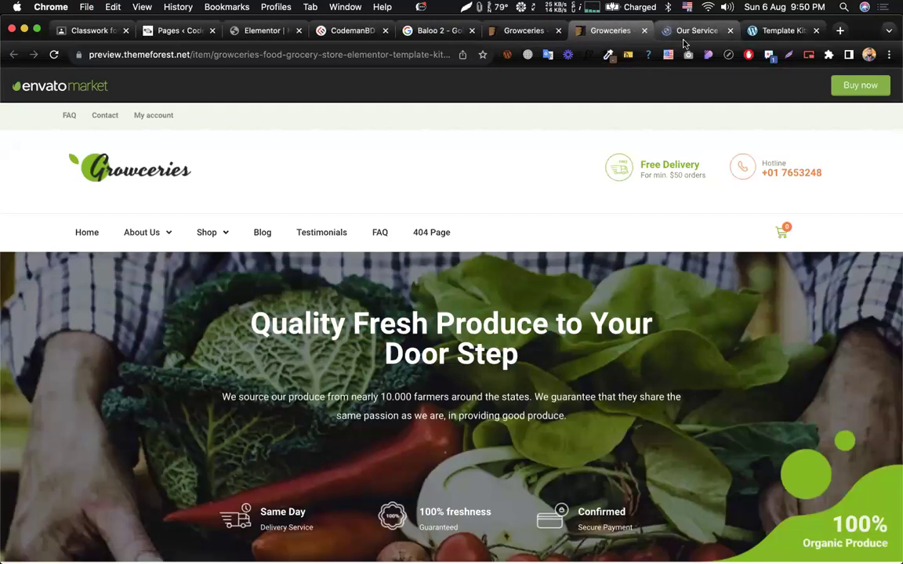
click(675, 27)
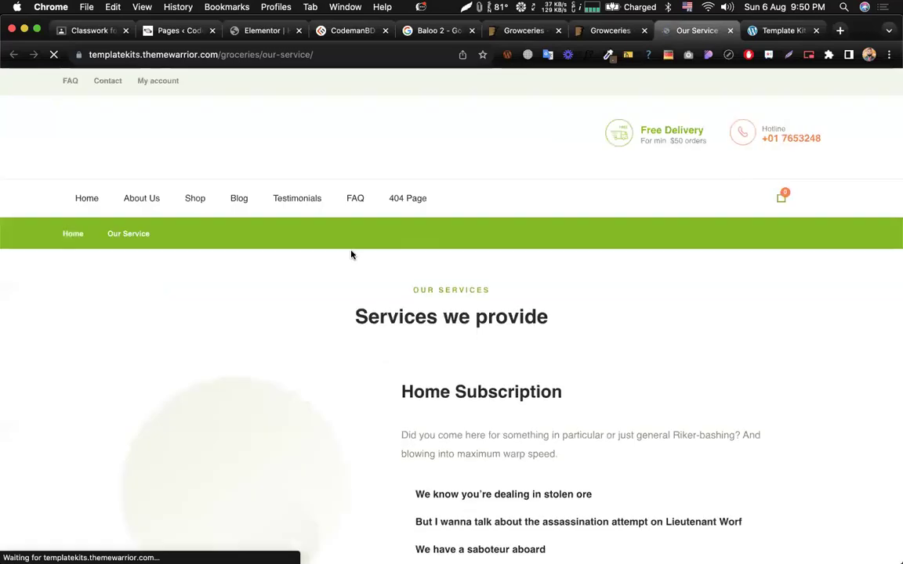
scroll(351, 254, down, 2)
scroll(235, 247, up, 2)
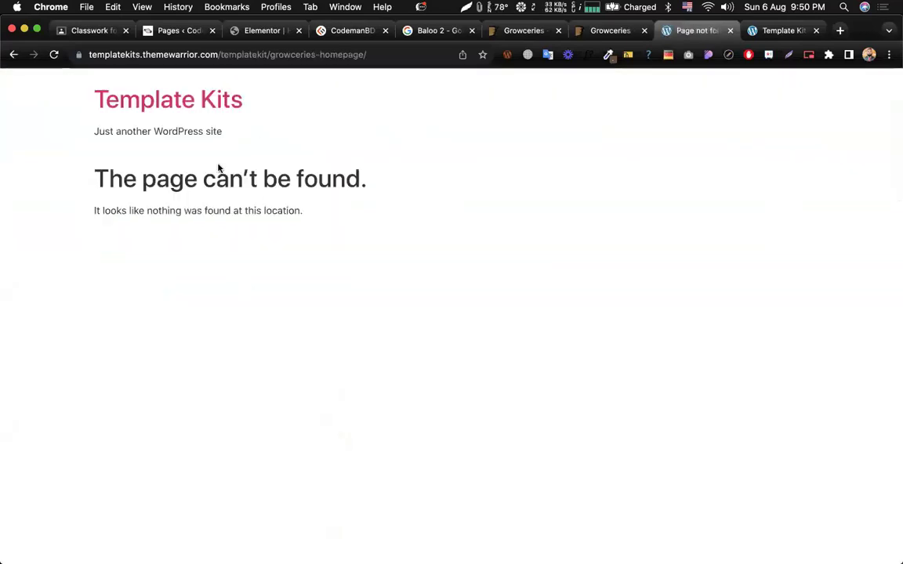
click(16, 55)
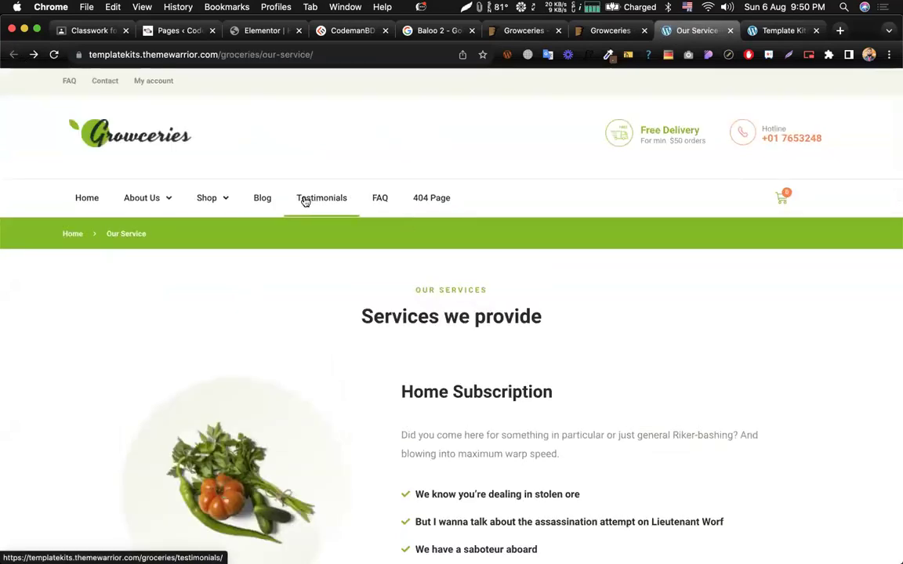
mouse_move(168, 200)
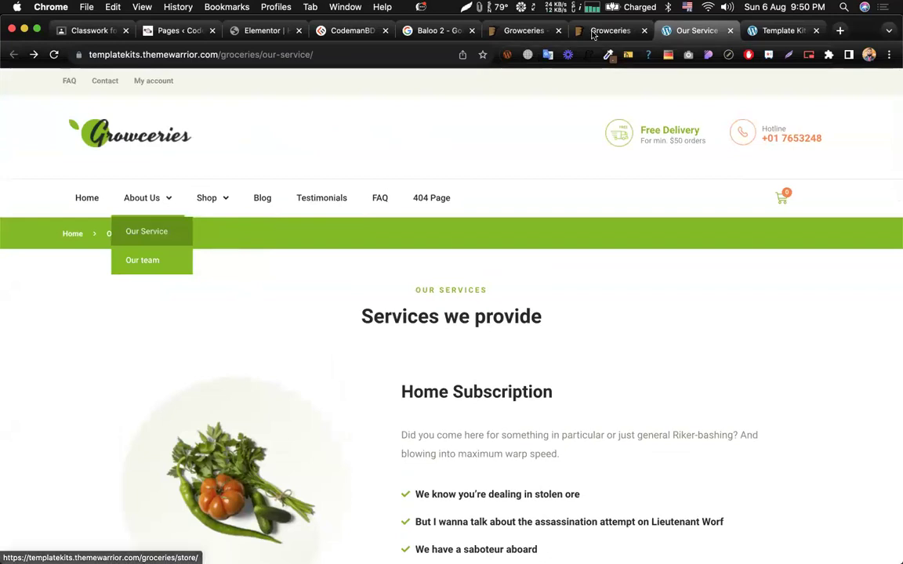
key(ctrl+shift+Tab)
Step: Review the Growceries preview page, then return to the Our Service page
scroll(479, 235, down, 1)
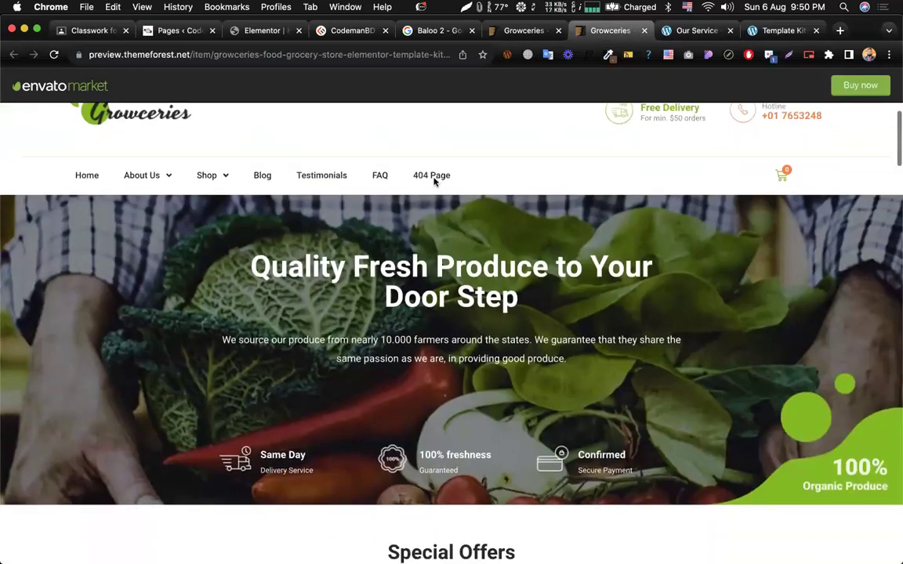
drag(212, 54, 488, 60)
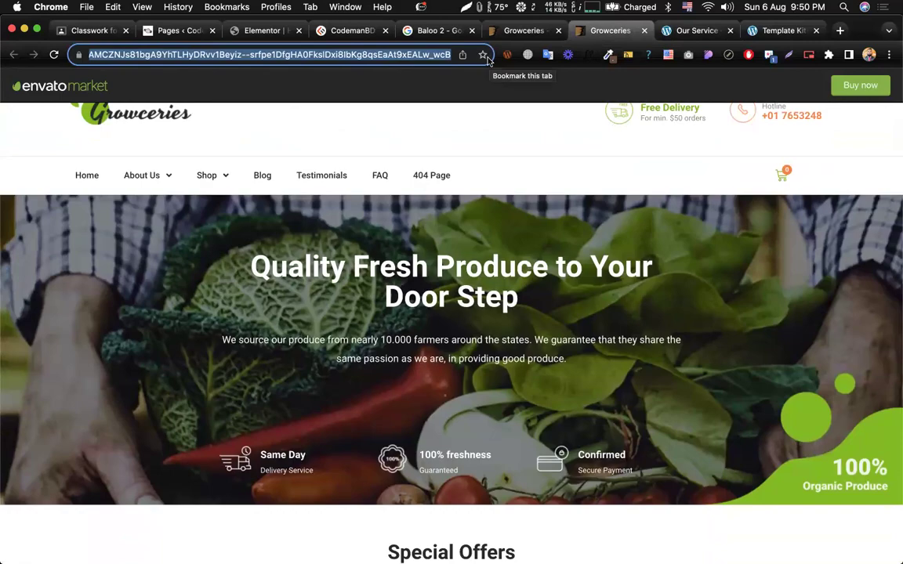
click(397, 209)
scroll(254, 228, down, 10)
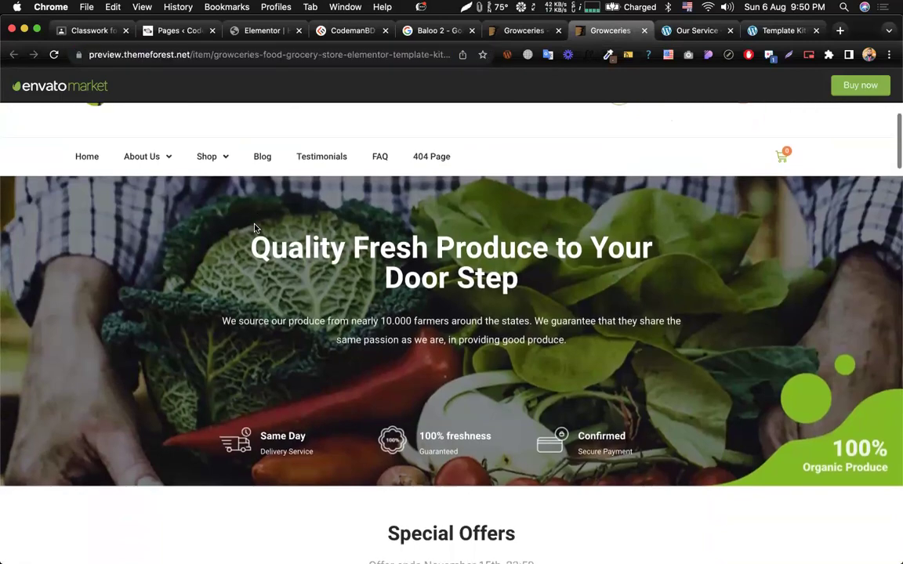
scroll(254, 228, down, 15)
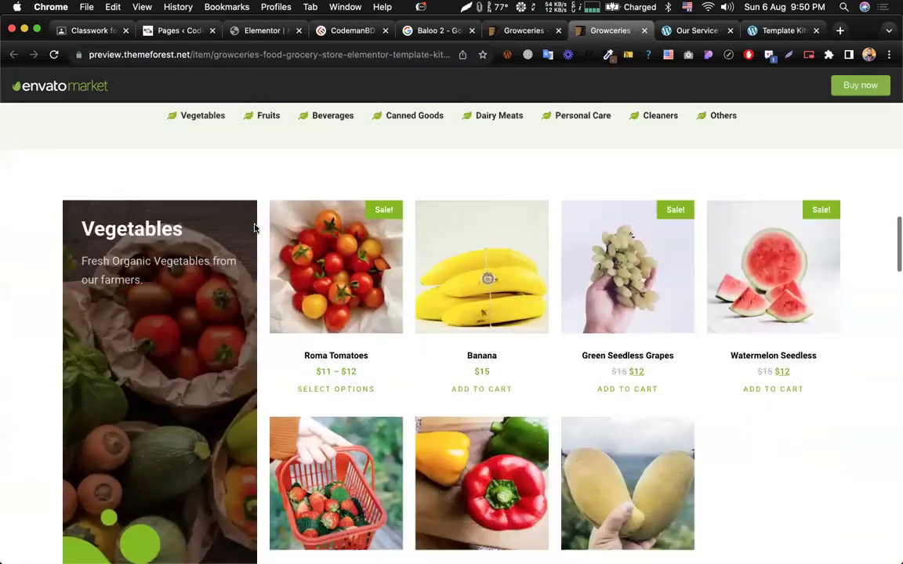
scroll(253, 226, up, 20)
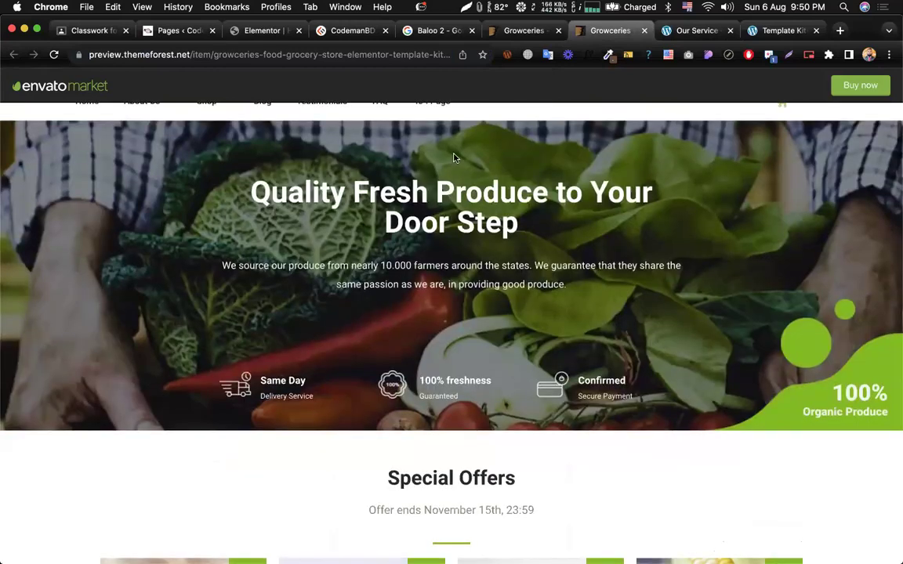
scroll(449, 159, up, 3)
click(764, 31)
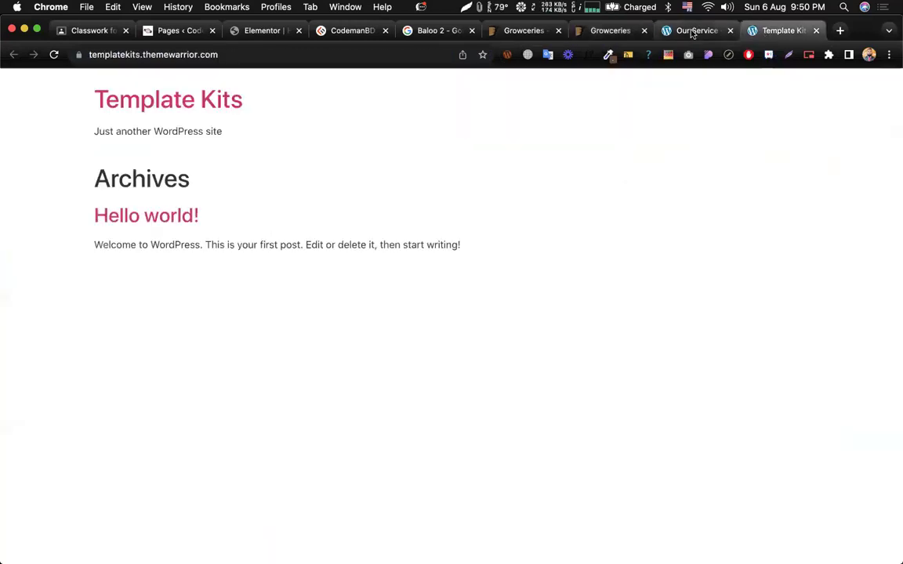
key(ctrl+shift+Tab)
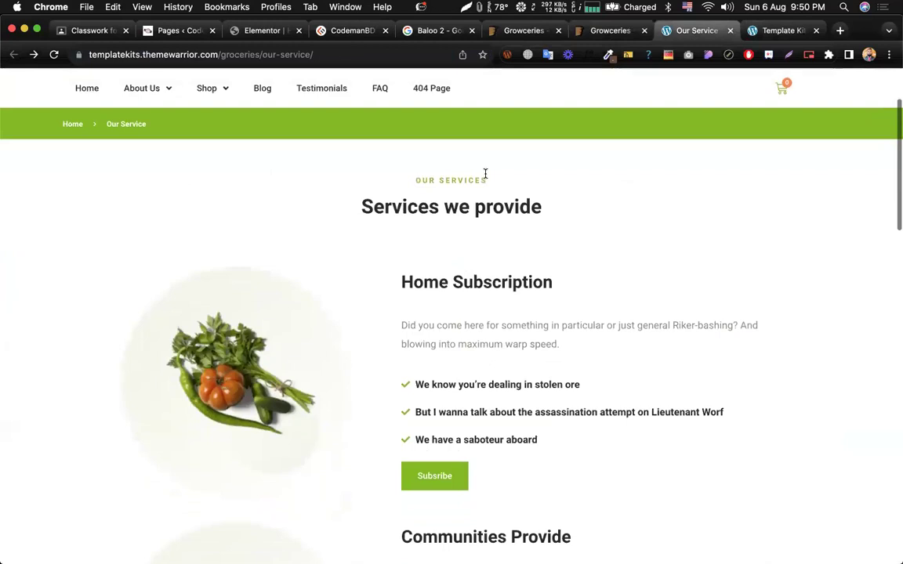
Step: Identify the footer text as Roboto 400, 15px, 30px line height, #505645
click(589, 54)
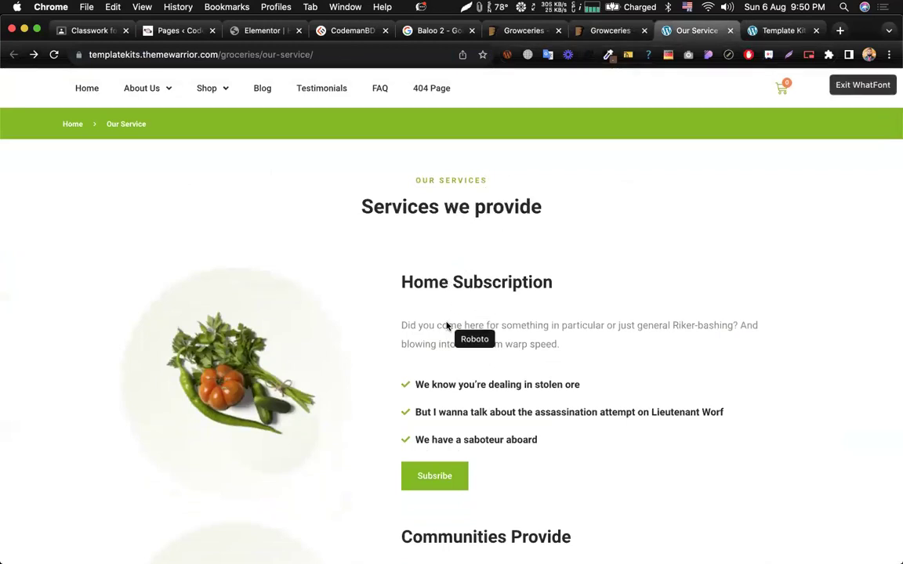
scroll(444, 405, down, 5)
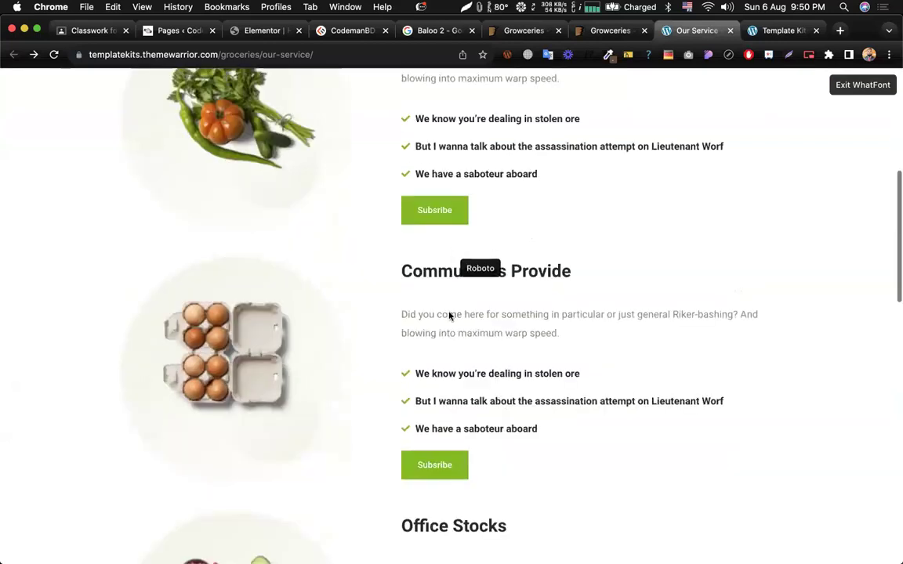
scroll(434, 439, down, 8)
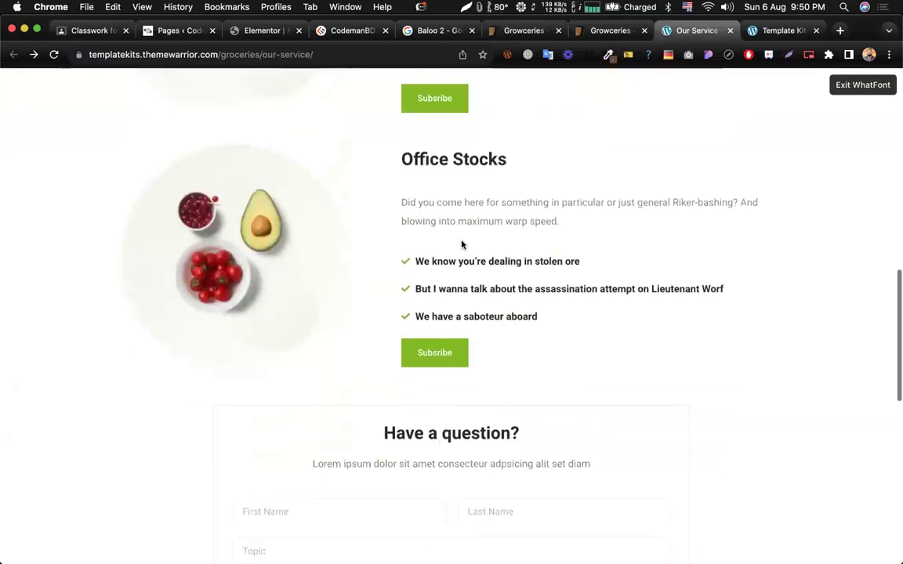
scroll(420, 423, down, 10)
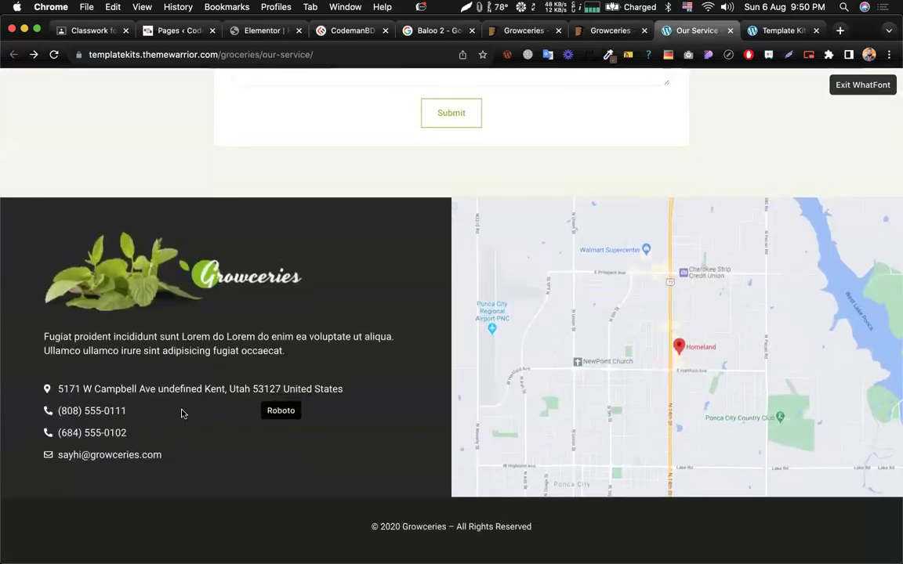
click(421, 56)
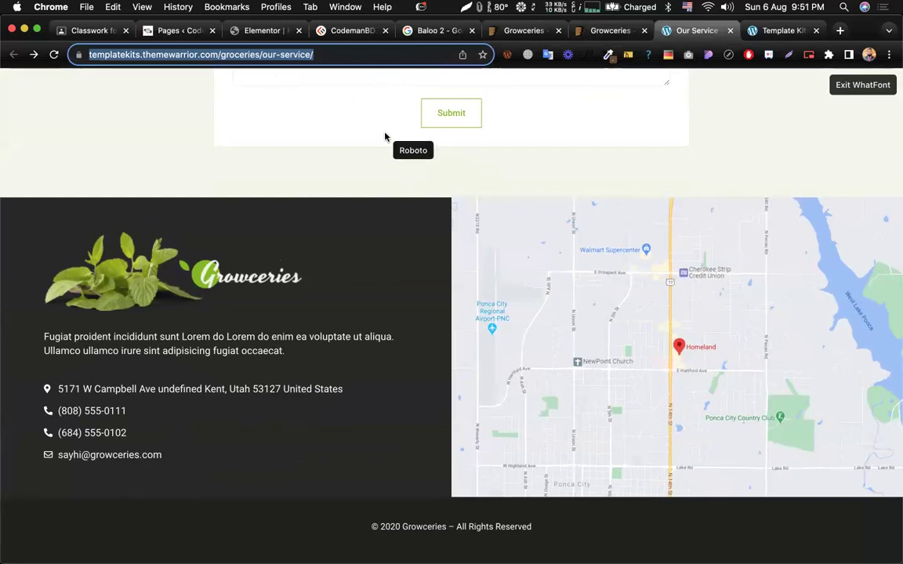
text(my)
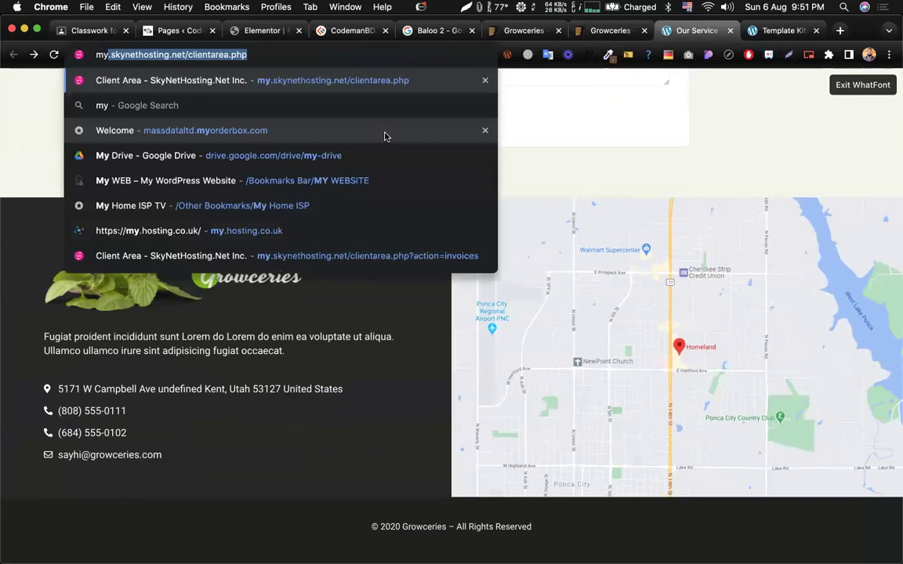
key(Down)
key(Down)
key(Down)
key(Down)
key(Down)
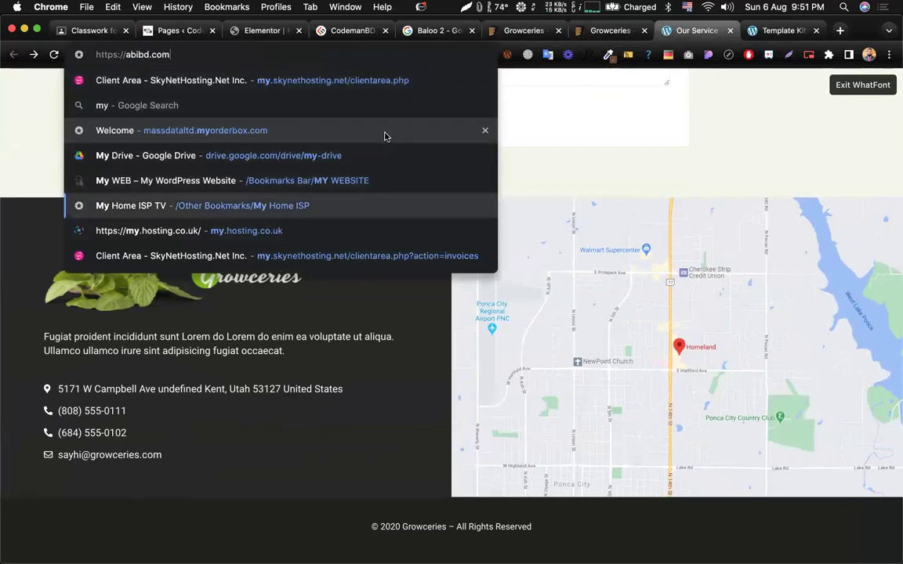
key(Down)
key(Down)
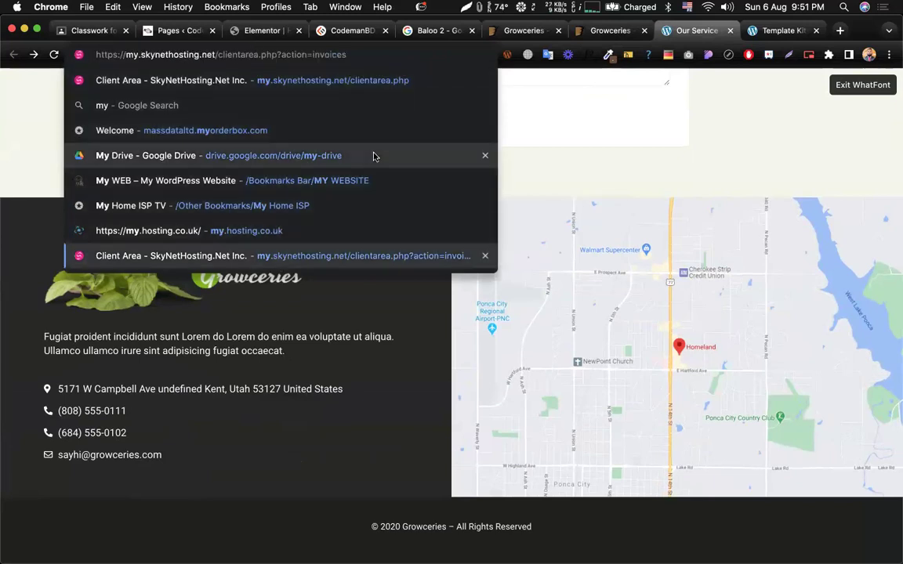
click(318, 317)
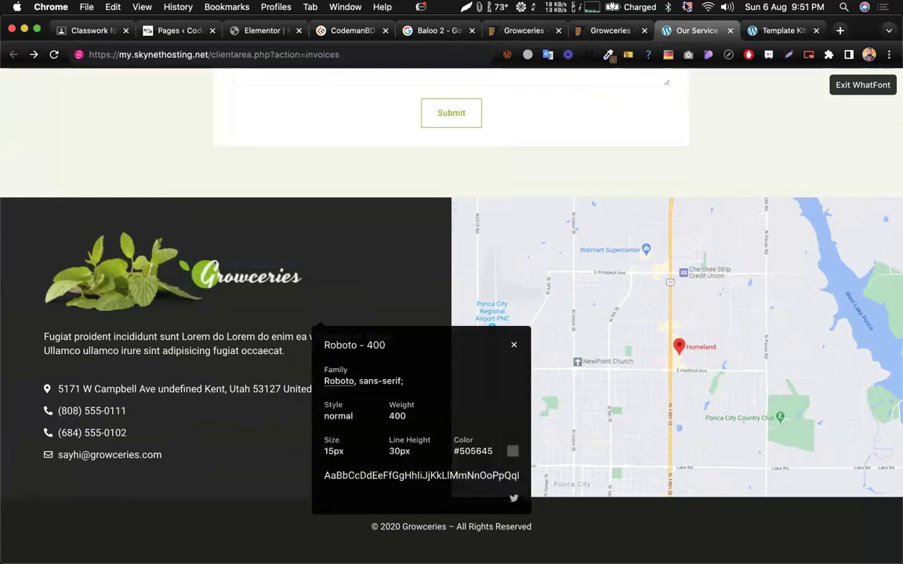
Step: Close the Our Service page and return to the Growceries item page
click(731, 29)
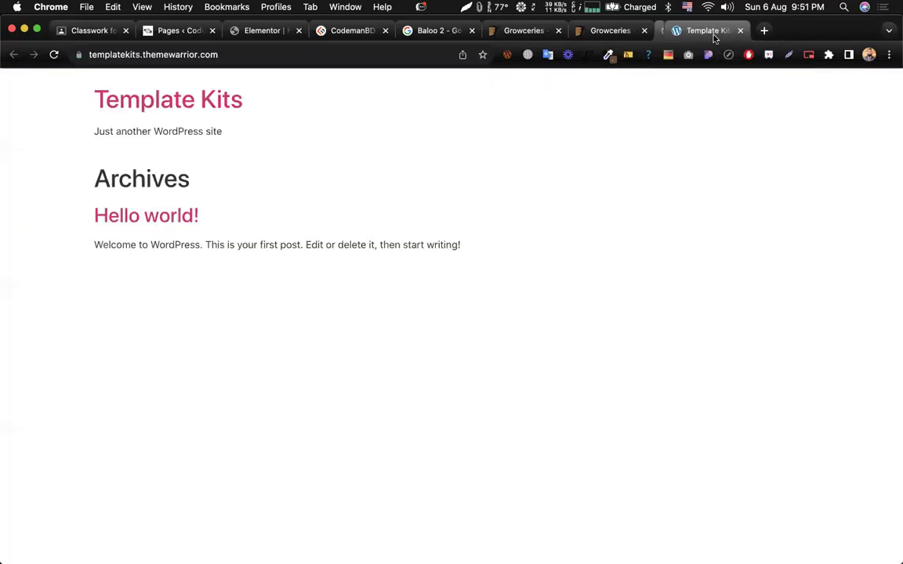
click(543, 30)
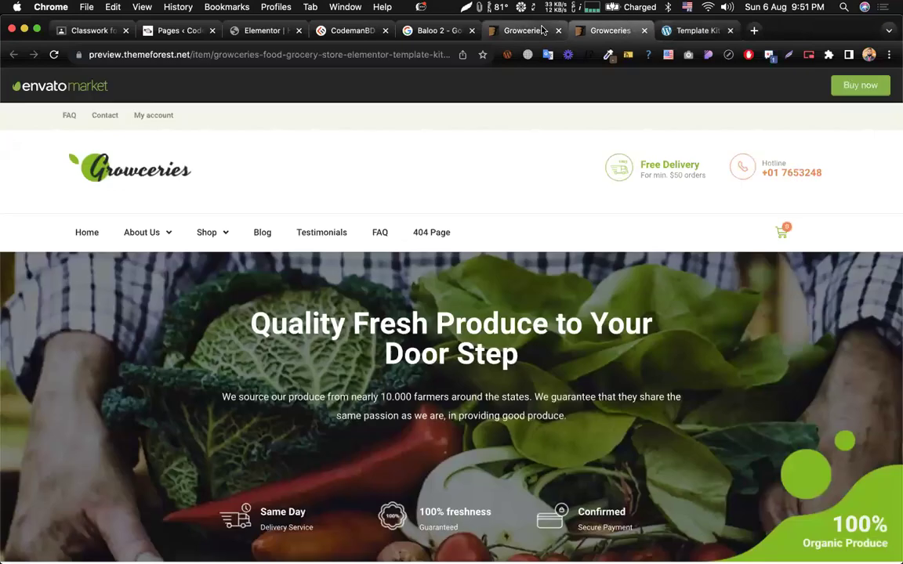
click(543, 30)
Step: Open the Memento photography & blog kit's item page and its Live Preview
scroll(401, 194, down, 15)
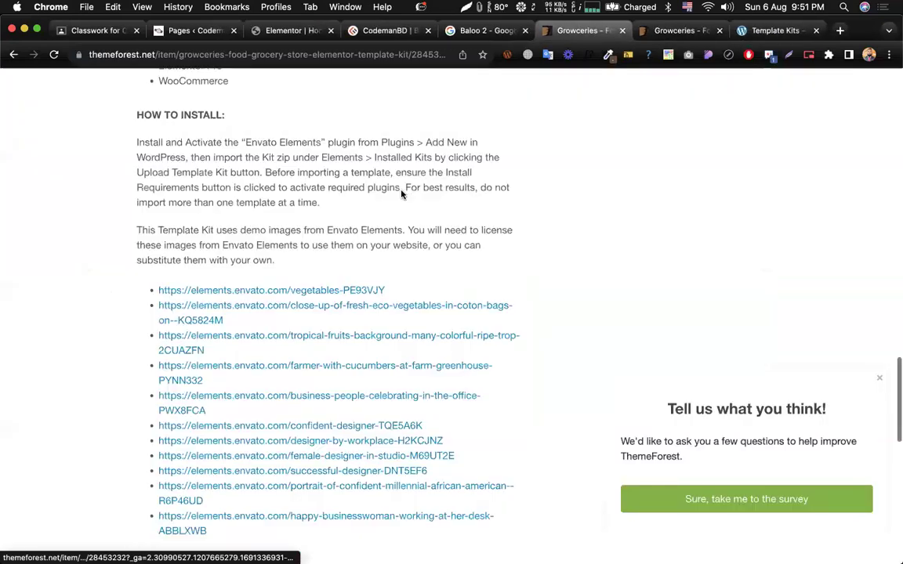
scroll(400, 195, down, 5)
scroll(399, 195, up, 20)
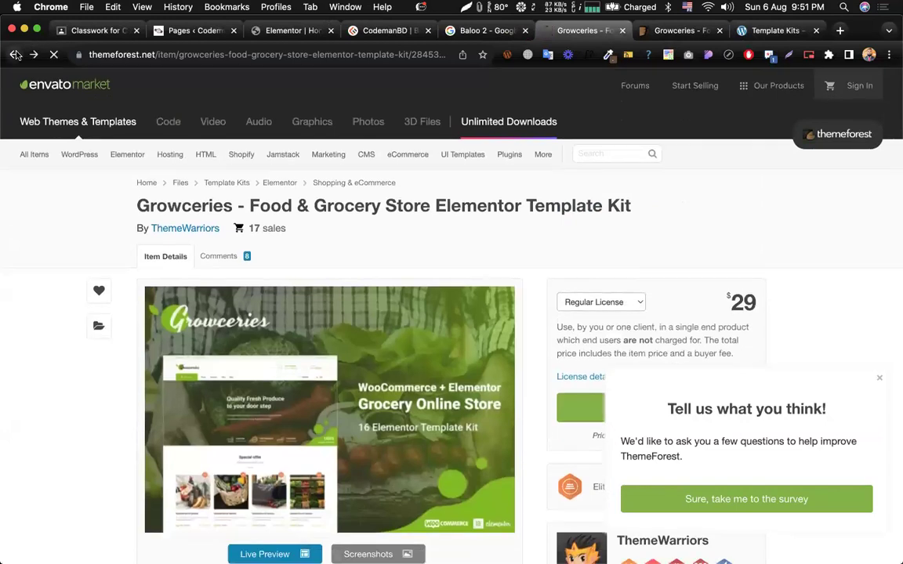
scroll(361, 340, down, 3)
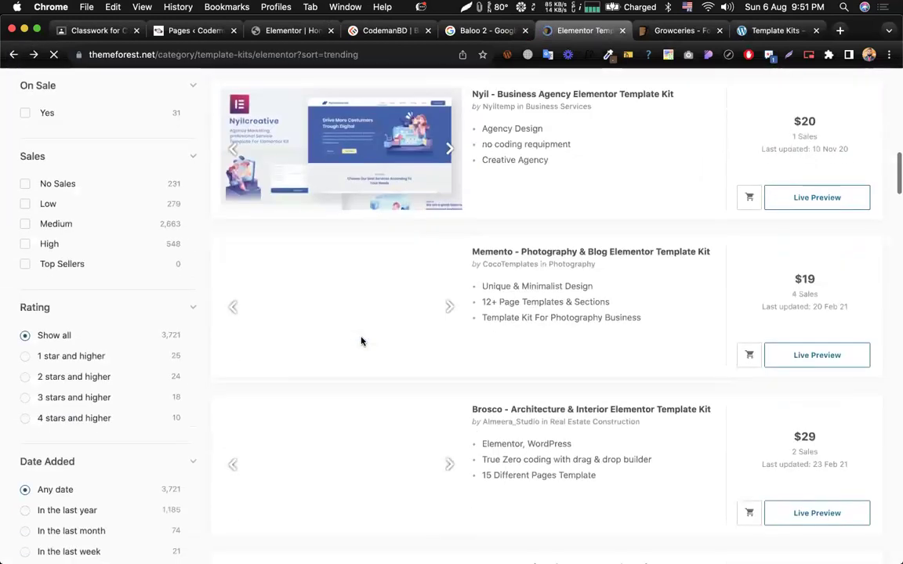
scroll(361, 341, down, 2)
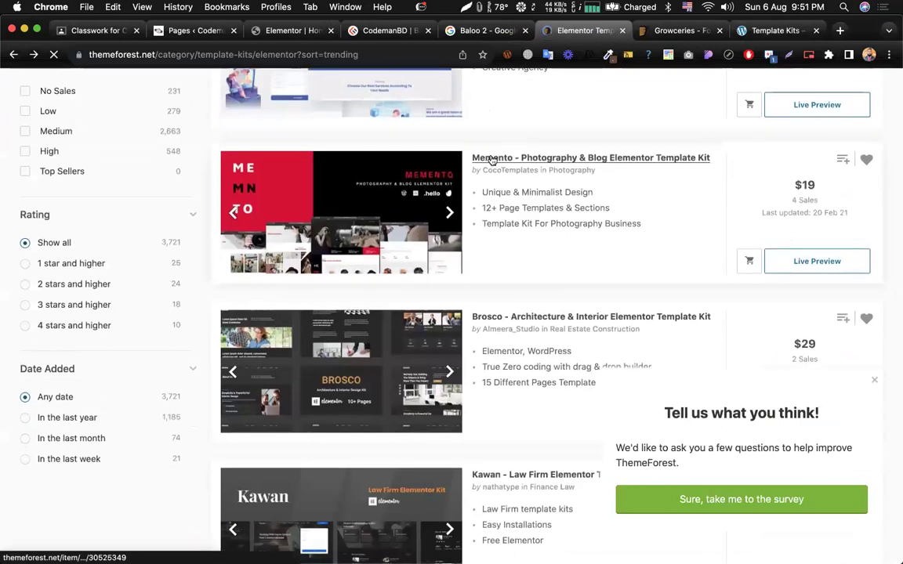
click(492, 159)
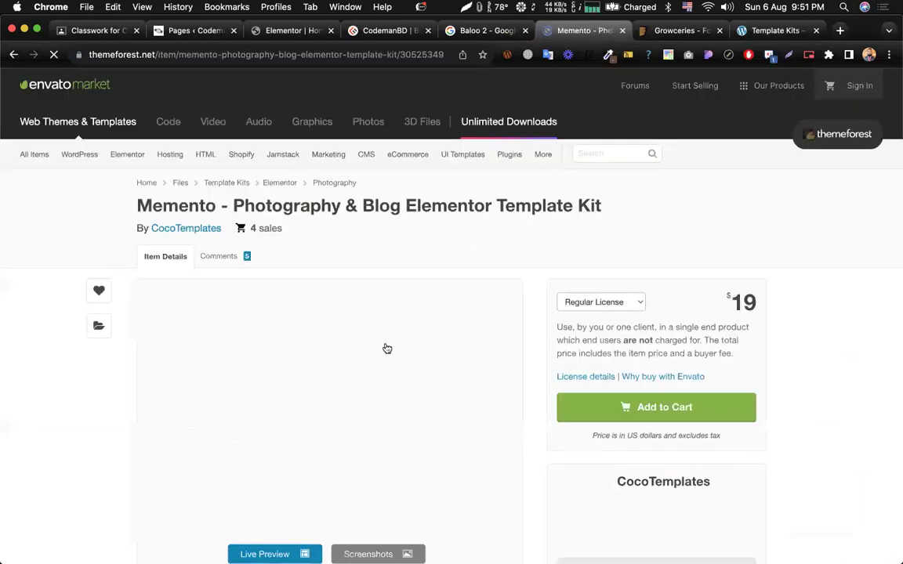
click(347, 308)
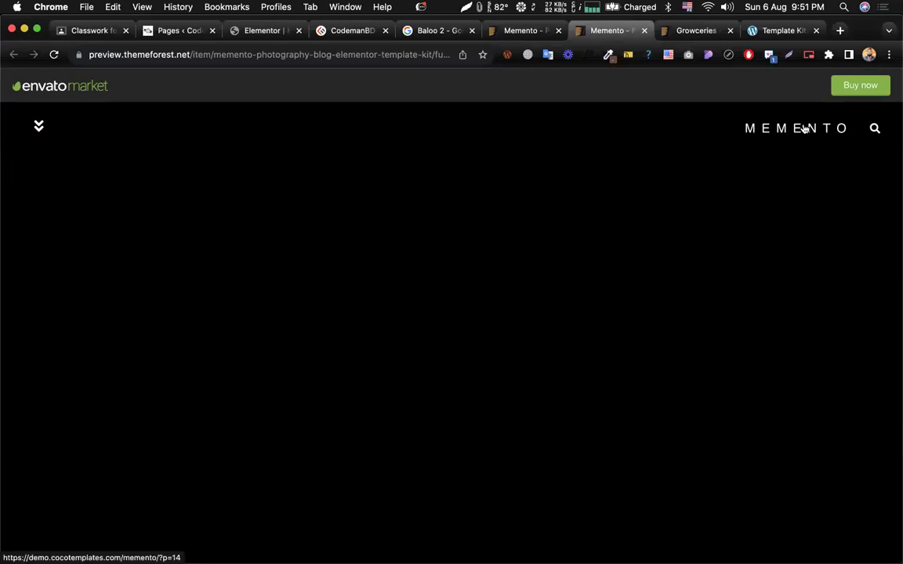
Step: Open the Memento demo site in its own tab and close the duplicate preview
super+click(799, 130)
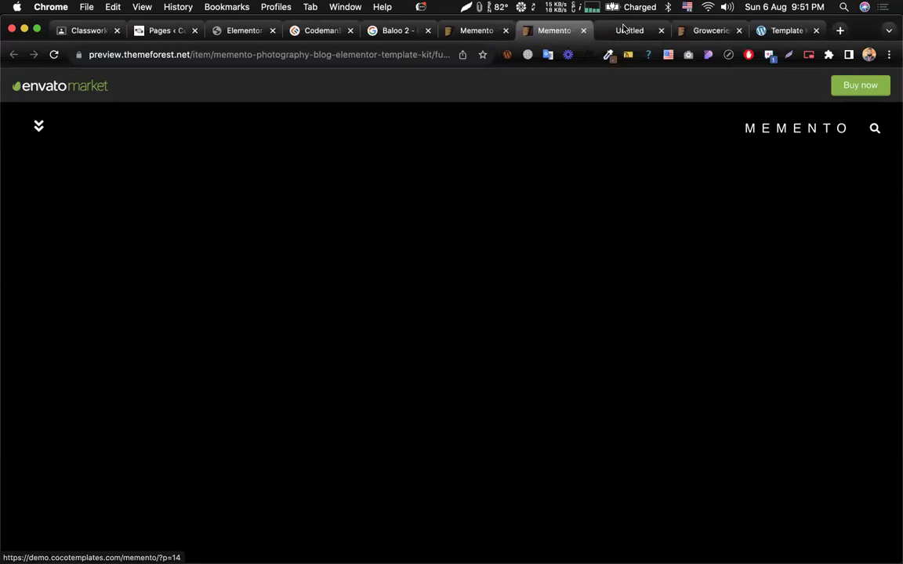
click(612, 34)
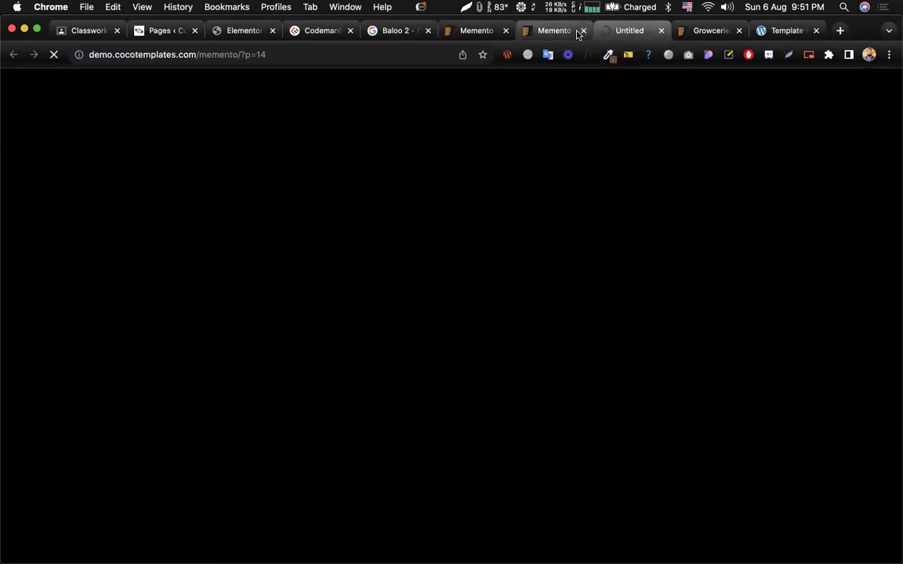
click(577, 34)
click(583, 32)
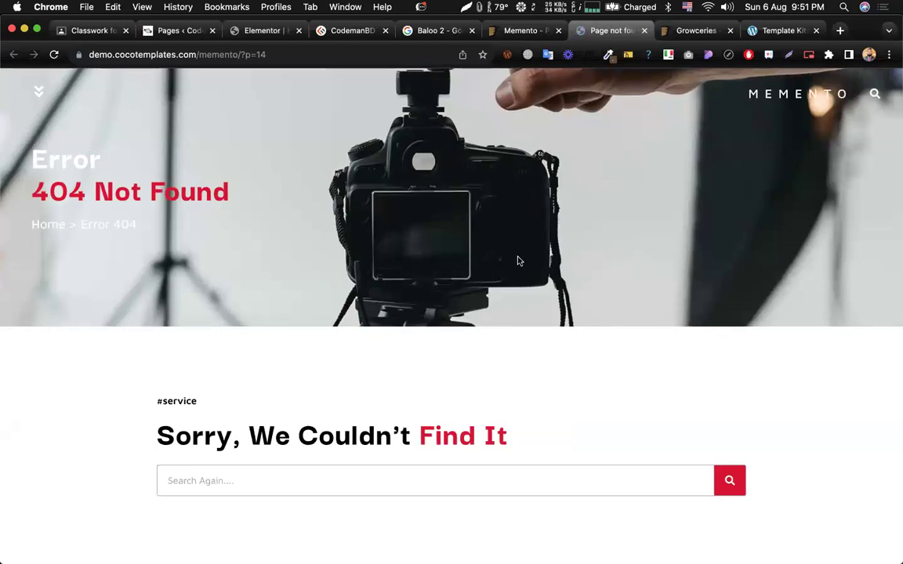
Step: Identify the 404 heading as Darker Grotesque 800, 52px and select 'Darker'
scroll(517, 261, down, 3)
click(584, 55)
click(384, 318)
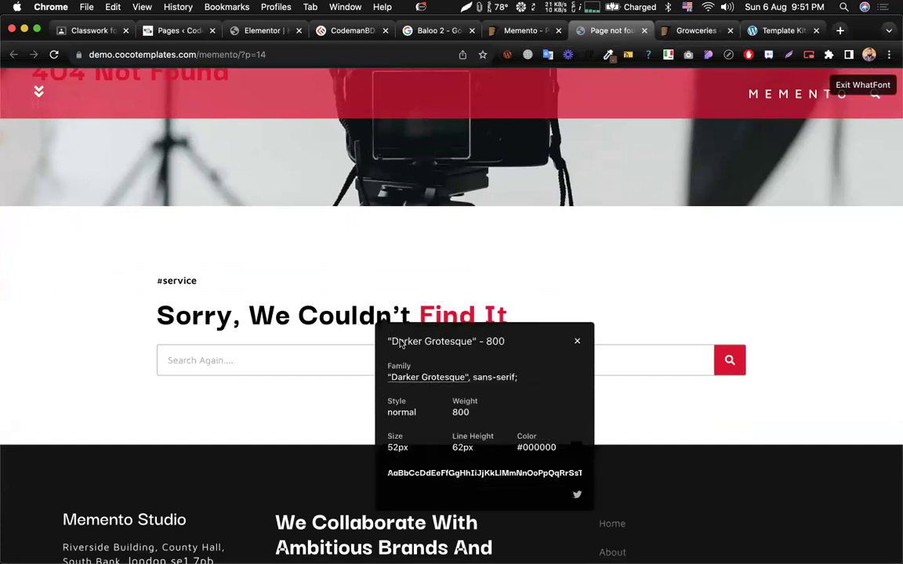
double_click(400, 342)
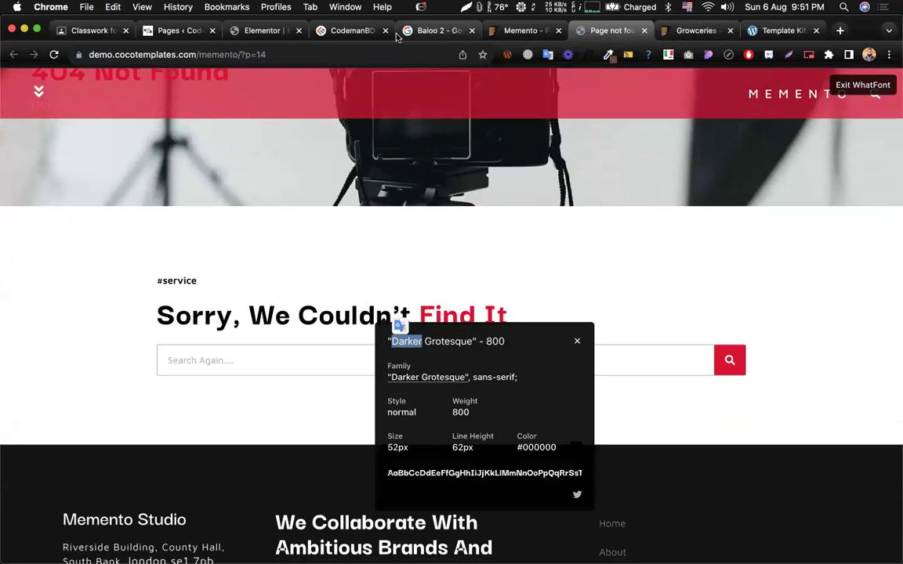
Step: Search 'Darker' and apply Darker Grotesque to the Elementor heading
click(266, 30)
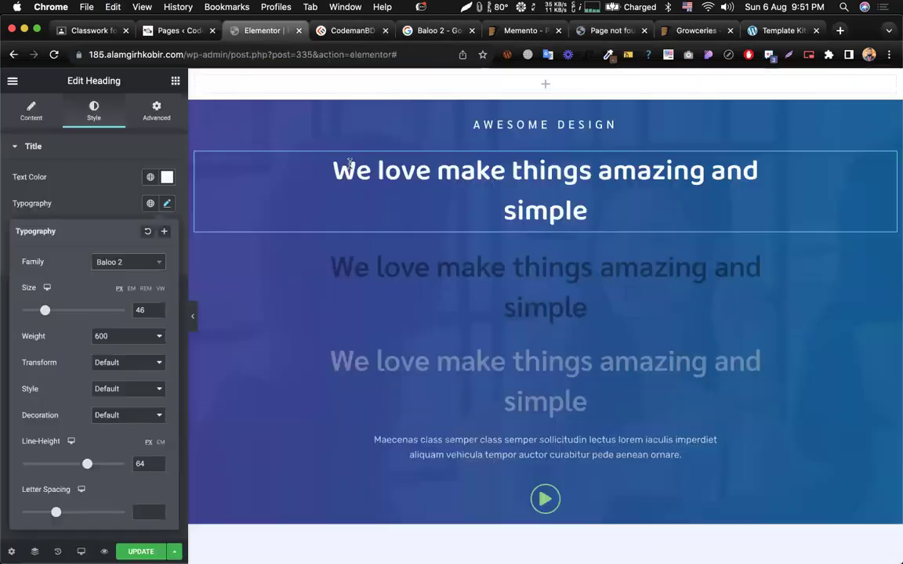
click(138, 261)
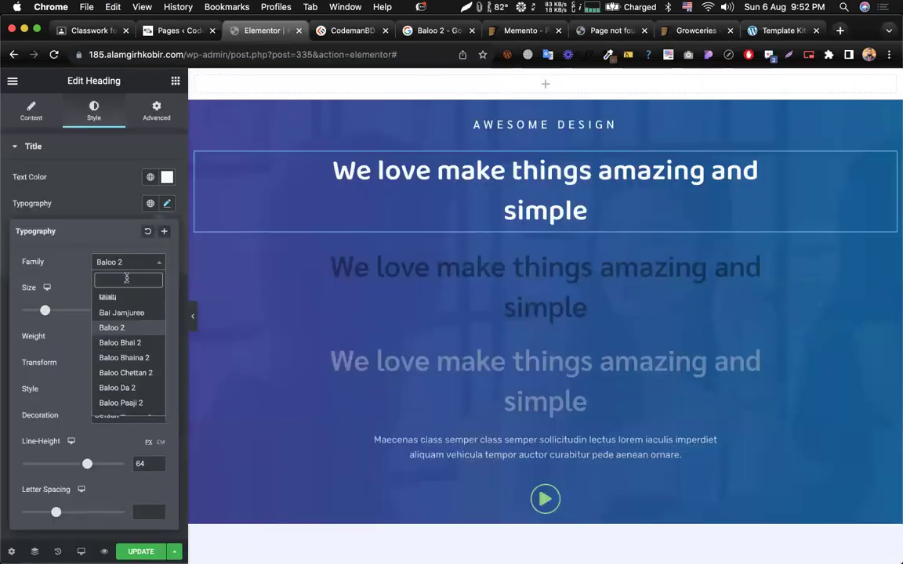
text(Darker)
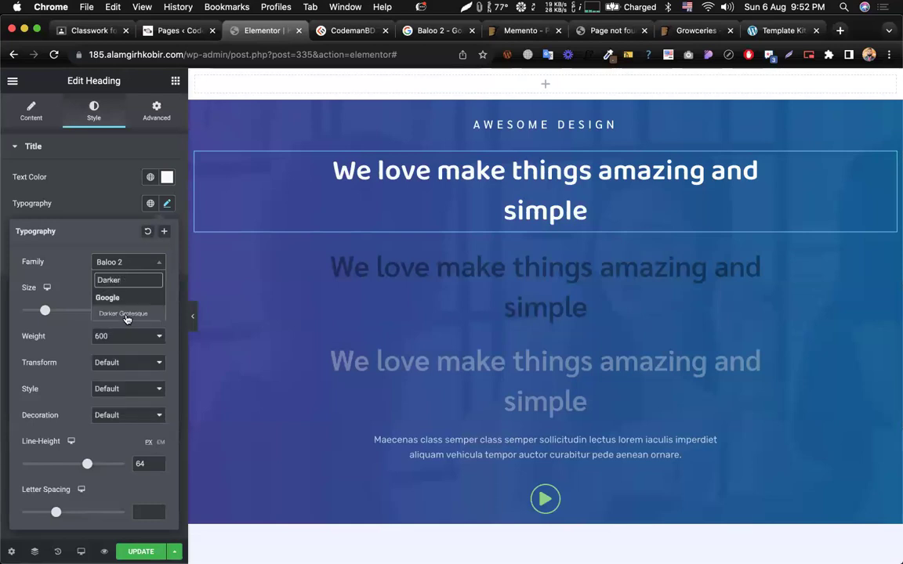
click(124, 314)
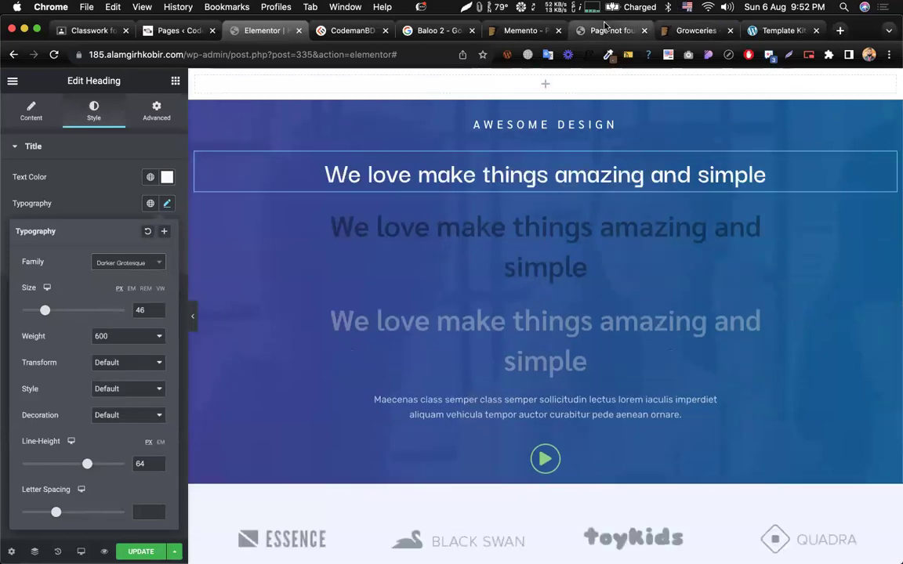
Step: Check the Memento demo's Services footer link font and select 'Maven'
click(605, 28)
scroll(530, 296, down, 2)
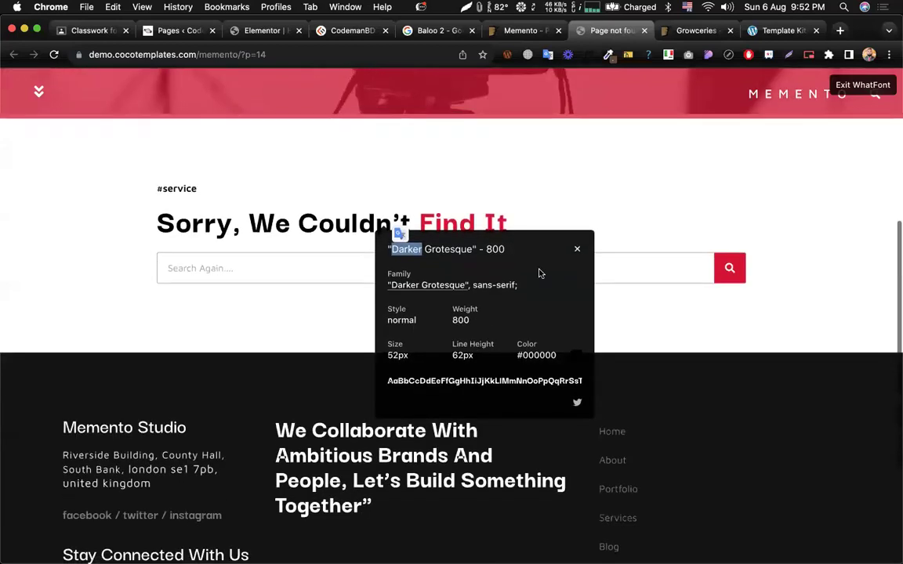
scroll(435, 462, down, 4)
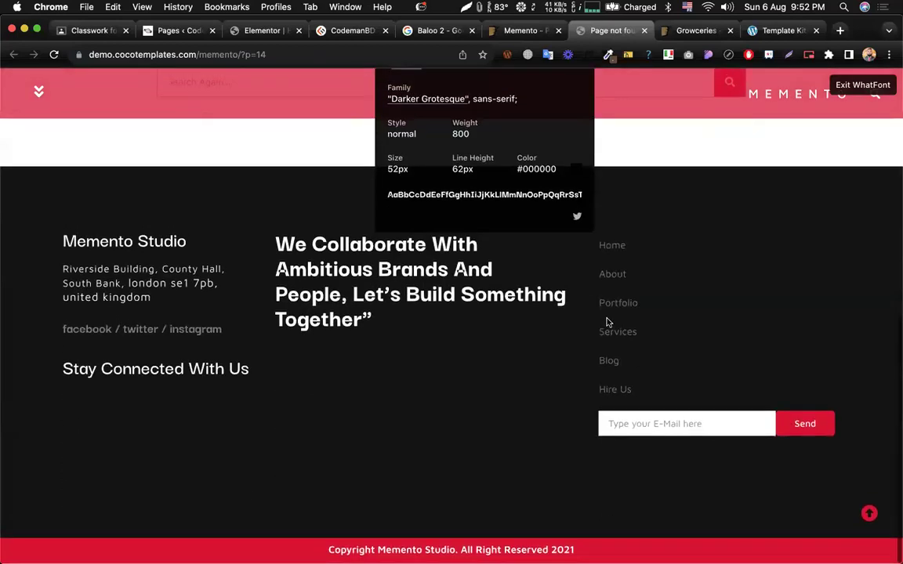
click(604, 330)
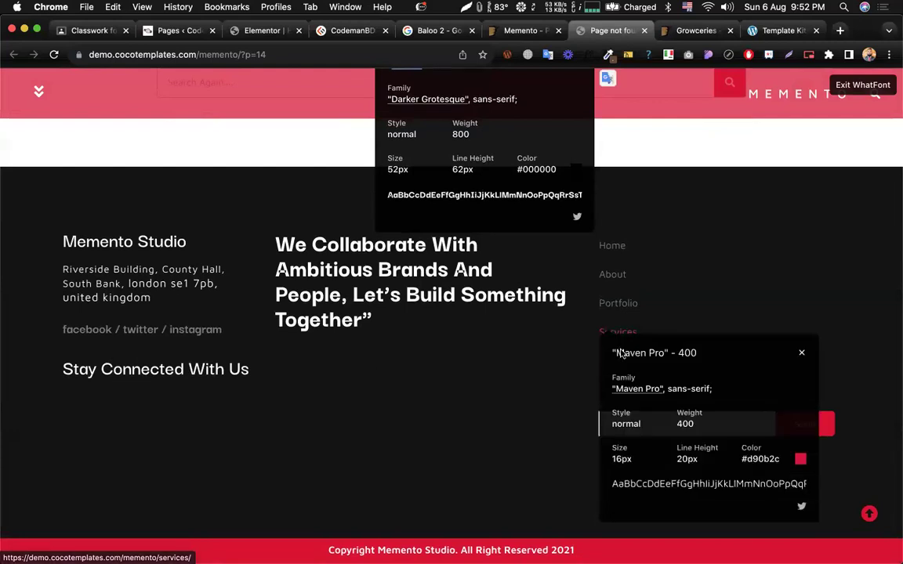
double_click(626, 353)
key(super+c)
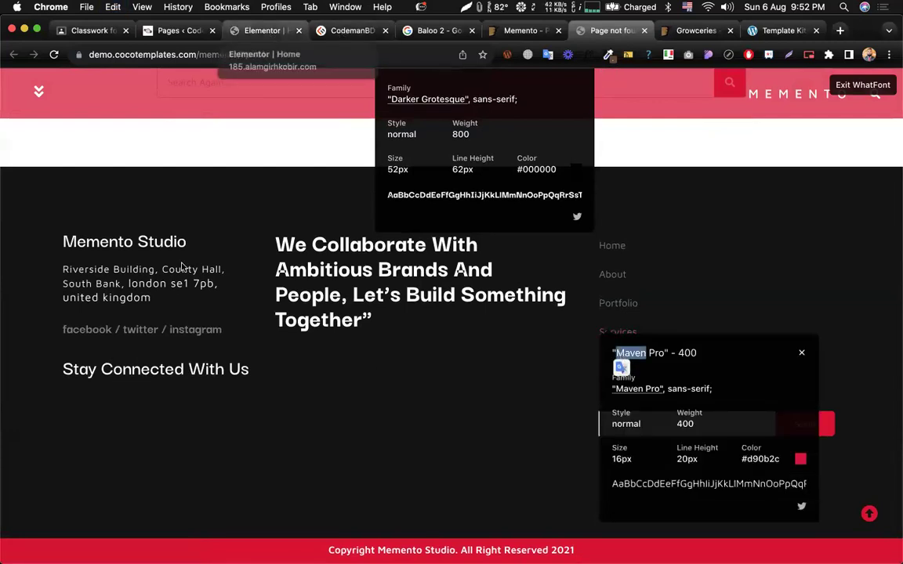
Step: Apply Maven Pro to the Elementor heading and close the Page not found tab
click(262, 30)
click(127, 263)
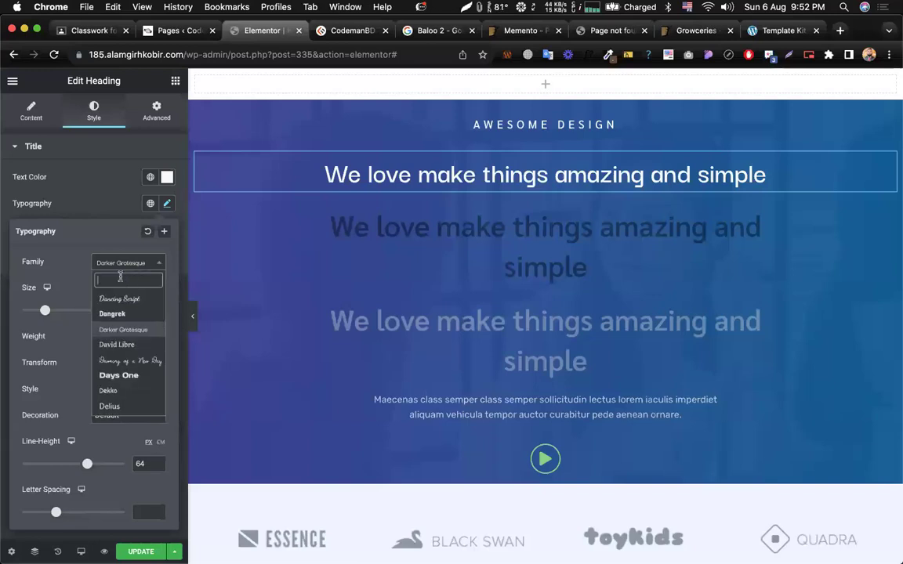
key(super+v)
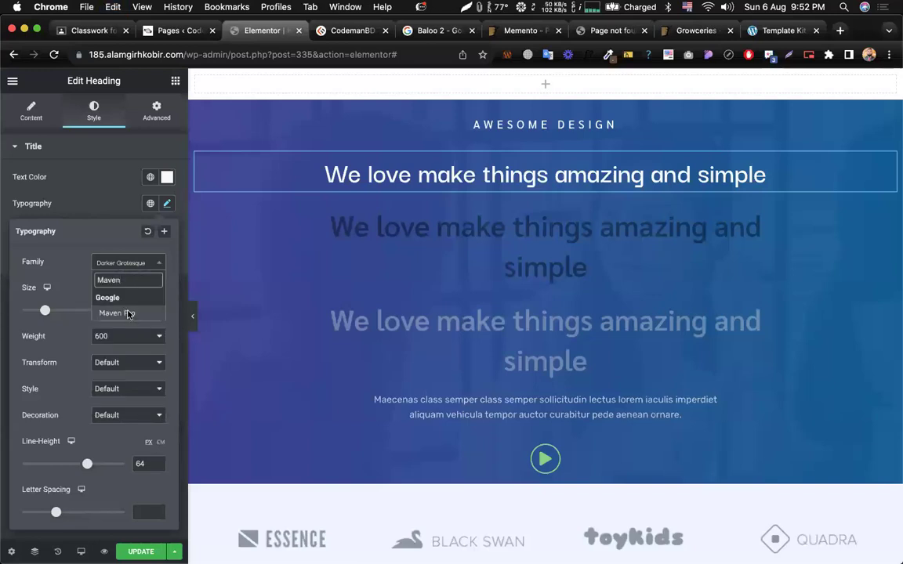
click(130, 314)
click(642, 31)
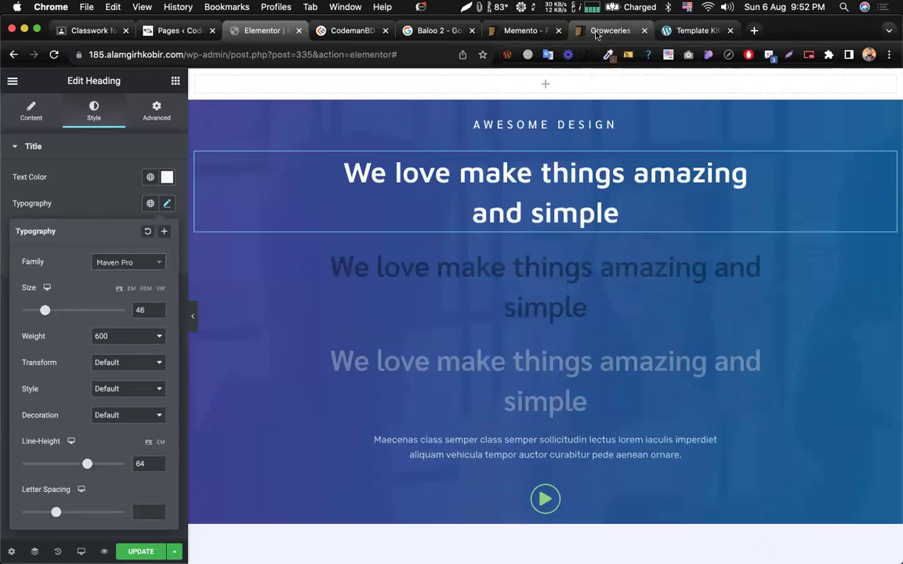
click(596, 31)
Step: Identify the Memento item title as Helvetica Neue 700, 28px
click(524, 31)
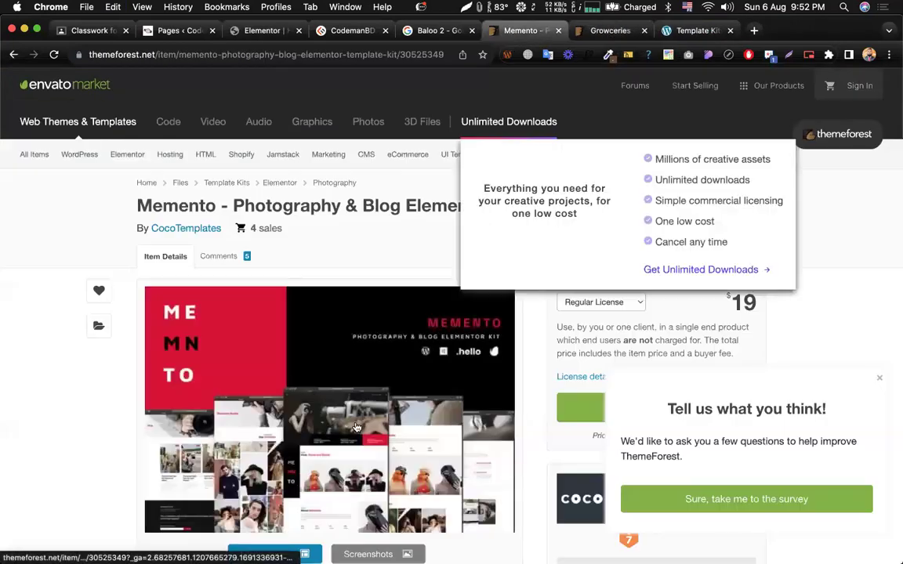
scroll(343, 528, down, 4)
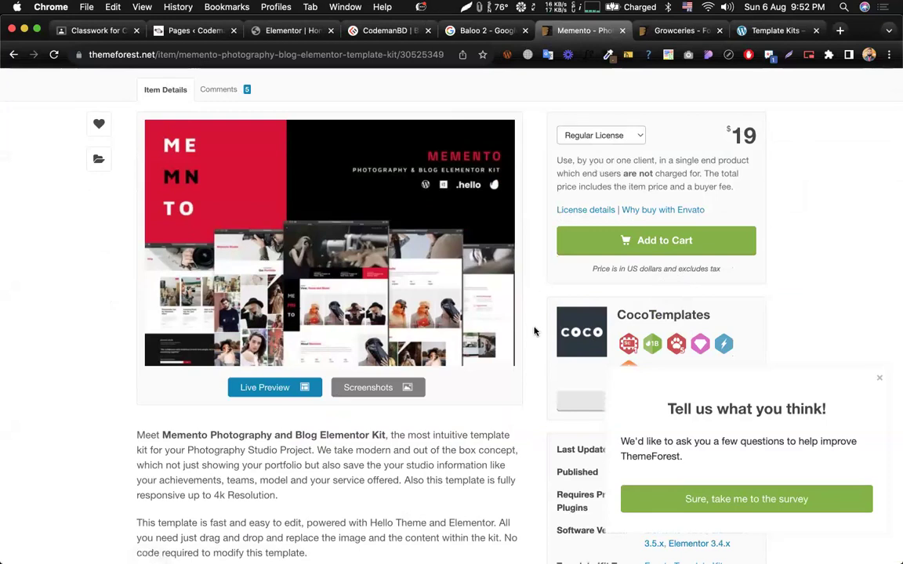
scroll(534, 332, down, 10)
scroll(575, 96, up, 2)
click(586, 56)
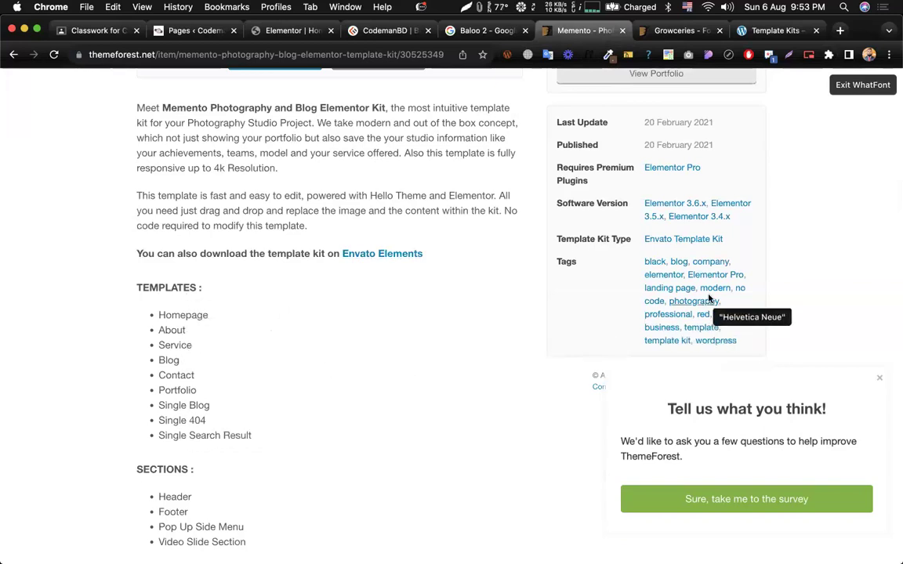
scroll(691, 413, up, 1)
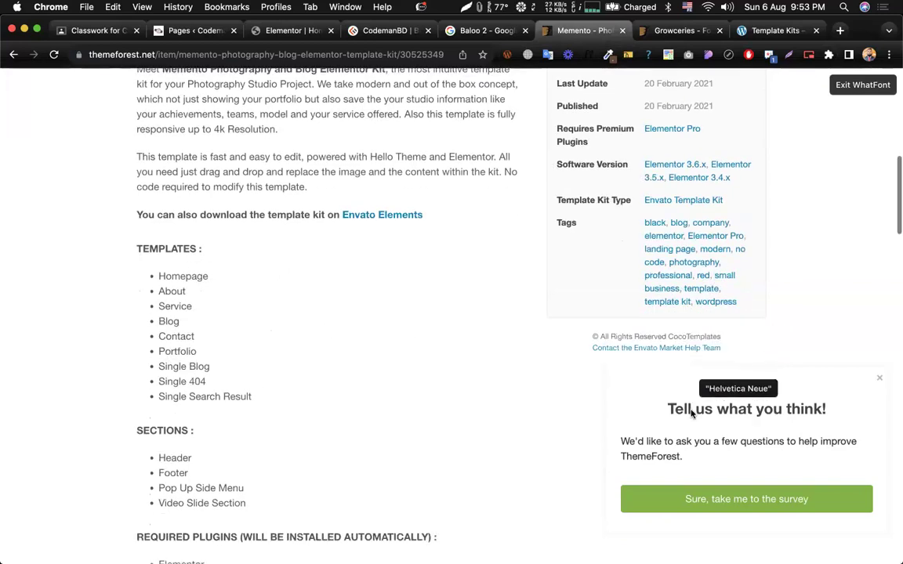
scroll(658, 453, down, 2)
scroll(658, 452, up, 15)
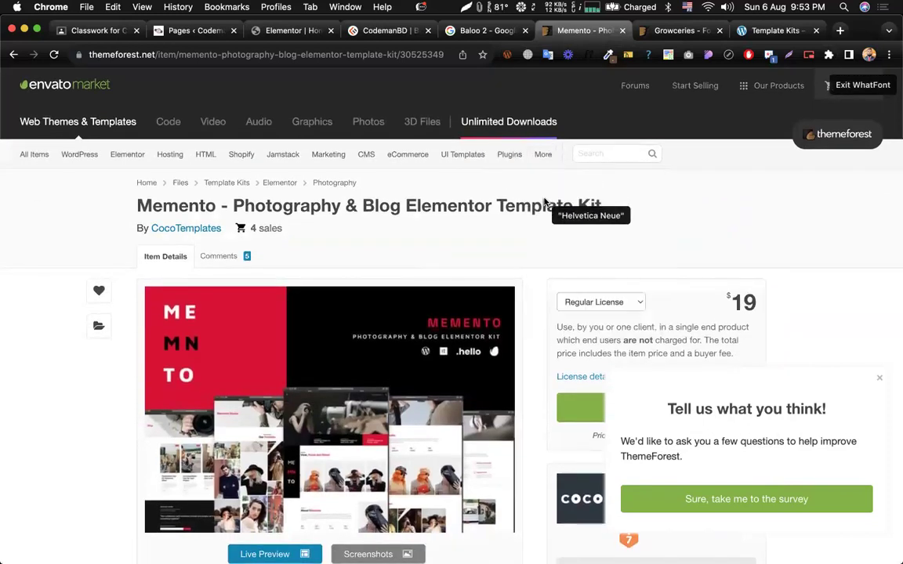
click(545, 202)
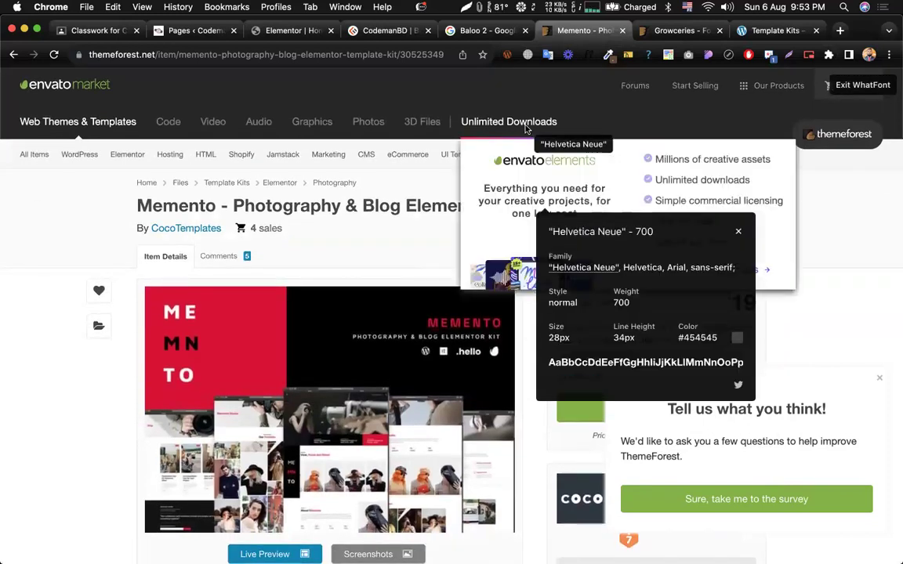
Step: Identify the Forums link as system-ui 400, 13px and copy 'system'
click(636, 89)
double_click(652, 112)
key(super+c)
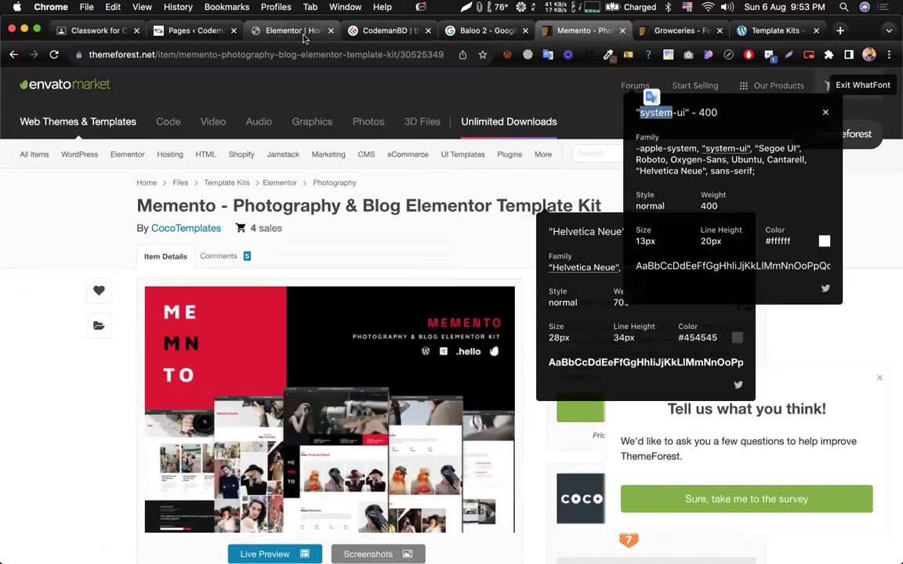
click(304, 32)
Step: Search 'system' in the heading's font family list, keeping the font as Maven Pro
click(101, 263)
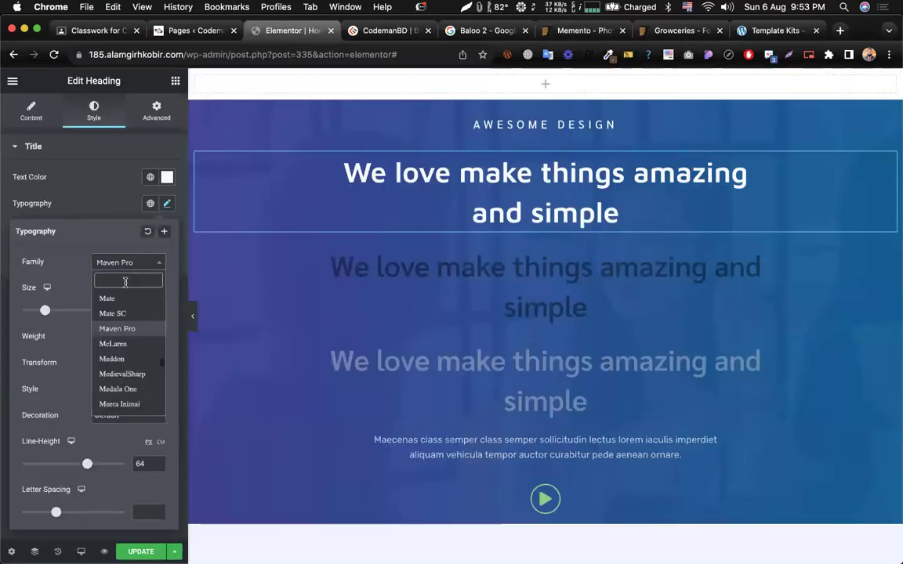
key(super+v)
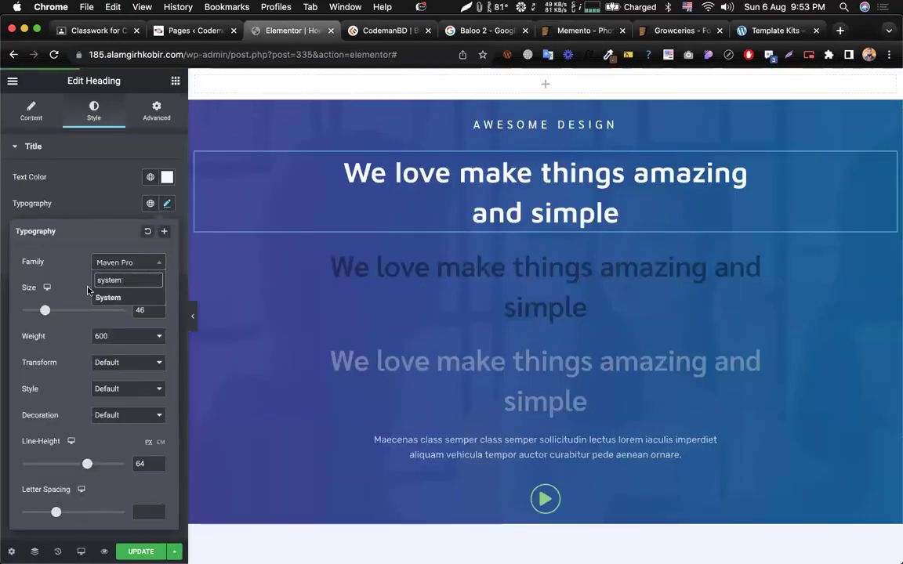
click(114, 265)
click(114, 265)
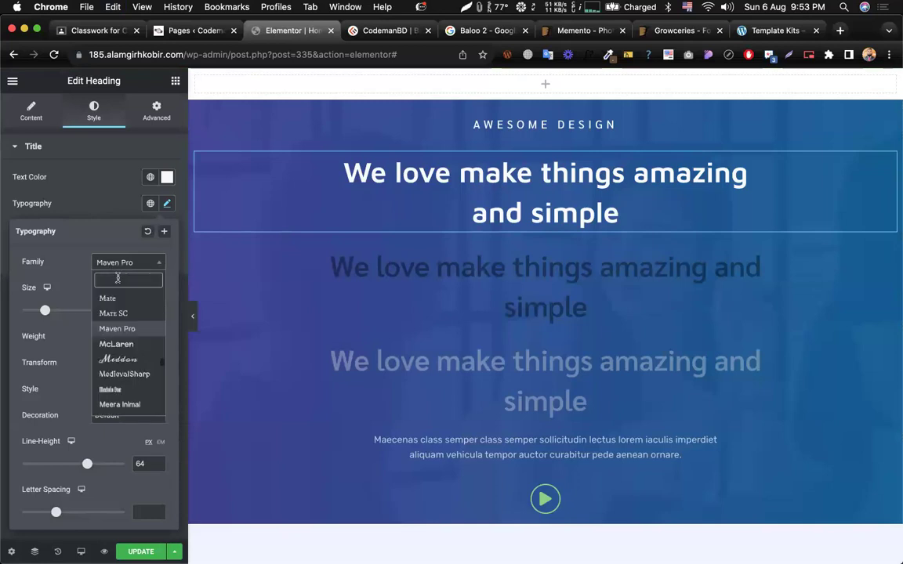
key(super+v)
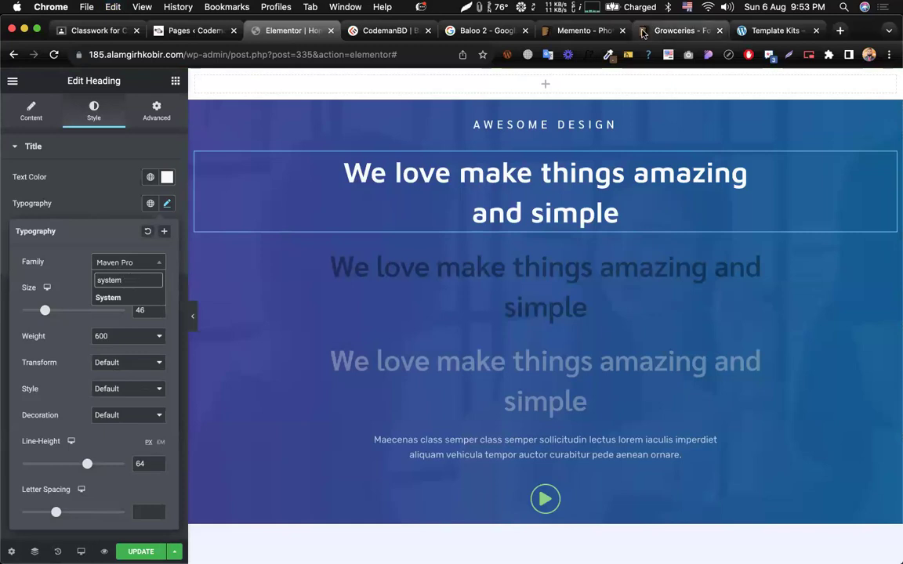
click(680, 30)
Step: Use WhatFont to identify Google Search's filter text as Google Sans 400, 14px
click(486, 29)
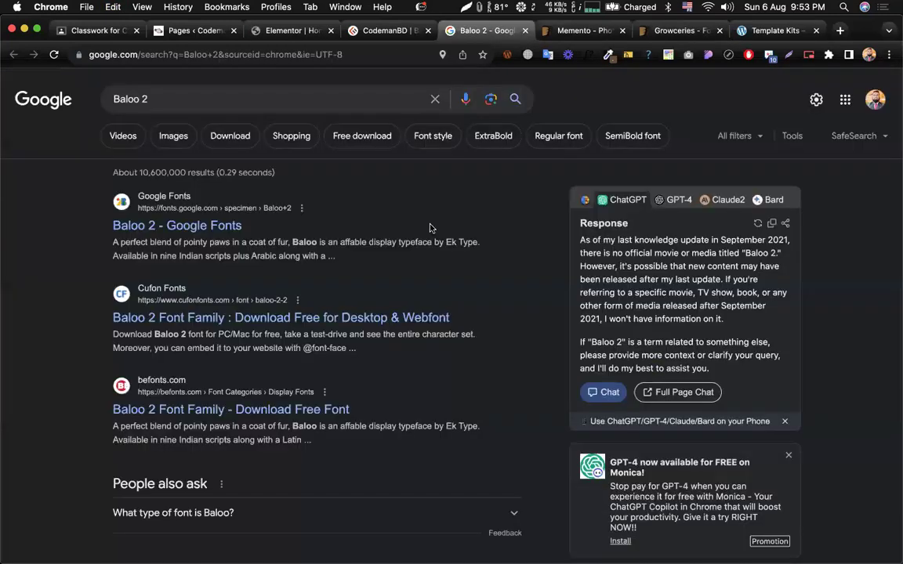
click(587, 55)
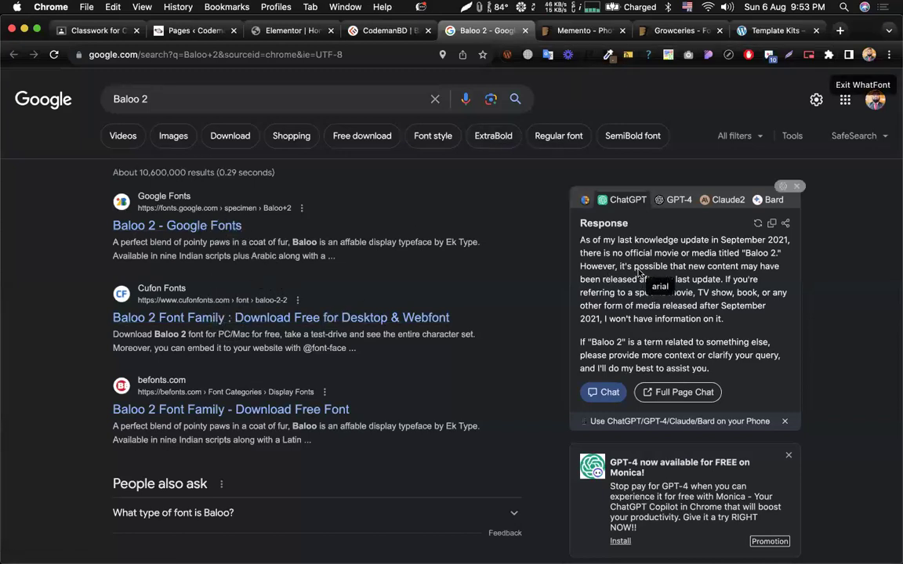
click(733, 138)
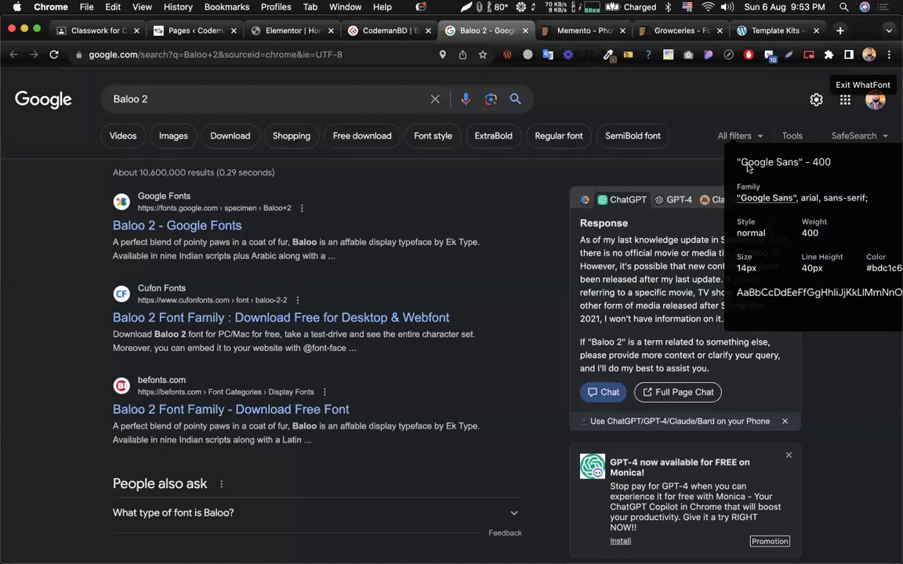
double_click(749, 163)
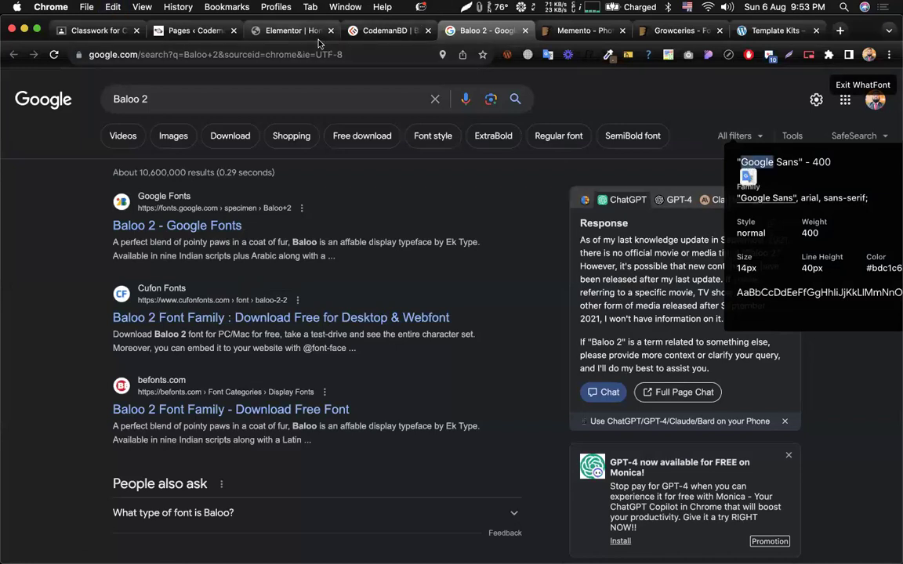
key(super+3)
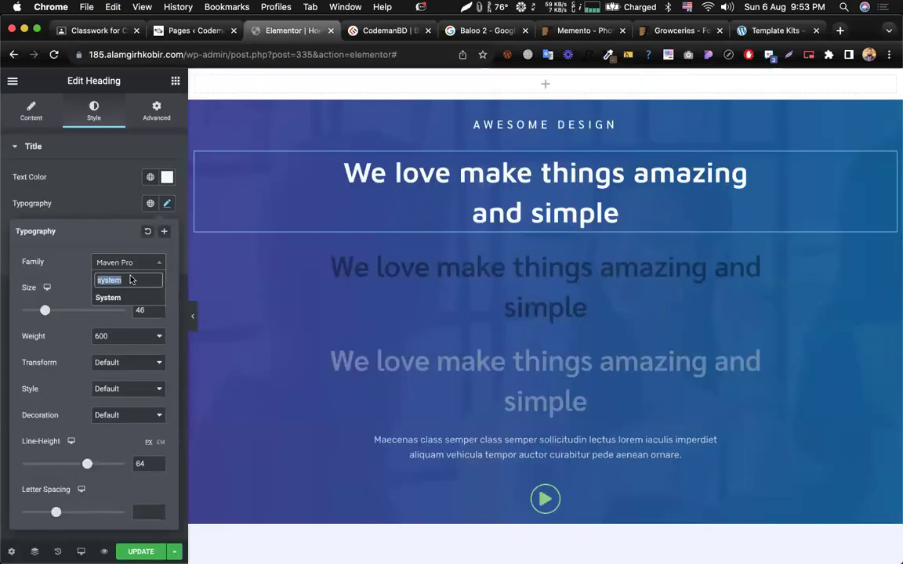
Step: Search the heading's font families for 'Google', finding only Google and Google Early Access
key(super+v)
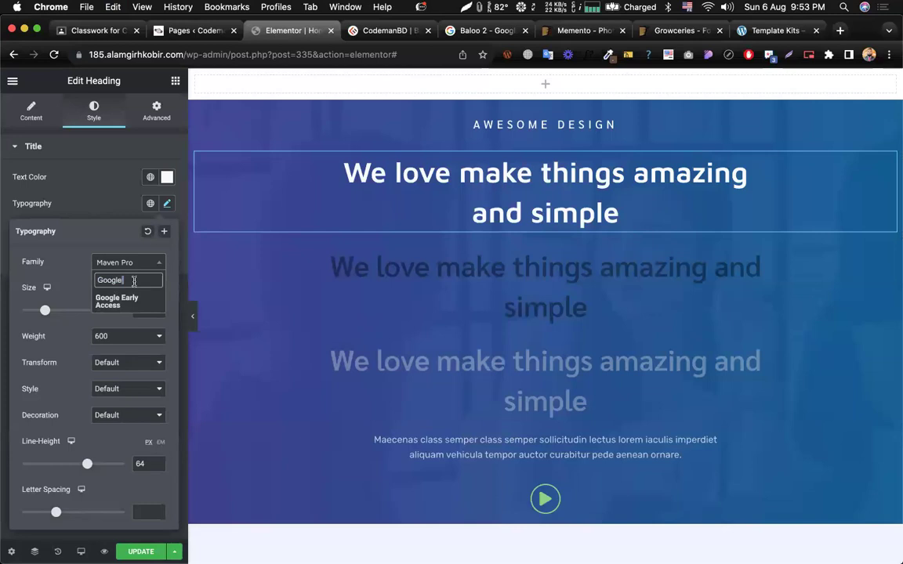
text(s)
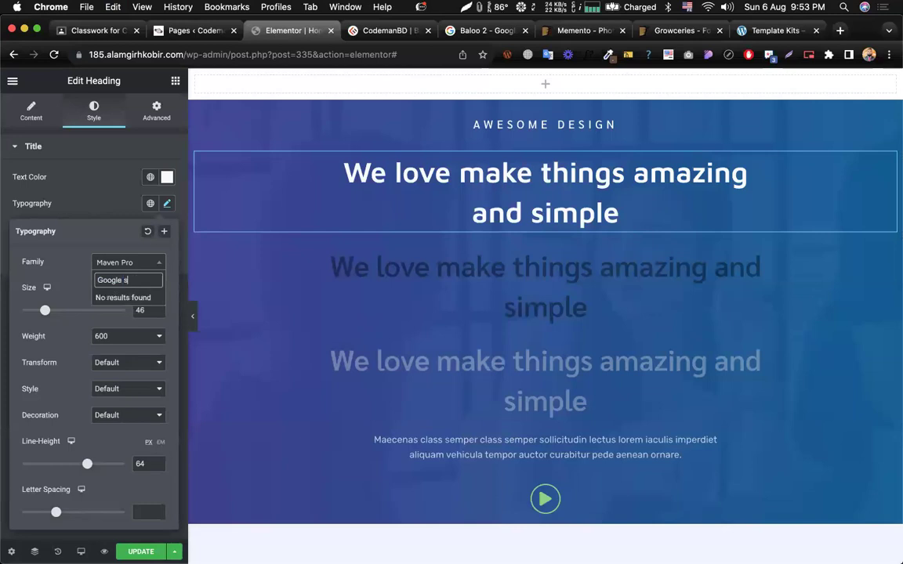
key(BackSpace)
key(BackSpace)
click(548, 31)
Step: Inspect the CodemanBD heading (Baloo 2 700, 72px) and the Google search box font
click(482, 31)
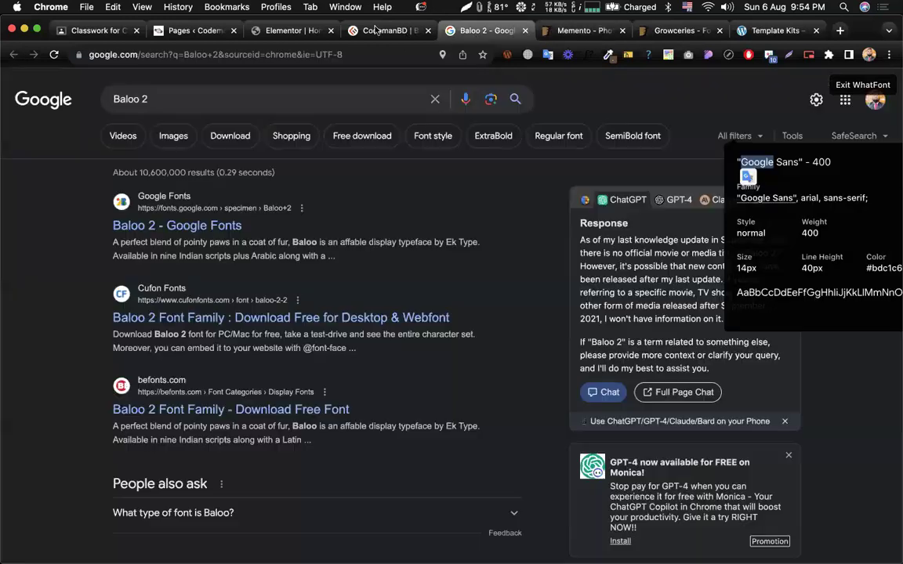
click(384, 31)
click(478, 33)
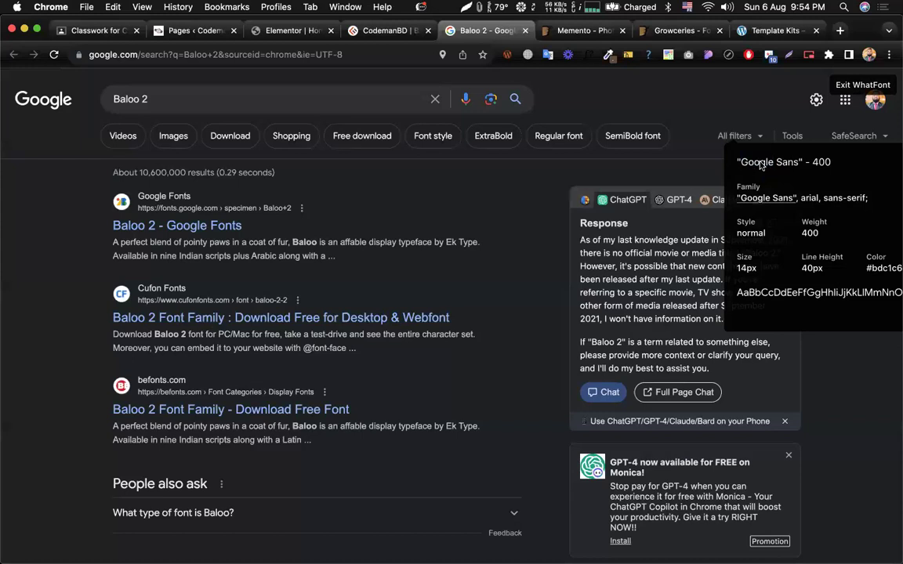
drag(741, 163, 797, 163)
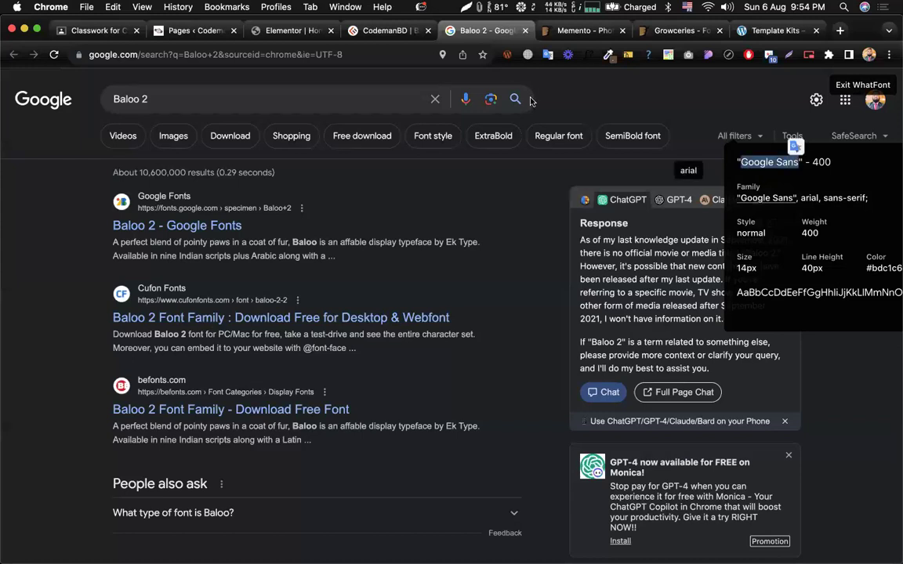
click(206, 104)
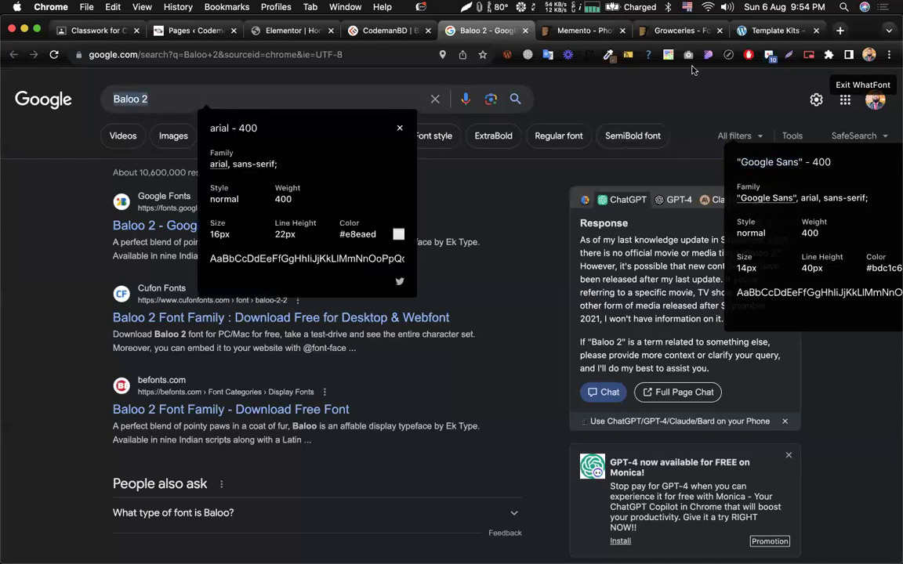
click(567, 60)
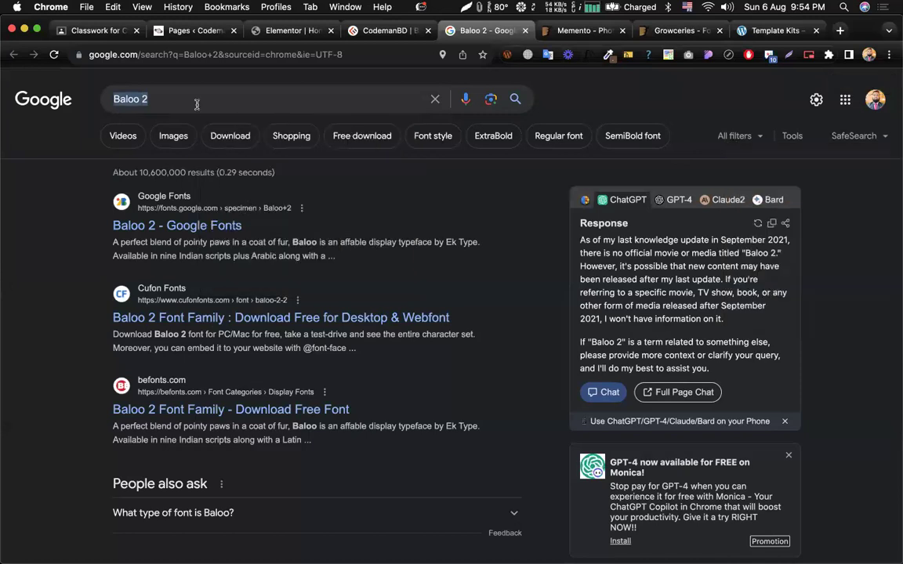
Step: Search Google for 'Google Sans' and open the Cufon Fonts Google Sans Font Family page
click(196, 105)
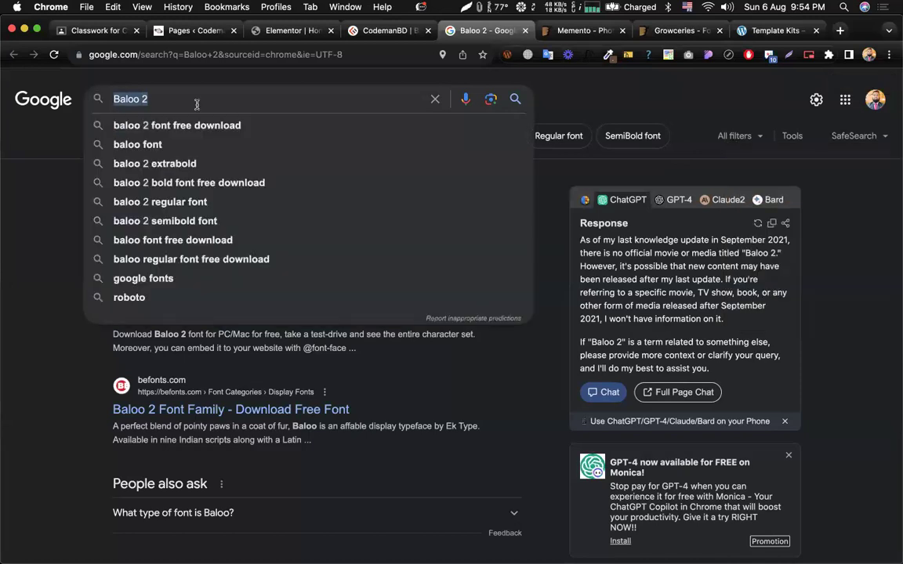
text(Google Sans)
key(Return)
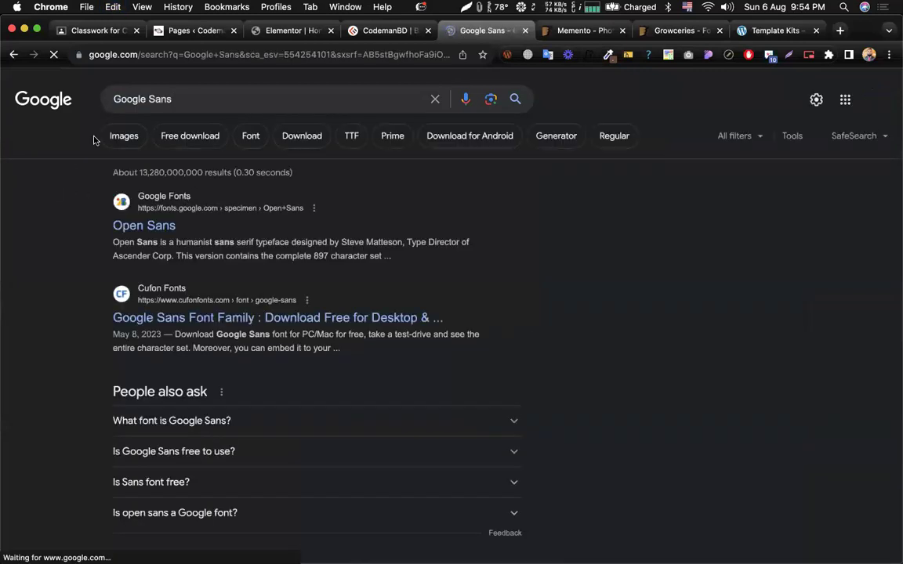
click(212, 319)
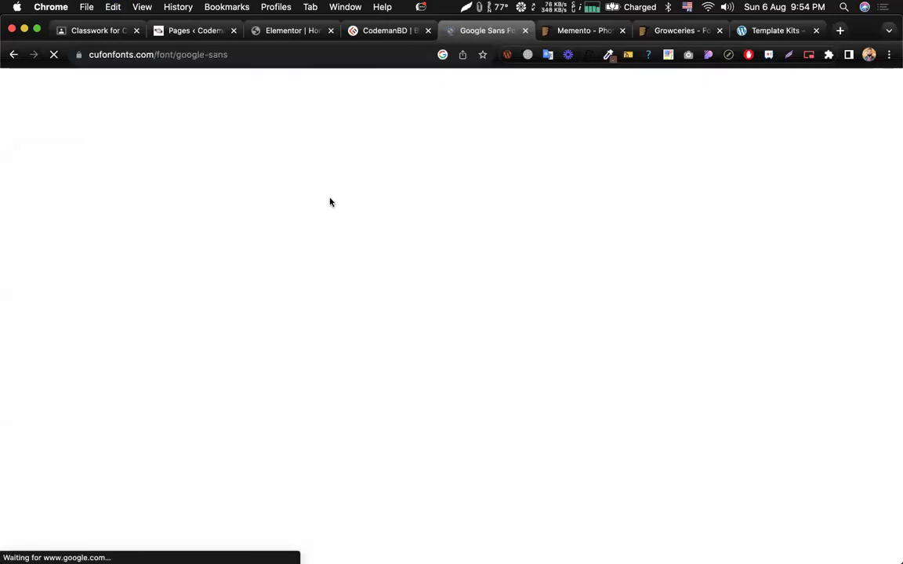
scroll(511, 227, down, 3)
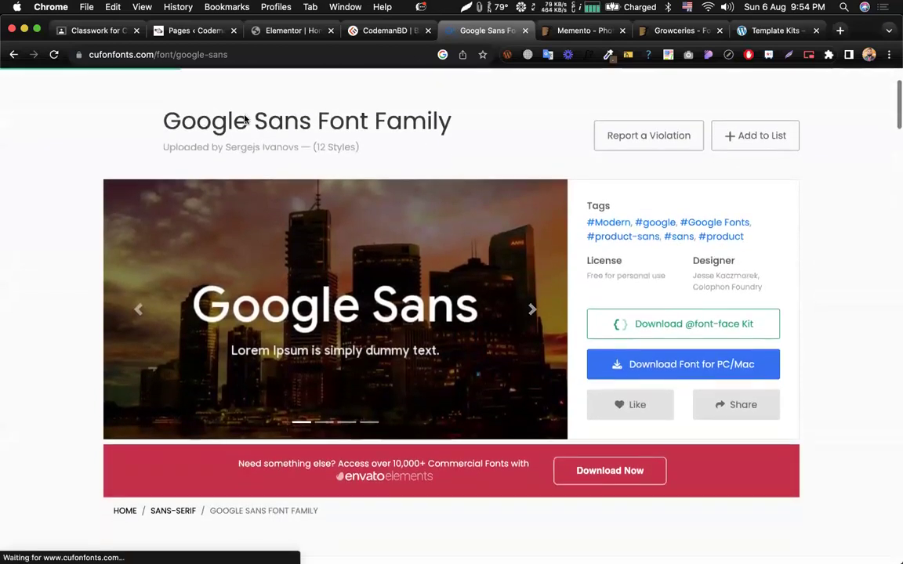
drag(163, 121, 299, 121)
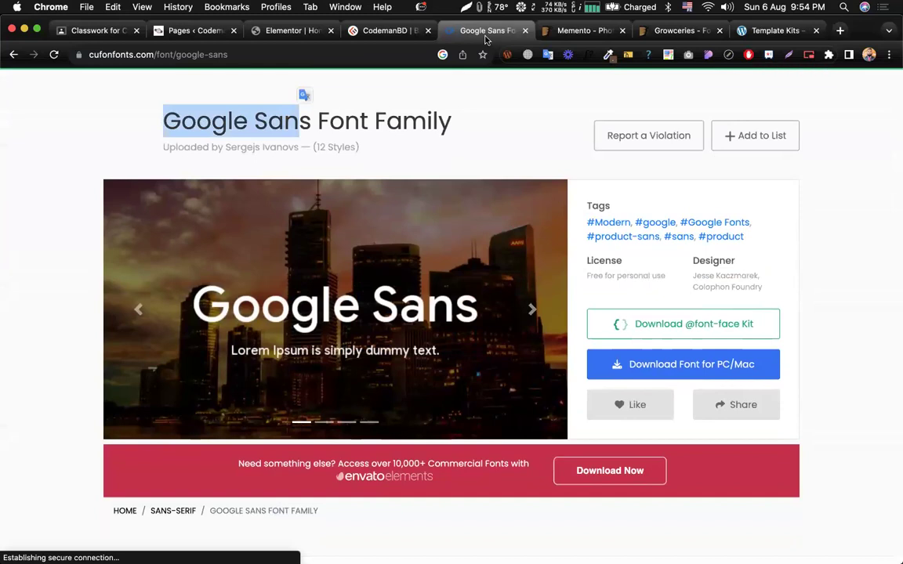
Step: Search Google for 'dafonts' in a new tab beside the Cufon Fonts page
right_click(444, 31)
click(450, 41)
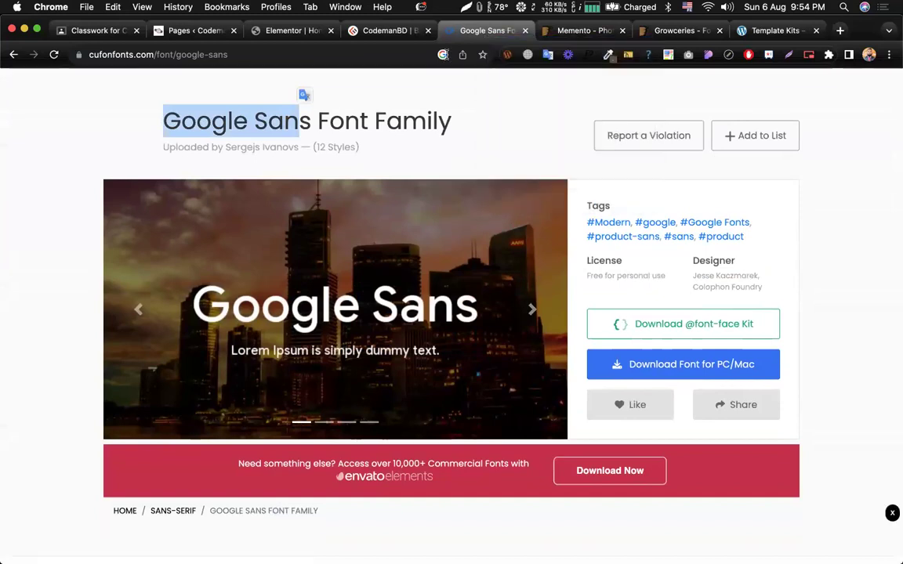
text(dafont)
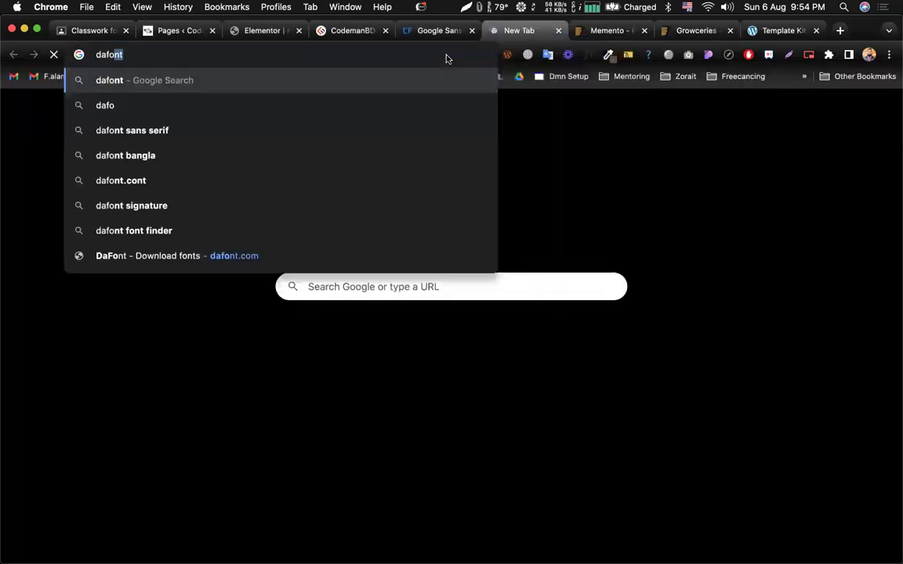
text(s)
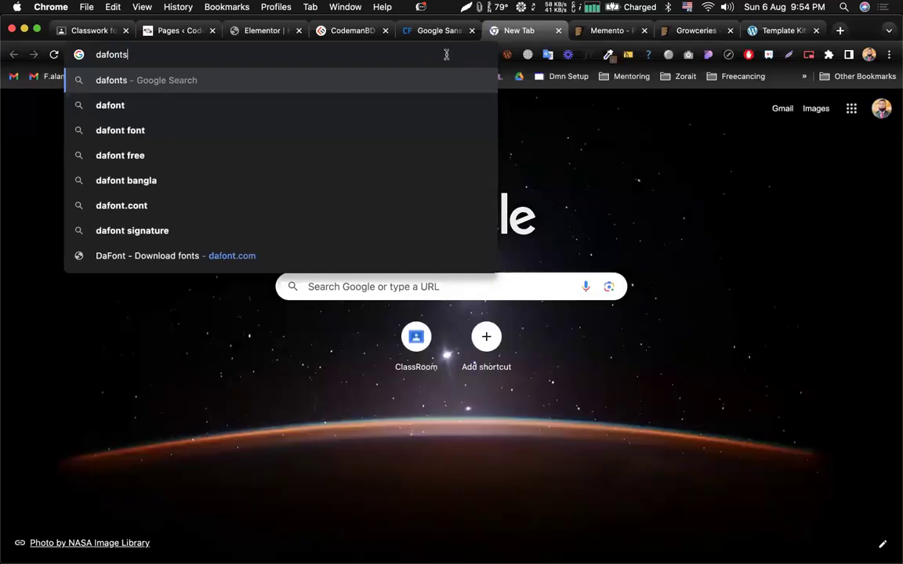
key(Return)
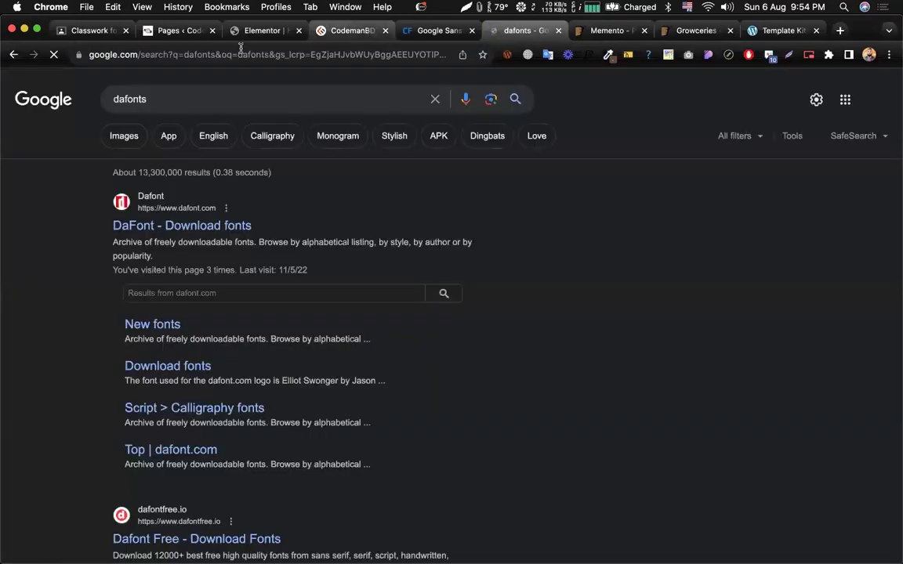
key(super+4)
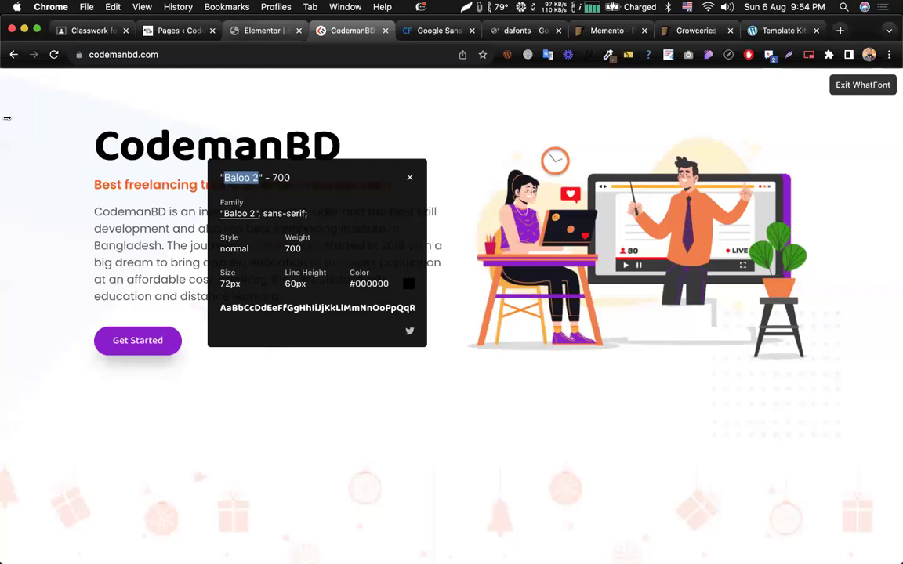
key(super+3)
Step: Leave the Elementor editor without saving and go to the WordPress admin area
click(12, 81)
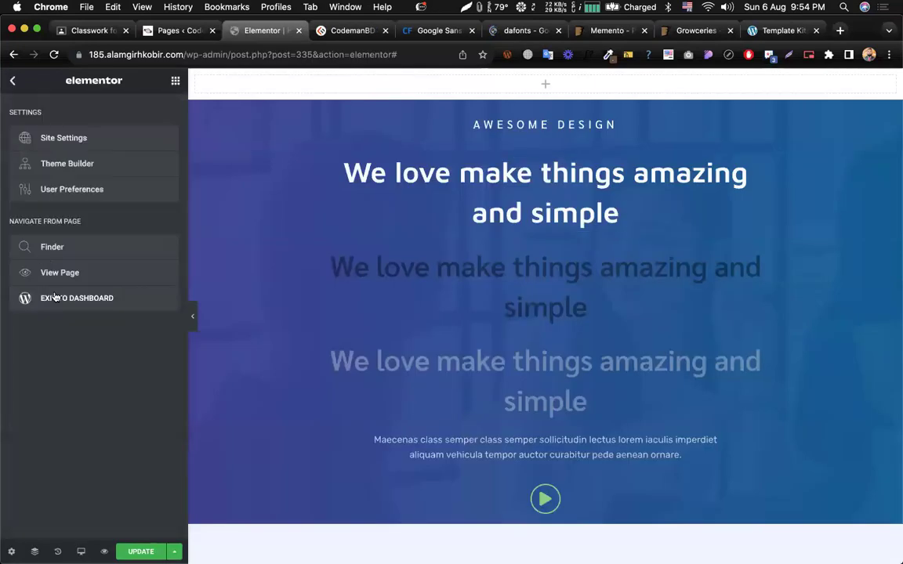
key(super+w)
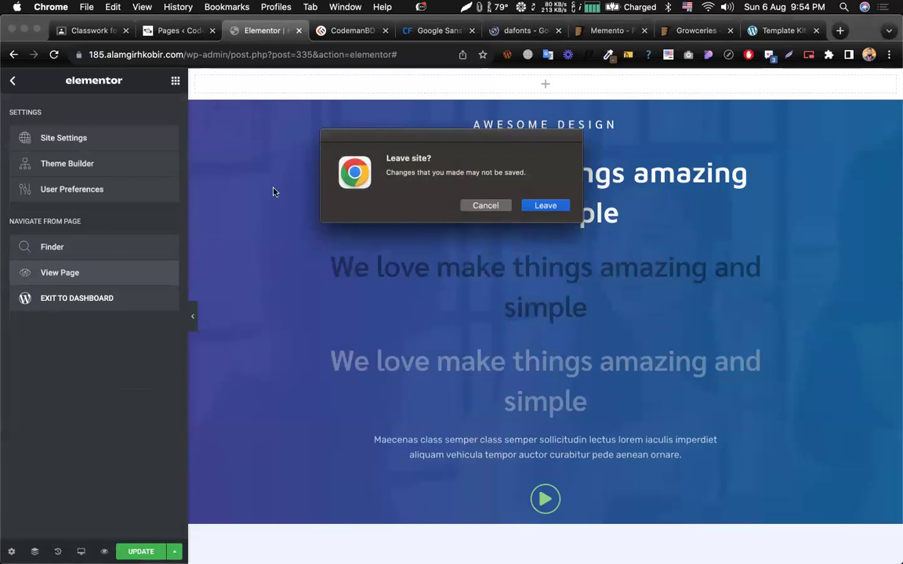
key(Return)
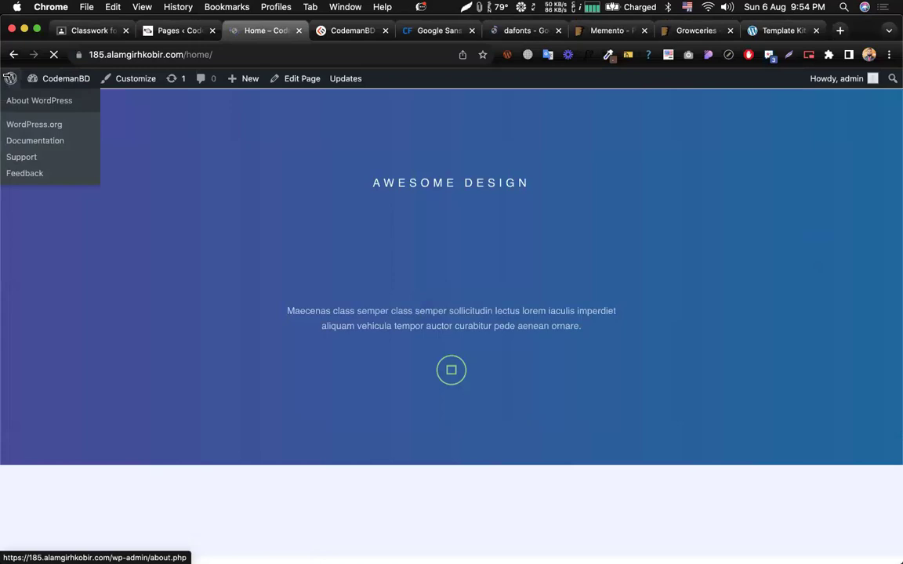
click(8, 78)
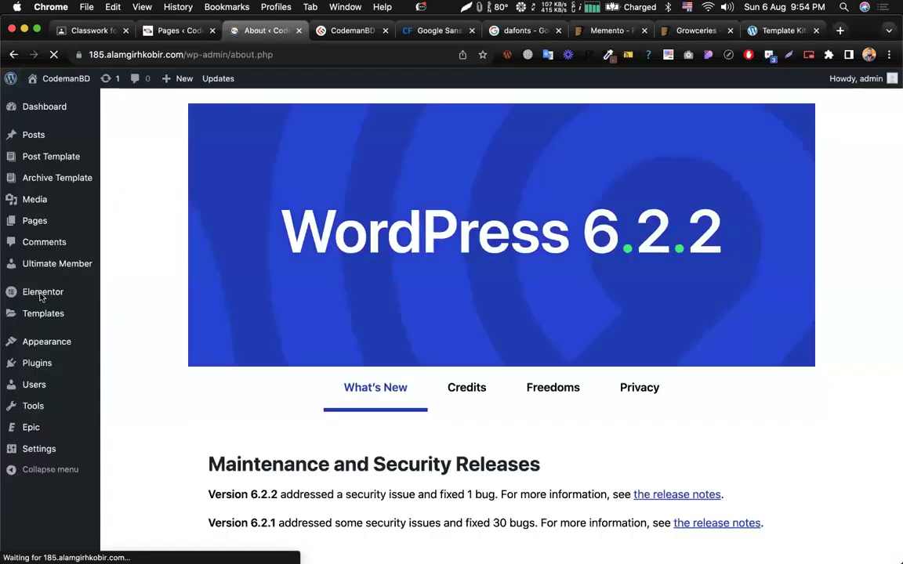
Step: Add a new custom font named 'Google Sans' with one Normal font variation
mouse_move(41, 296)
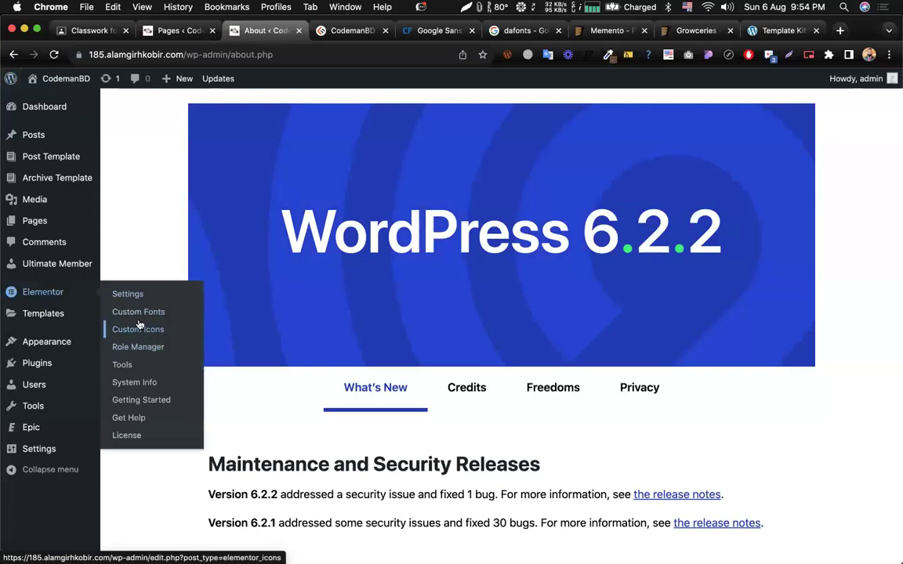
click(126, 315)
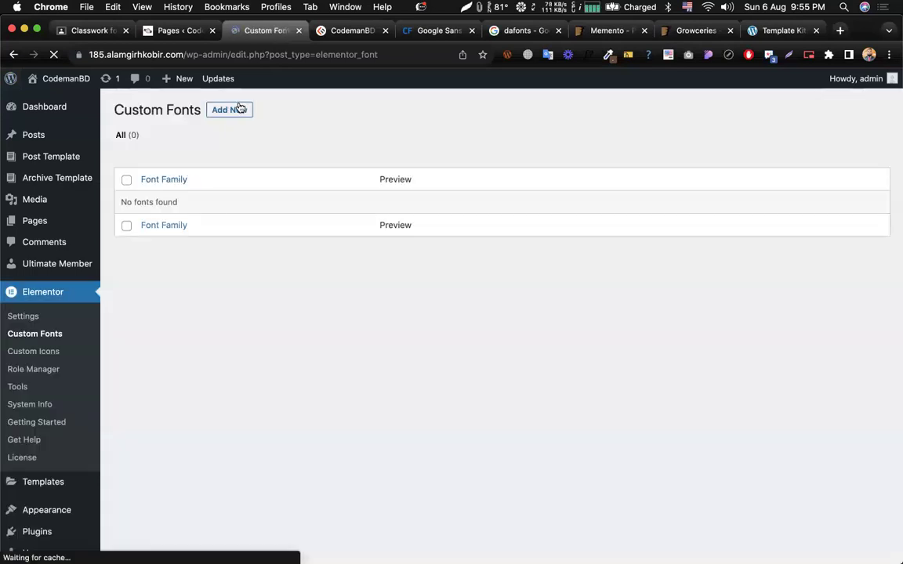
click(239, 108)
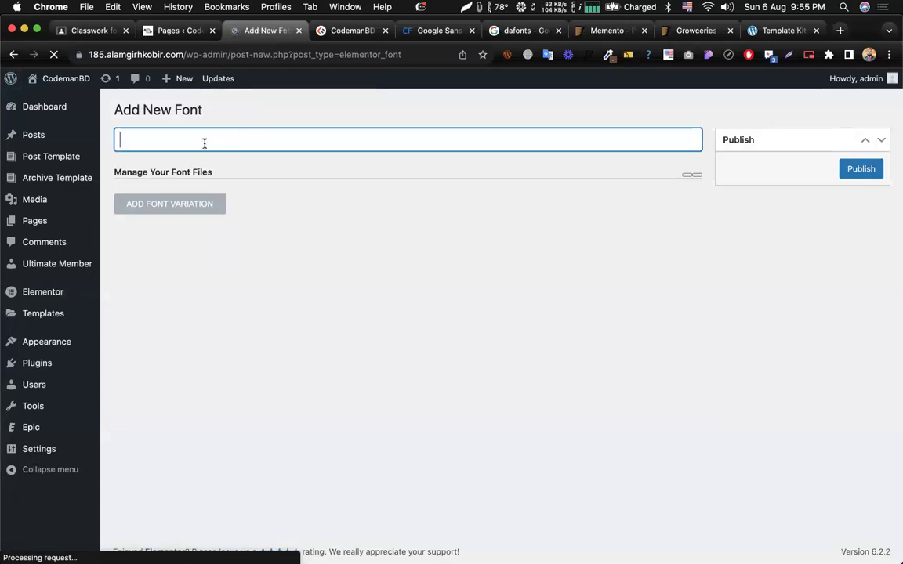
text(Google Sans)
click(250, 177)
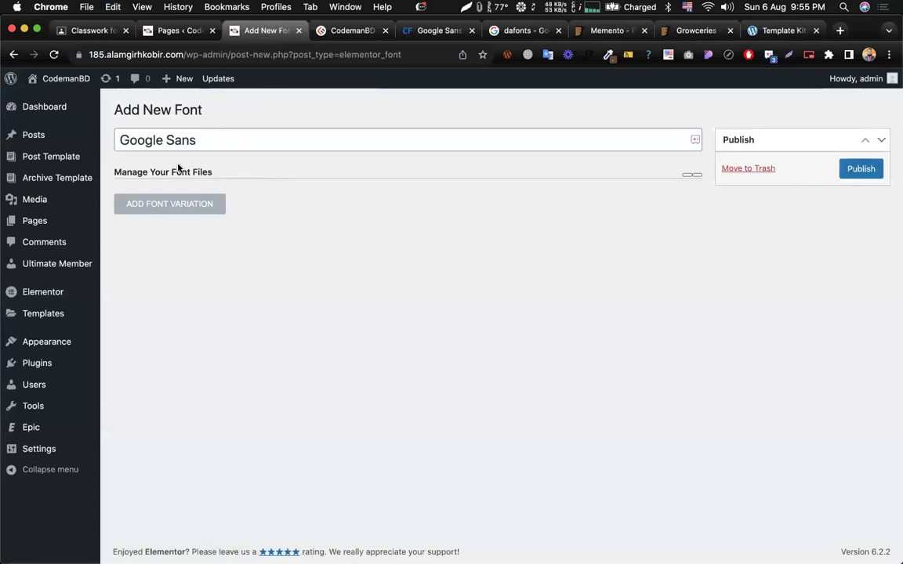
click(170, 206)
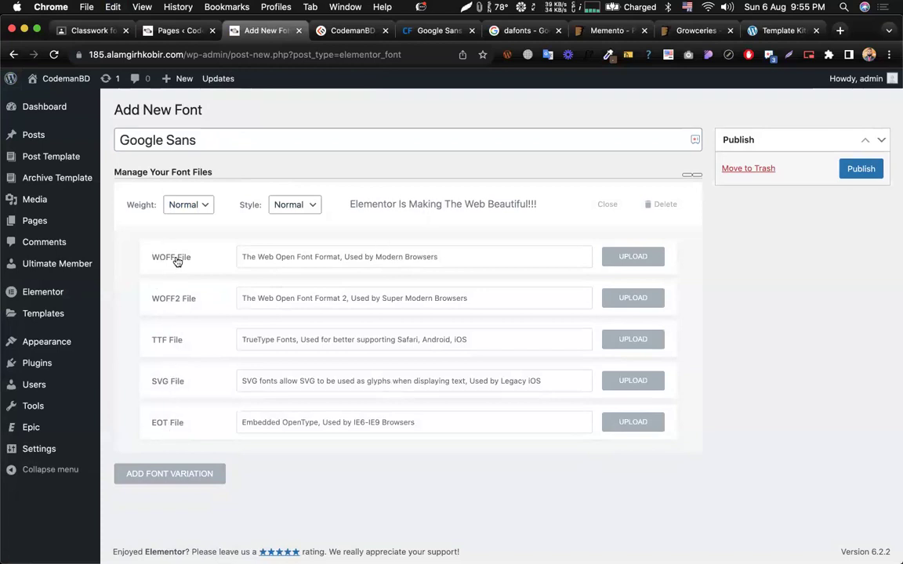
click(435, 32)
key(ctrl+Tab)
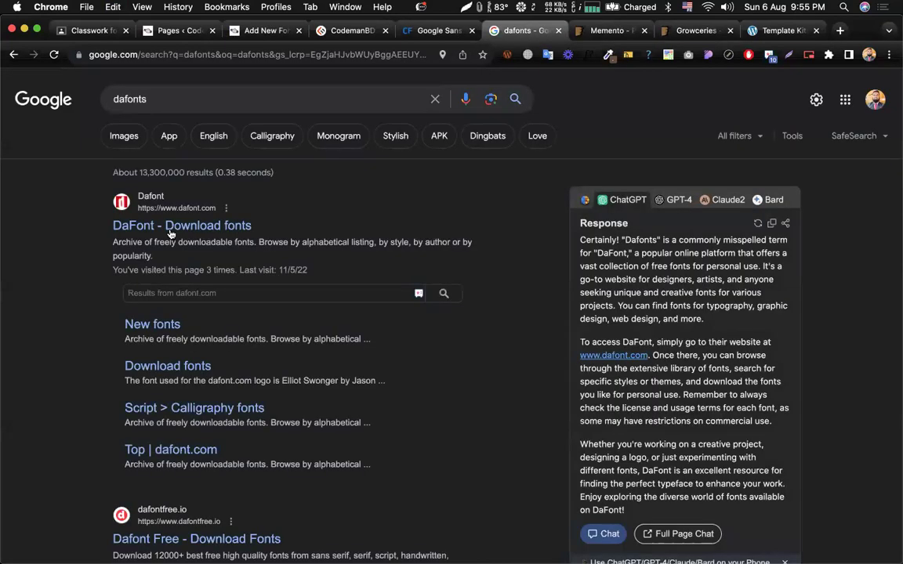
Step: Open DaFont in a background tab and search Google for '1000font'
super+click(169, 229)
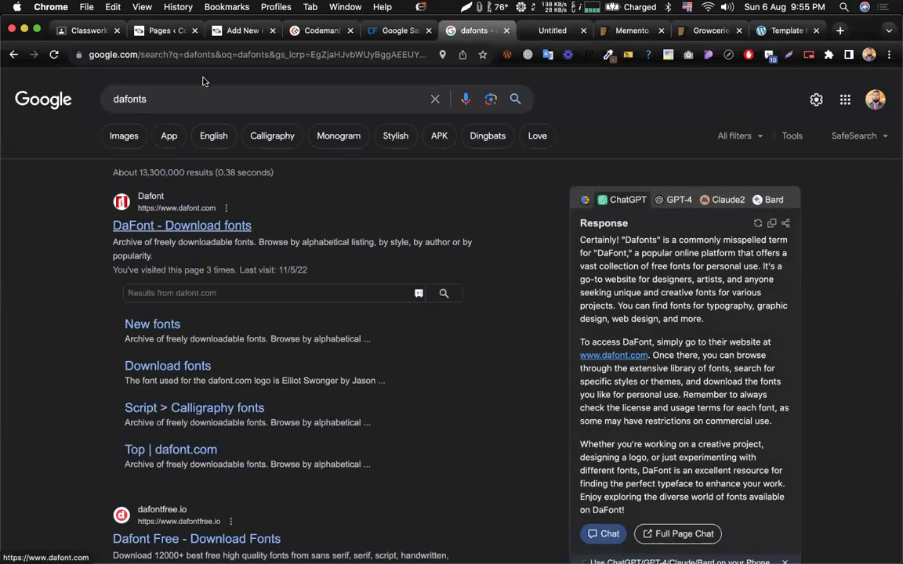
click(136, 92)
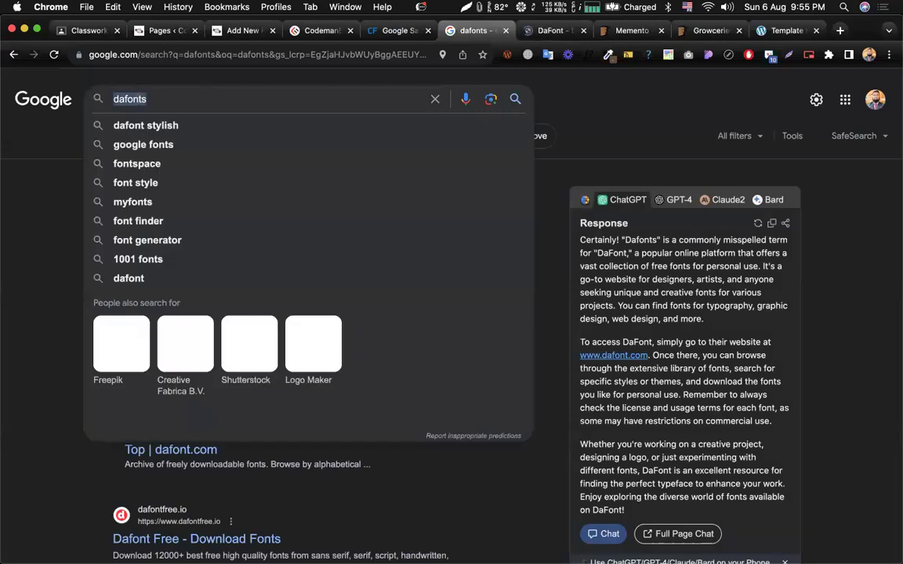
text(1000)
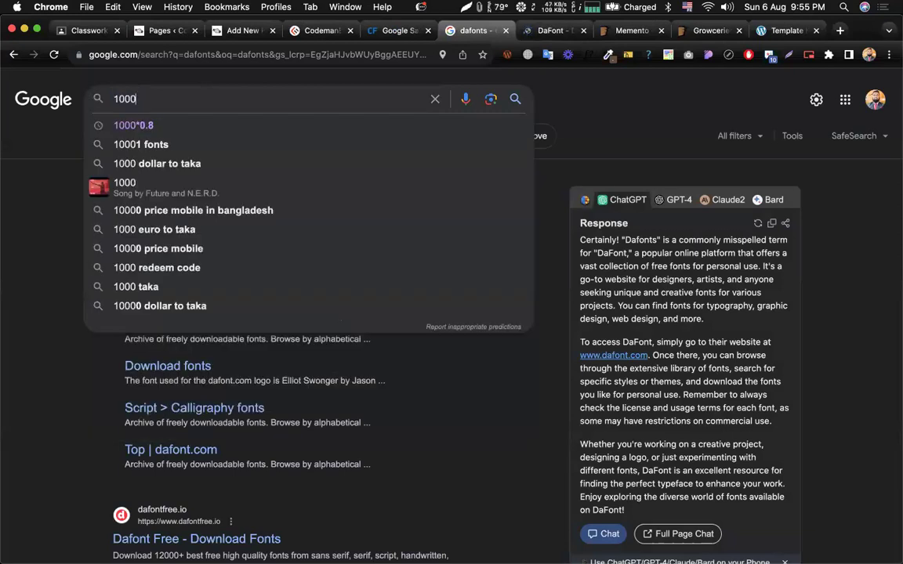
text(fonts)
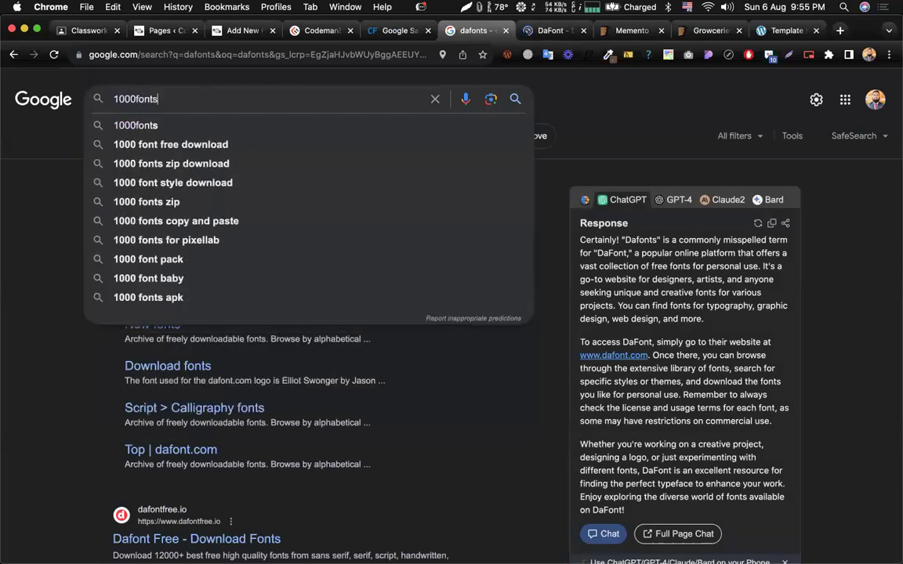
key(Return)
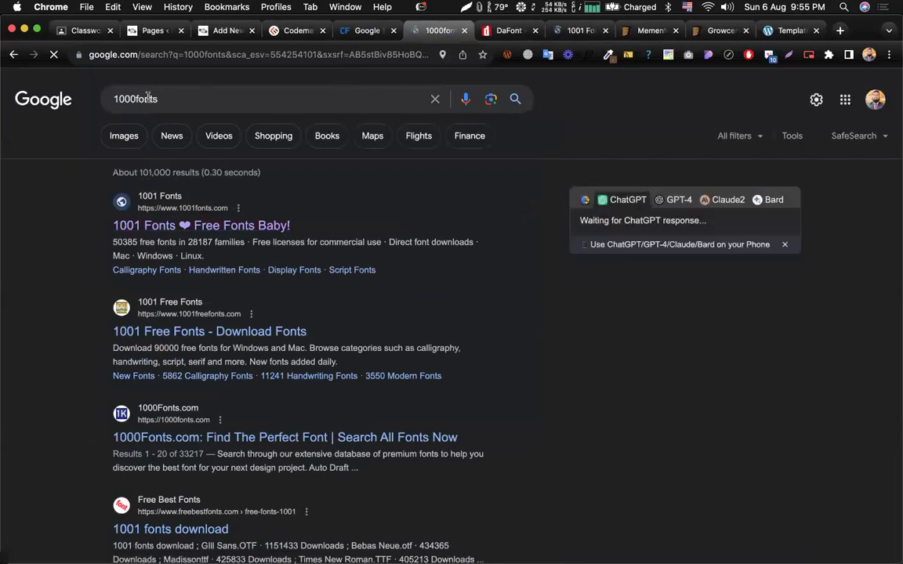
Step: Search DaFont for 'Google Sans', which finds 0 fonts
click(487, 30)
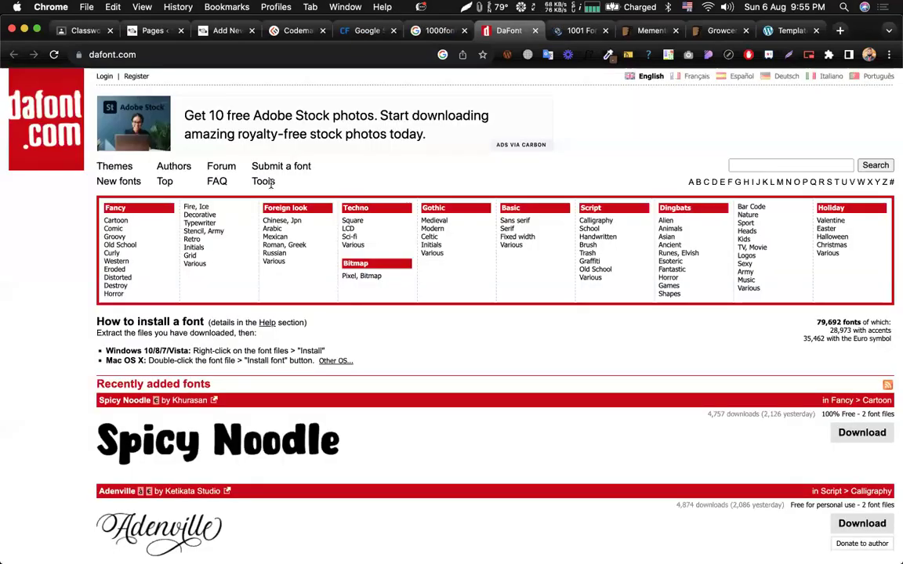
scroll(631, 162, down, 2)
scroll(776, 155, up, 2)
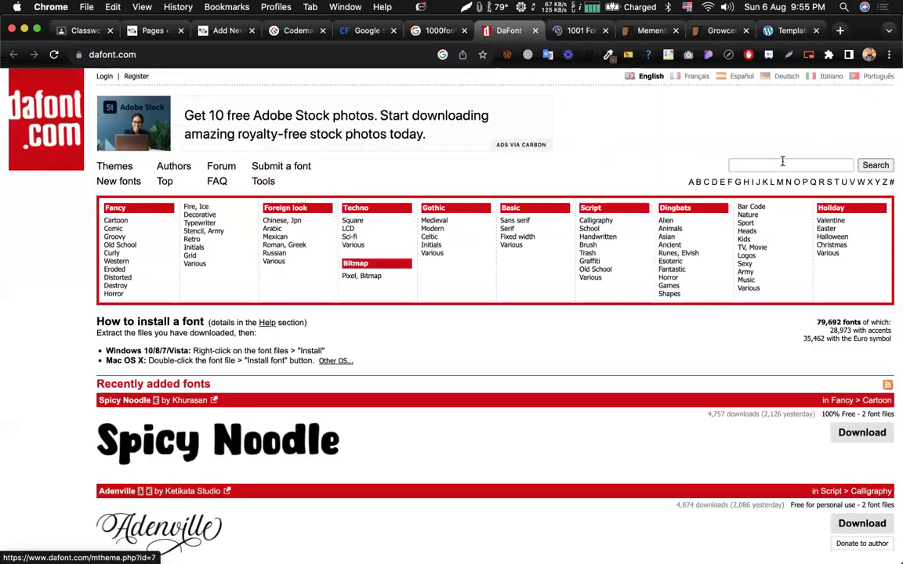
click(782, 162)
text(Google Sans)
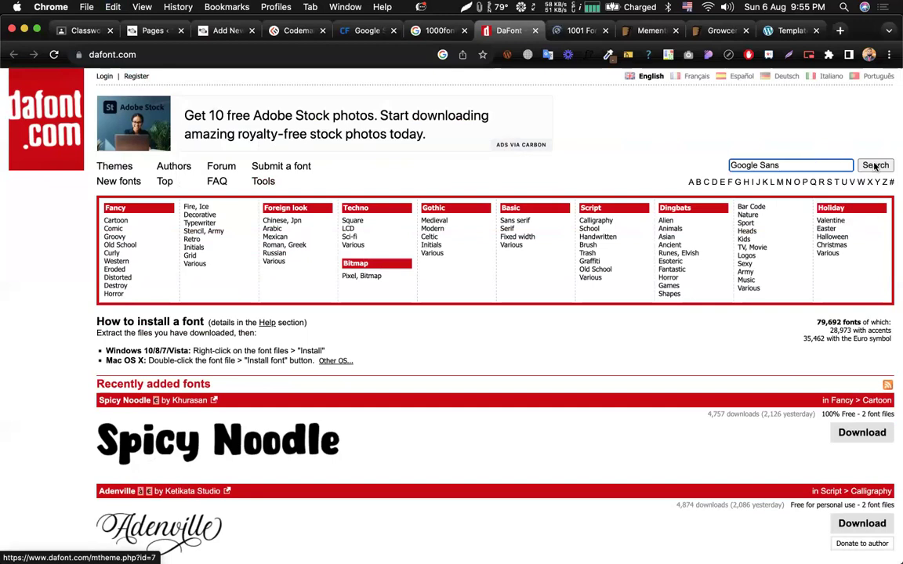
click(875, 165)
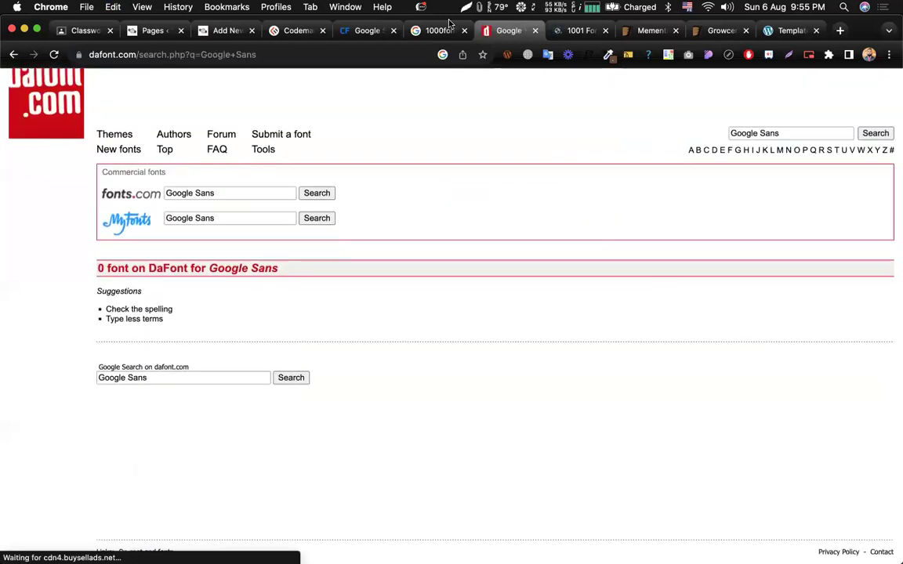
Step: On 1001 Fonts, clear 'Google Sans' typed by mistake into the sample preview field
click(568, 30)
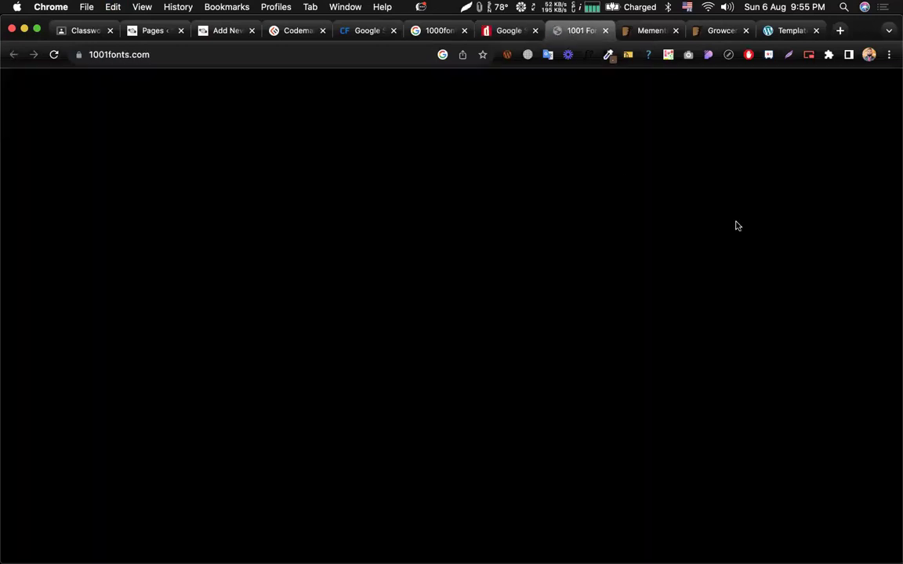
click(154, 261)
text(Google Sans)
key(super+a)
key(BackSpace)
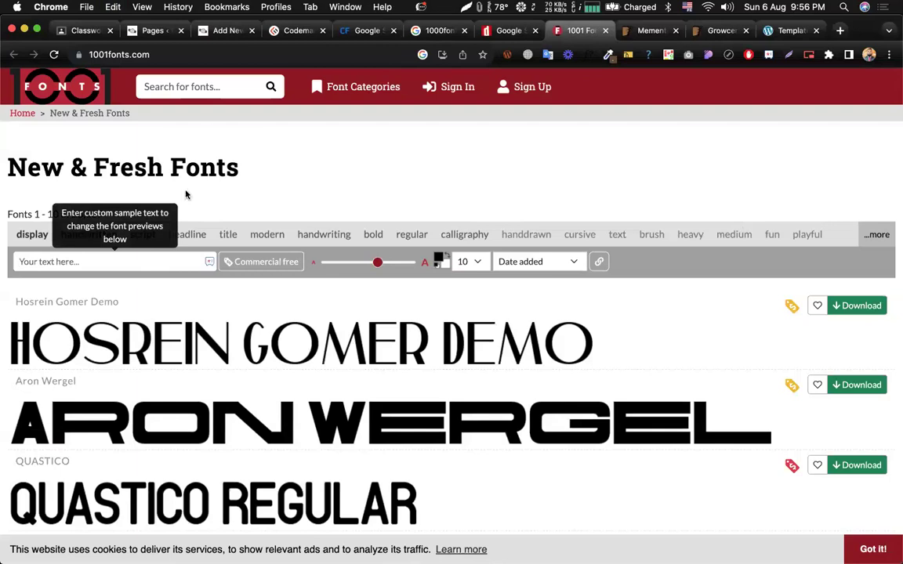
Step: Search 1001 Fonts for 'Google Sans' and browse the 335 sans fonts returned
click(191, 91)
text(Google Sans)
key(Return)
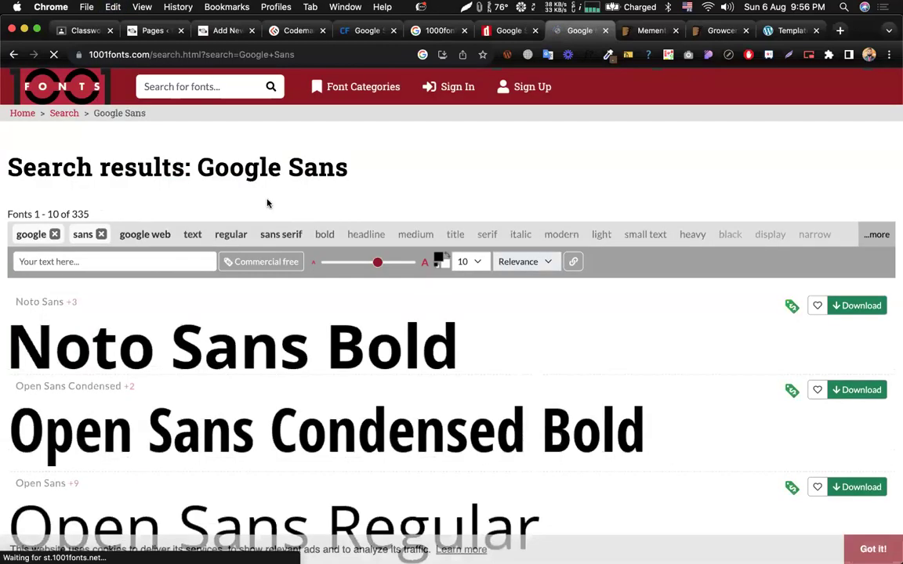
scroll(127, 324, down, 1)
scroll(60, 400, down, 3)
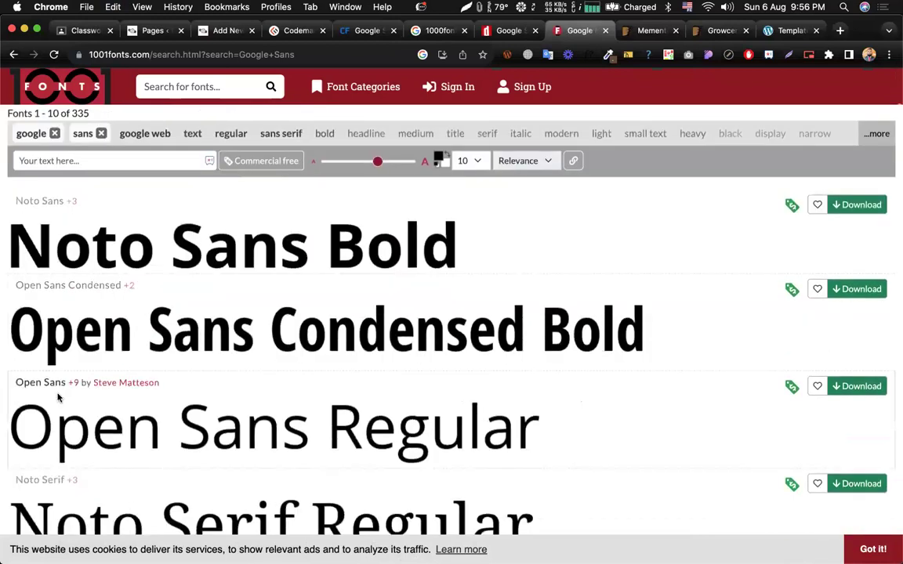
scroll(39, 377, down, 7)
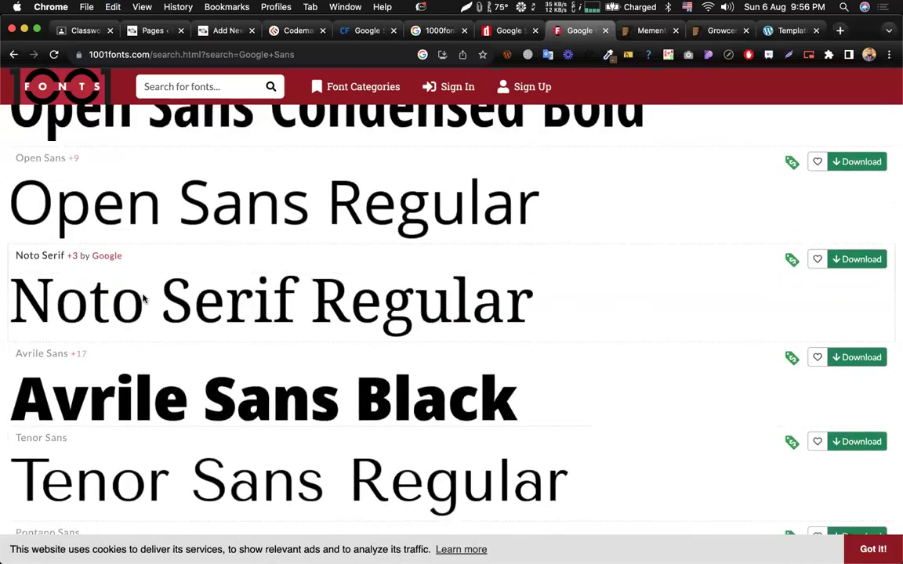
scroll(23, 329, down, 5)
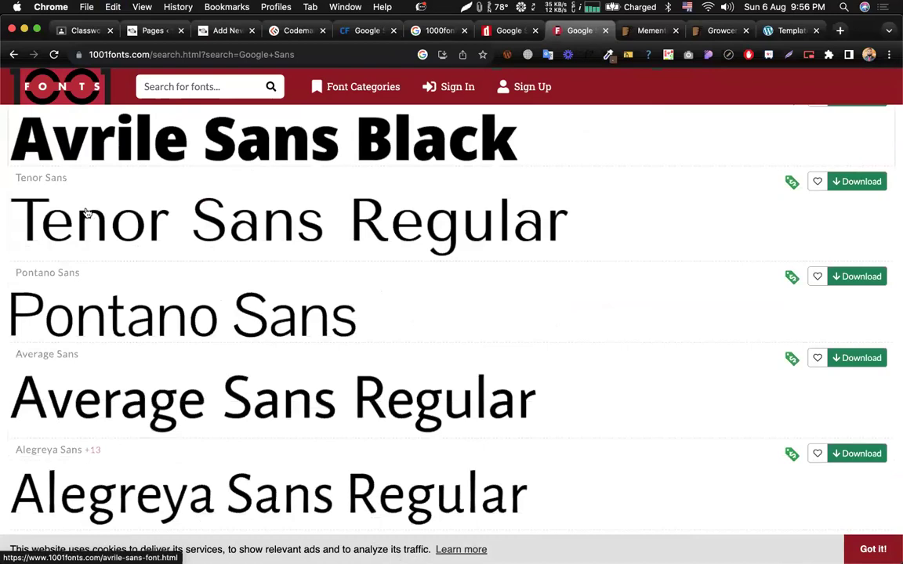
scroll(81, 211, up, 7)
scroll(235, 137, up, 5)
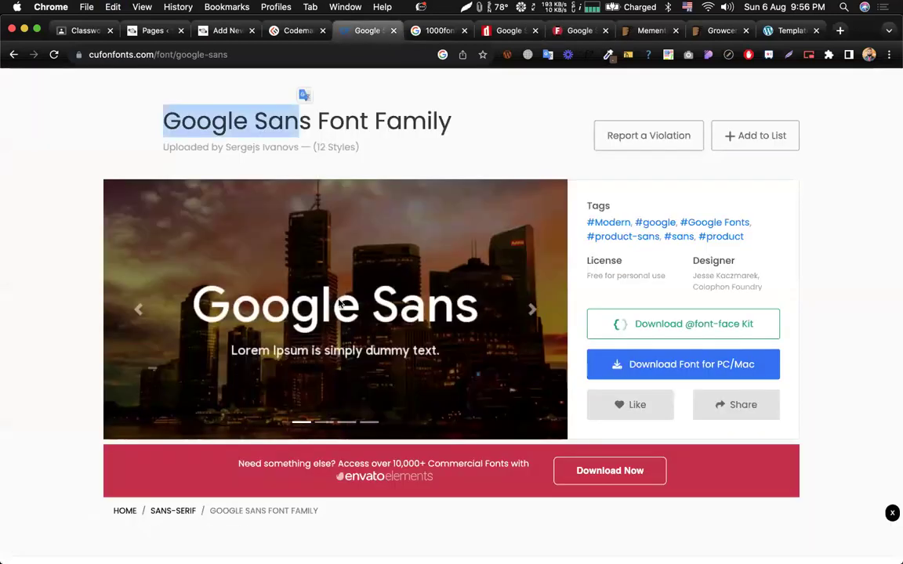
scroll(406, 194, down, 1)
Step: Download google-sans-cufonfonts.zip from Cufon Fonts and confirm it in Chrome's downloads list
scroll(406, 194, up, 3)
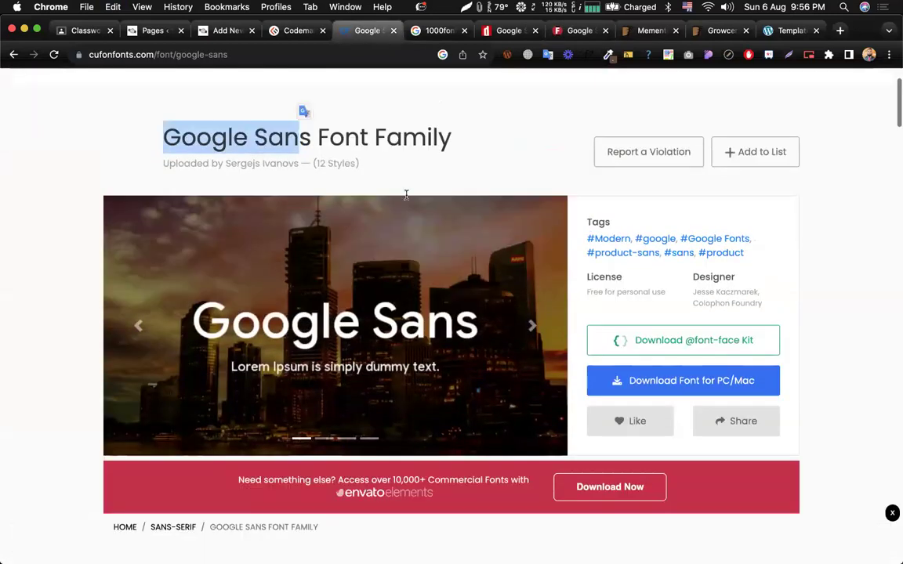
click(405, 194)
scroll(431, 199, down, 4)
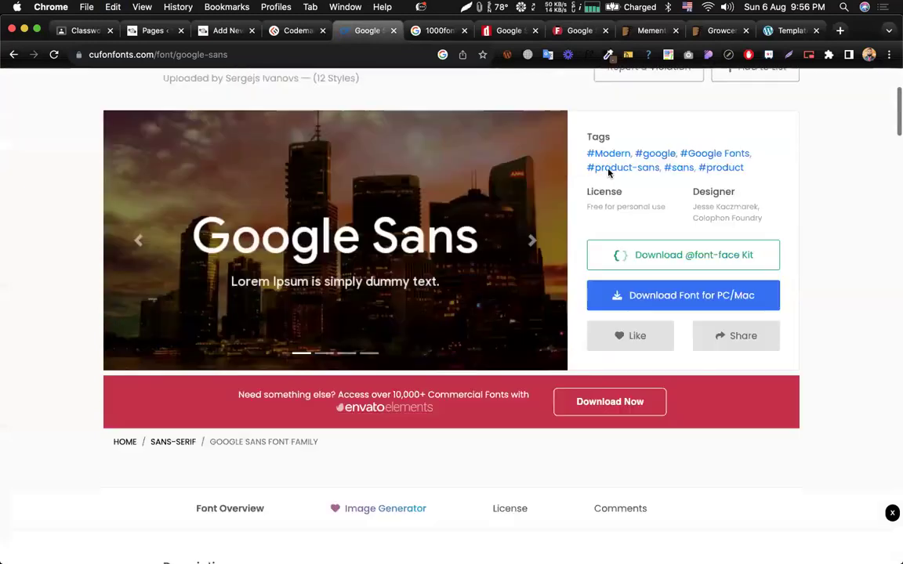
click(648, 275)
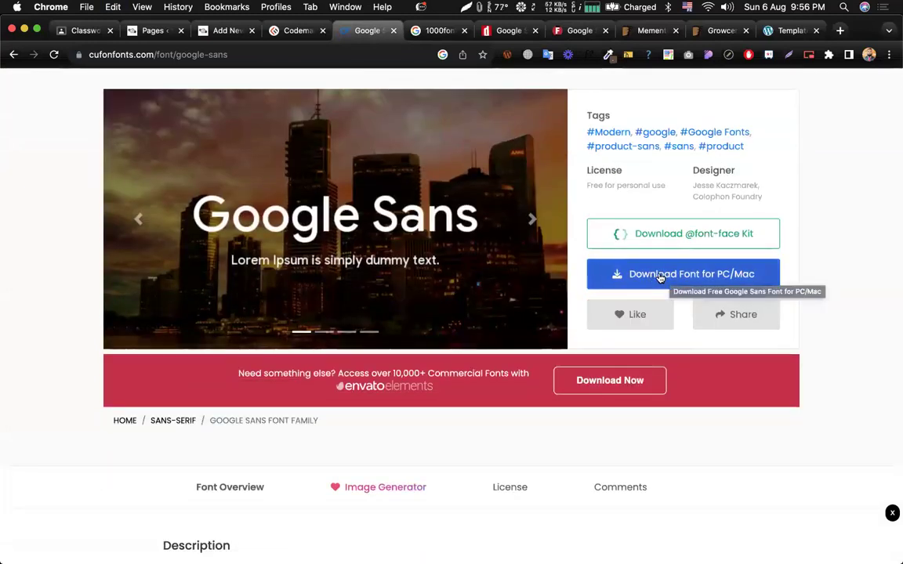
scroll(660, 274, down, 5)
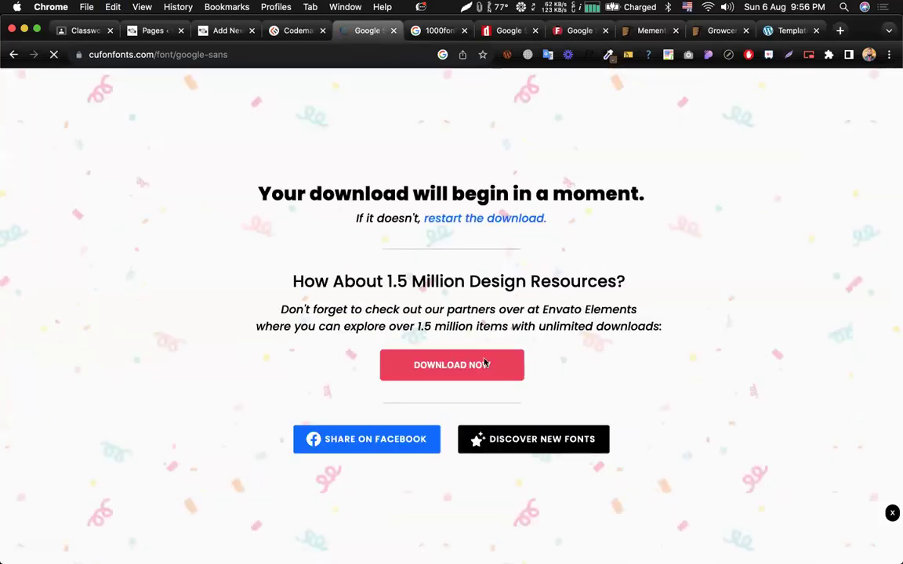
click(474, 364)
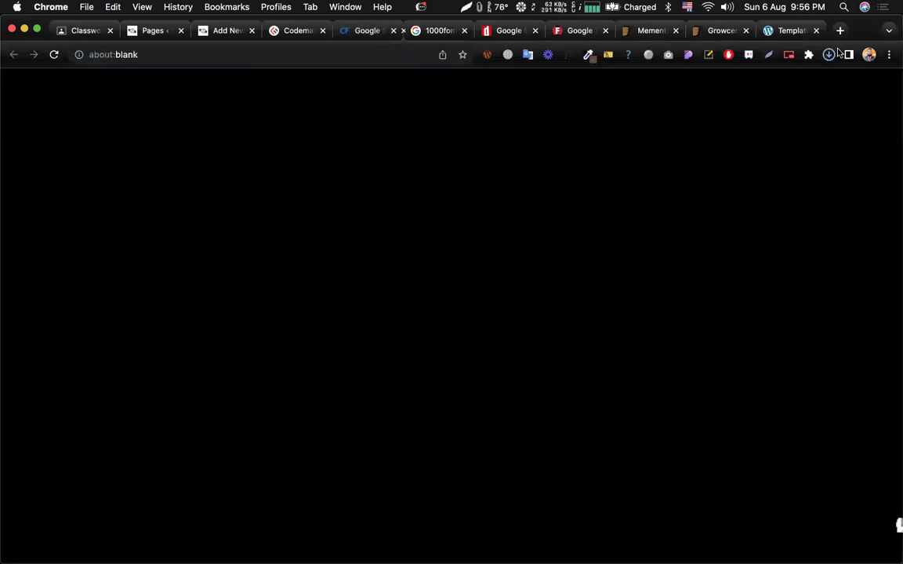
click(829, 54)
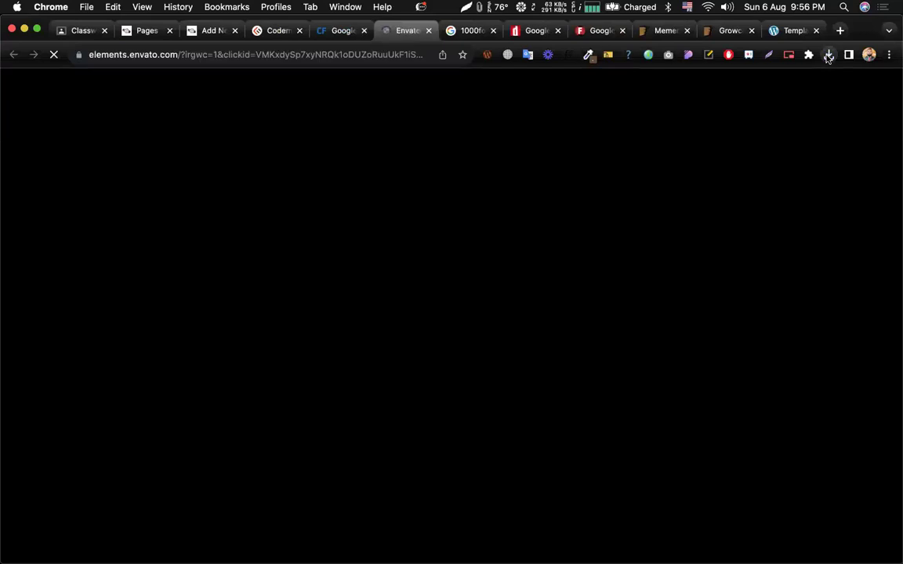
click(828, 55)
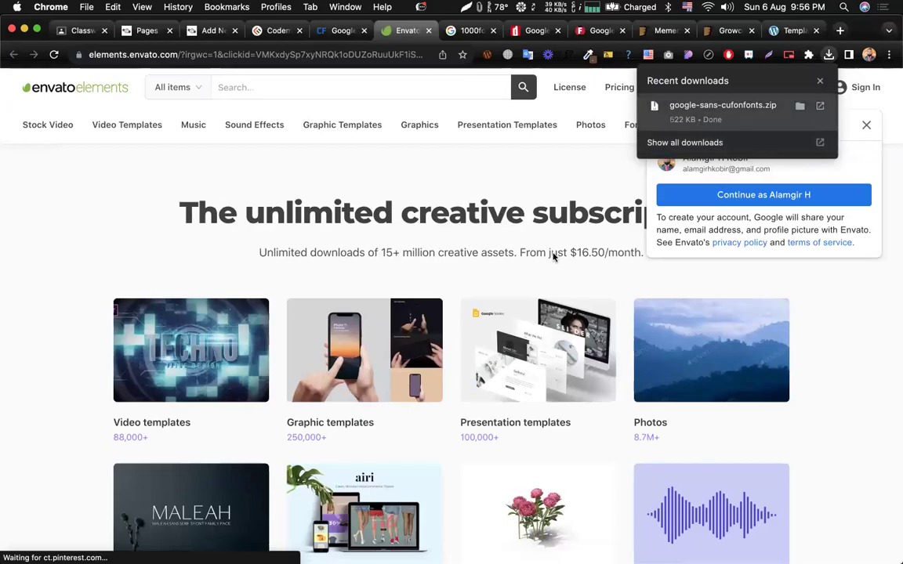
Step: Open Jotti's malware scanner at virusscan.jotti.org
key(ctrl+Up)
click(416, 216)
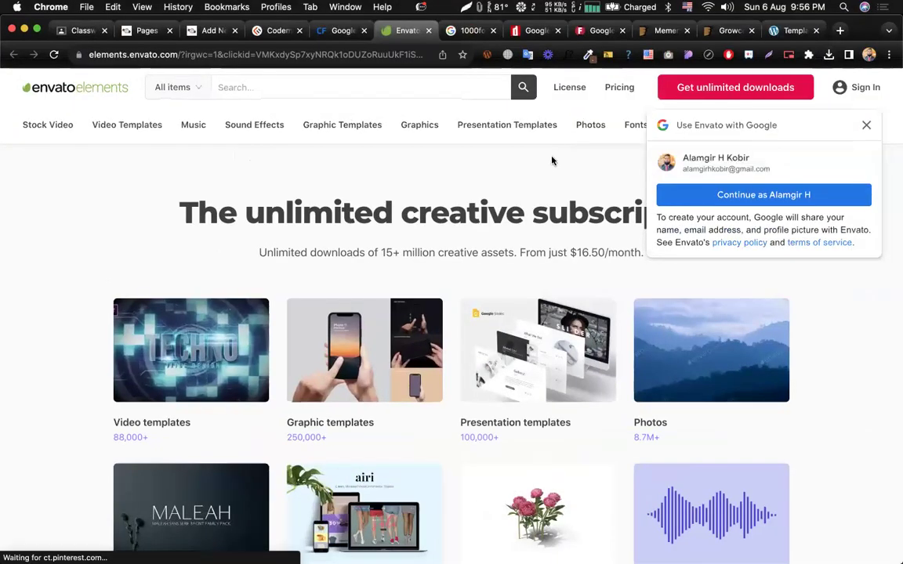
click(303, 55)
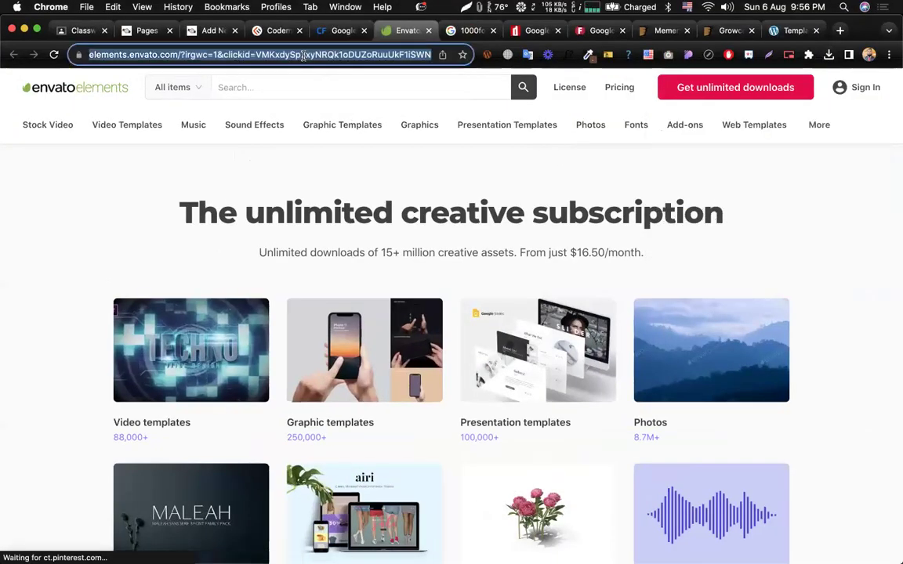
text(virusscan.jotti.org)
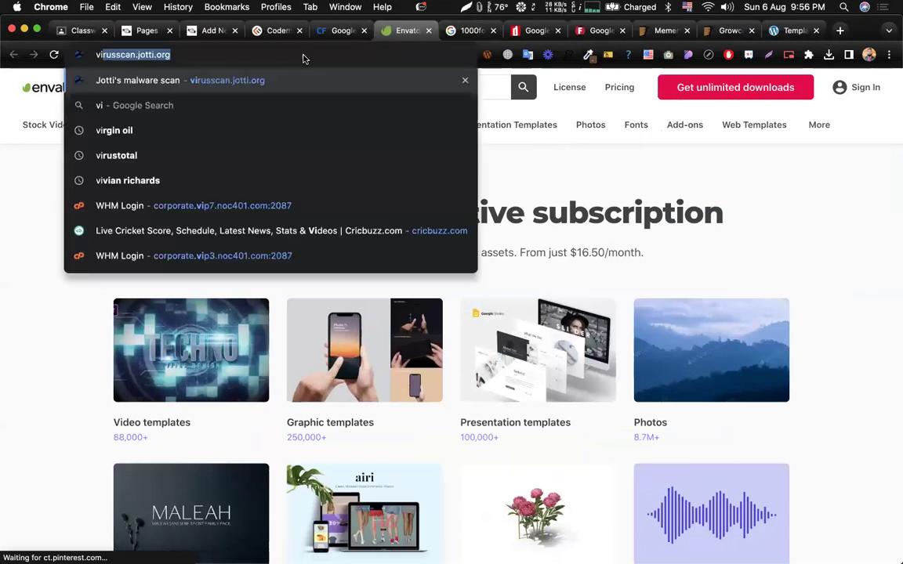
key(Return)
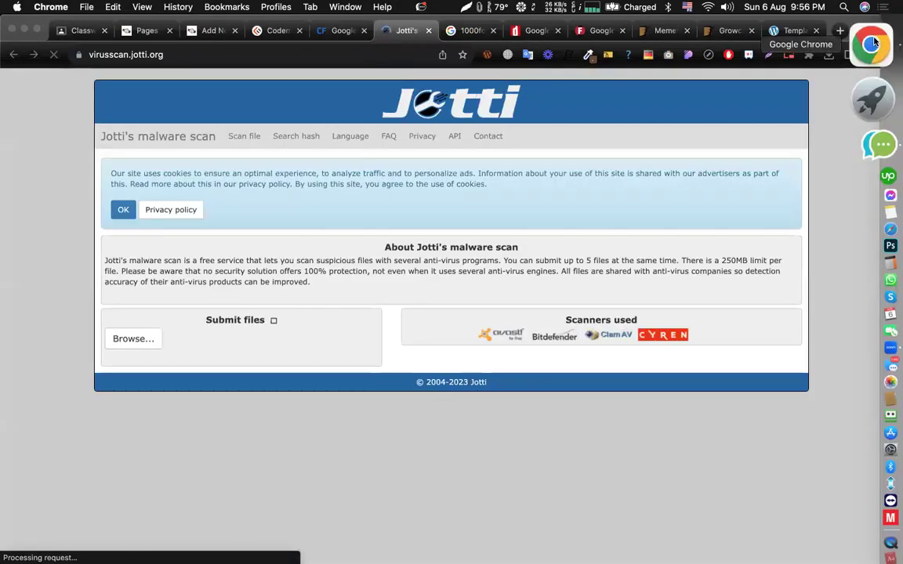
Step: Scan google-sans-cufonfonts.zip from Downloads; 0 of 14 scanners report malware
click(877, 25)
drag(341, 96, 154, 312)
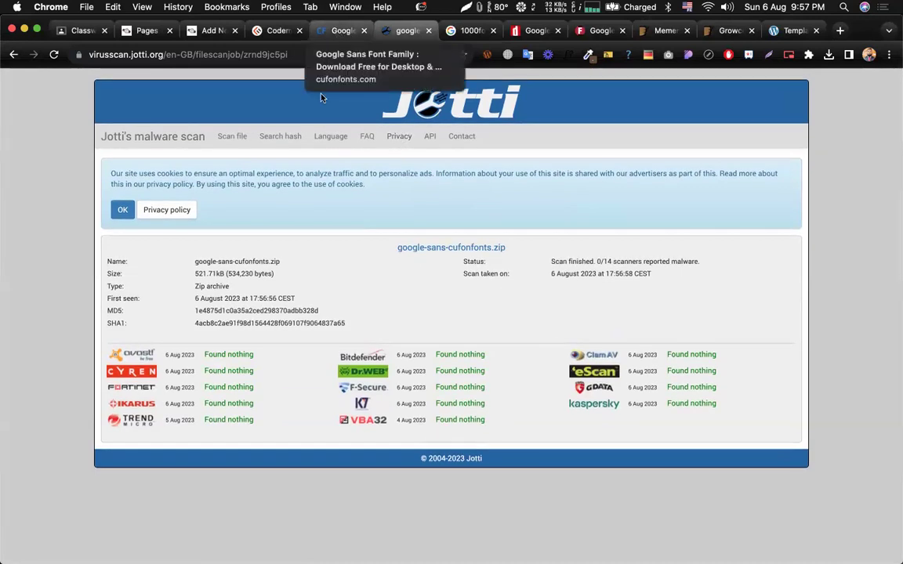
click(212, 31)
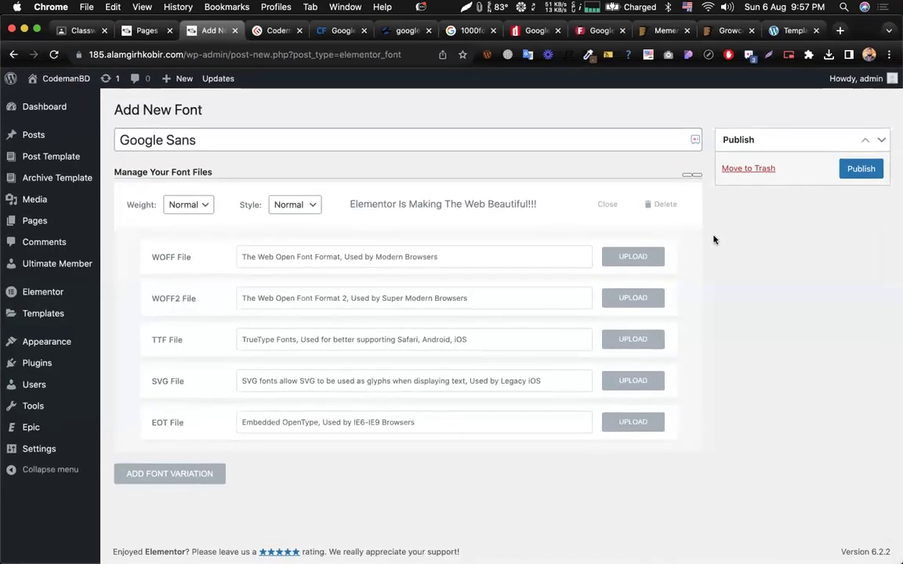
Step: Extract google-sans-cufonfonts.zip, open its folder, and return to the Add New Font page
key(ctrl+Up)
click(613, 171)
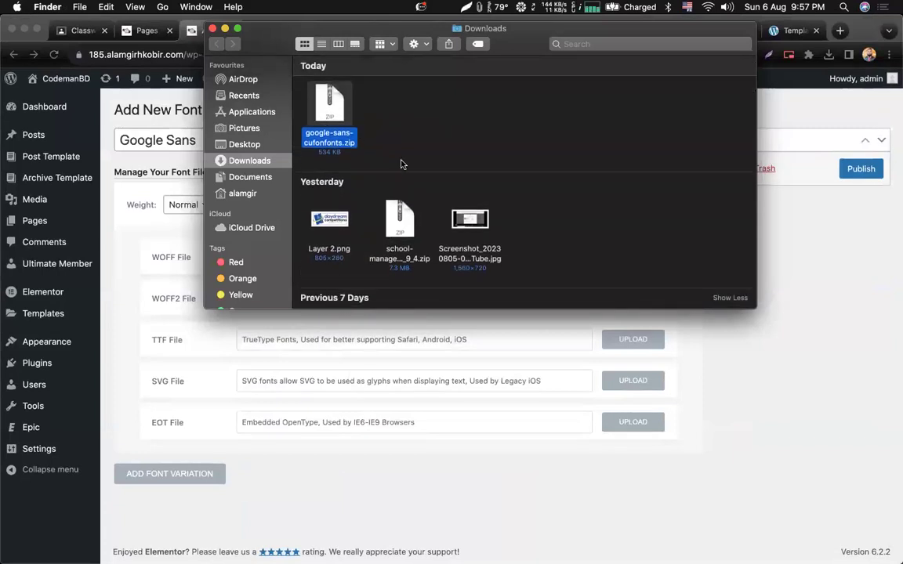
key(super+o)
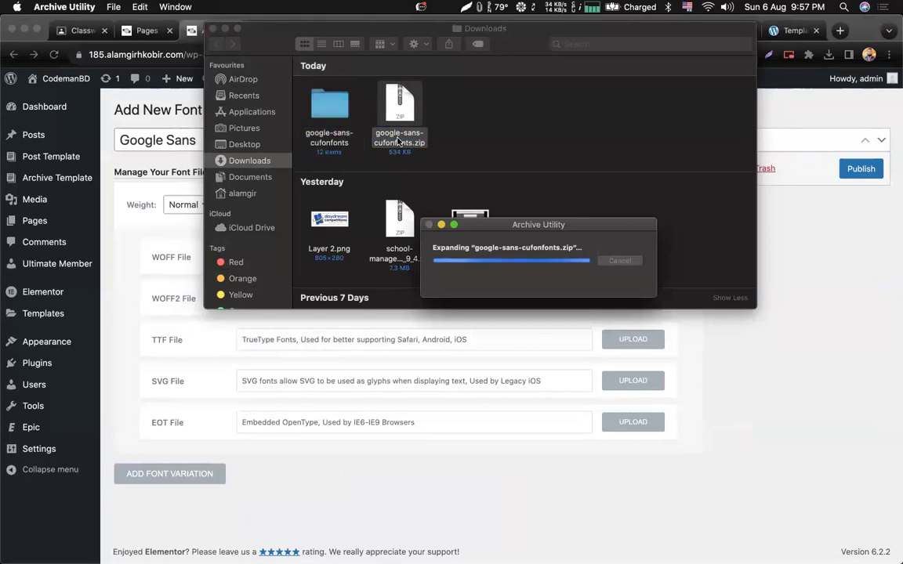
double_click(331, 107)
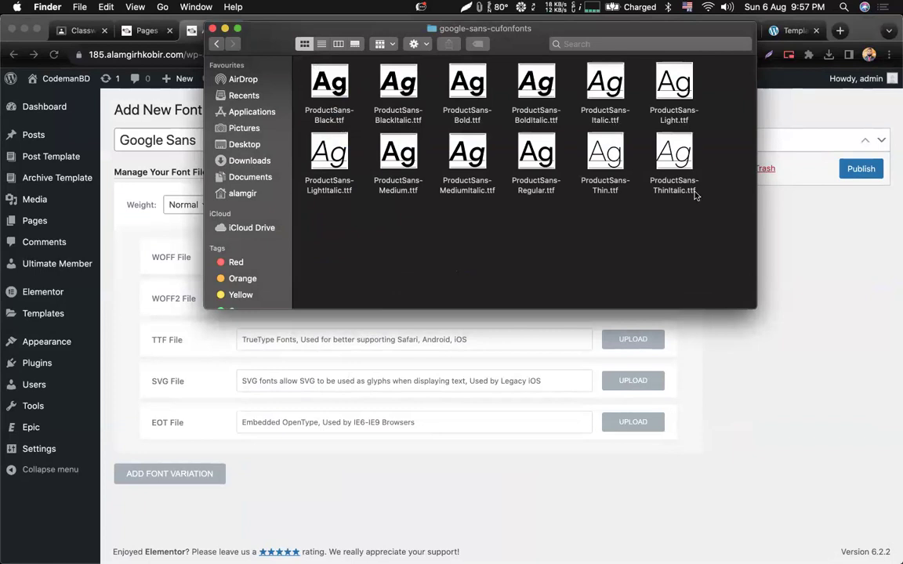
click(230, 396)
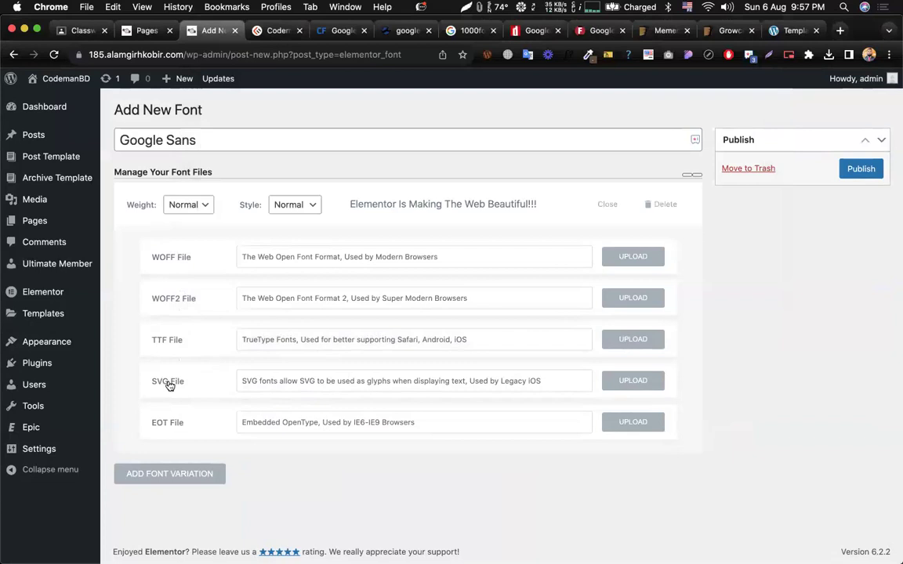
Step: Open the TTF File upload dialog and bring the google-sans-cufonfonts folder forward
drag(143, 341, 188, 341)
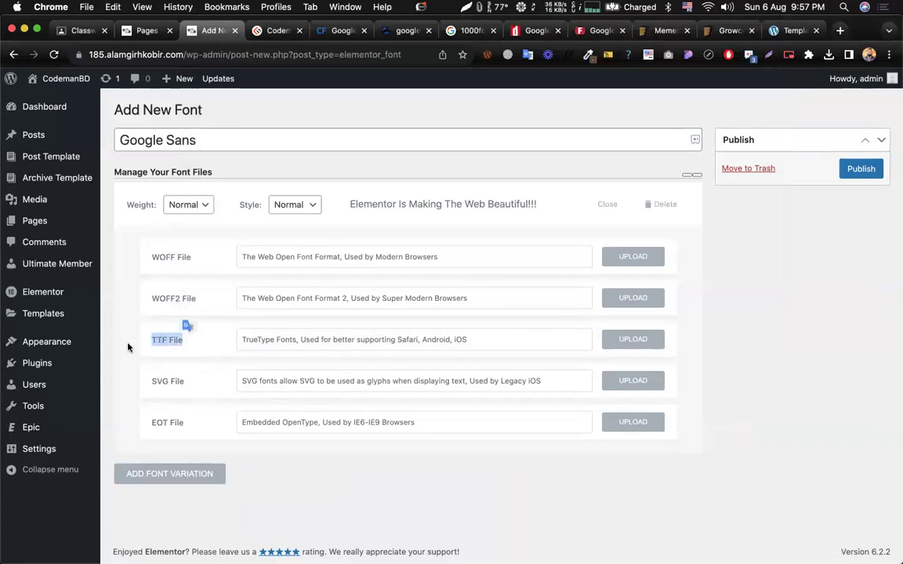
click(154, 313)
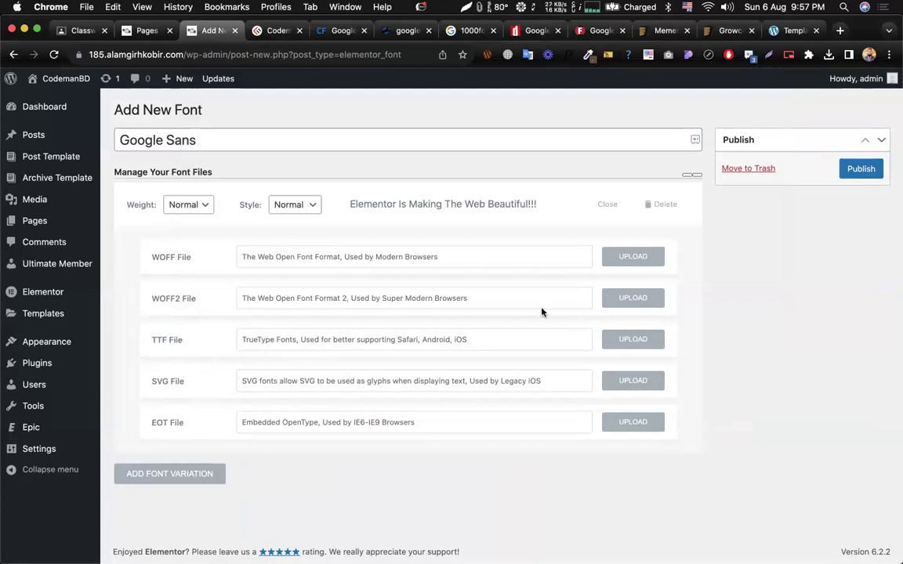
click(635, 338)
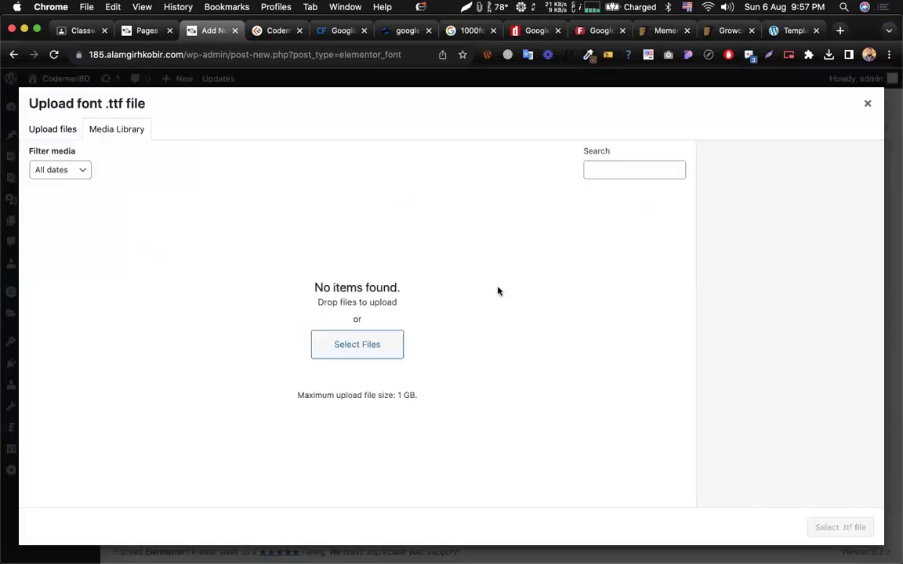
key(ctrl+Up)
click(556, 199)
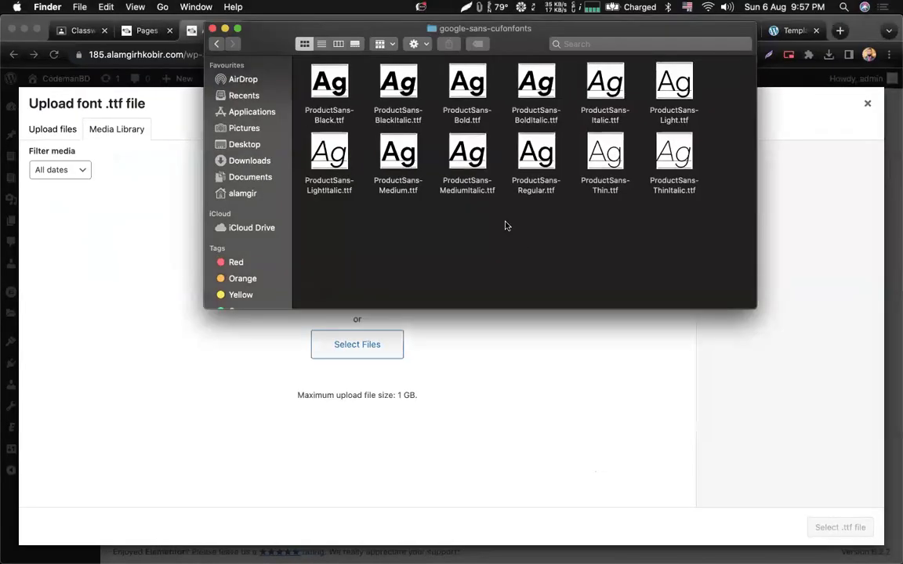
Step: Upload ProductSans-Regular, Bold and Medium .ttf files into the media library
click(536, 153)
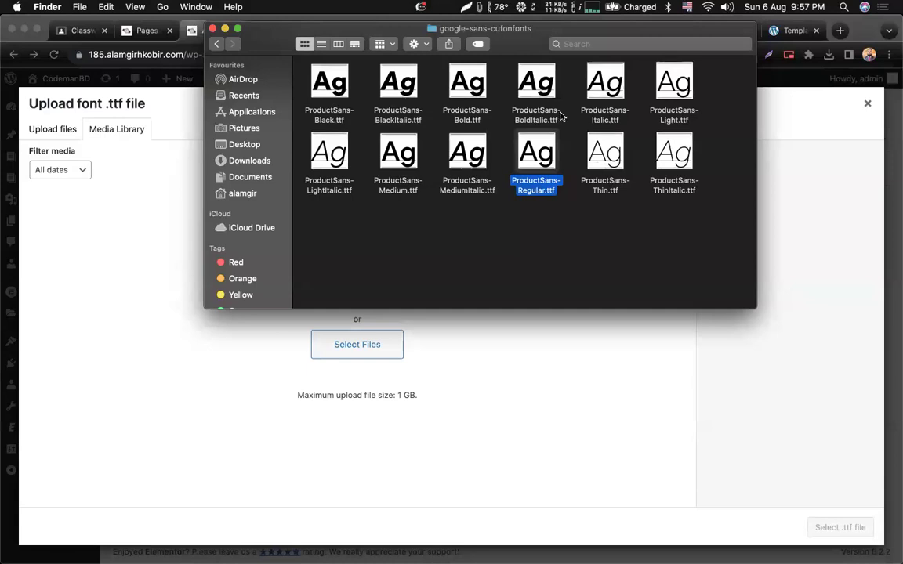
super+click(532, 85)
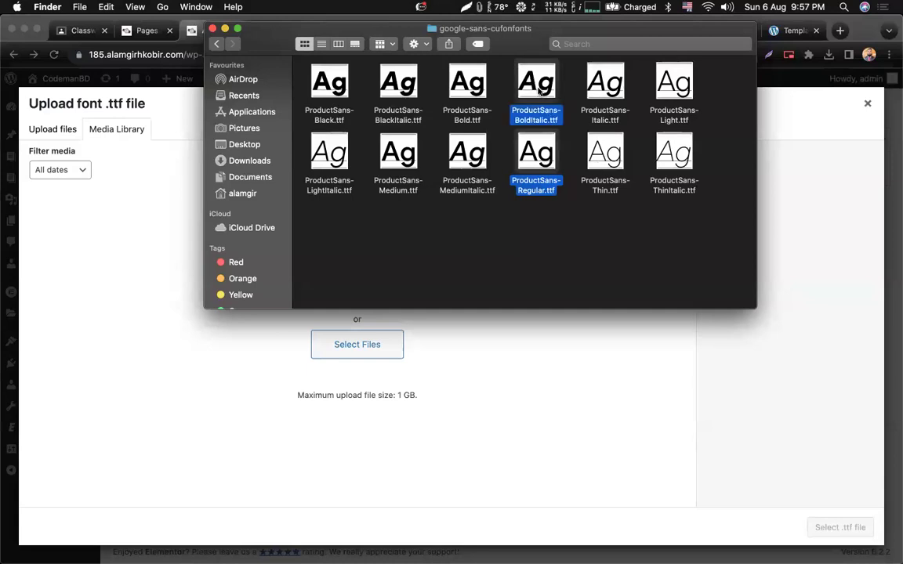
super+click(538, 92)
super+click(467, 88)
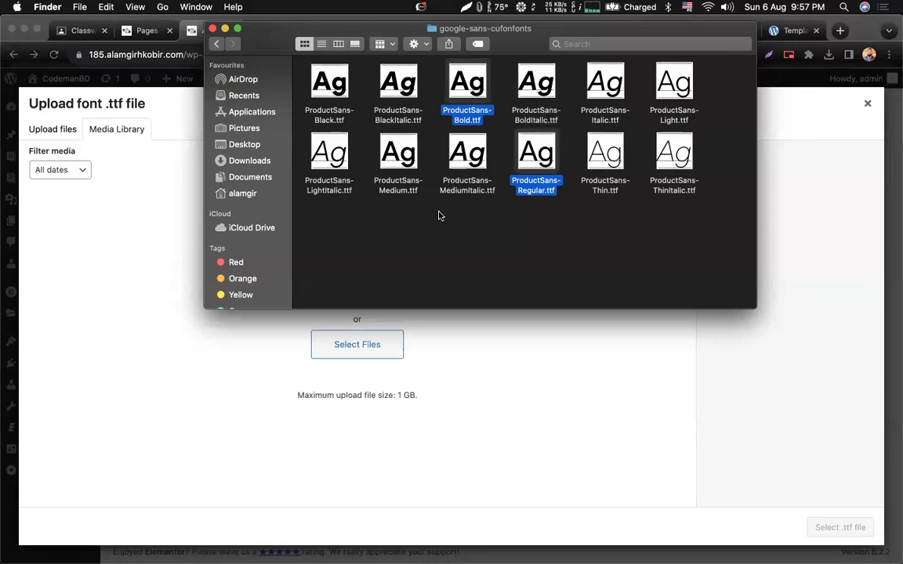
super+click(407, 160)
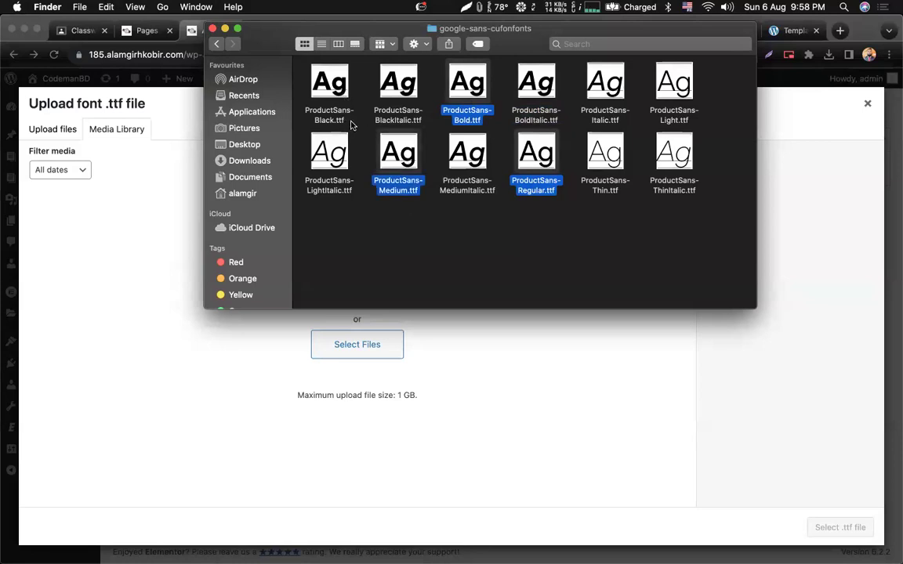
drag(536, 157, 461, 385)
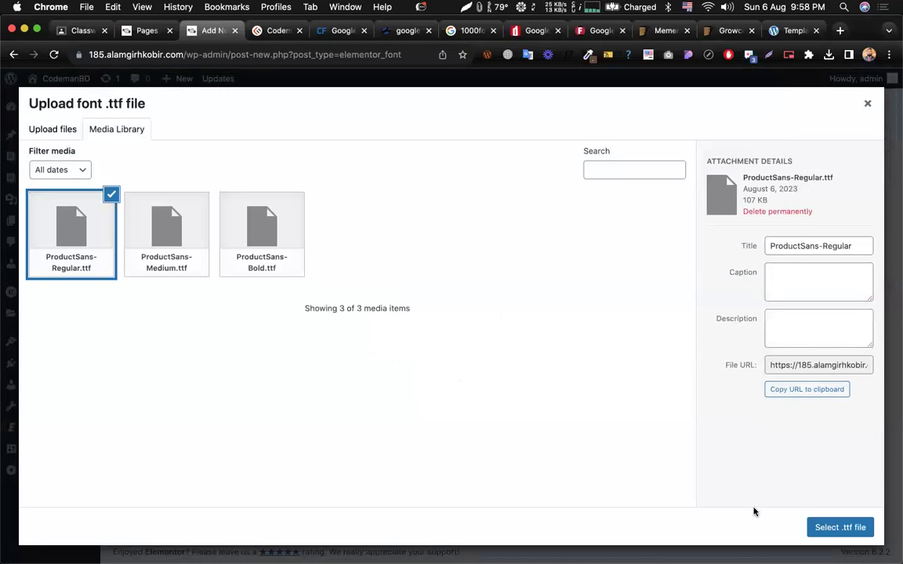
Step: Attach ProductSans-Regular.ttf to the first, Normal-weight font variation
click(180, 241)
click(237, 240)
click(130, 240)
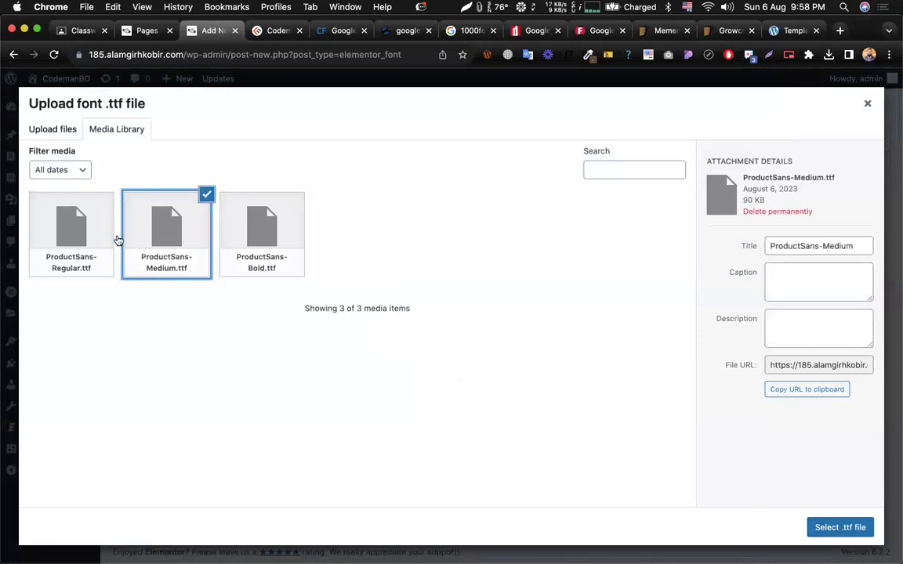
click(73, 249)
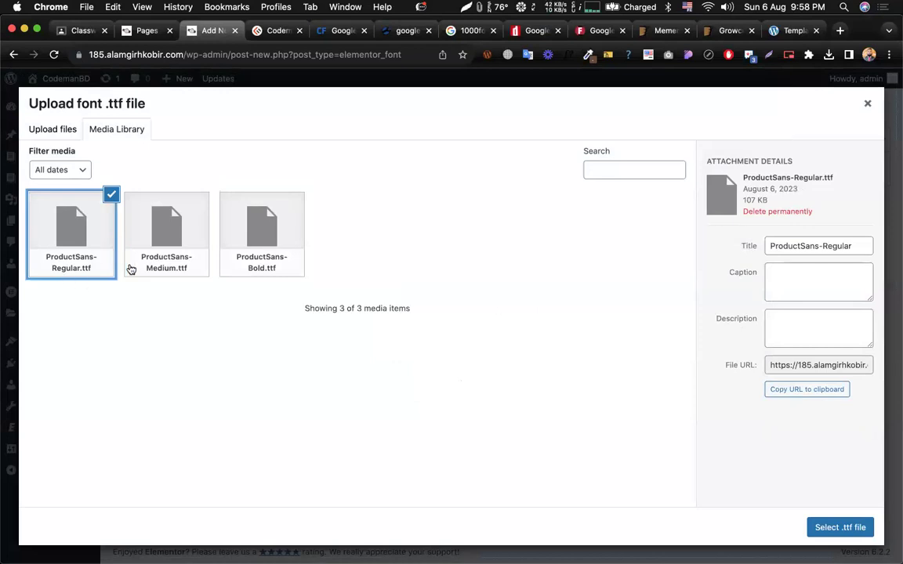
click(836, 528)
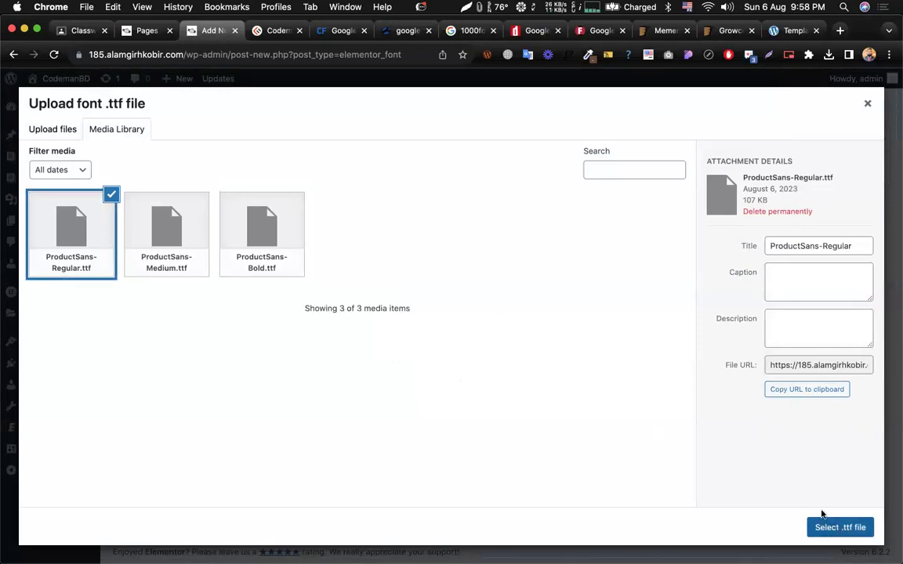
Step: Add a second variation with weight 500 holding ProductSans-Medium.ttf
click(191, 474)
scroll(430, 403, down, 5)
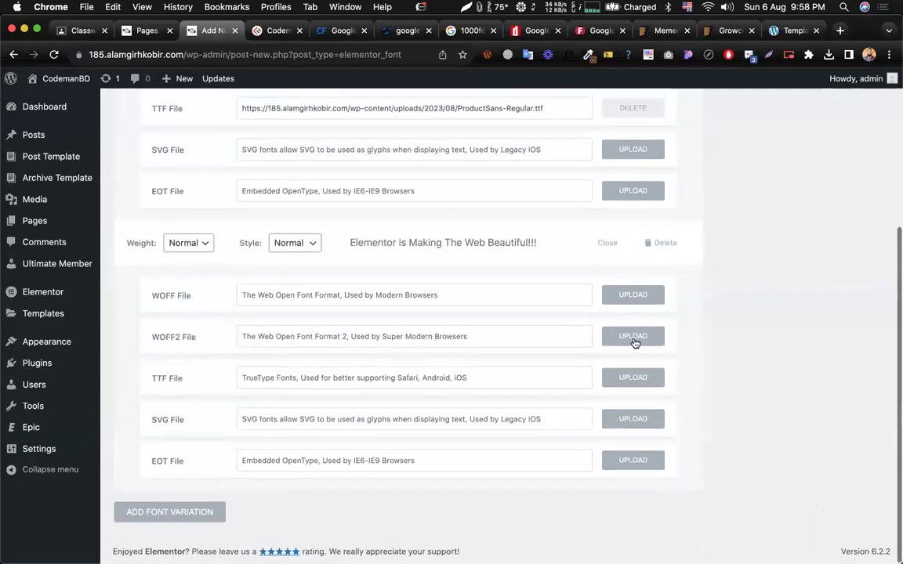
click(199, 244)
click(241, 226)
scroll(241, 226, up, 5)
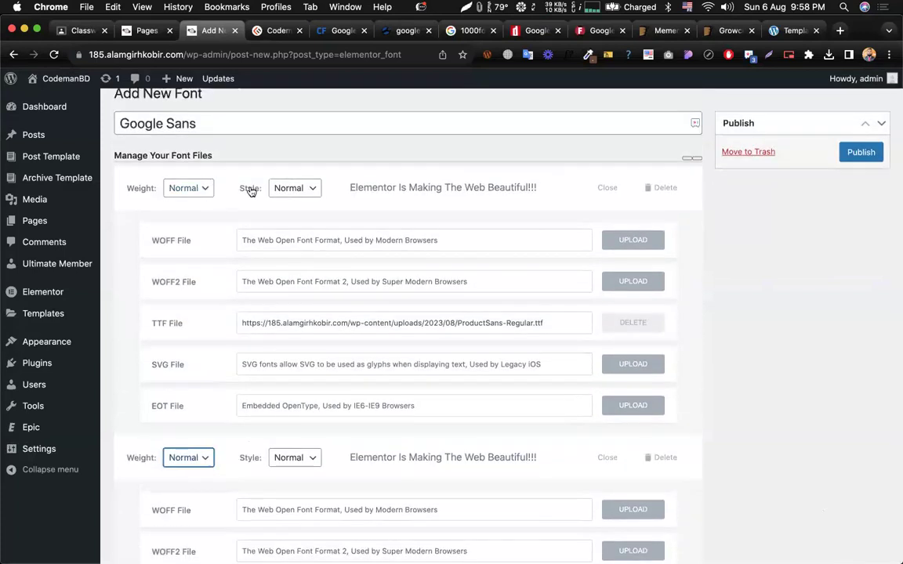
scroll(356, 190, down, 5)
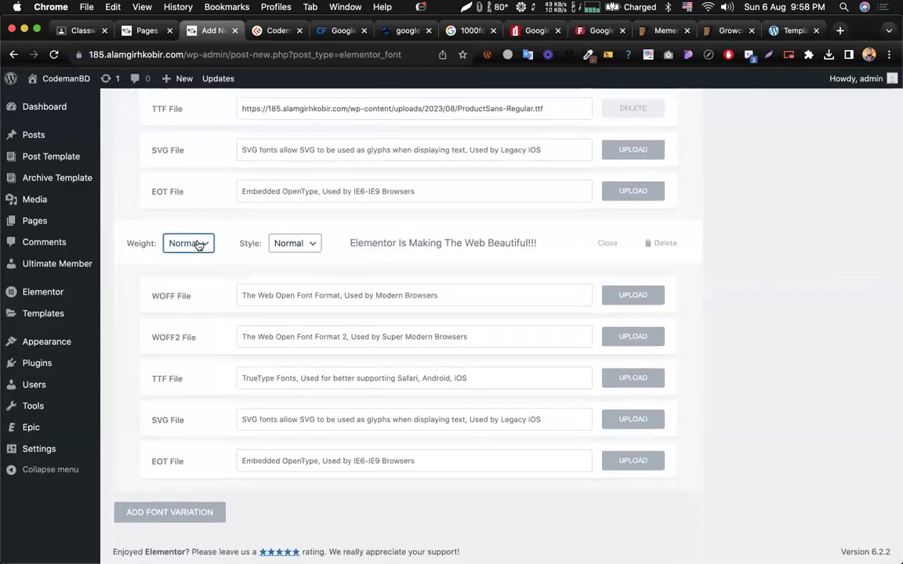
click(196, 244)
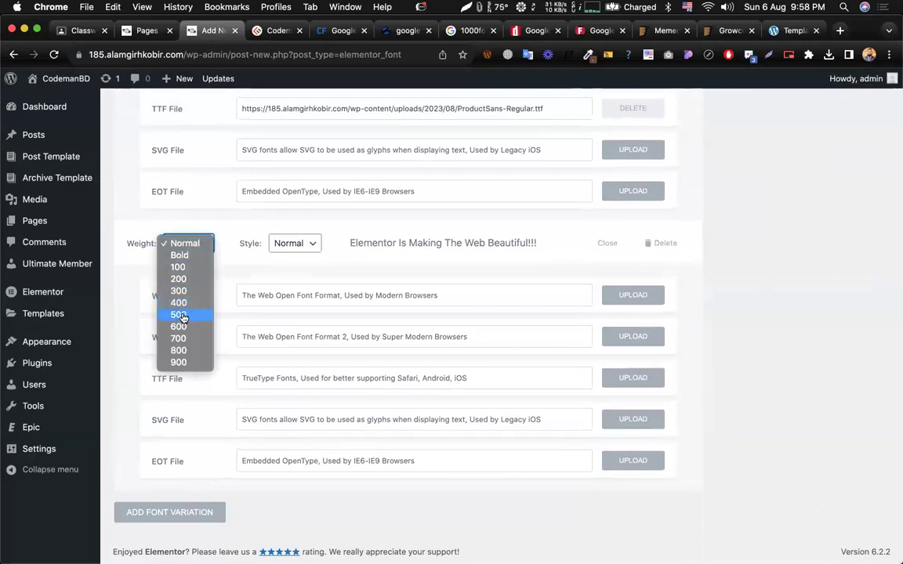
click(182, 318)
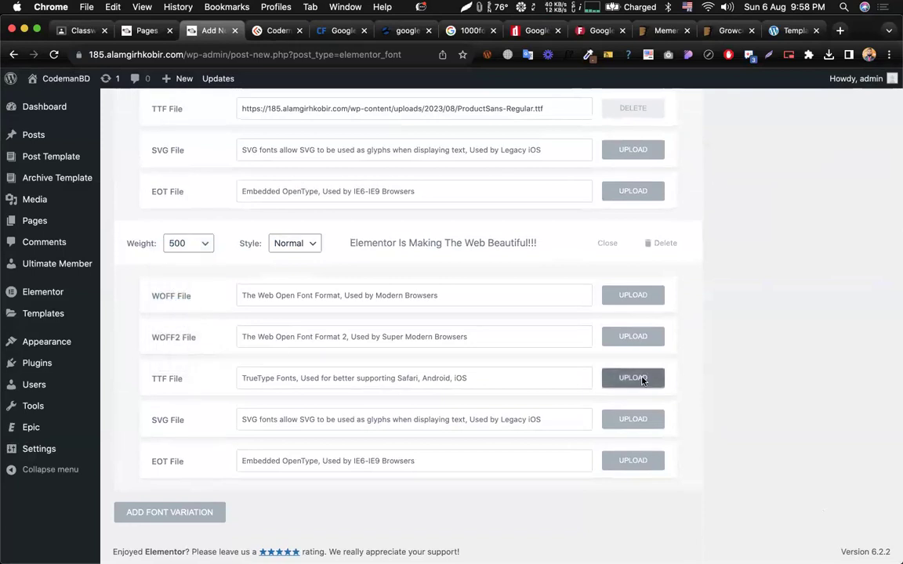
click(638, 379)
click(166, 235)
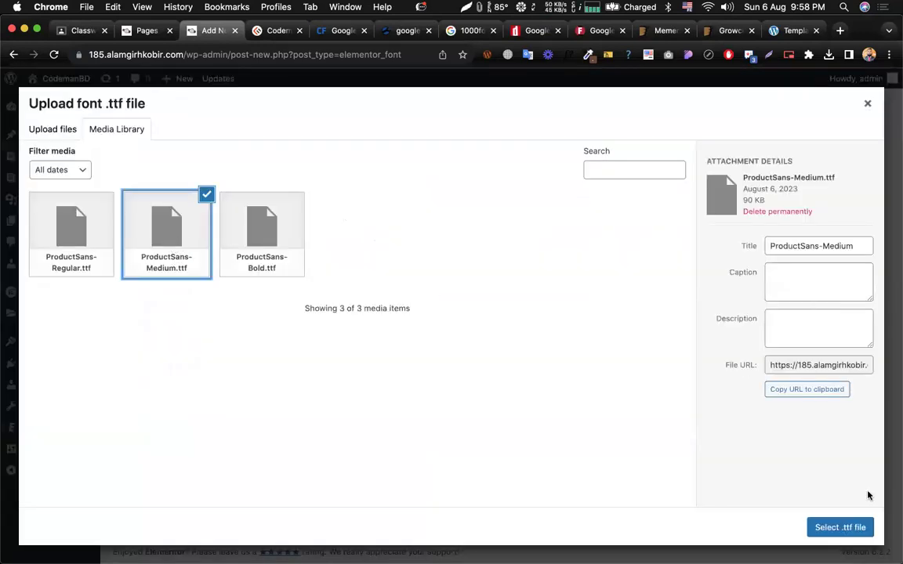
click(818, 527)
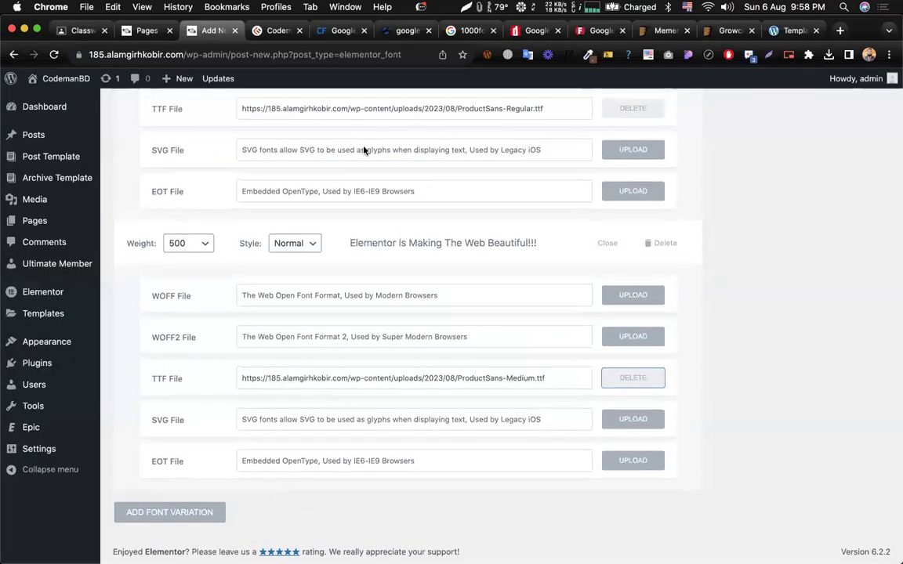
Step: Add a third variation with weight 700 holding ProductSans-Bold.ttf
click(168, 512)
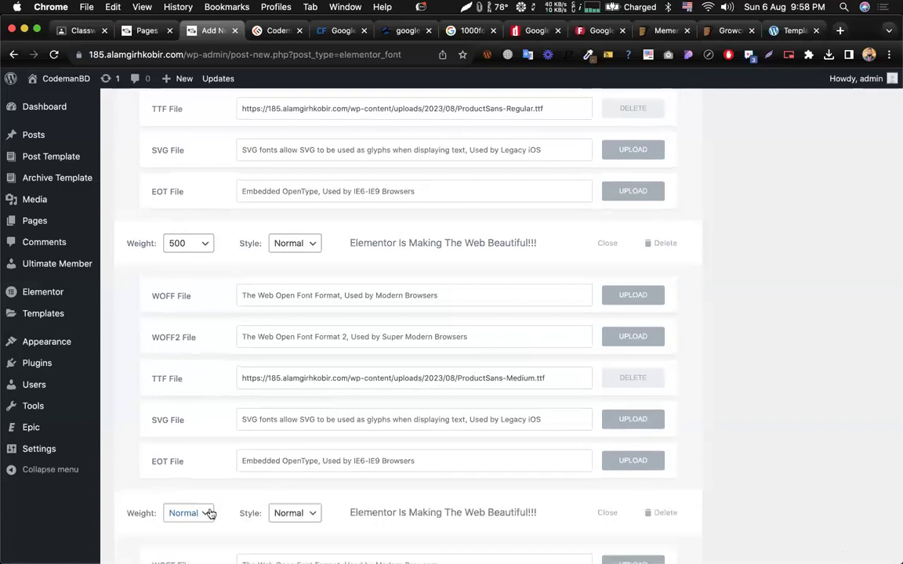
scroll(242, 512, down, 5)
click(193, 269)
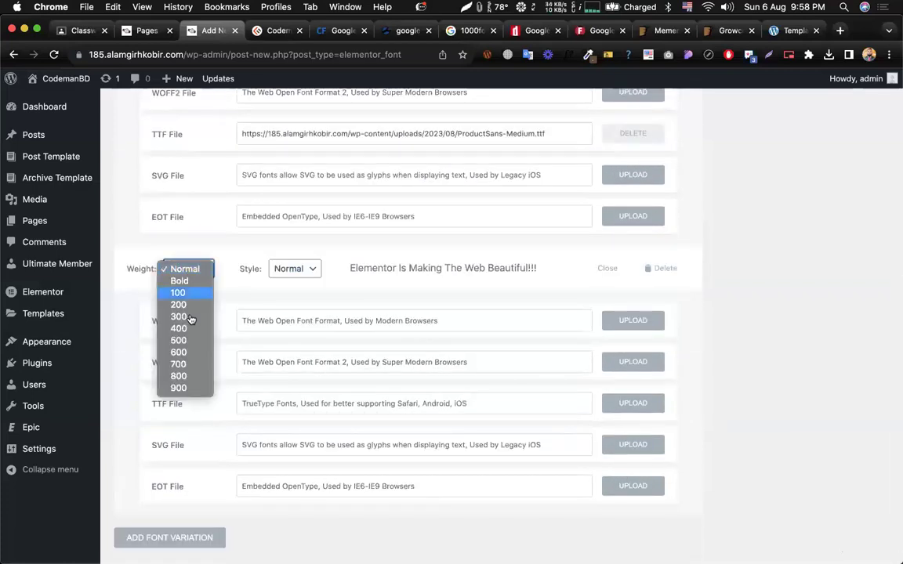
click(178, 364)
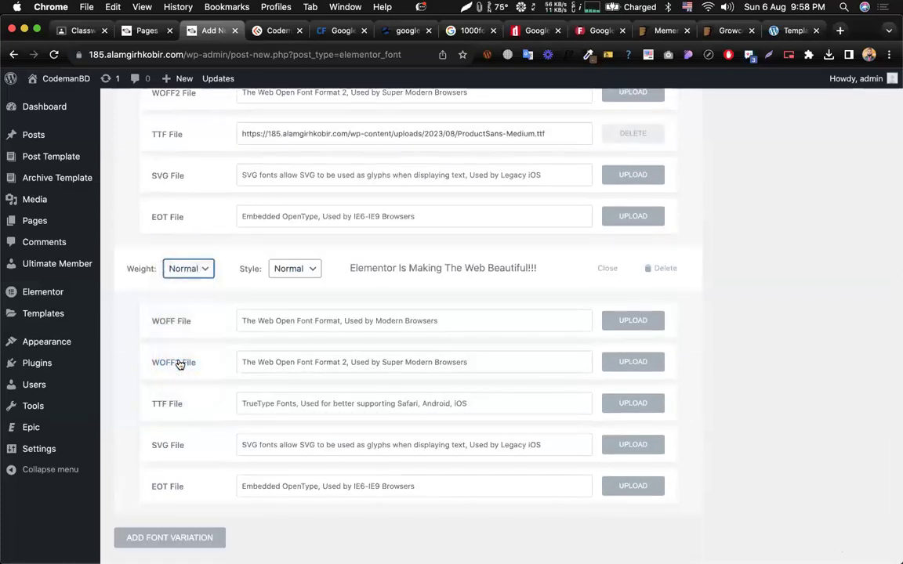
click(643, 402)
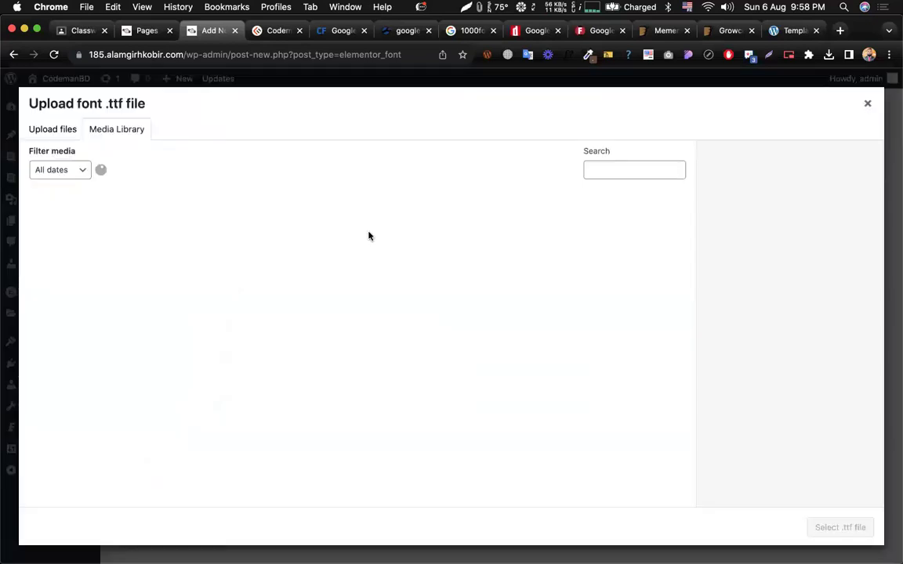
click(256, 245)
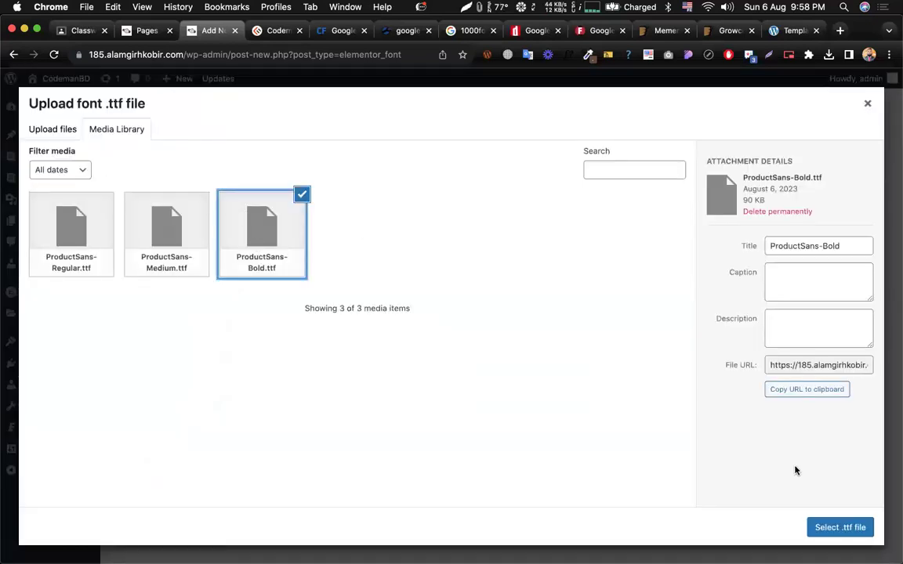
click(830, 527)
Step: Keep the 700 variation's style set to Normal
scroll(357, 531, up, 15)
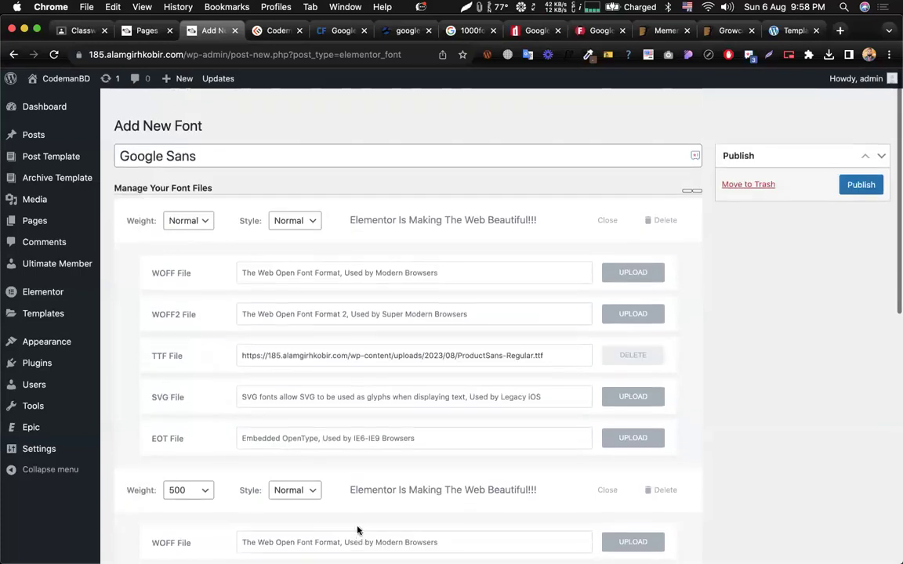
scroll(482, 489, down, 3)
scroll(482, 489, down, 3)
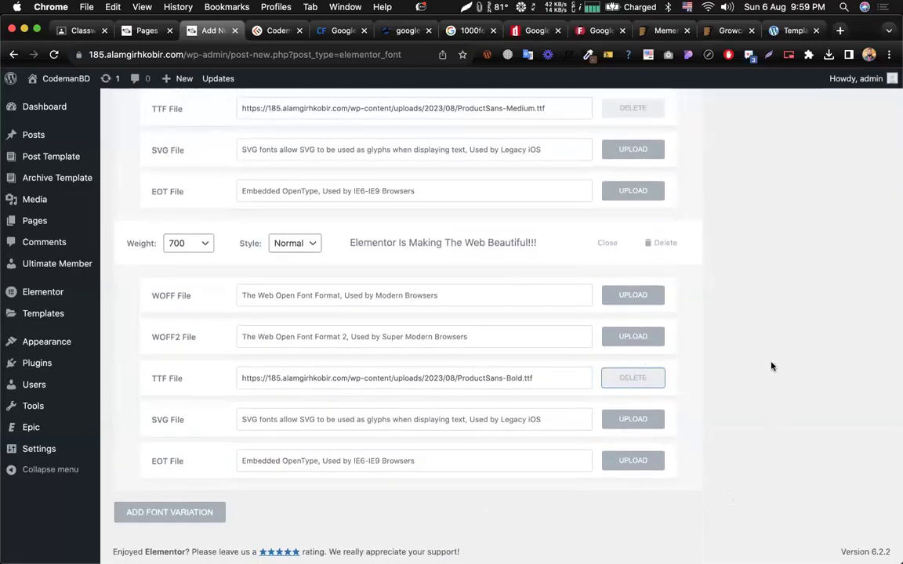
scroll(713, 318, up, 15)
scroll(770, 318, down, 15)
scroll(405, 370, up, 1)
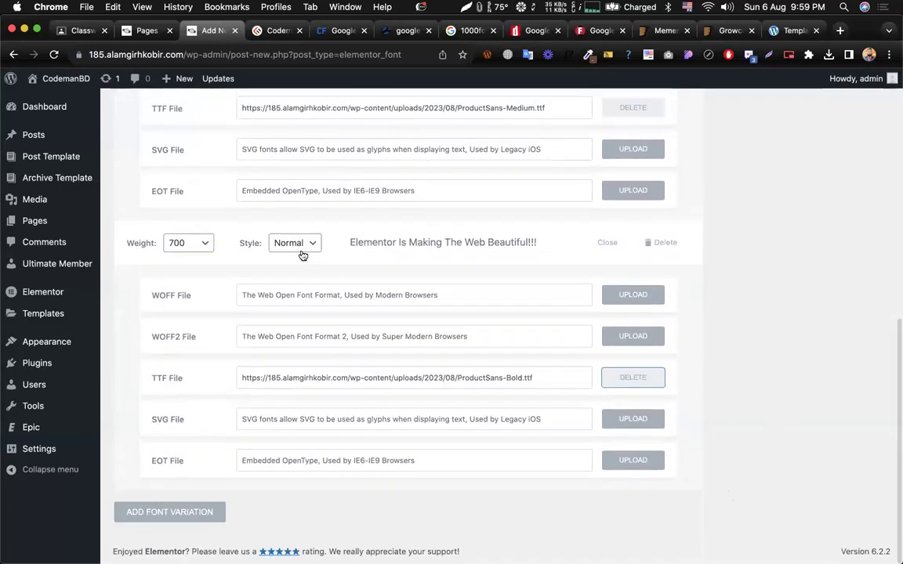
click(300, 243)
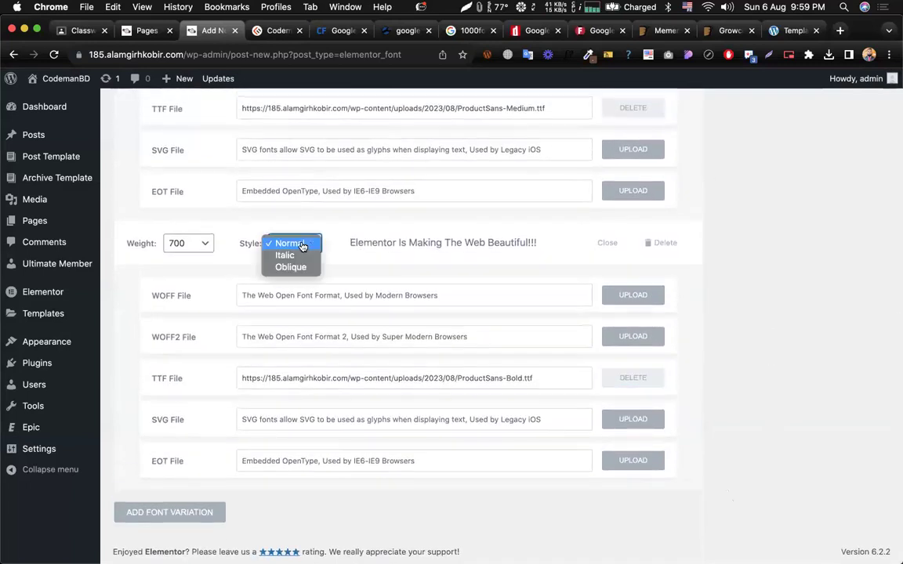
click(751, 267)
scroll(768, 263, up, 10)
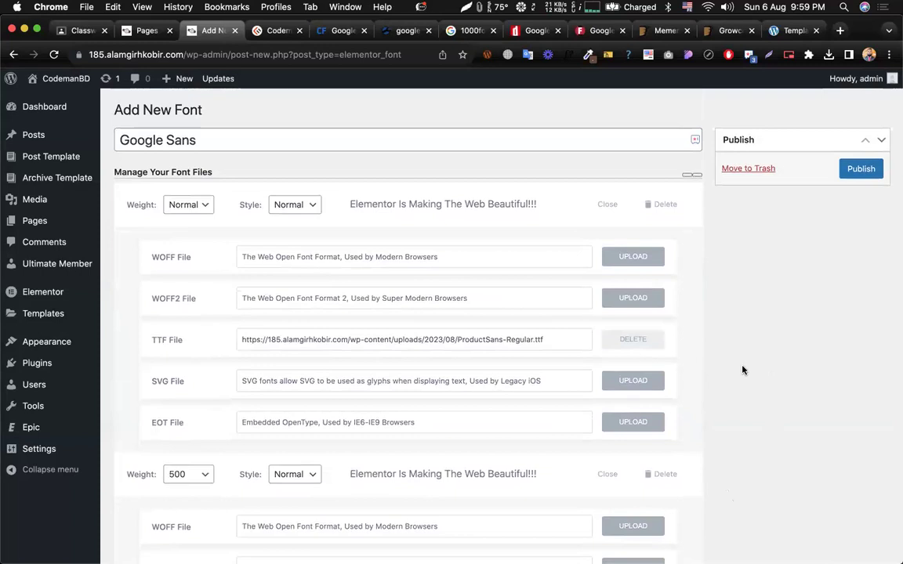
Step: Publish the Google Sans font, then open the Home page in the Elementor editor
click(861, 169)
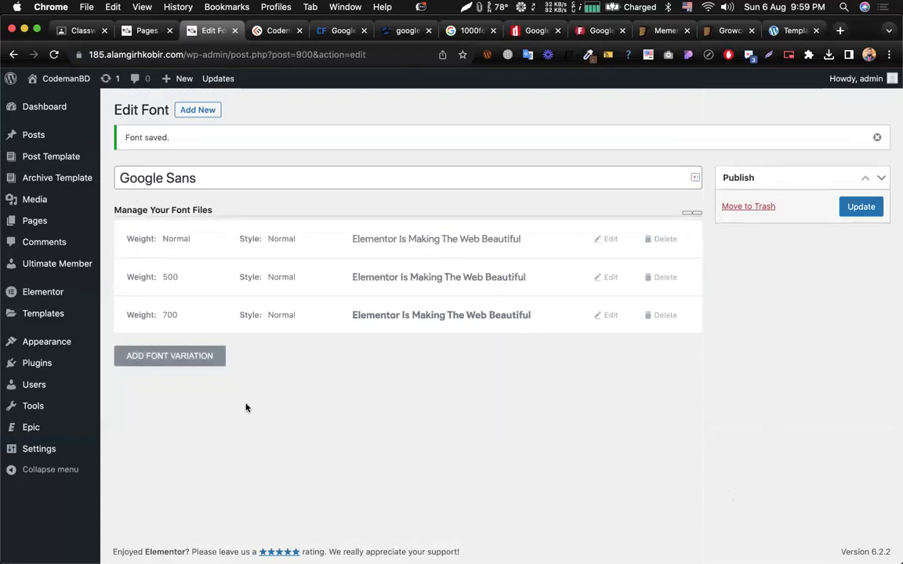
click(28, 228)
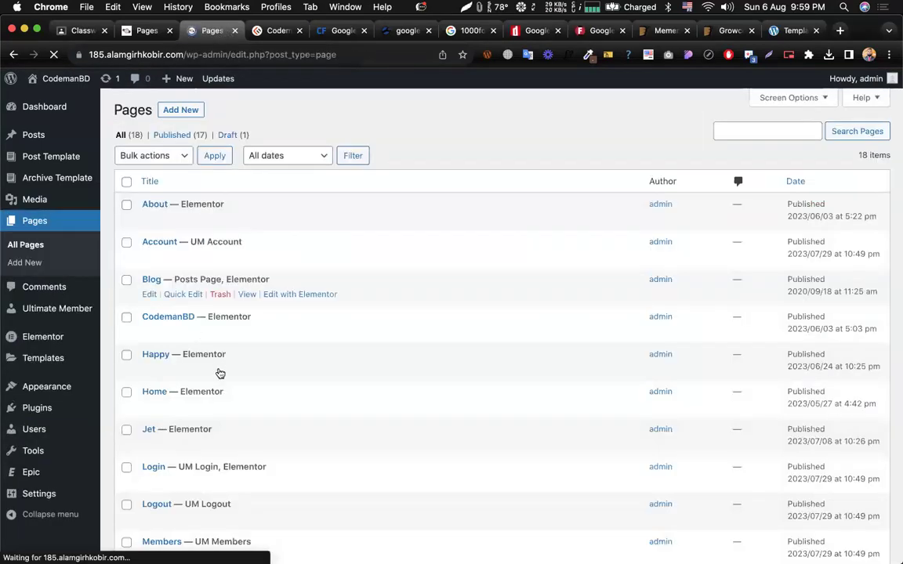
super+click(309, 409)
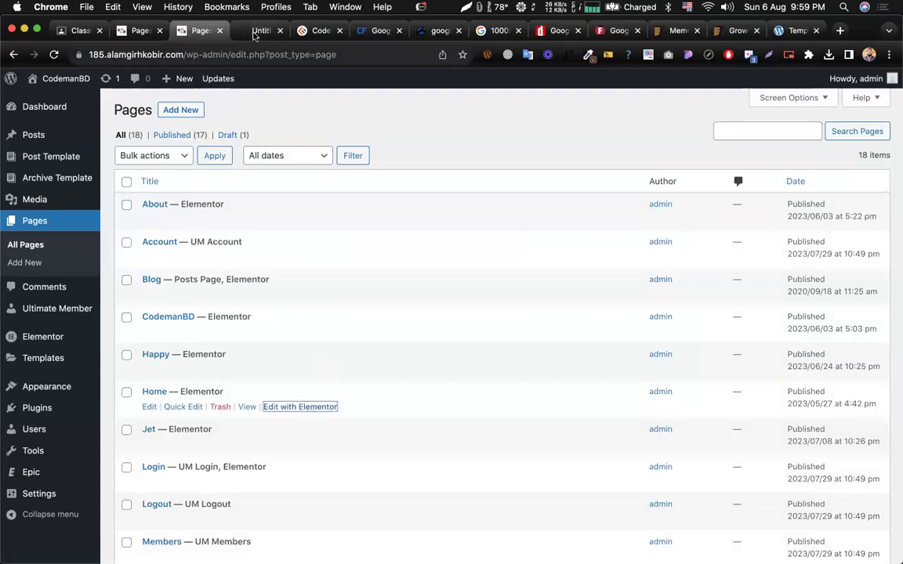
click(258, 30)
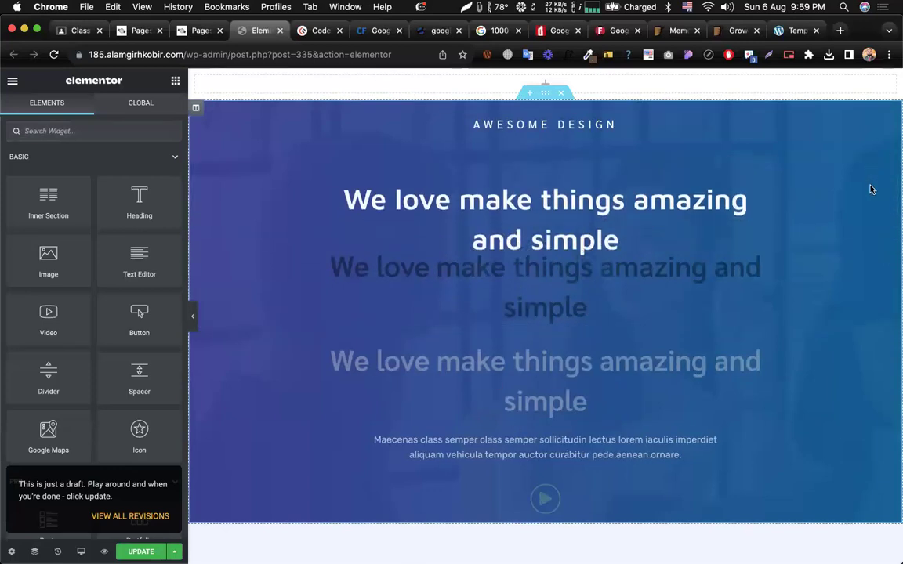
Step: Select the hero heading and search 'google' to pick Google Sans as its font family
click(888, 161)
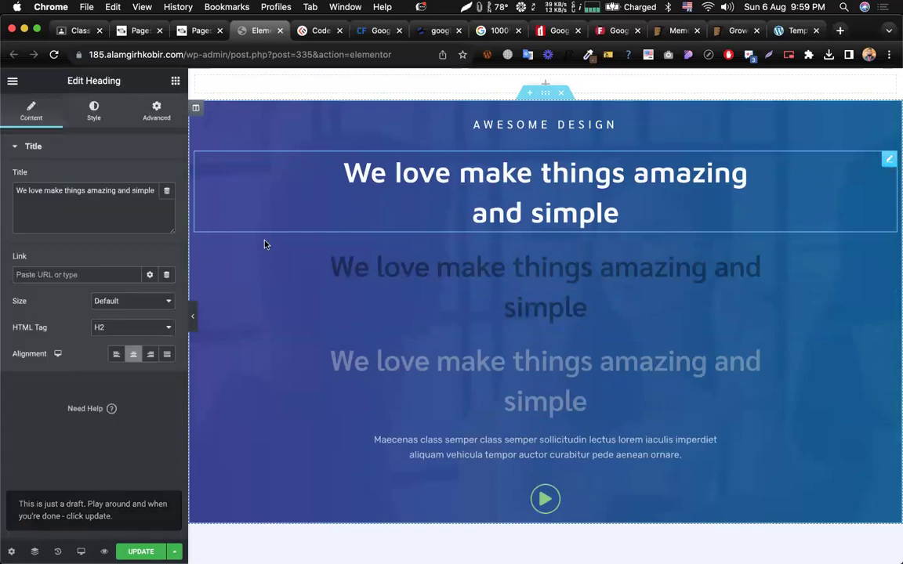
click(93, 111)
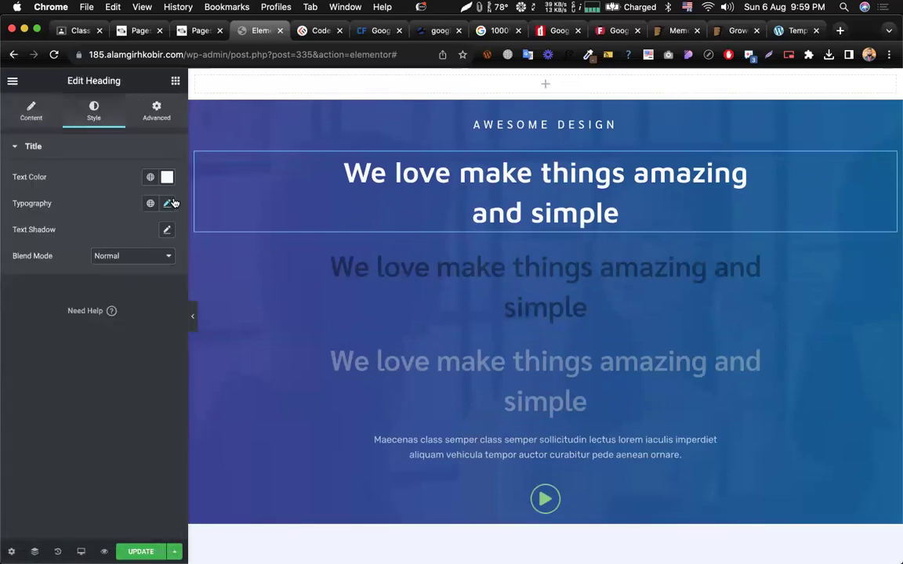
click(165, 202)
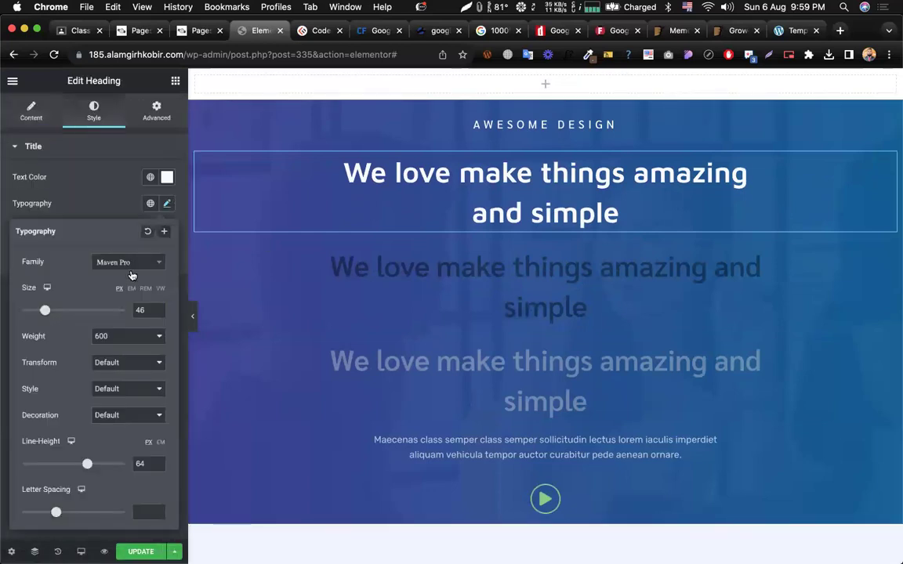
click(133, 276)
scroll(133, 367, down, 2)
scroll(132, 361, up, 2)
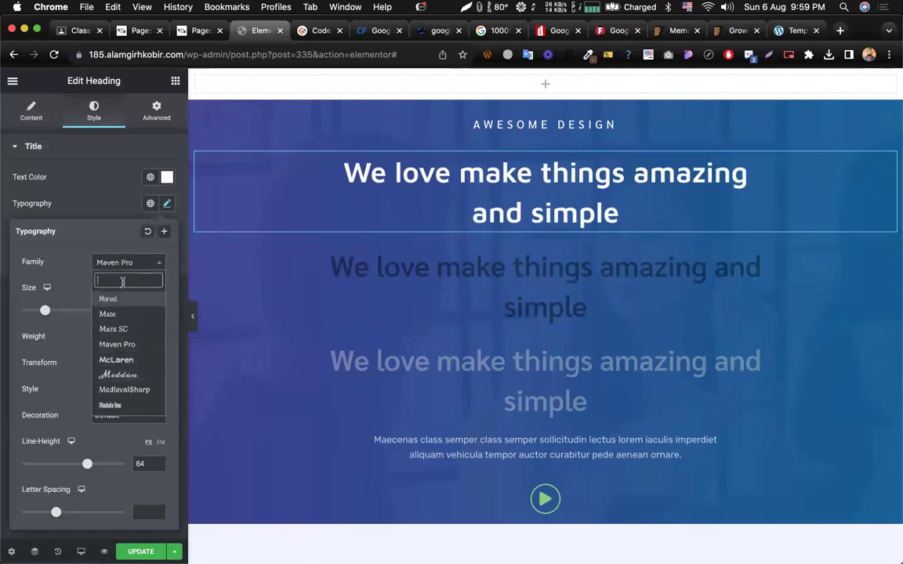
text(google)
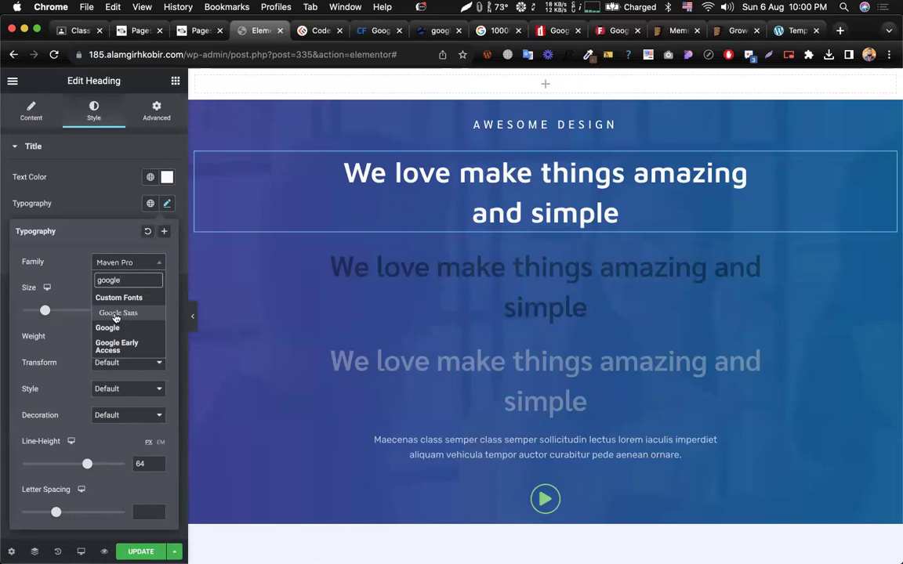
click(116, 313)
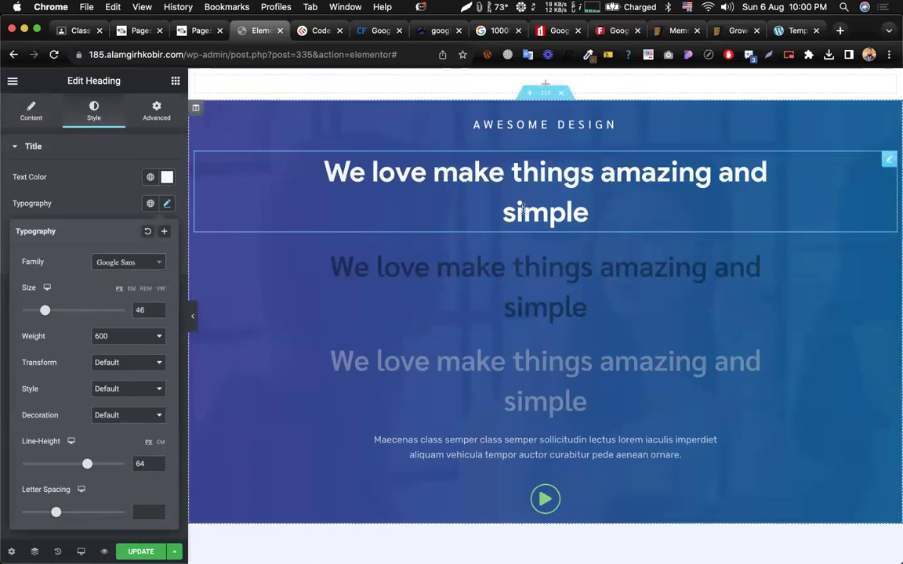
Step: Try weights 700 and 900 on the Google Sans heading, keeping the family unchanged
click(136, 346)
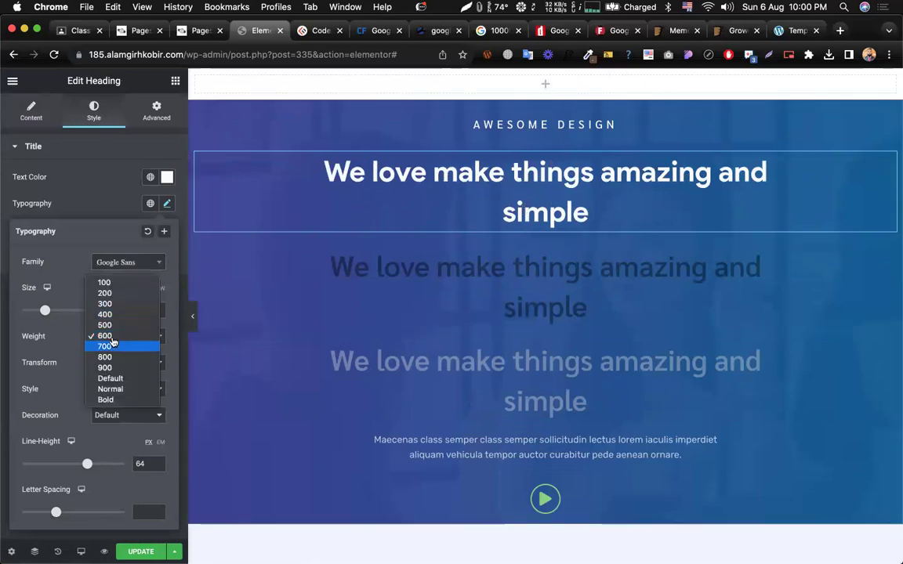
click(104, 335)
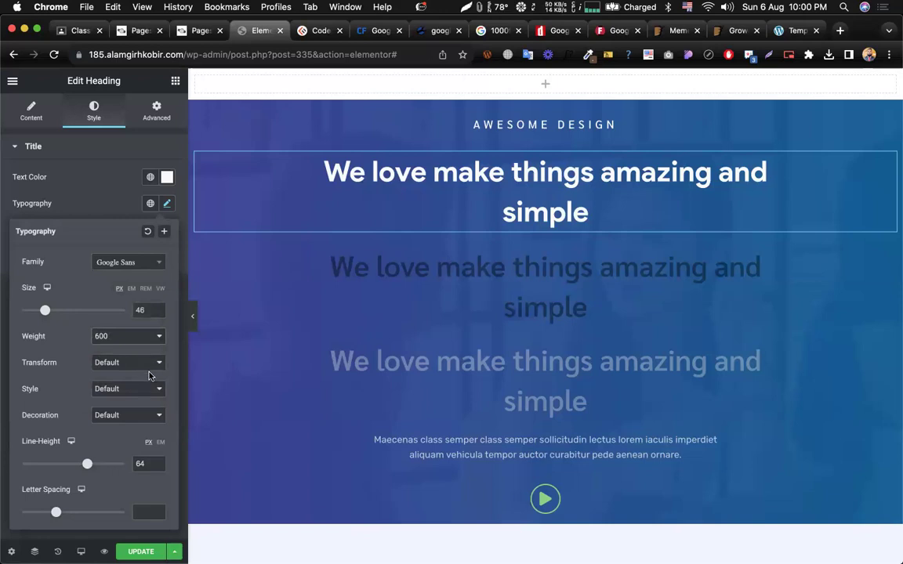
click(145, 262)
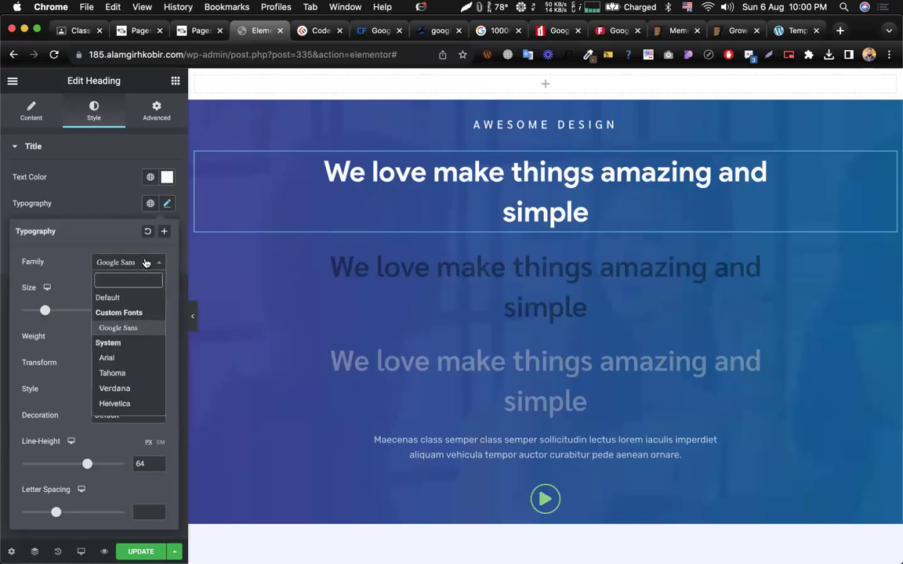
click(65, 289)
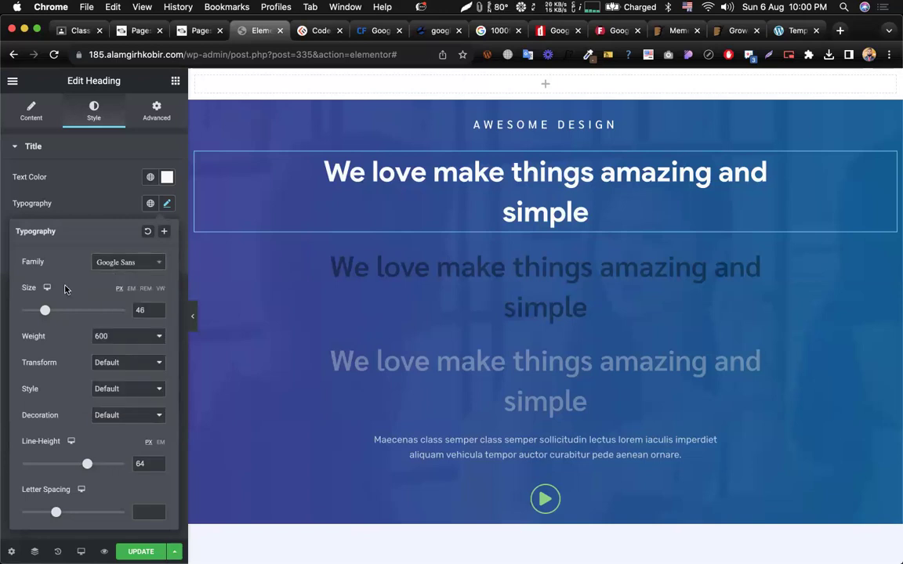
click(126, 339)
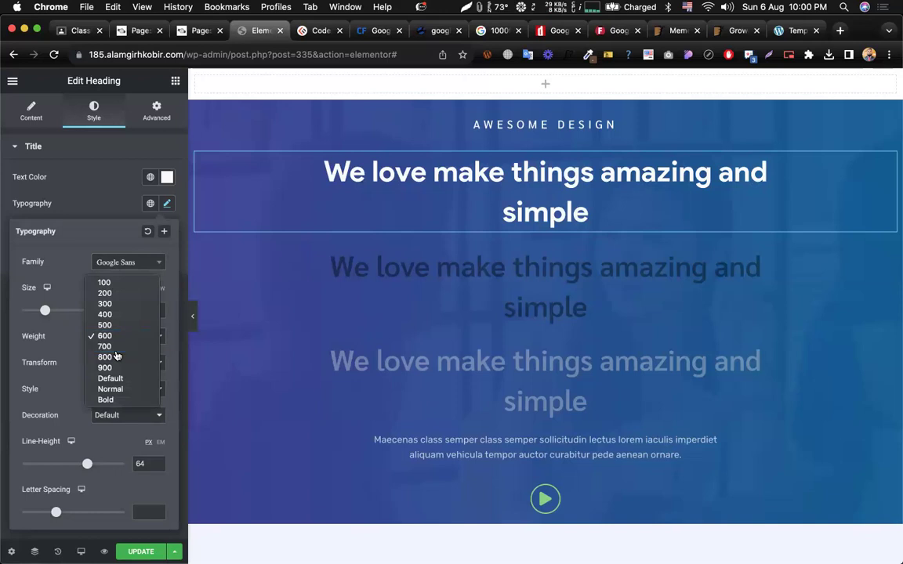
click(110, 346)
click(157, 337)
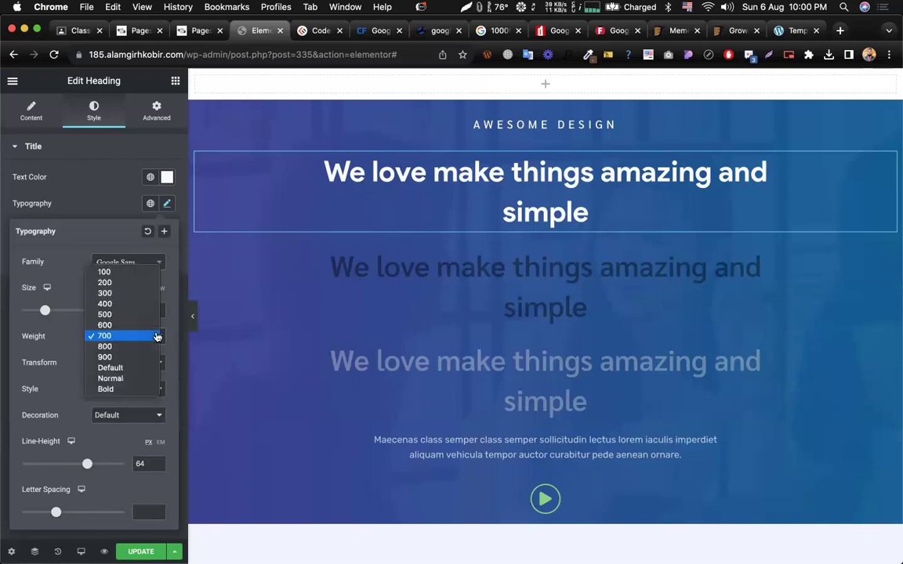
click(122, 358)
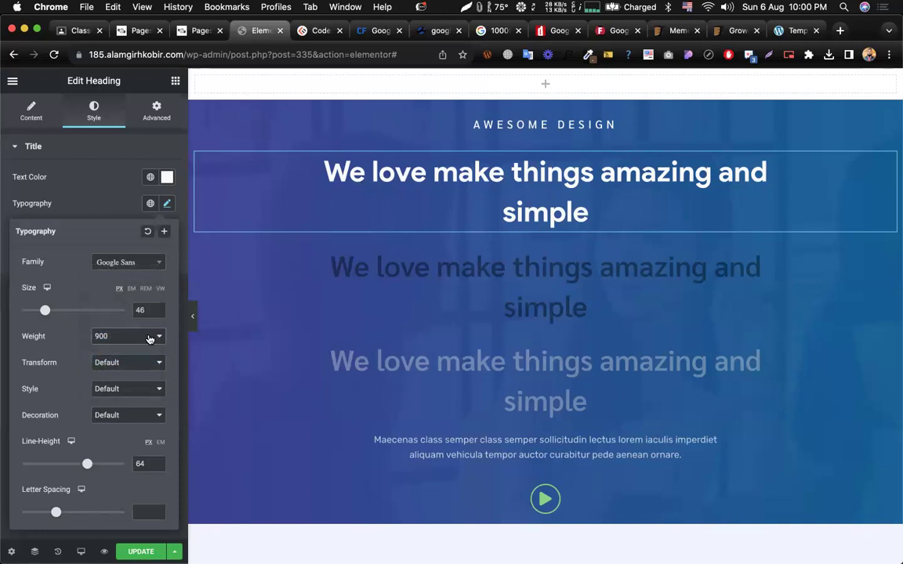
Step: Compare weights 100, 500 and 900, settle on 700, and shrink the heading to 30 px
click(149, 339)
click(104, 250)
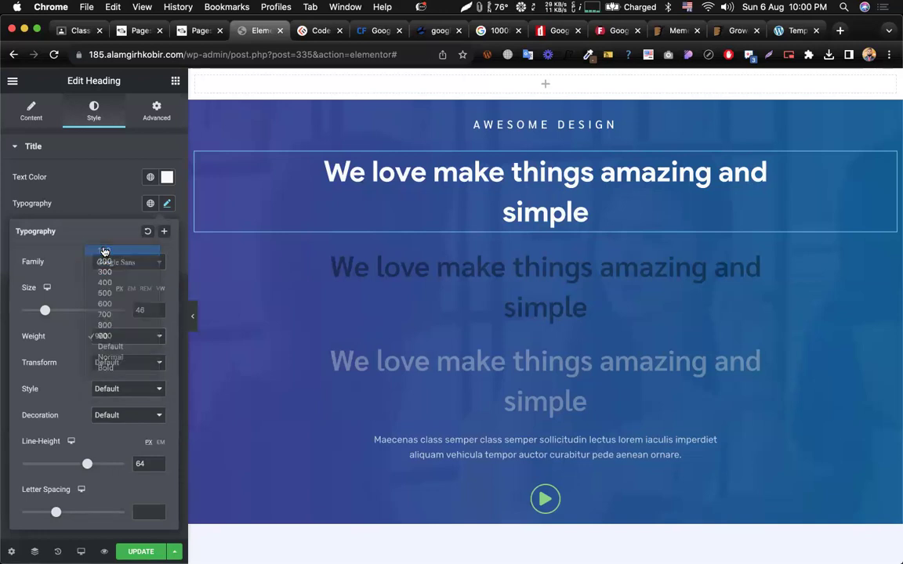
click(149, 338)
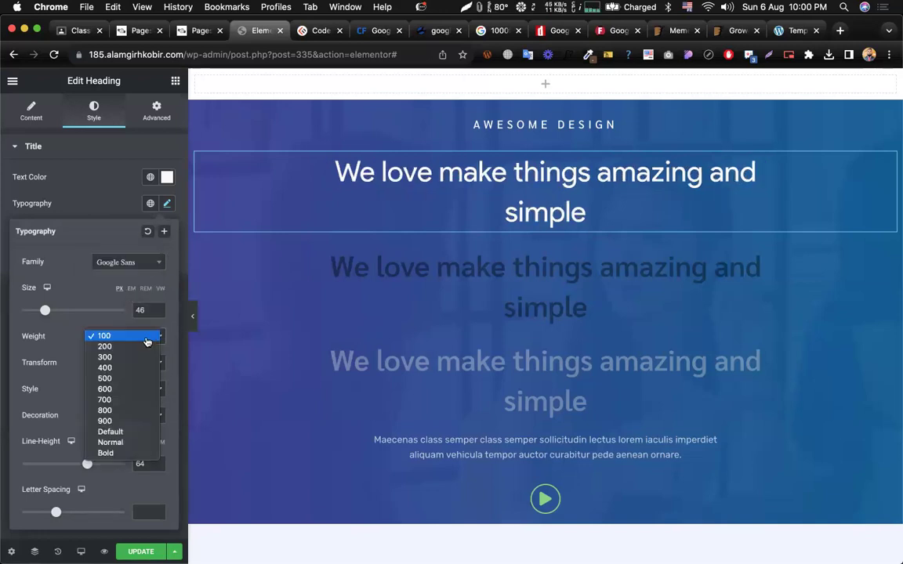
click(108, 379)
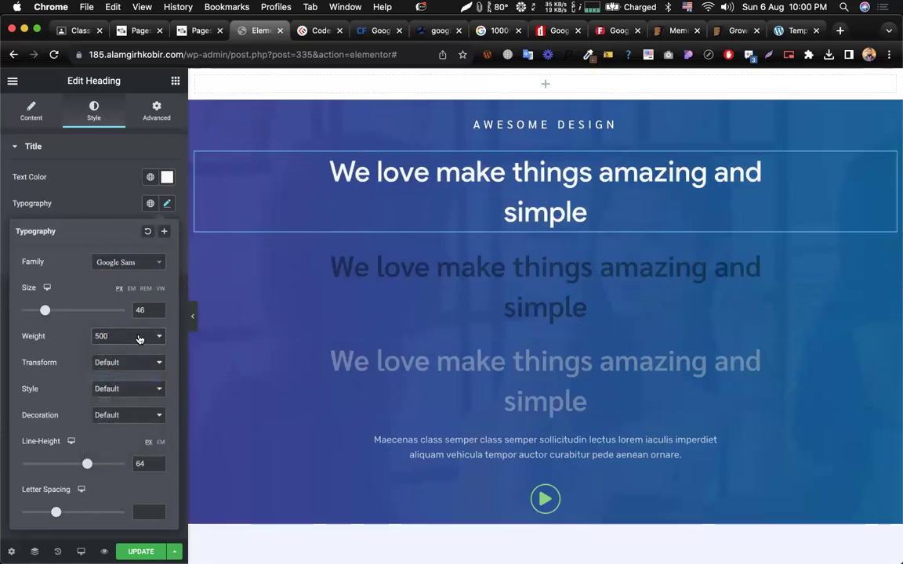
click(140, 339)
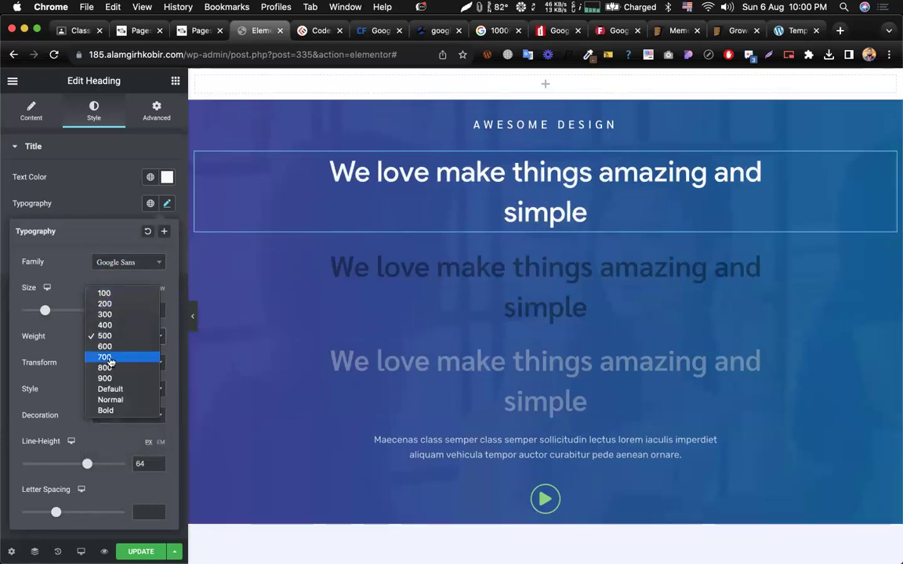
click(106, 357)
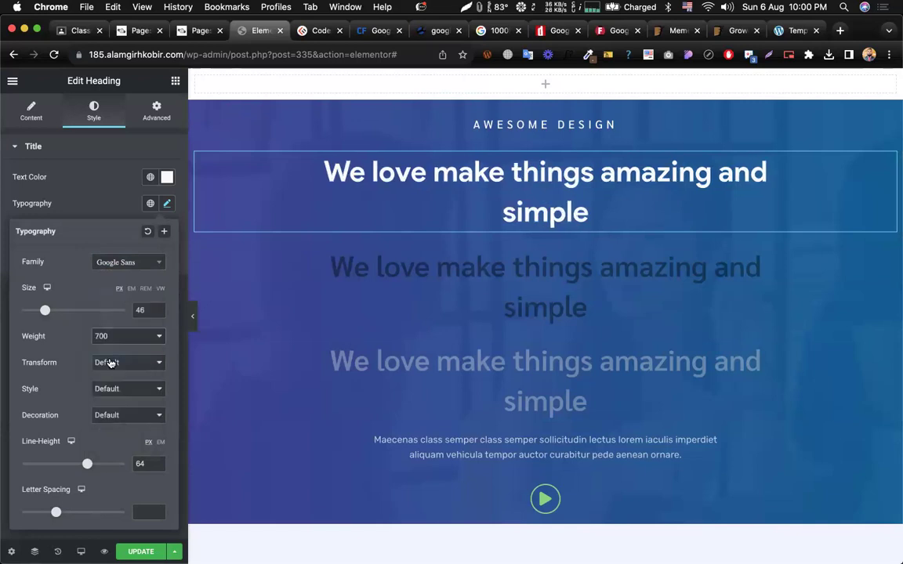
click(136, 336)
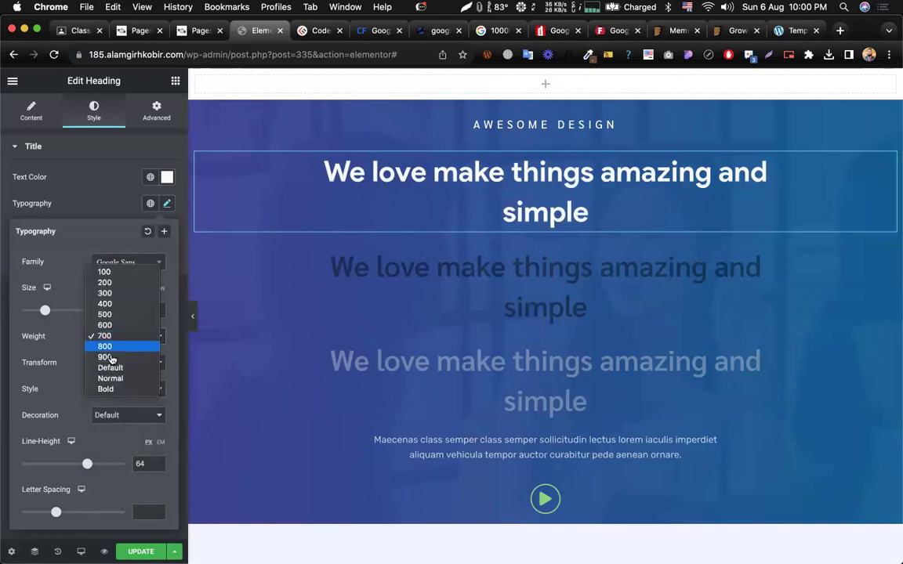
click(111, 358)
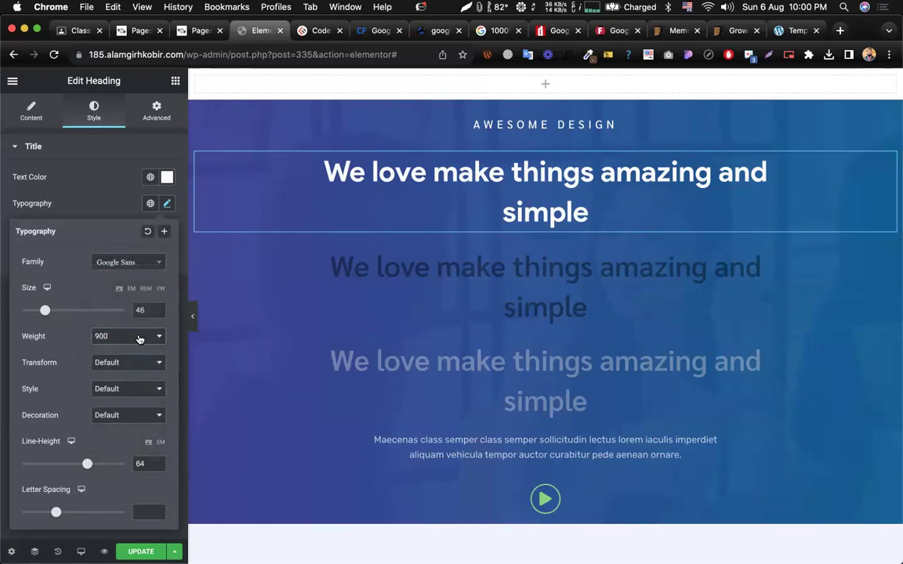
click(138, 339)
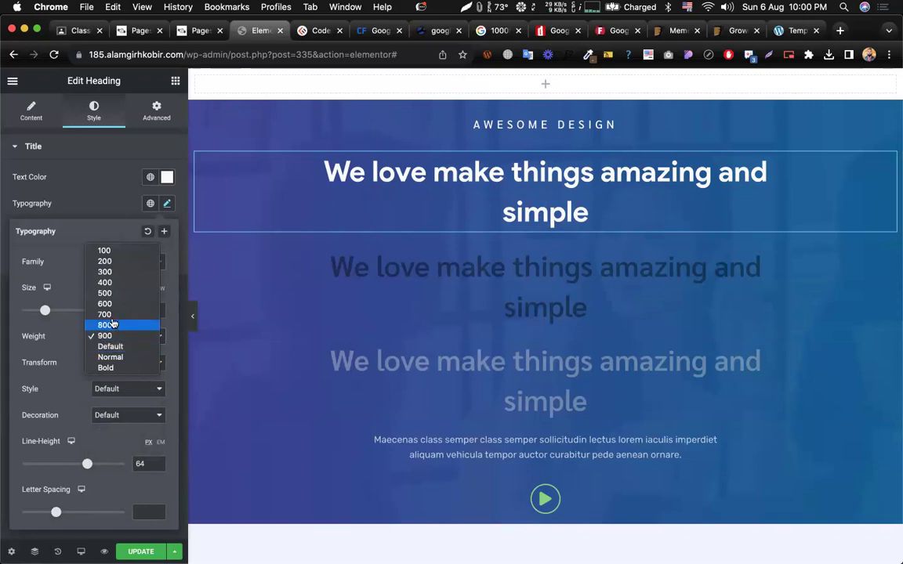
click(104, 314)
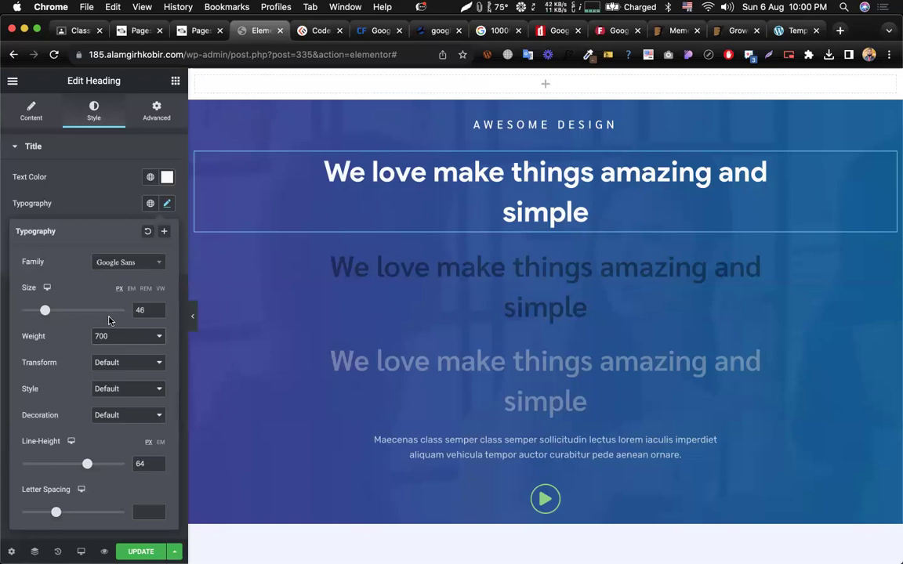
mouse_move(47, 312)
mouse_down()
mouse_move(28, 312)
mouse_move(39, 318)
mouse_up()
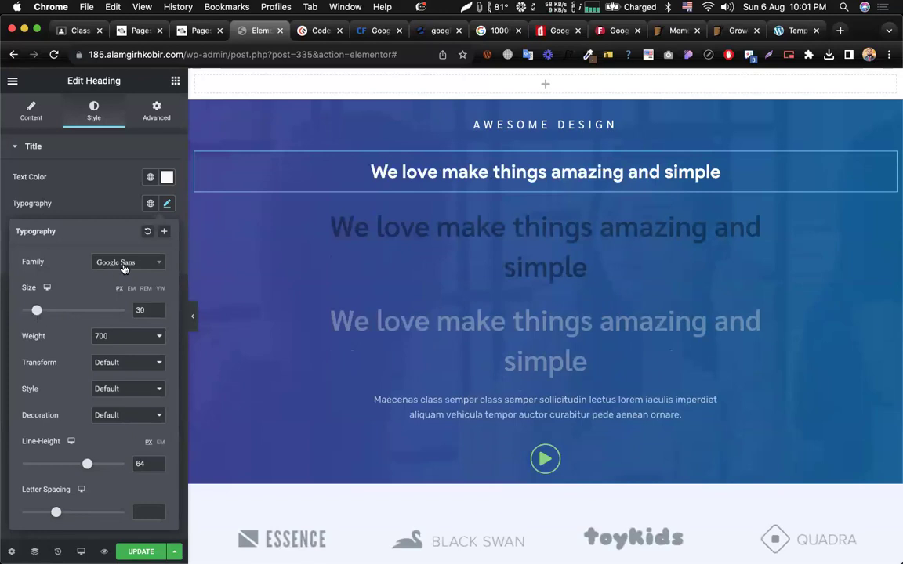
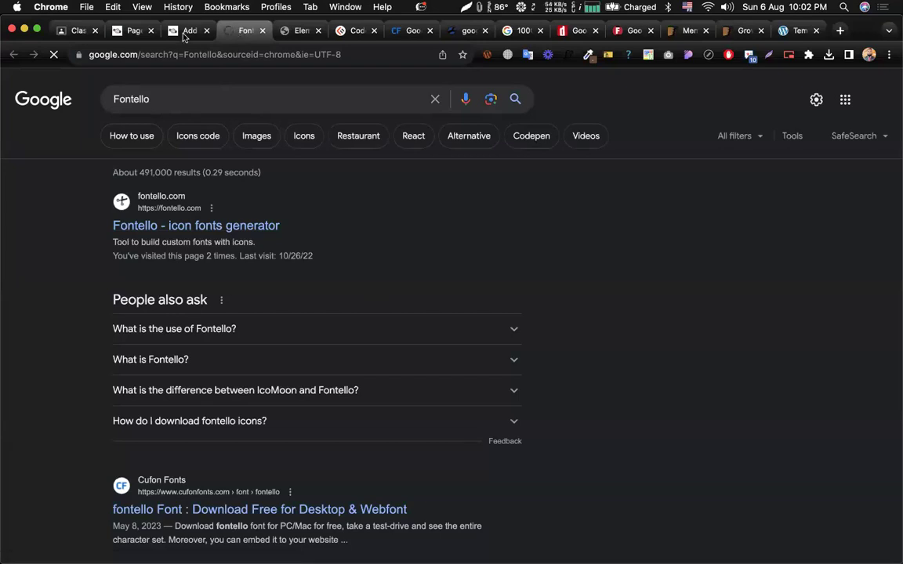
Step: Return to the Add New Icon Set page and select the word IcoMoon in the upload hint
key(super+alt+Left)
double_click(395, 375)
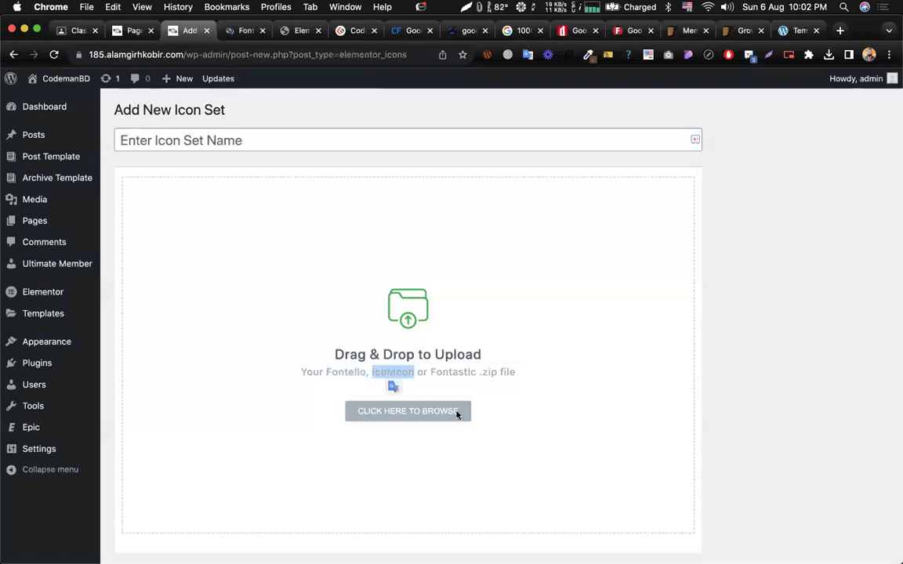
Step: Search Google for IcoMoon in a new tab, then bring the Fontello site forward
right_click(395, 374)
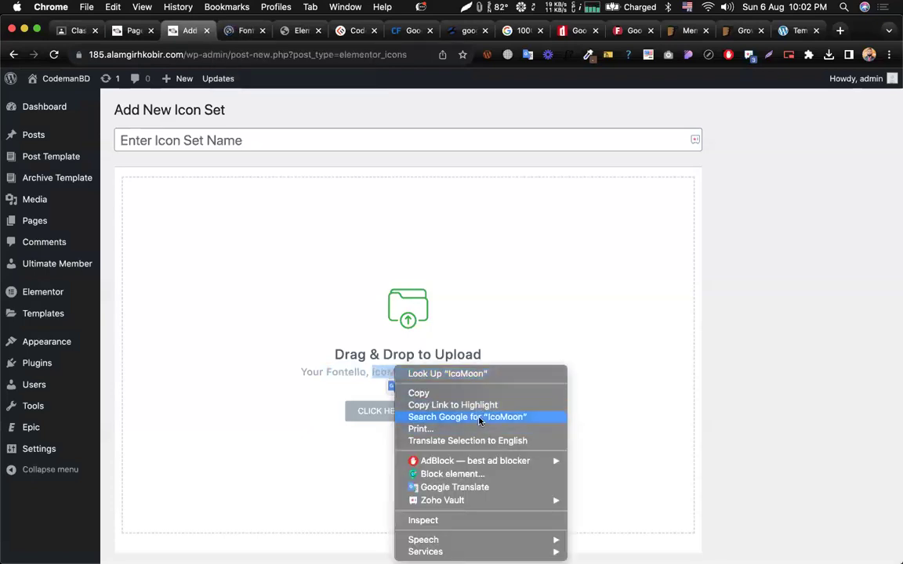
click(470, 417)
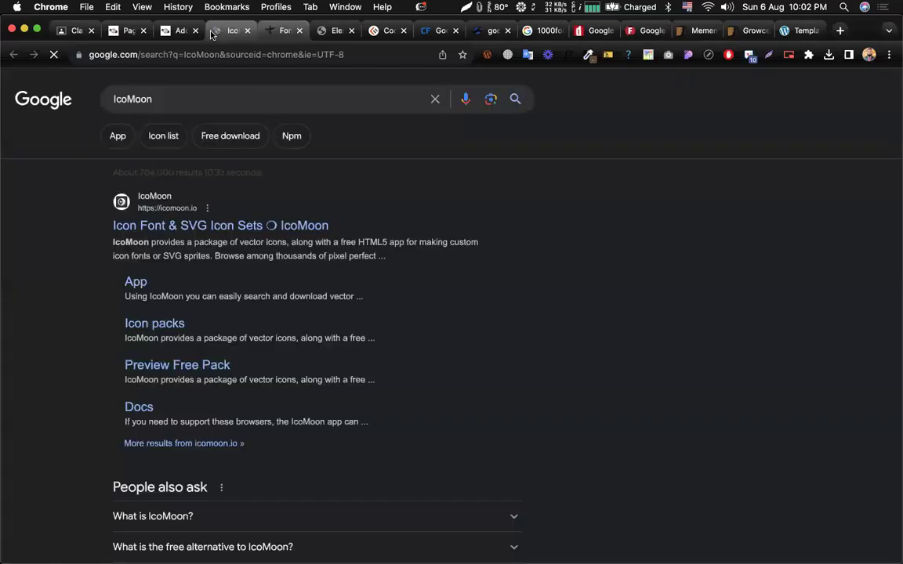
drag(282, 31, 212, 33)
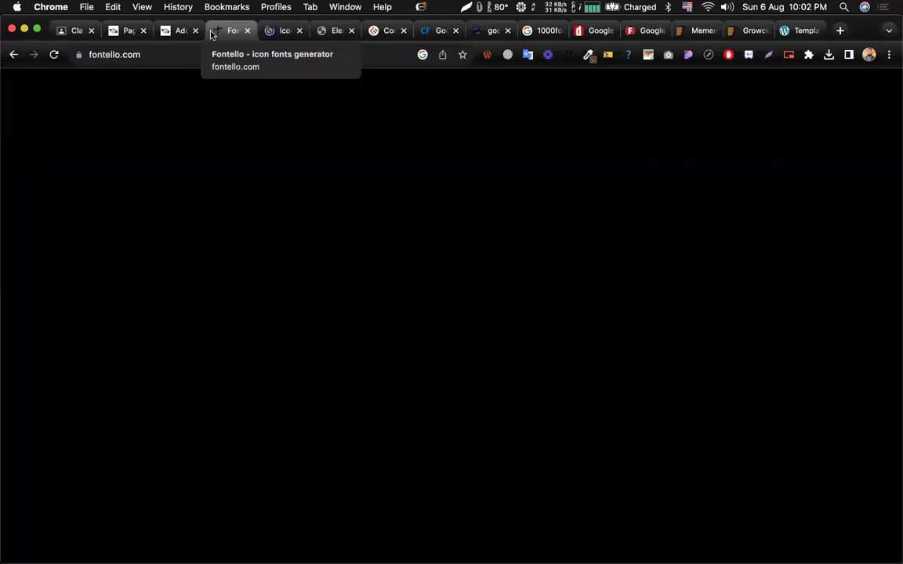
key(XF86MonBrightnessDown)
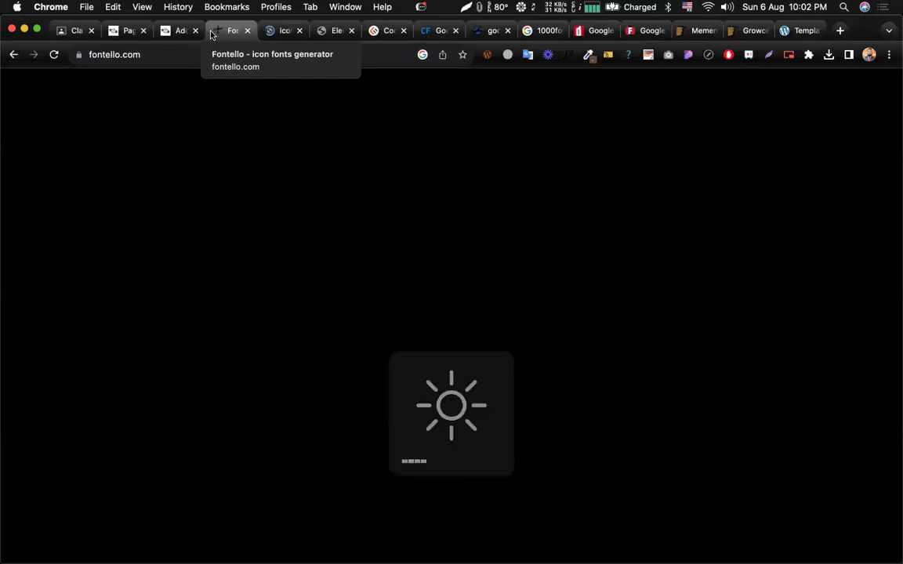
Step: Add the Fontelico chrome icon to the Fontello webfont
key(XF86MonBrightnessUp)
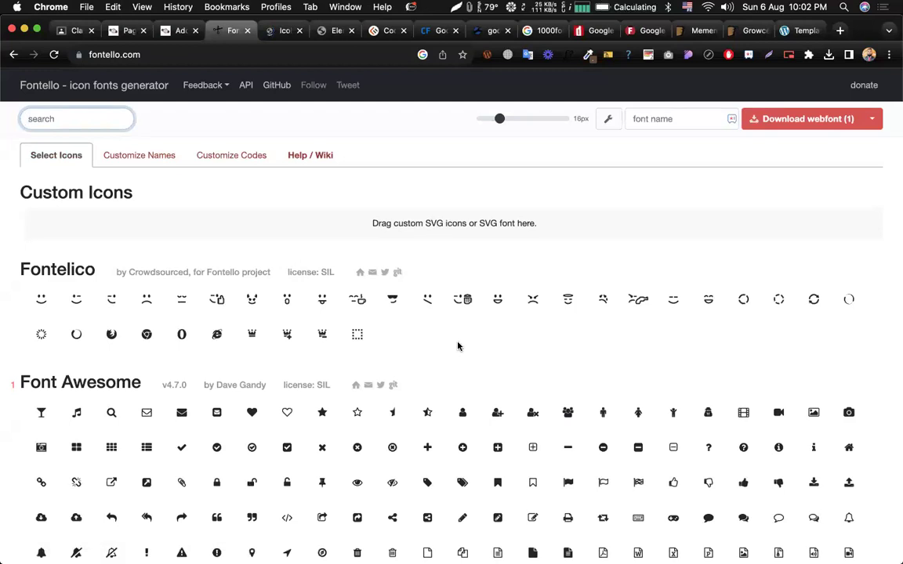
click(145, 335)
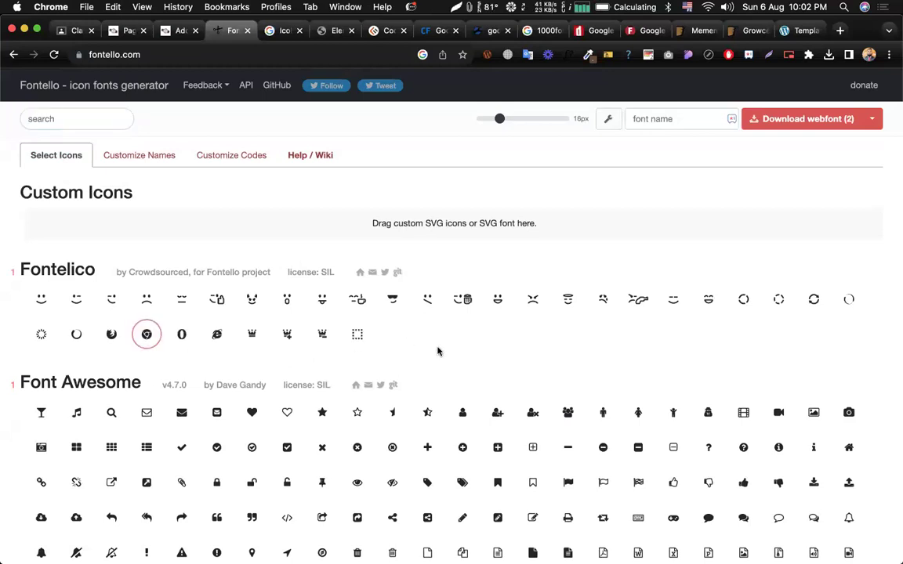
scroll(478, 343, down, 1)
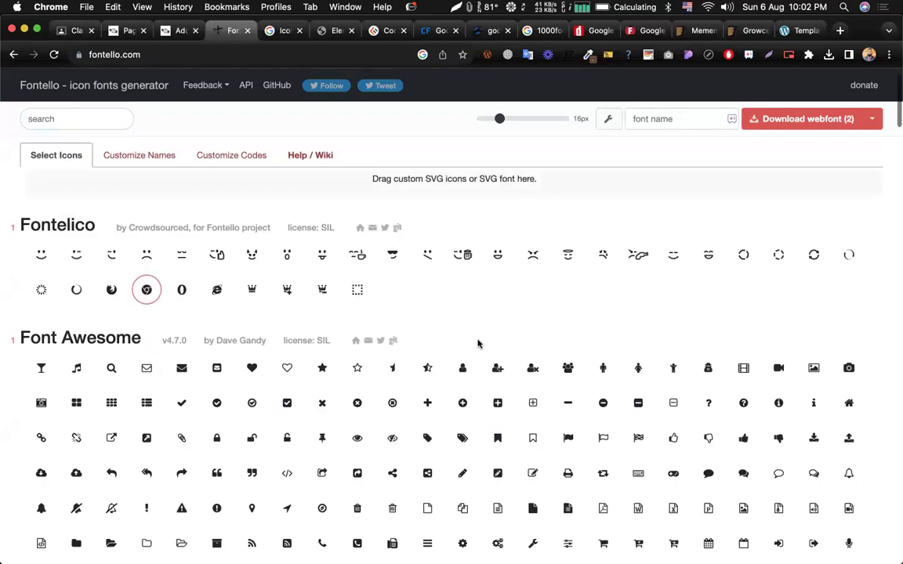
scroll(478, 343, down, 1)
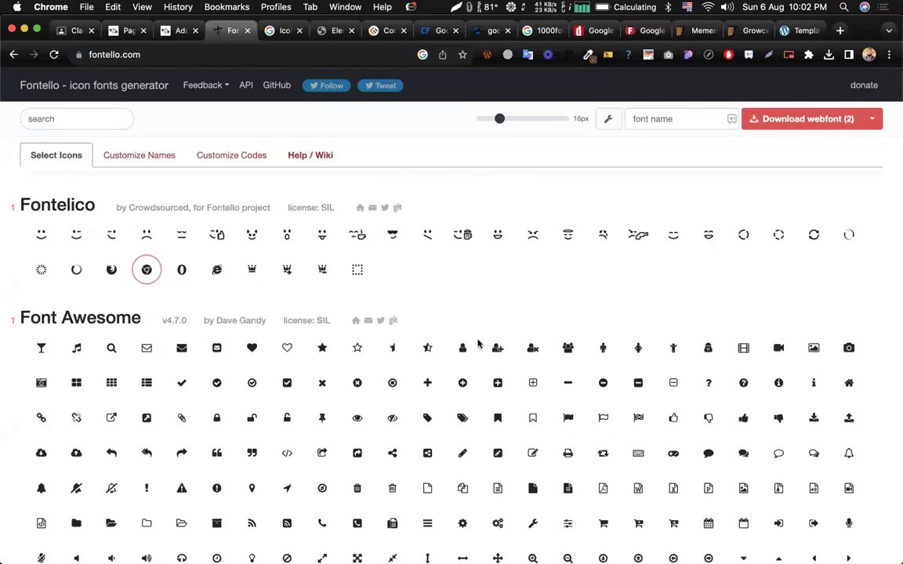
scroll(461, 448, down, 1)
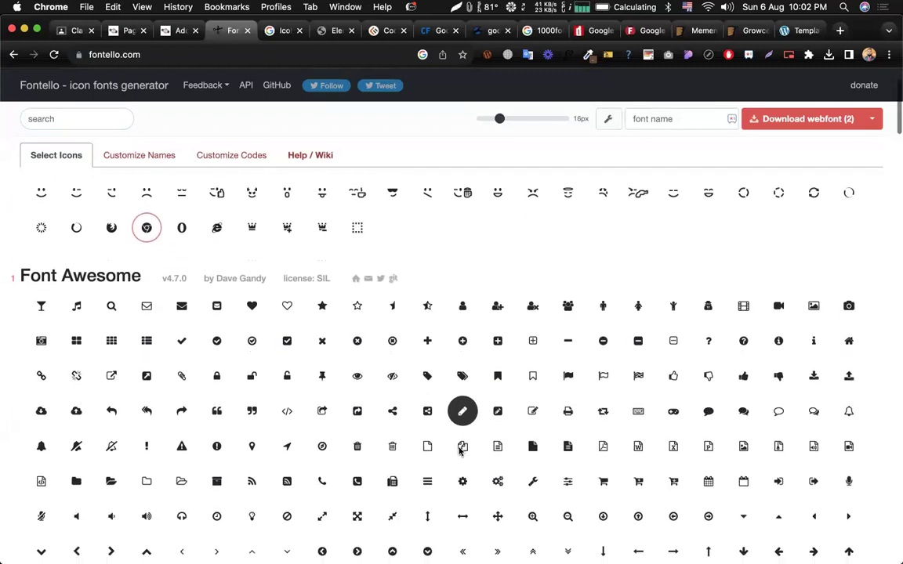
scroll(465, 413, down, 3)
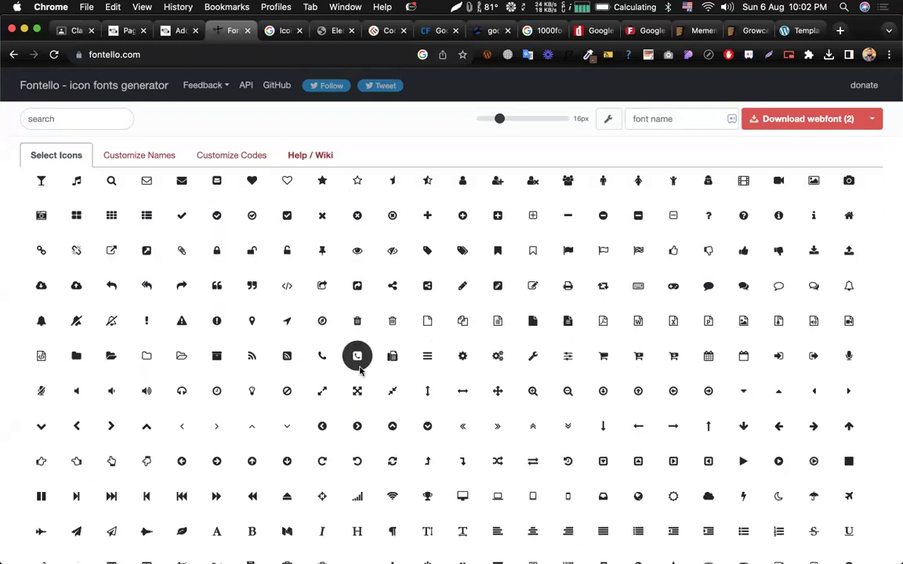
scroll(296, 382, up, 3)
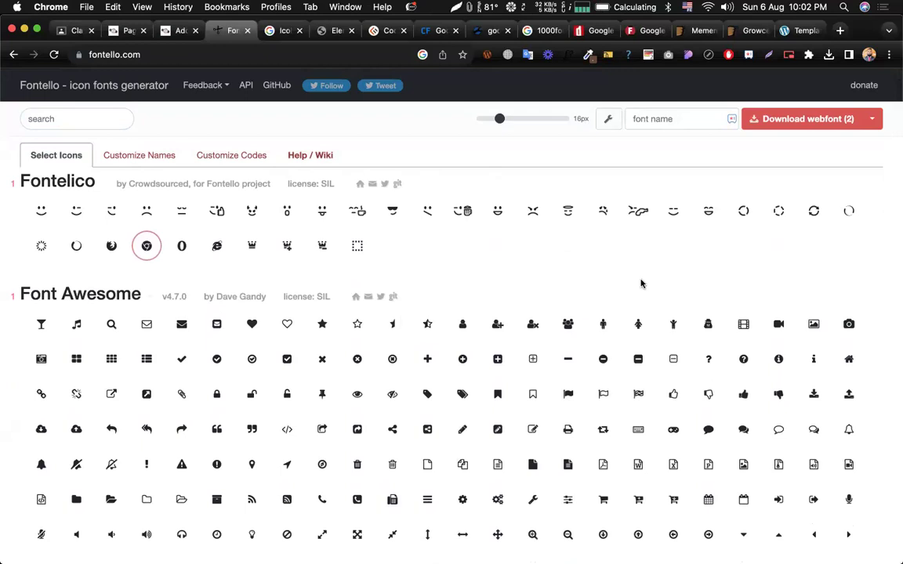
Step: Add the Font Awesome female, camera, microphone and sliders icons to the webfont
click(637, 325)
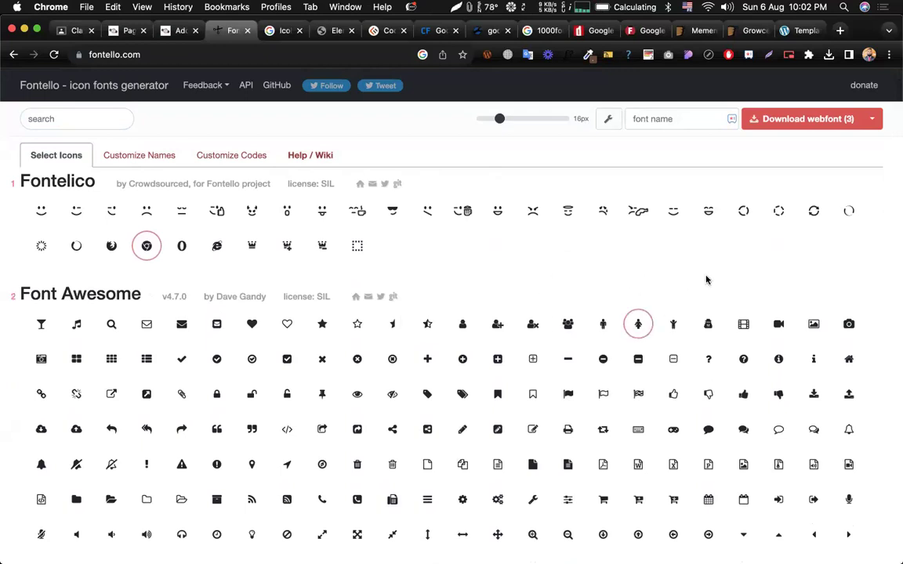
click(849, 324)
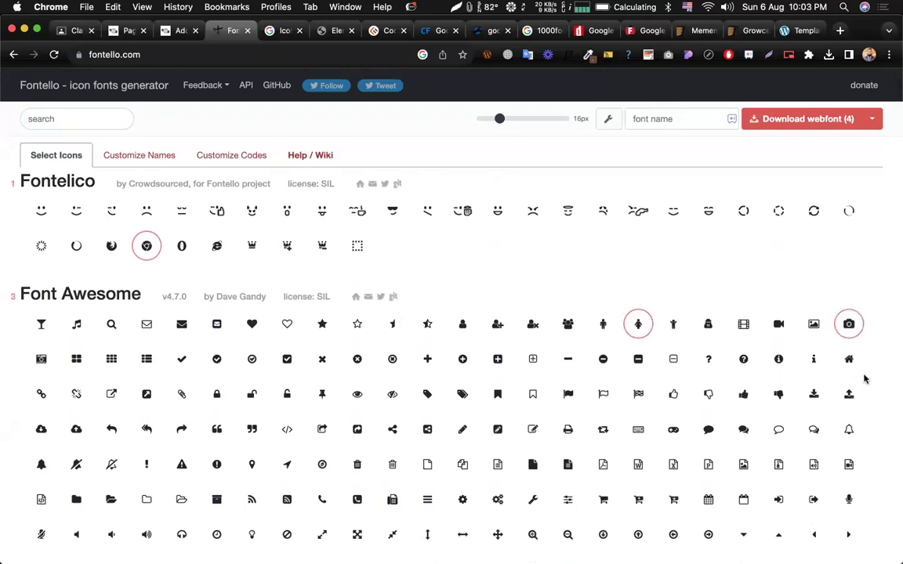
scroll(864, 379, down, 2)
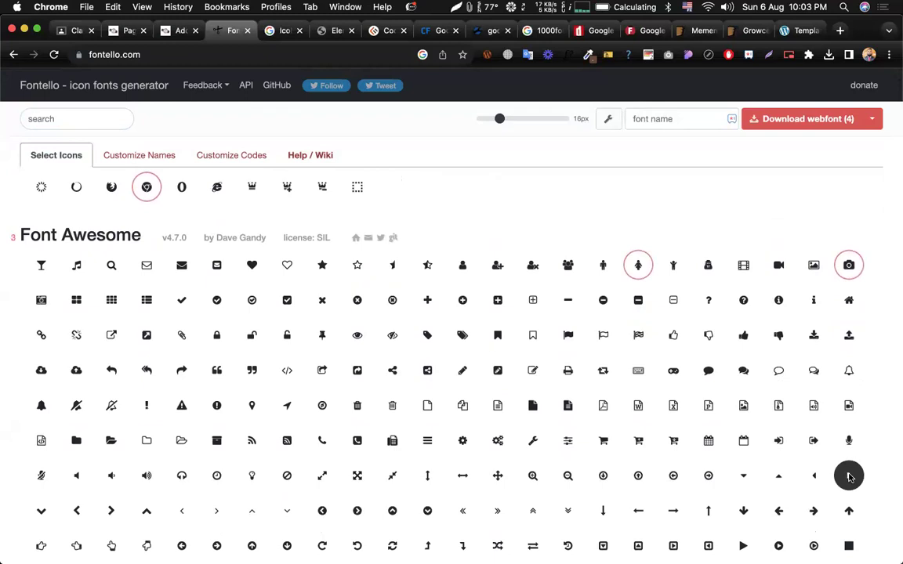
click(847, 440)
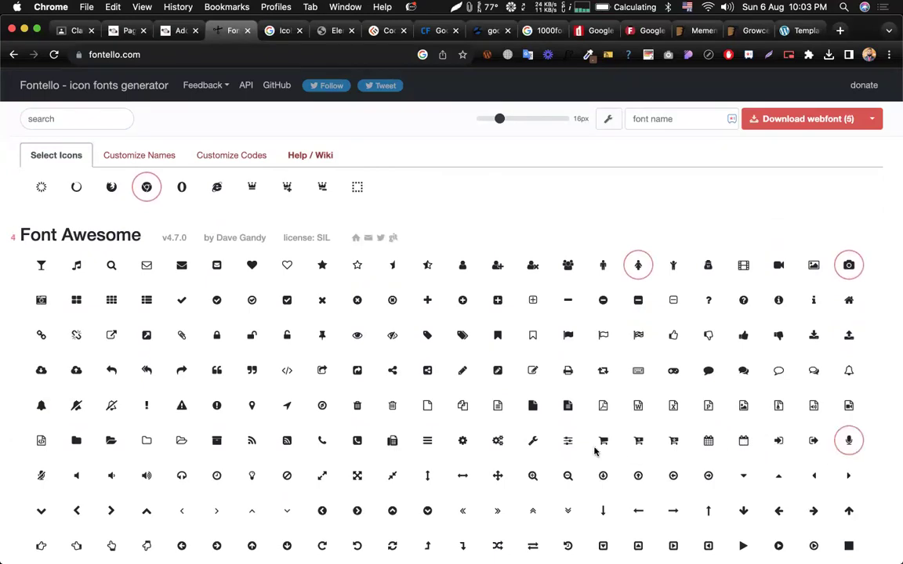
click(567, 445)
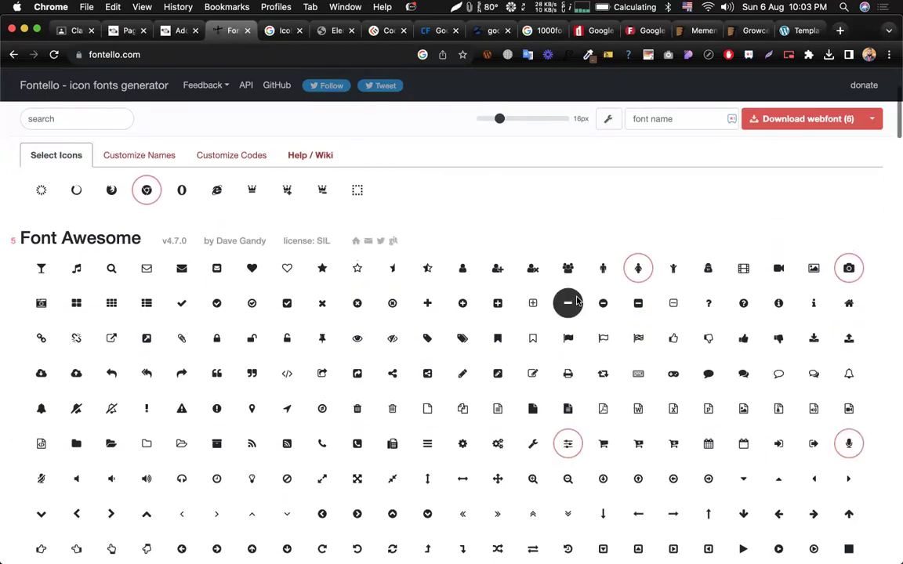
scroll(501, 353, up, 5)
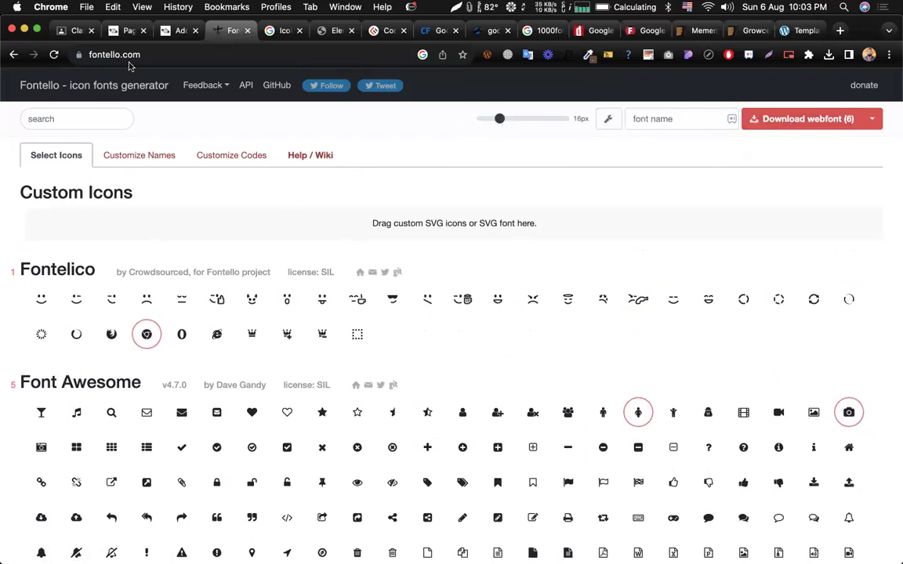
Step: Download the six-icon Fontello webfont as a zip
click(781, 120)
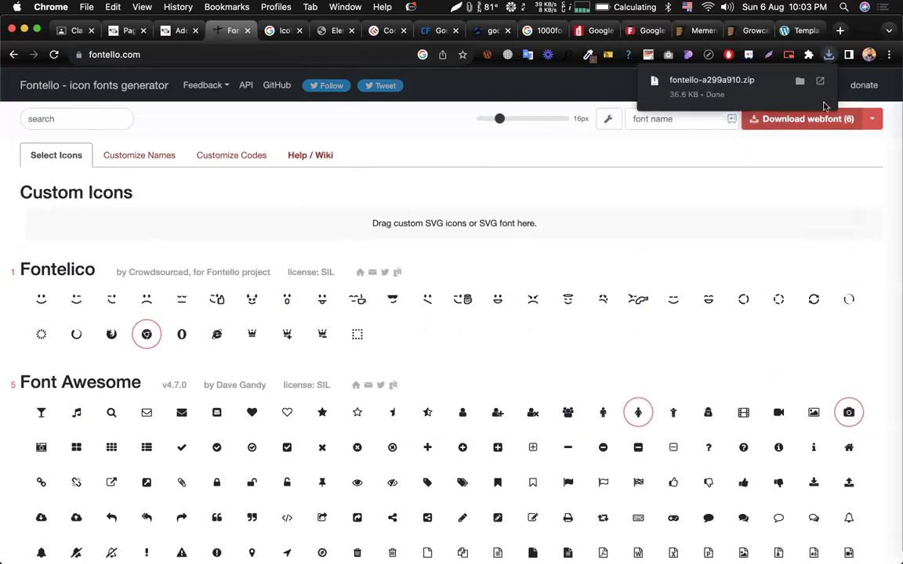
click(173, 33)
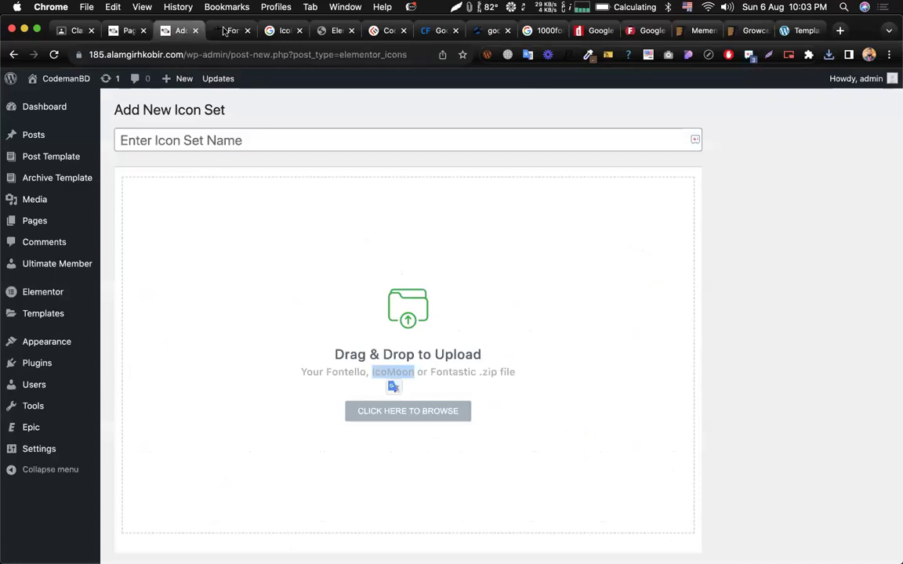
click(227, 31)
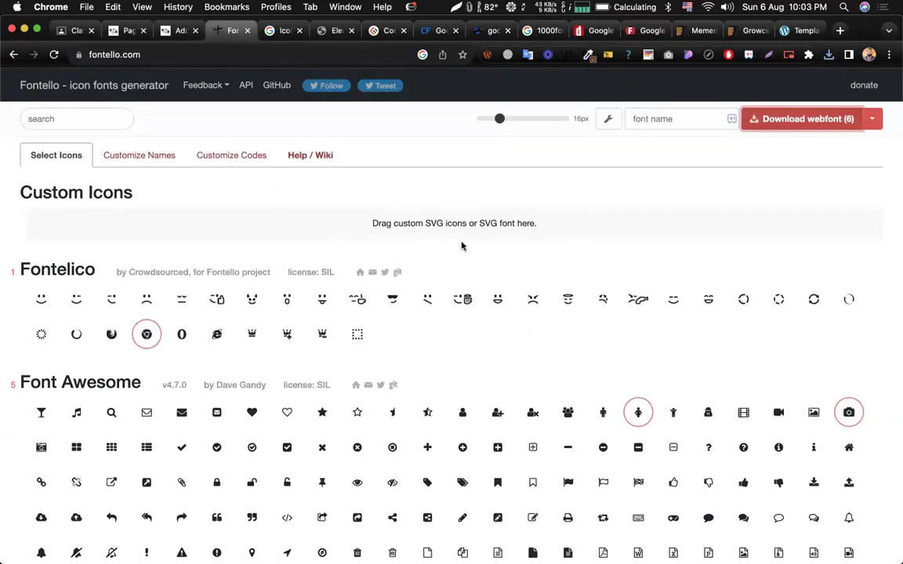
Step: Name the Fontello font 'dress'
click(672, 118)
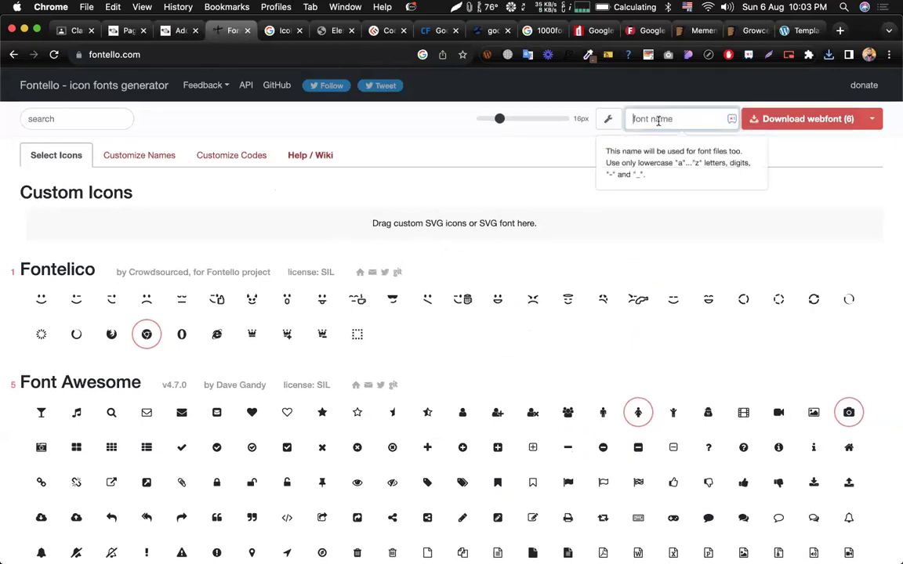
text(dress)
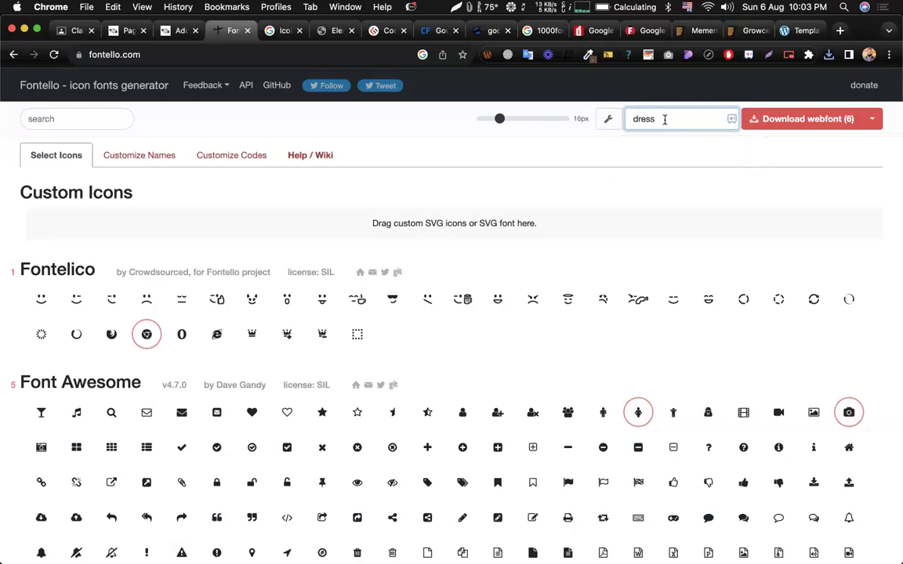
mouse_move(664, 119)
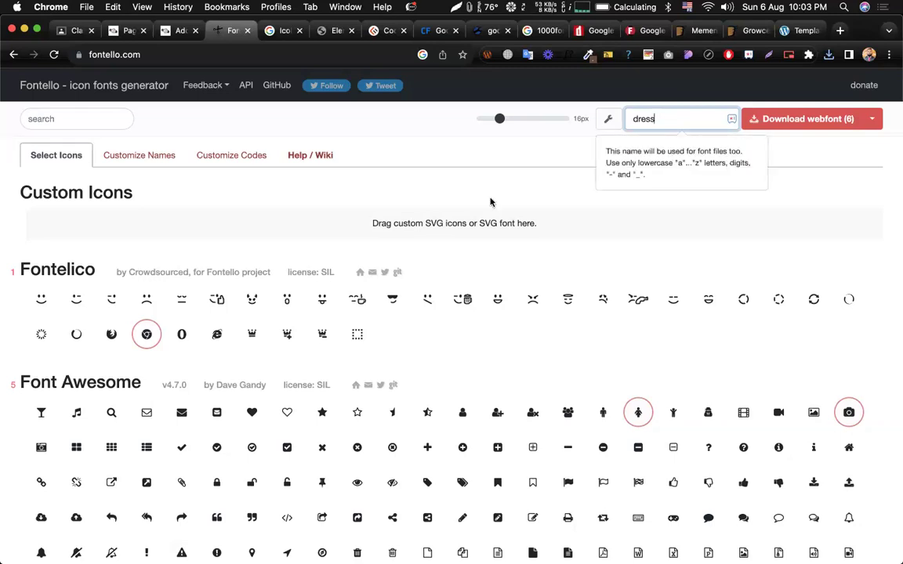
scroll(314, 317, down, 1)
scroll(318, 325, up, 1)
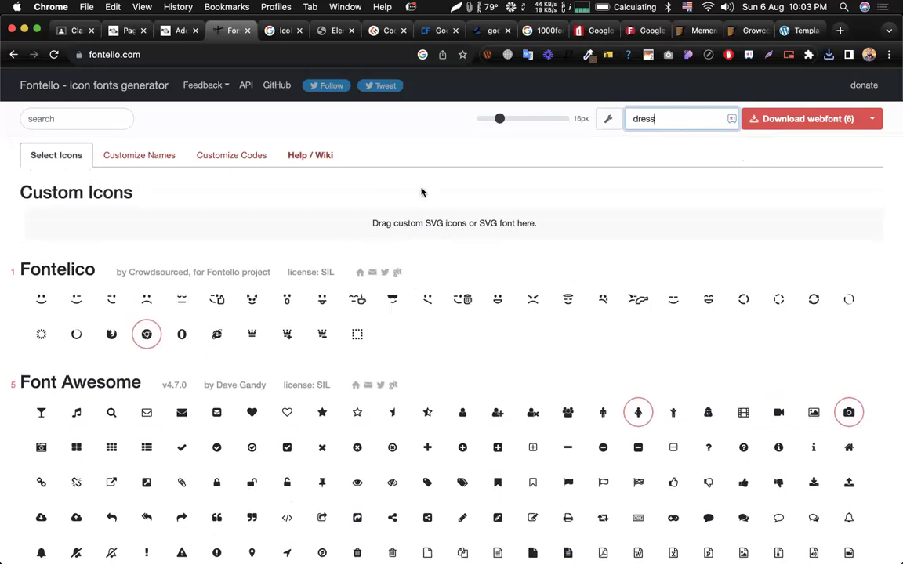
Step: Search the Fontello icon library for 'dress'
click(65, 119)
text(dress)
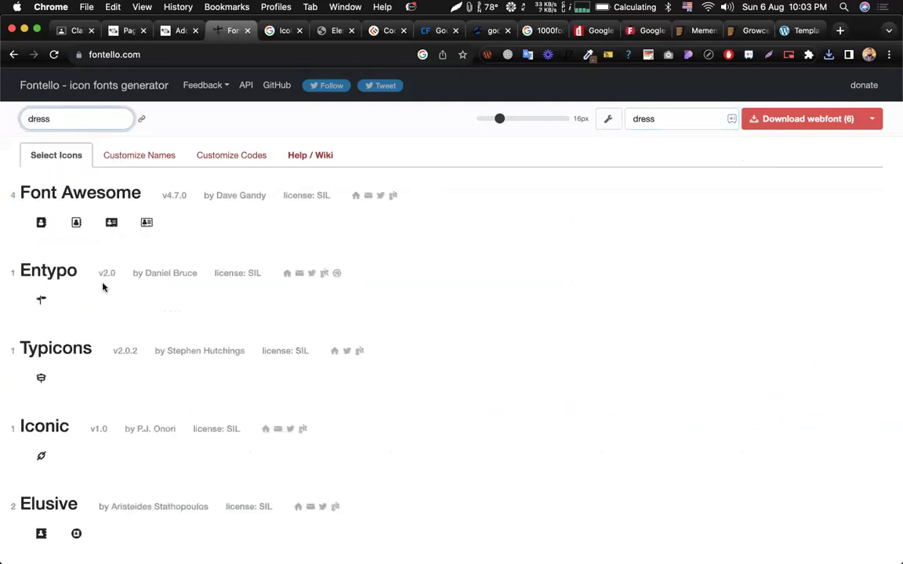
scroll(125, 321, down, 3)
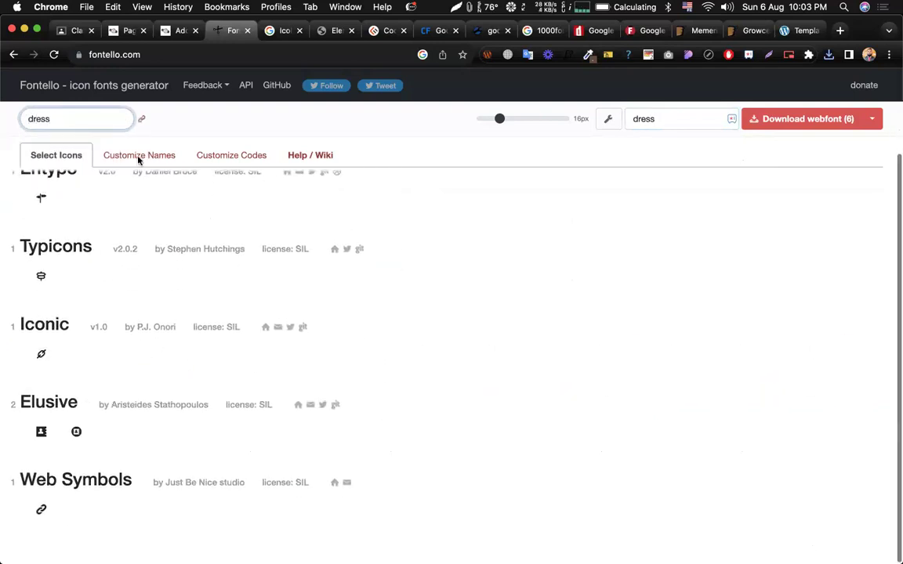
scroll(157, 173, up, 3)
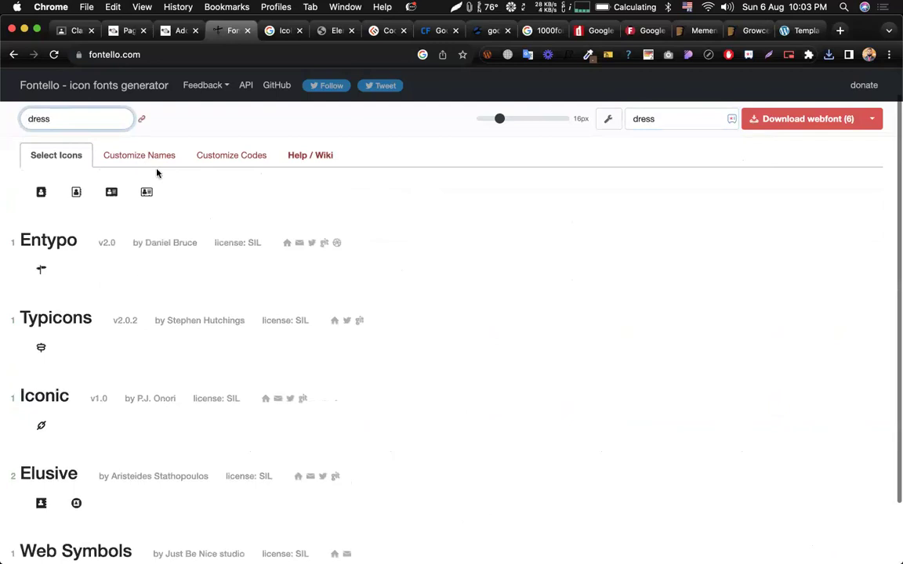
Step: Open the IcoMoon website from the search results and browse to the Lindua icon pack
click(284, 30)
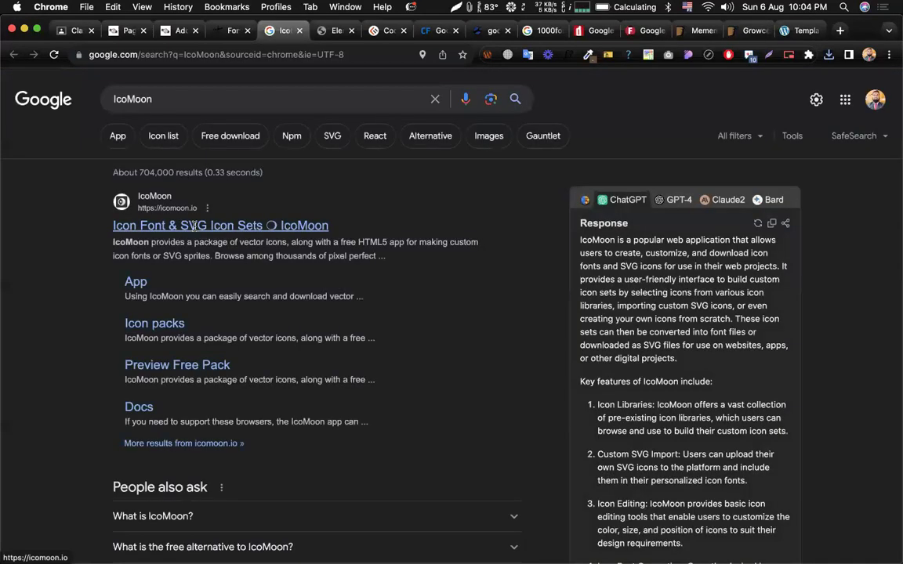
click(198, 204)
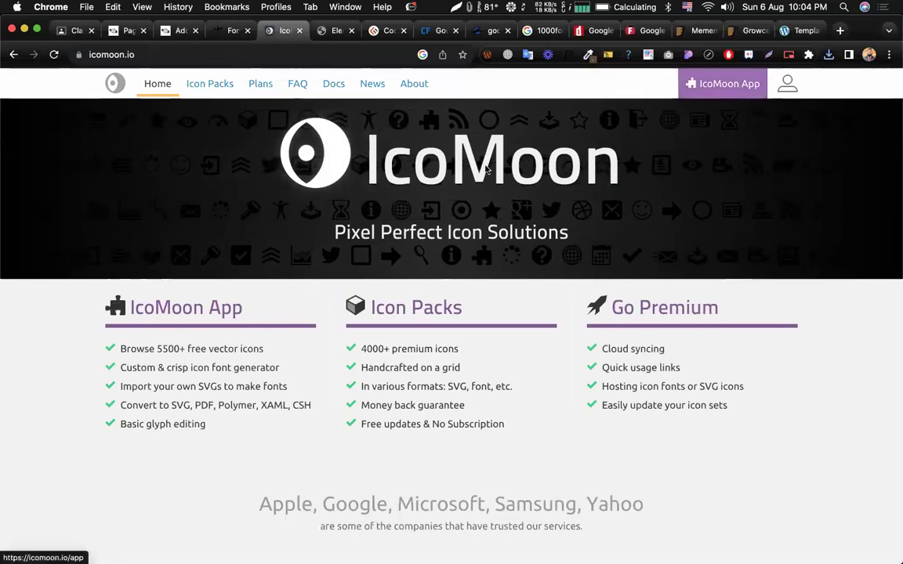
scroll(478, 180, down, 2)
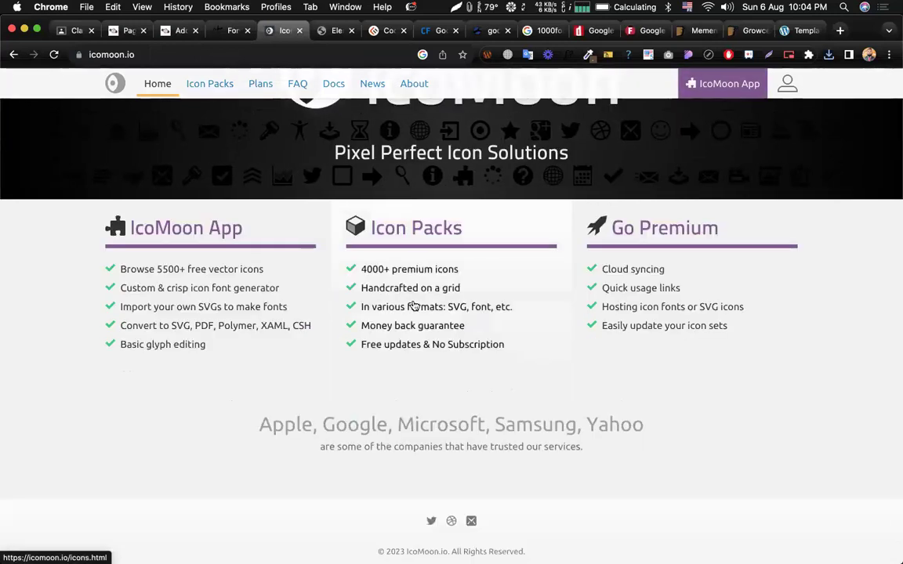
scroll(182, 276, up, 2)
click(208, 83)
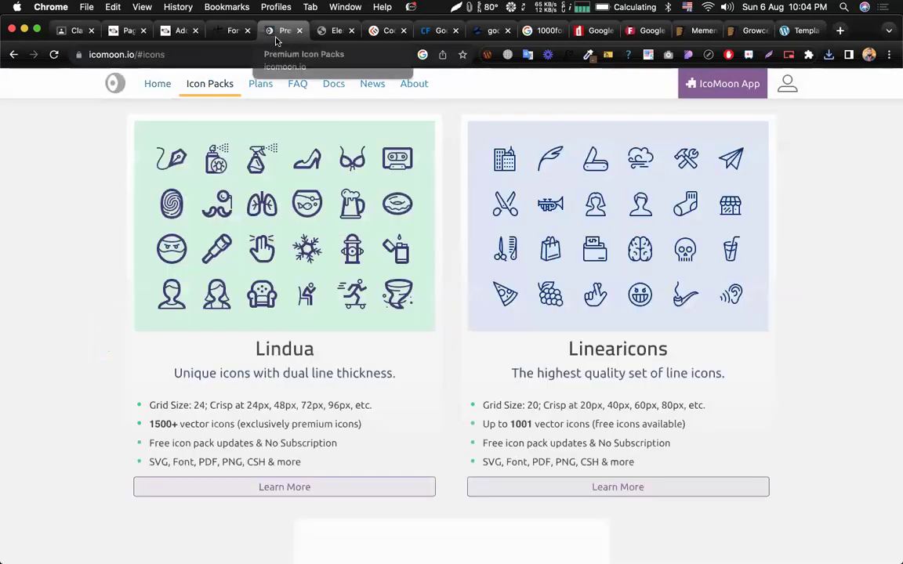
scroll(394, 413, down, 5)
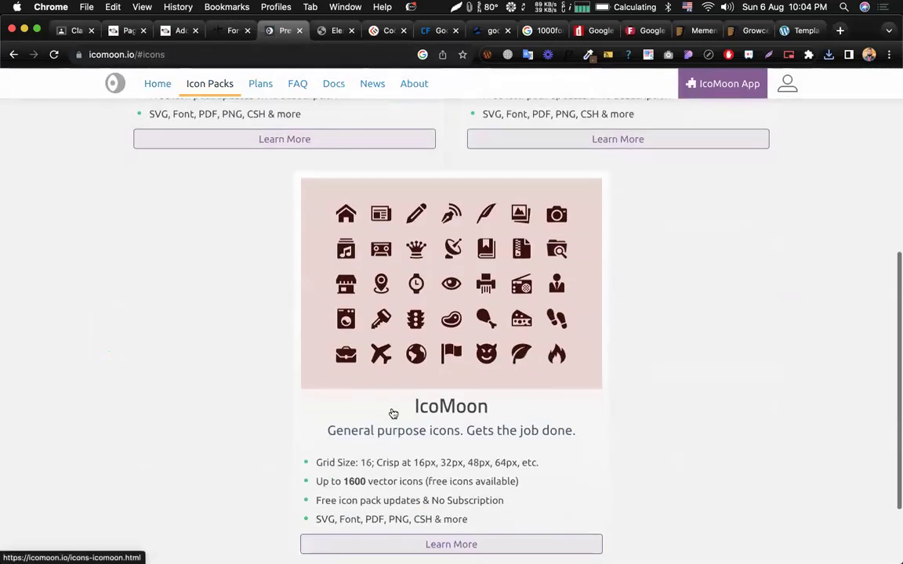
scroll(412, 385, up, 5)
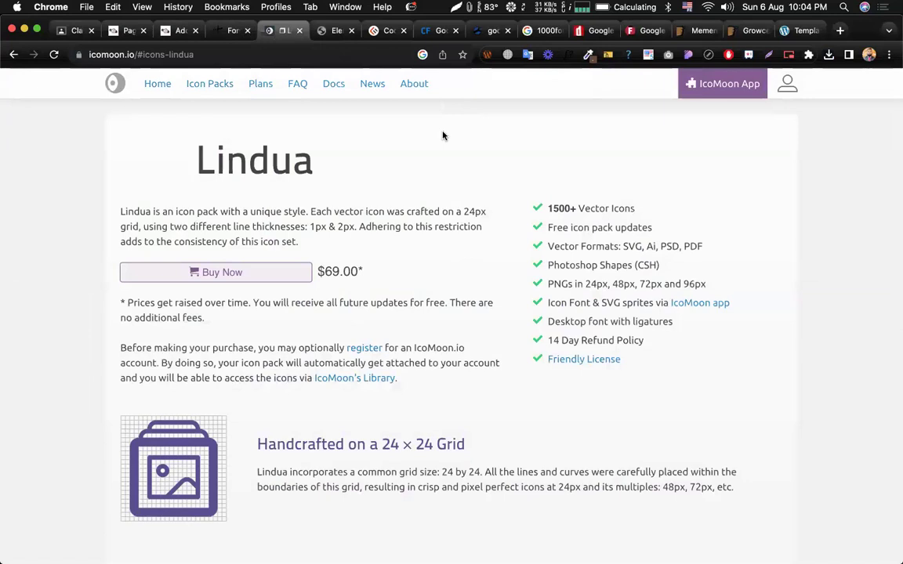
scroll(322, 284, down, 20)
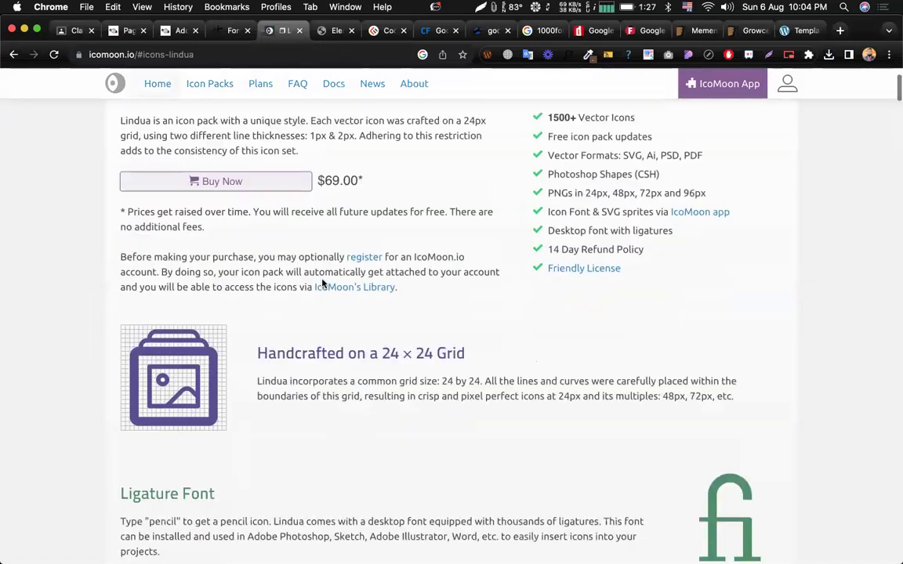
scroll(322, 283, up, 4)
scroll(322, 284, up, 8)
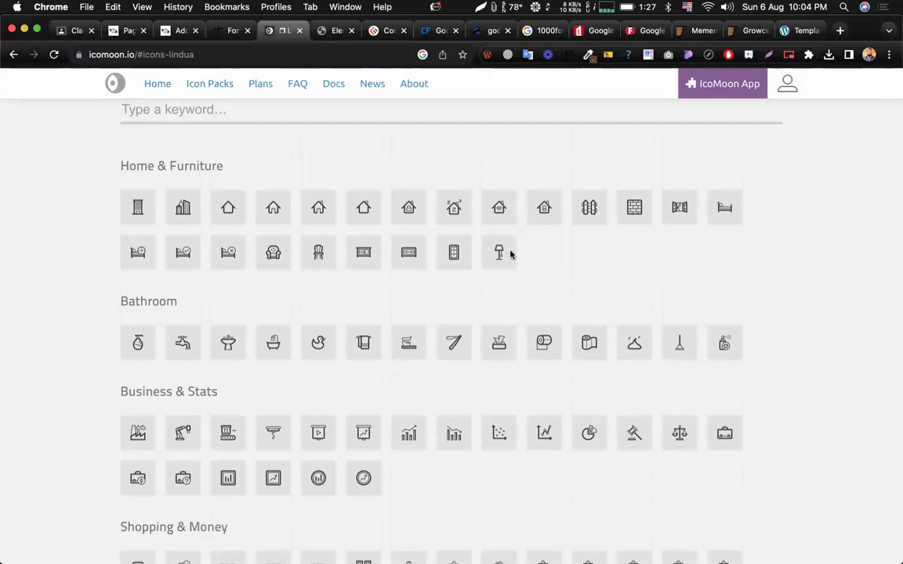
scroll(510, 254, up, 5)
Step: Filter the Lindua 24px preview to 'dress' icons, then launch the IcoMoon App
triple_click(167, 401)
click(210, 434)
click(188, 437)
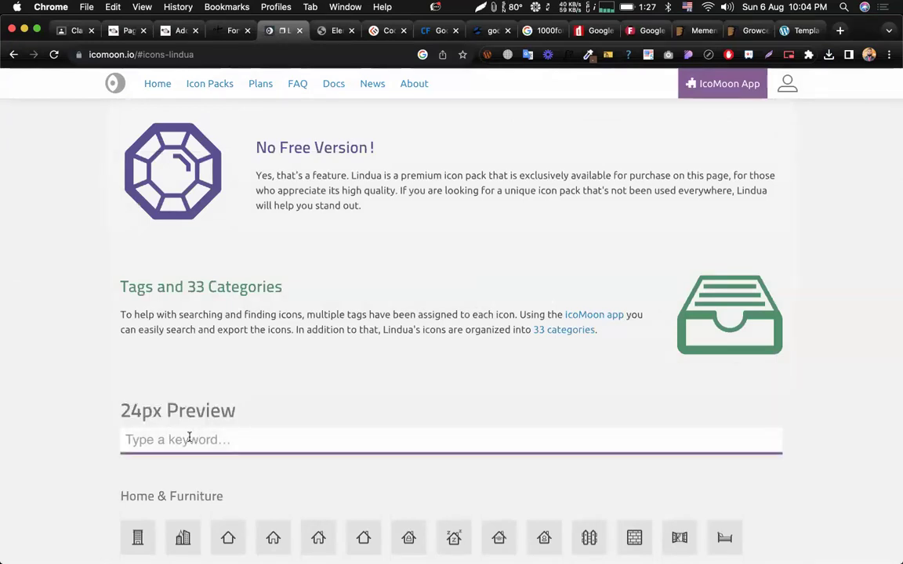
text(dress)
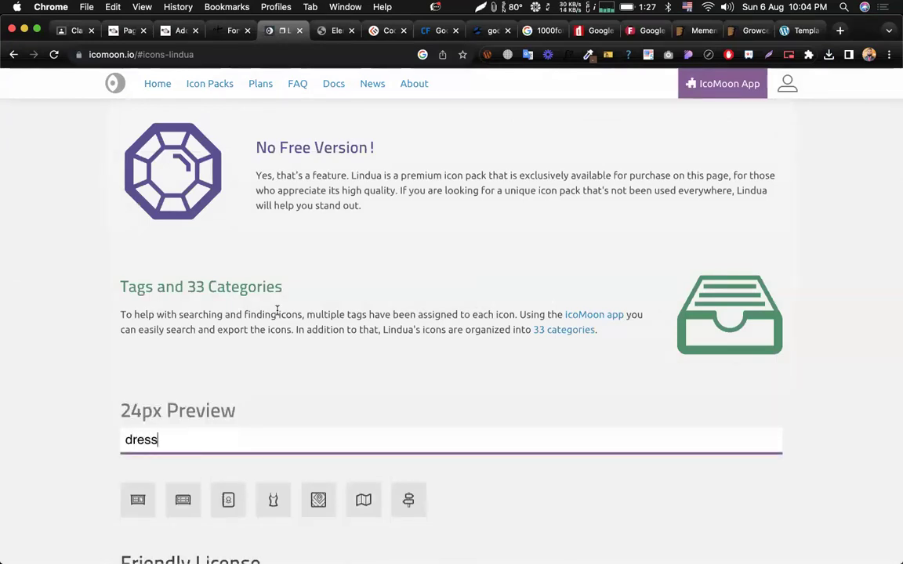
scroll(275, 313, down, 5)
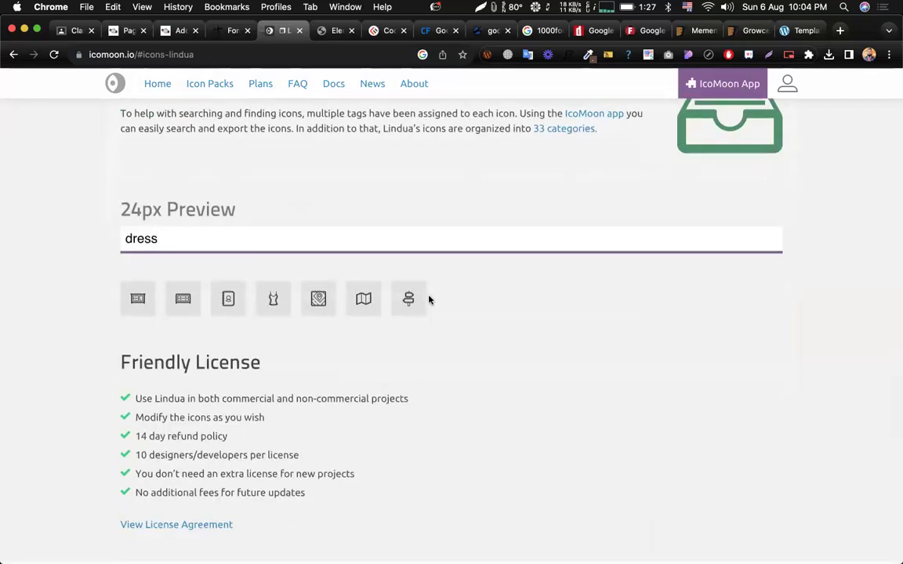
click(269, 311)
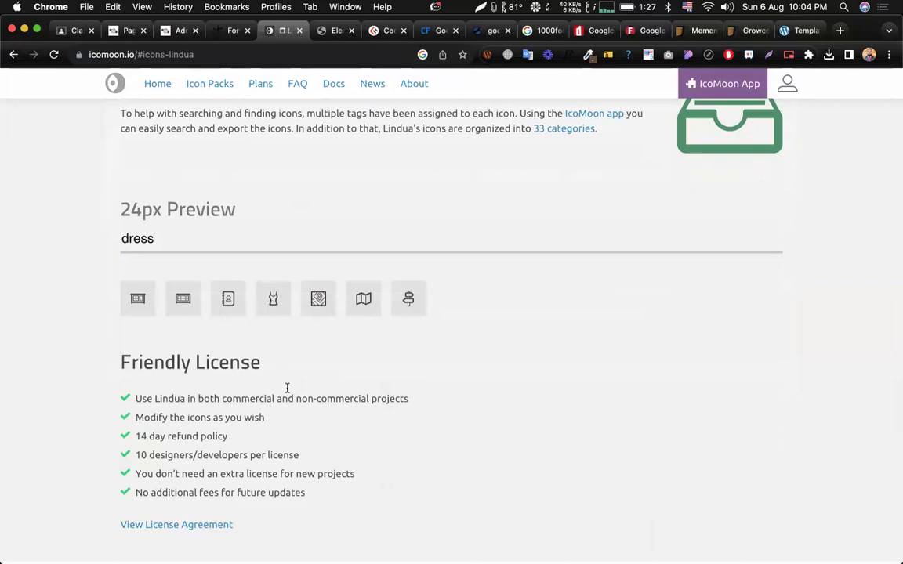
scroll(287, 387, down, 2)
scroll(325, 403, up, 15)
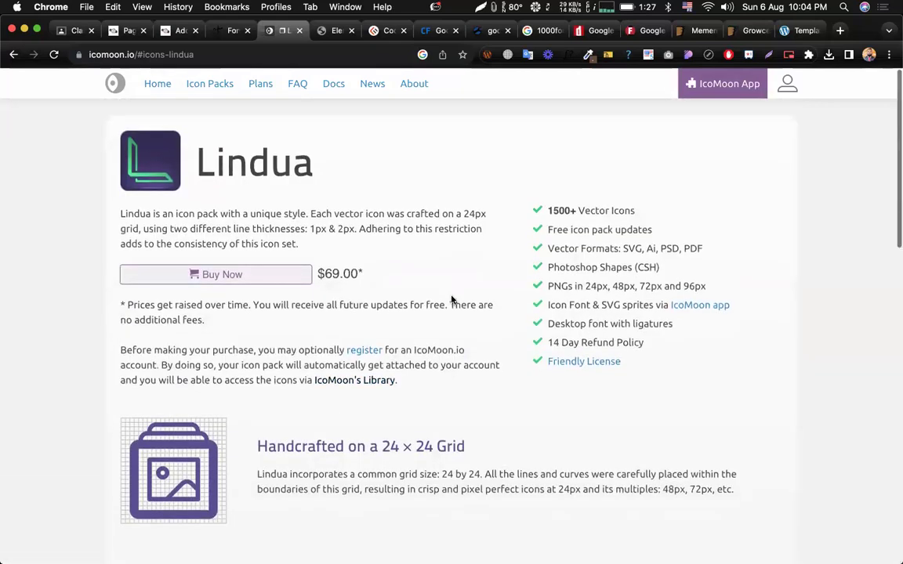
click(725, 84)
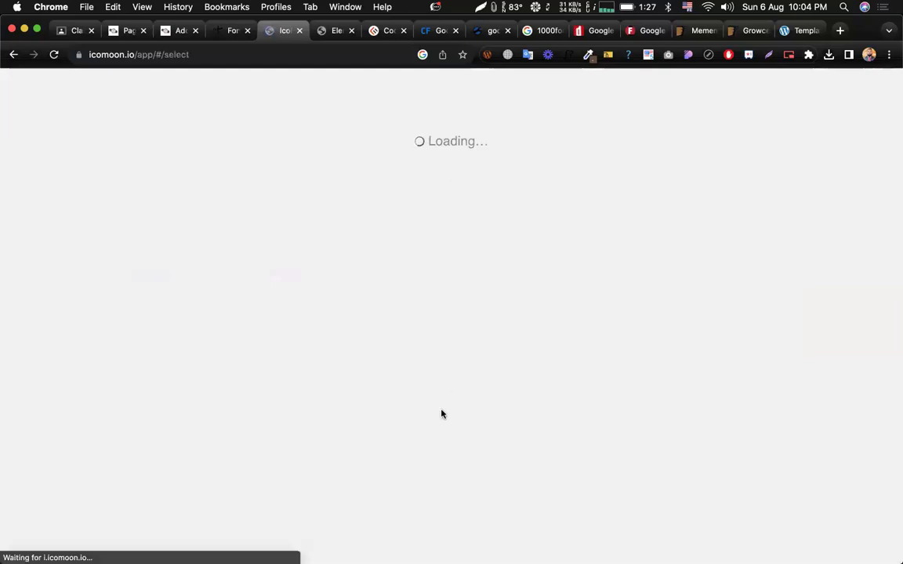
Step: Leave the app, view IcoMoon's sign-in page and pricing plans, then return to Icon Packs
click(12, 54)
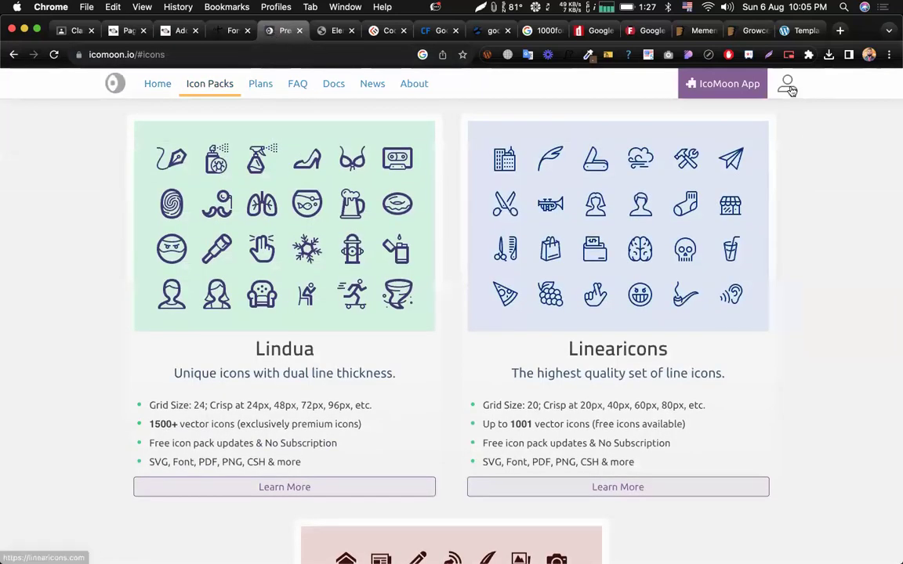
click(787, 83)
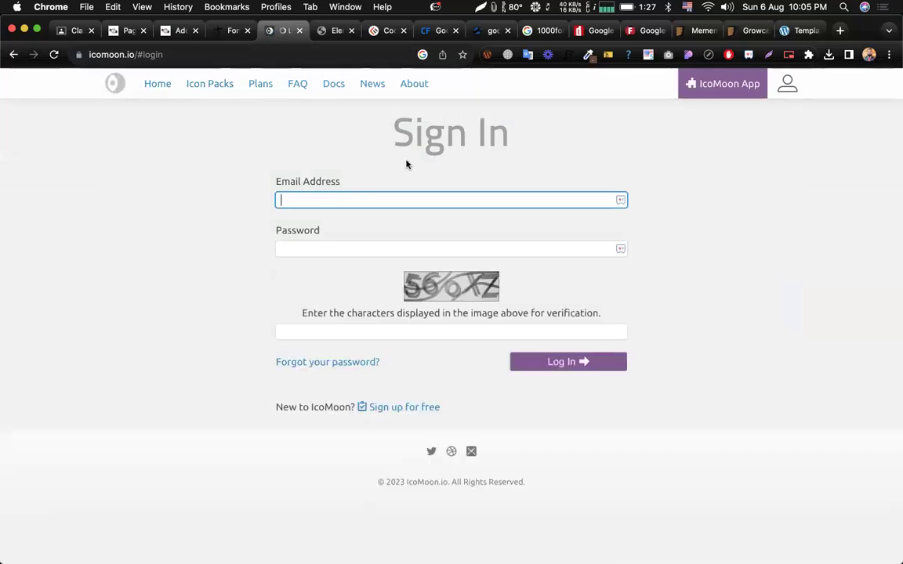
click(260, 88)
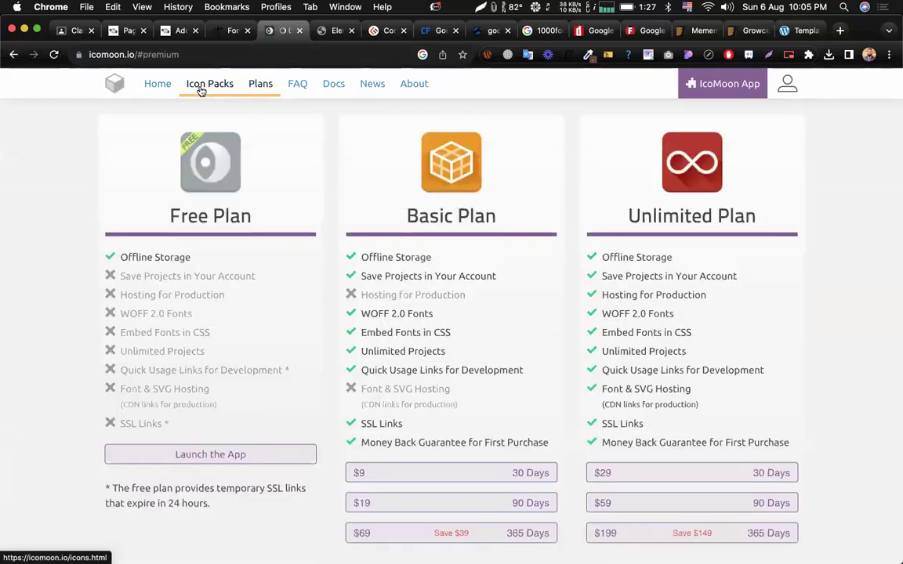
click(201, 88)
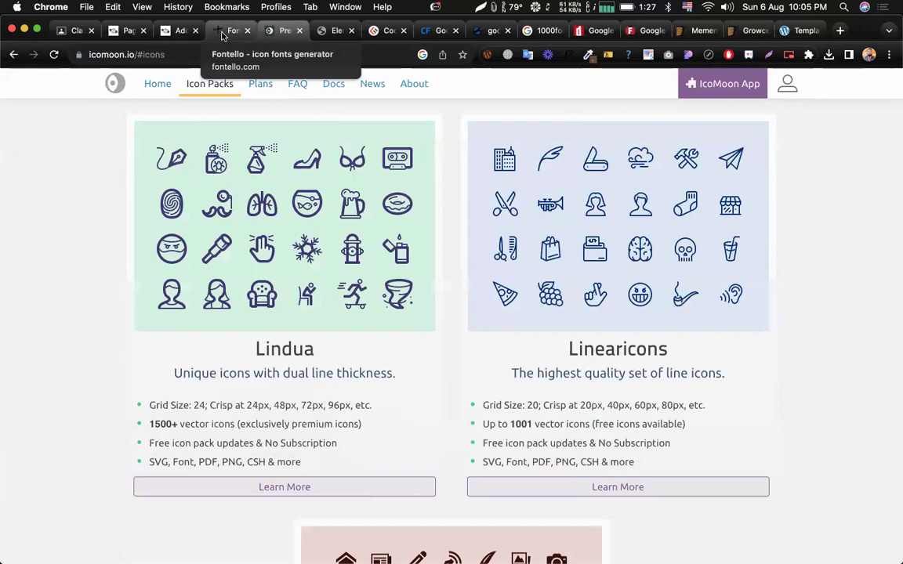
Step: Upload the fontello zip from Downloads onto the Add New Icon Set drop zone
click(232, 31)
click(169, 32)
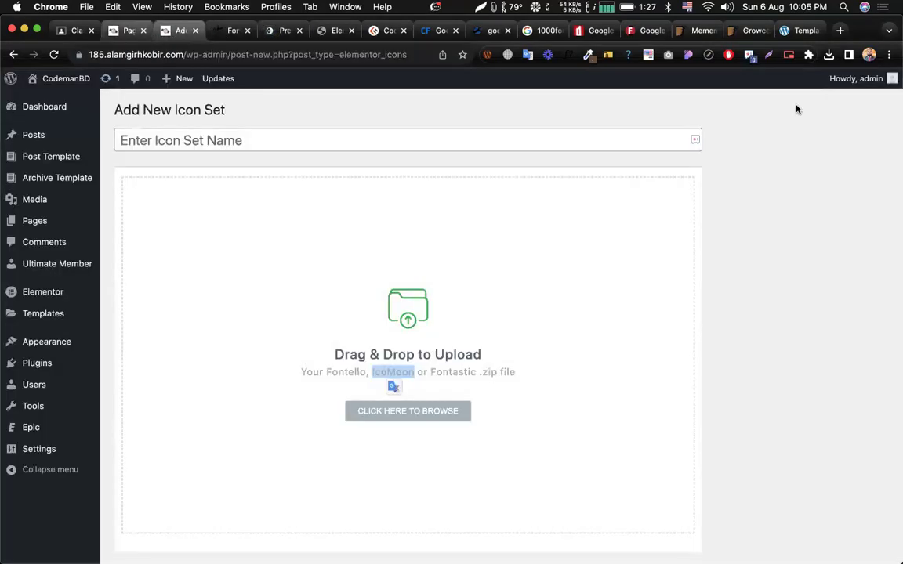
click(828, 54)
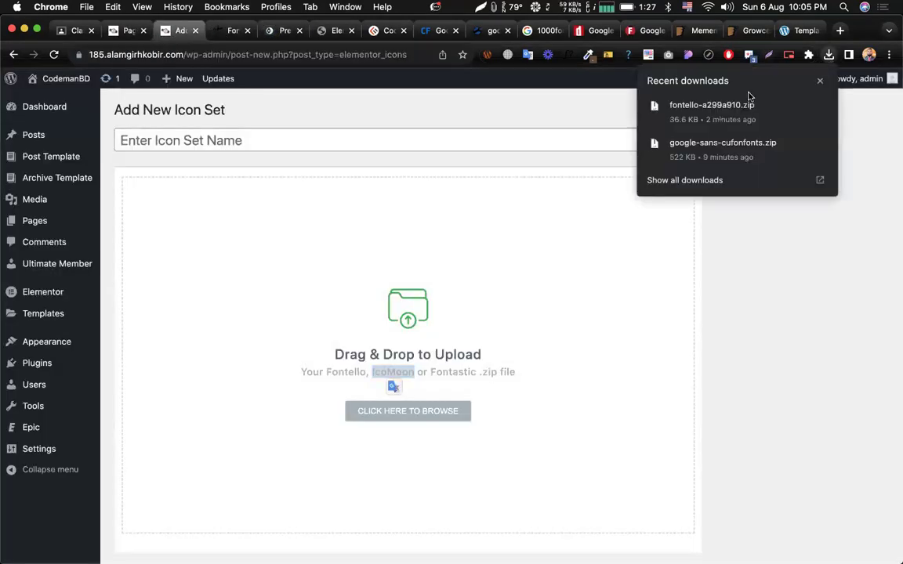
drag(689, 112, 514, 275)
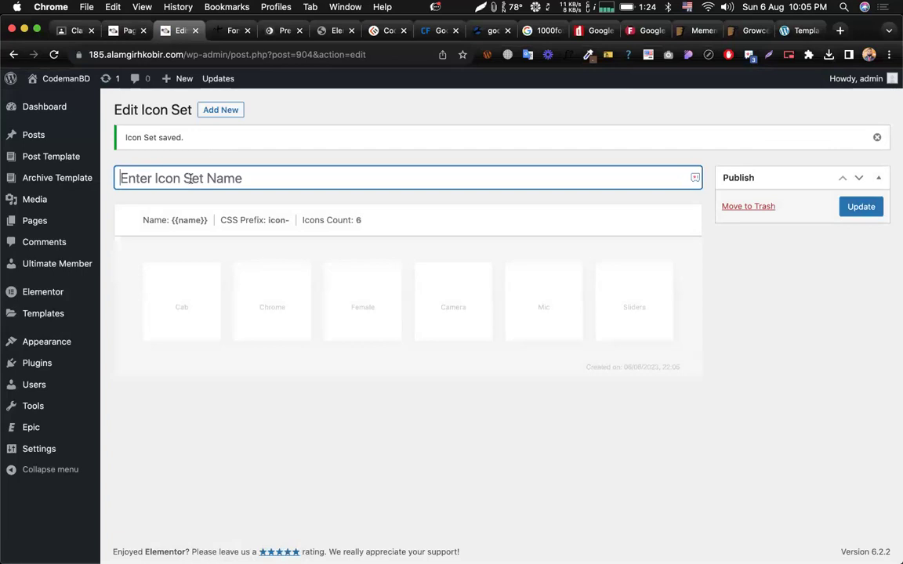
Step: Name the icon set 'My Custom Icons' and update it
text(My C)
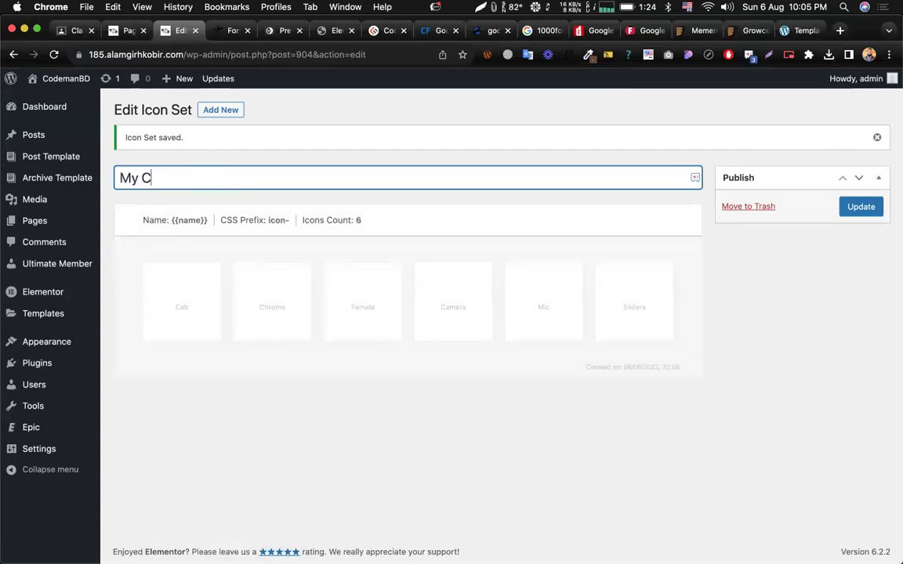
text(ustom Icons)
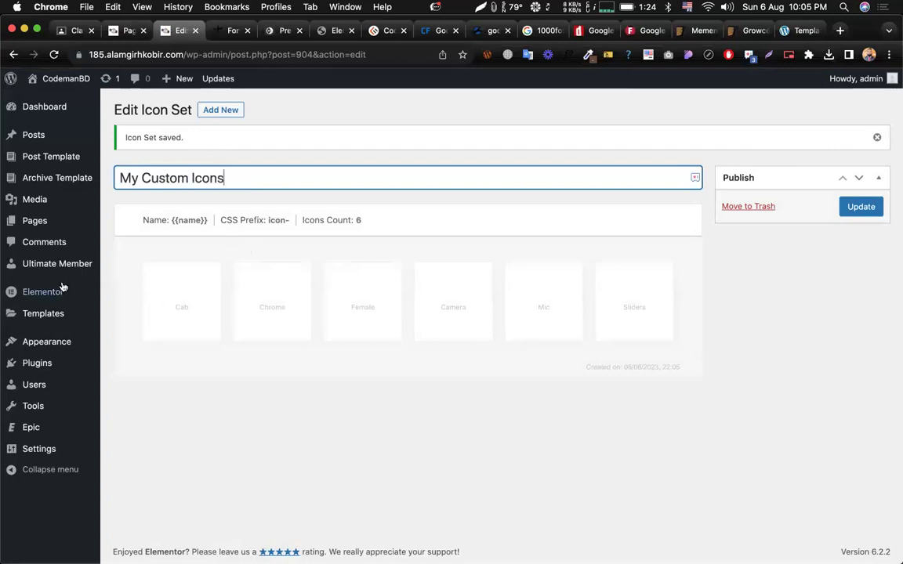
mouse_move(63, 292)
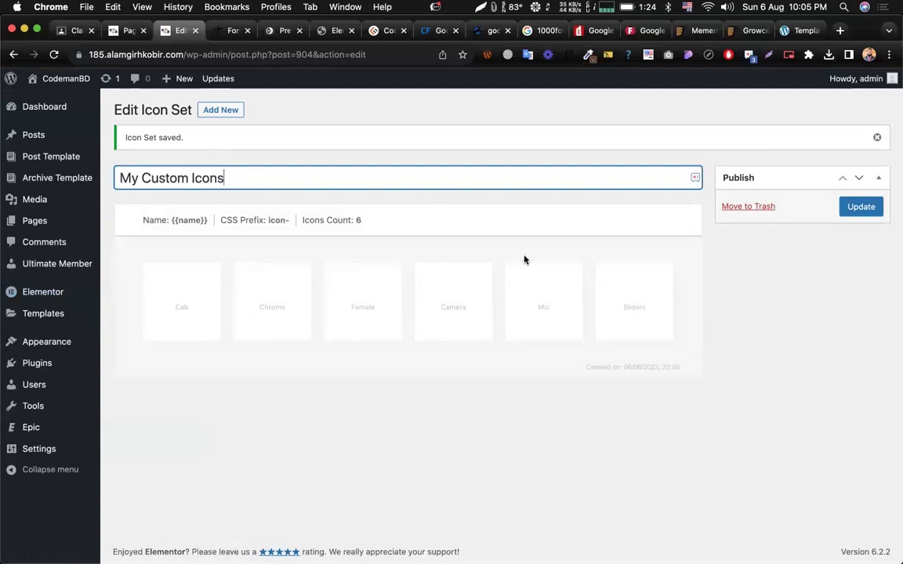
click(868, 210)
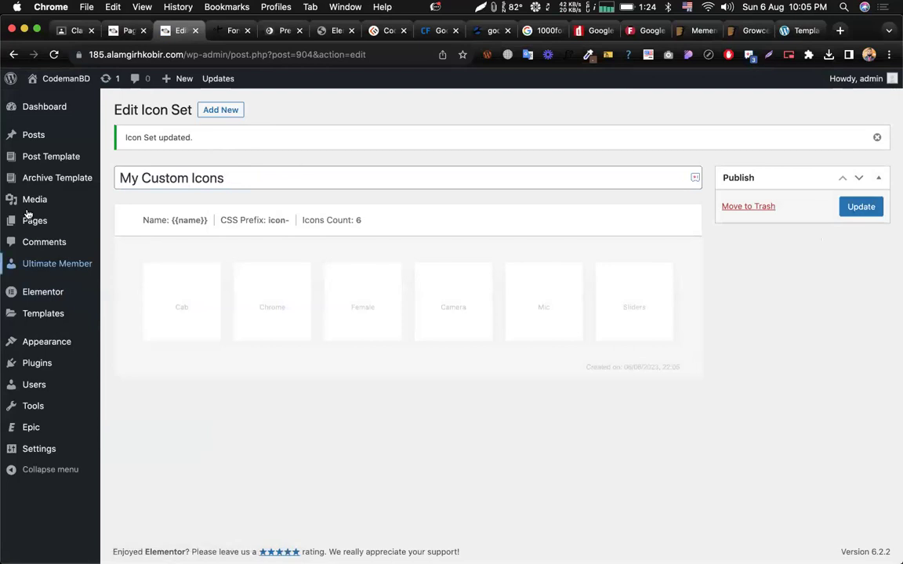
mouse_move(34, 224)
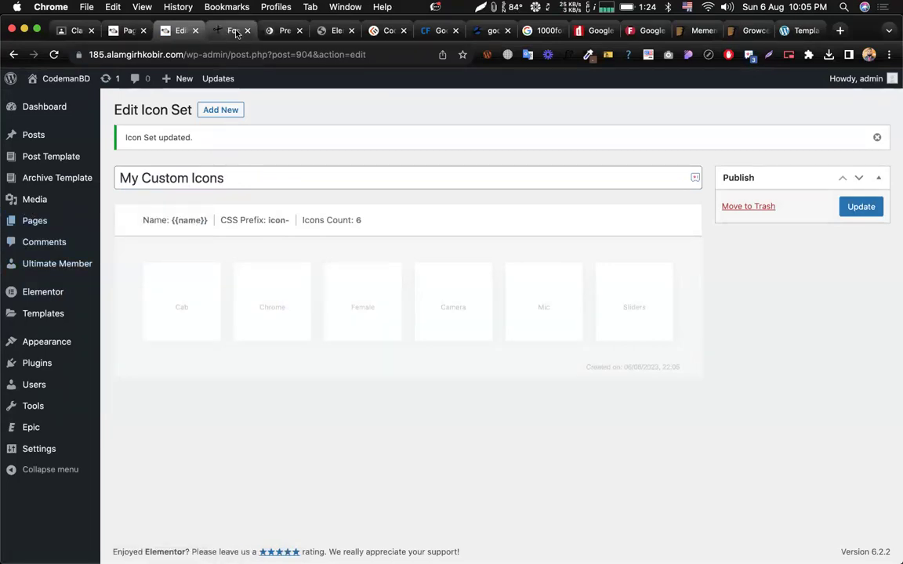
Step: Reload the Elementor Home editor and drop an Icon widget between the faded headings
click(330, 32)
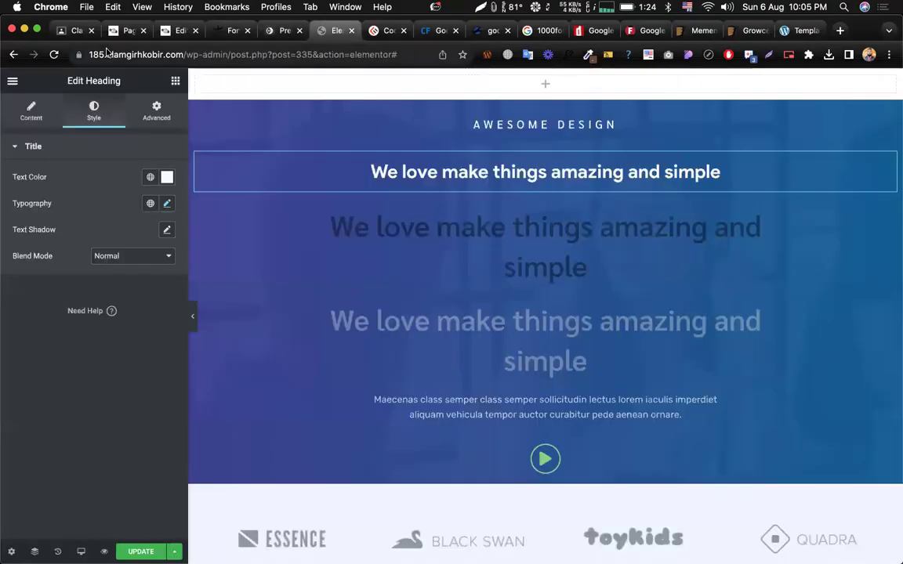
key(super+r)
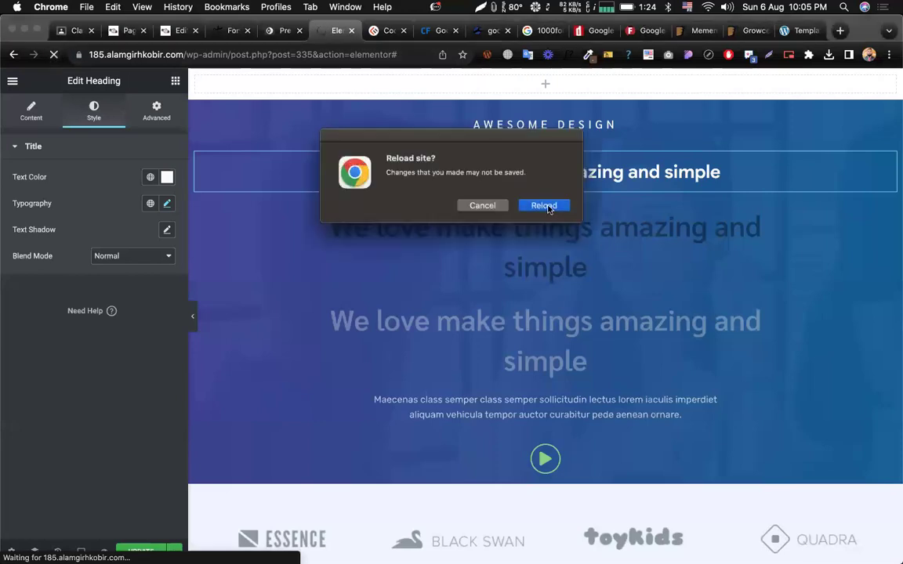
click(546, 206)
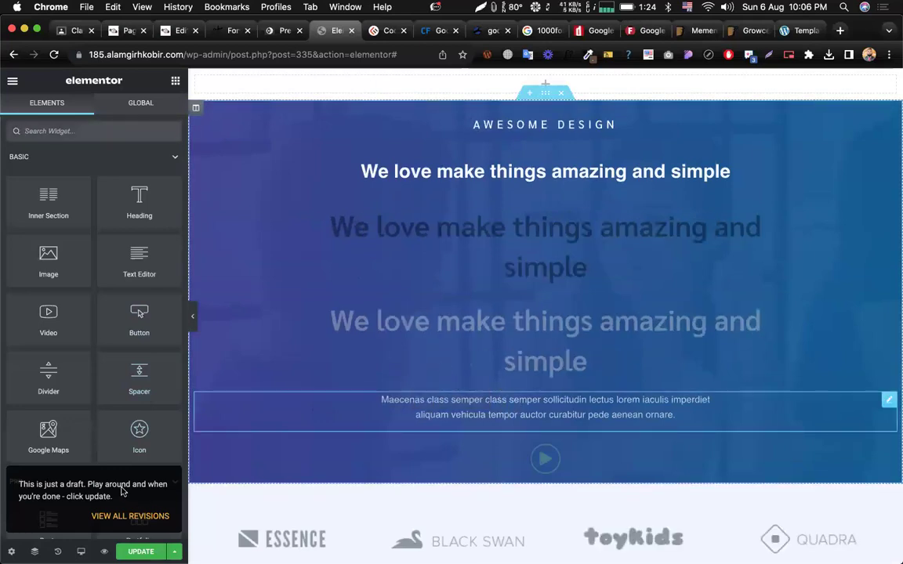
drag(141, 434, 391, 313)
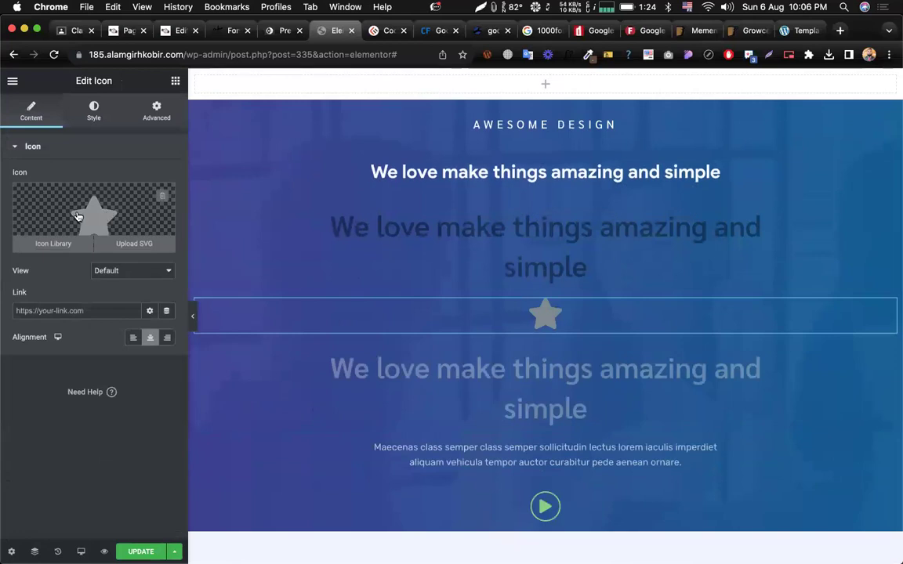
Step: In the Icon Library, browse Font Awesome Regular, Solid, Brands and My Custom Icons
click(78, 217)
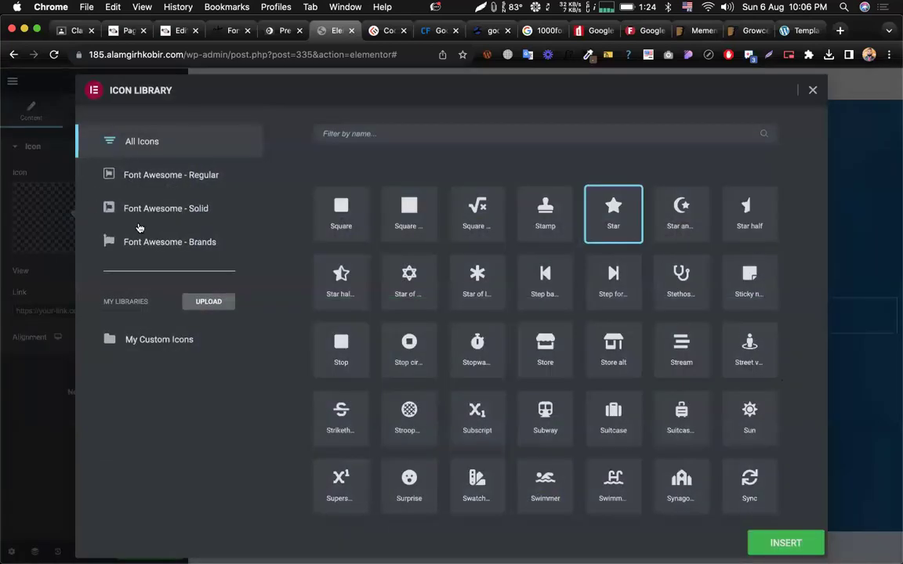
click(147, 188)
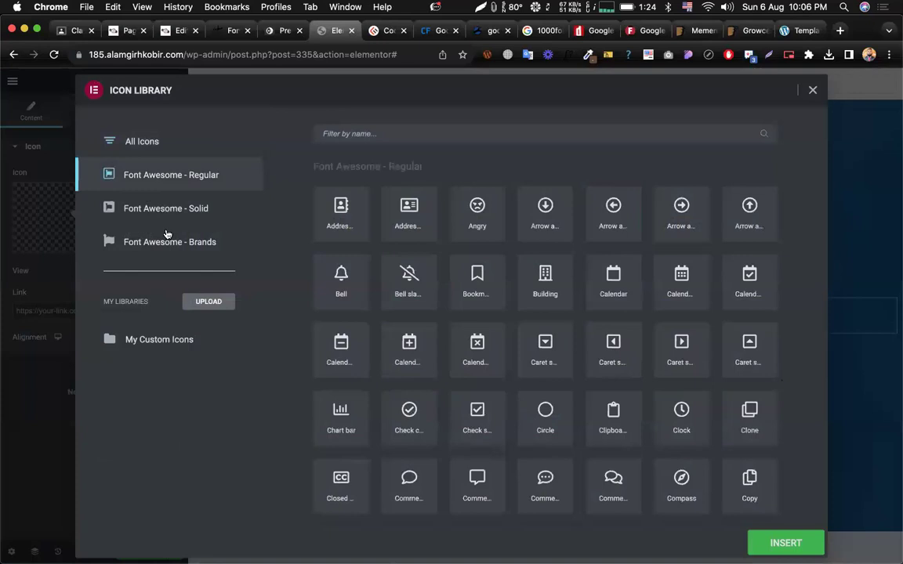
click(153, 210)
click(166, 237)
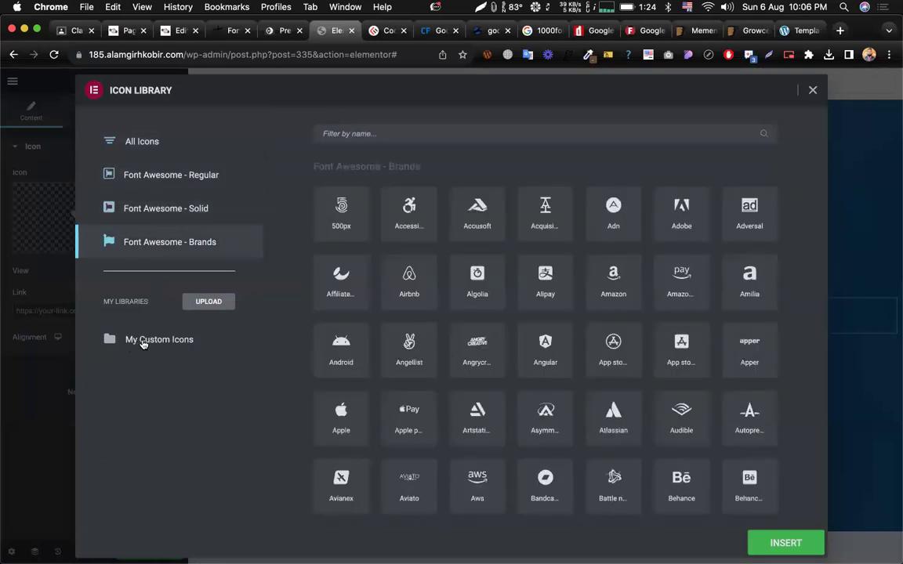
click(143, 343)
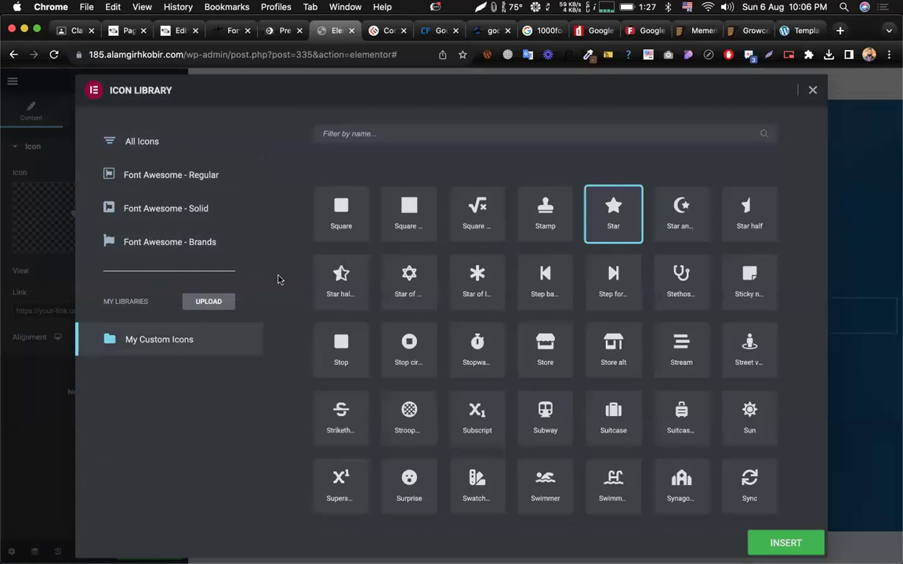
scroll(317, 323, down, 3)
scroll(317, 323, up, 5)
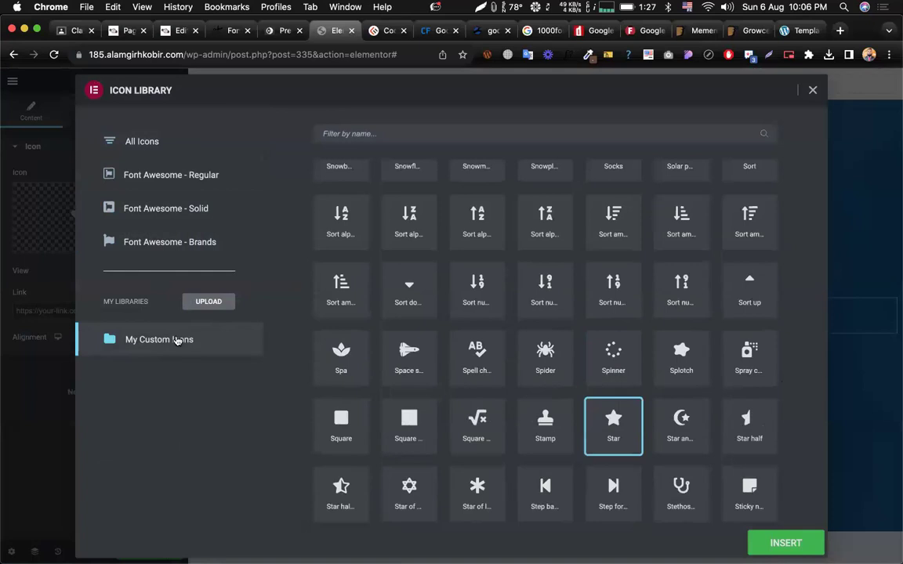
click(185, 240)
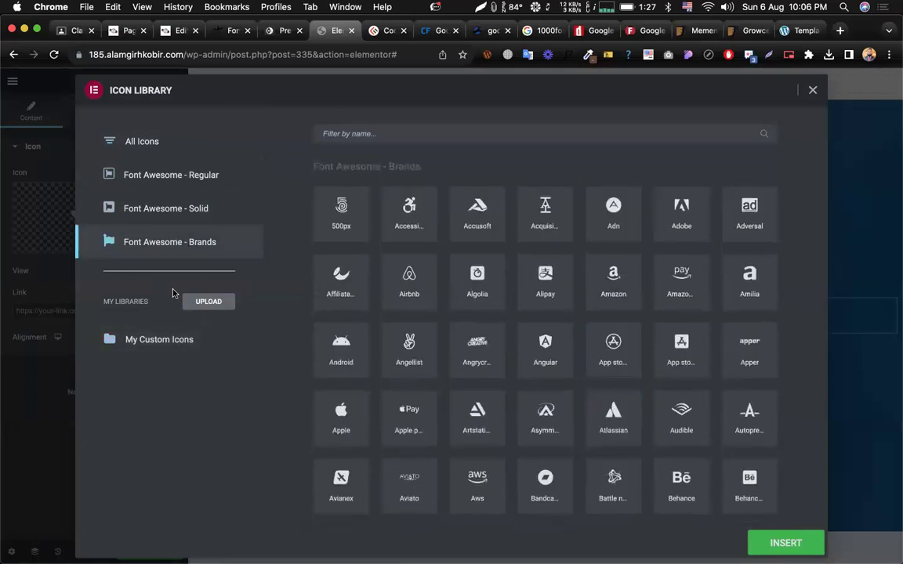
click(166, 340)
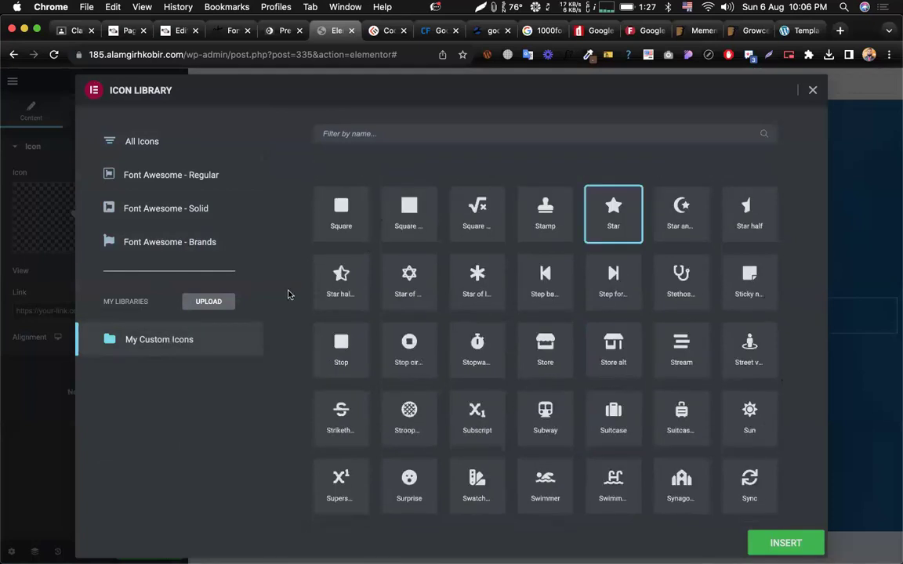
scroll(430, 317, down, 4)
scroll(401, 316, up, 5)
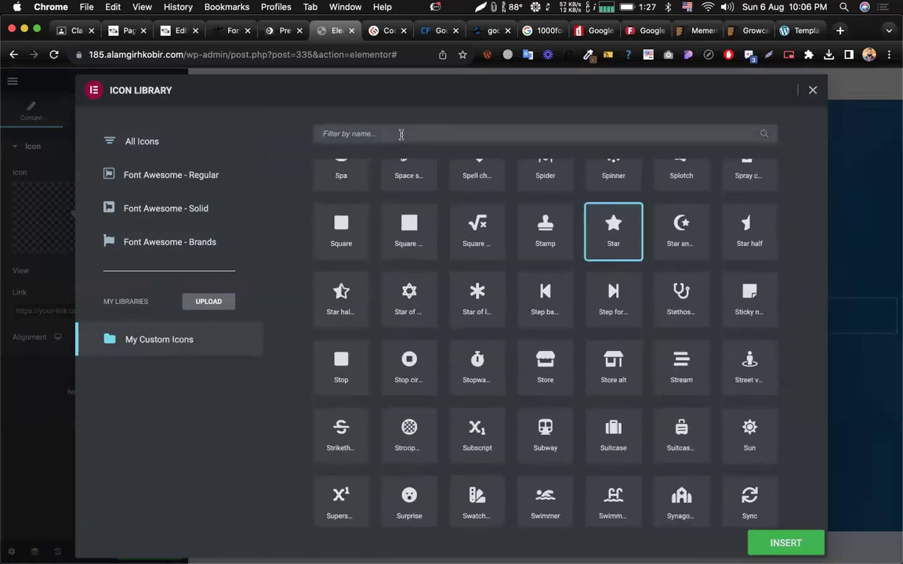
Step: Search the library for 'chr', then go to the My Custom Icons Edit Icon Set page
text(chr)
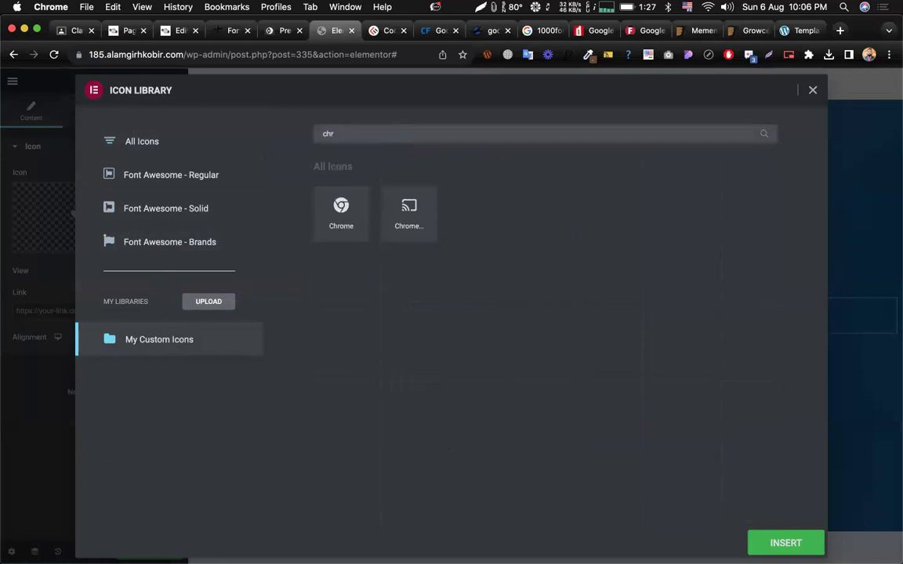
double_click(330, 135)
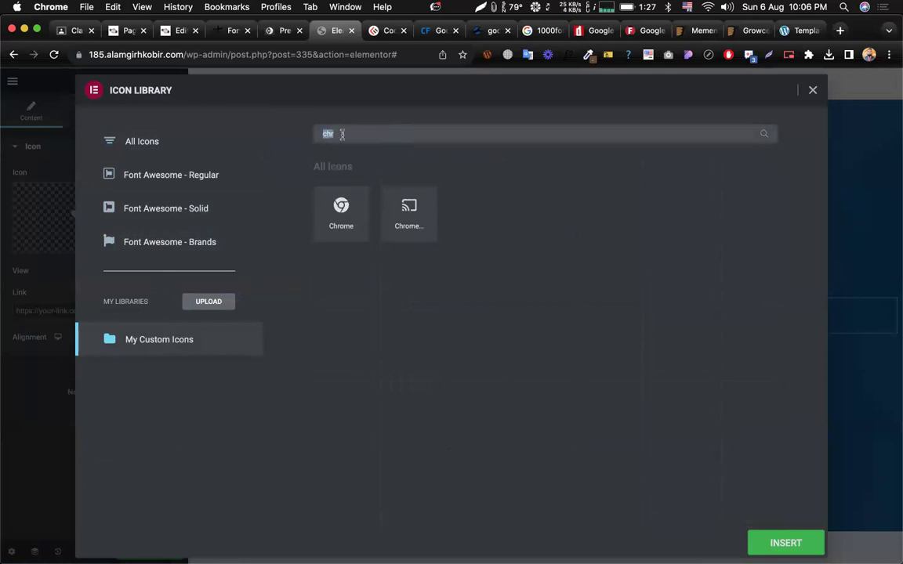
click(279, 31)
click(178, 35)
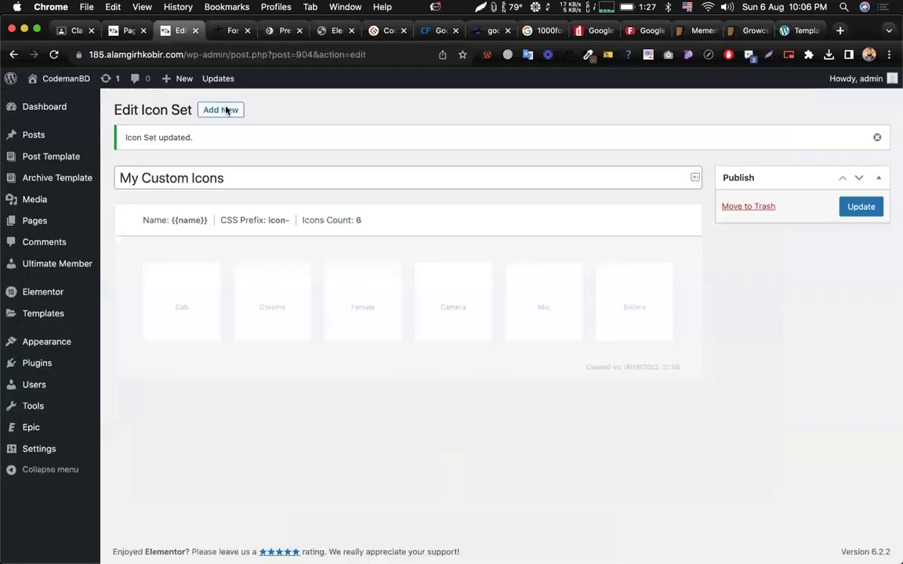
Step: Search the icon library for 'came' and 'cab', then clear the search
click(319, 34)
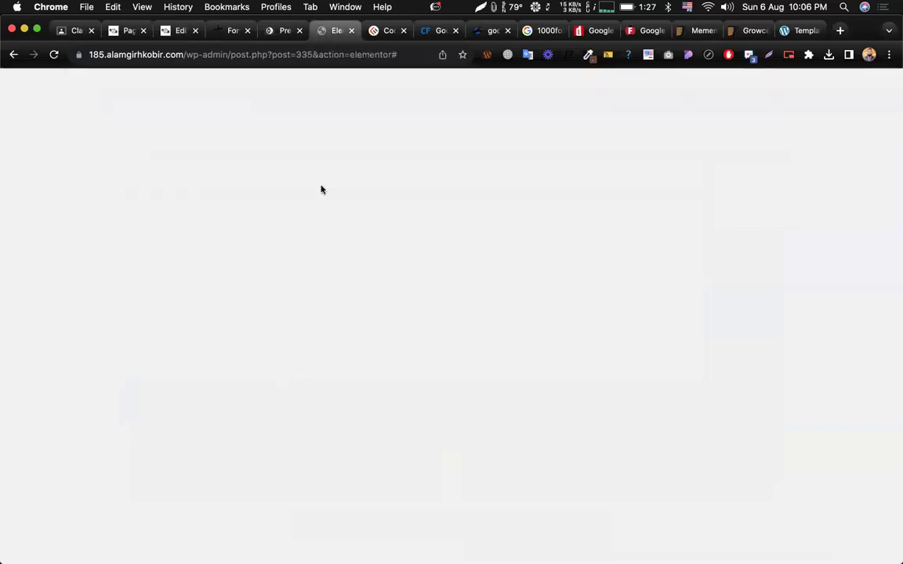
text(came)
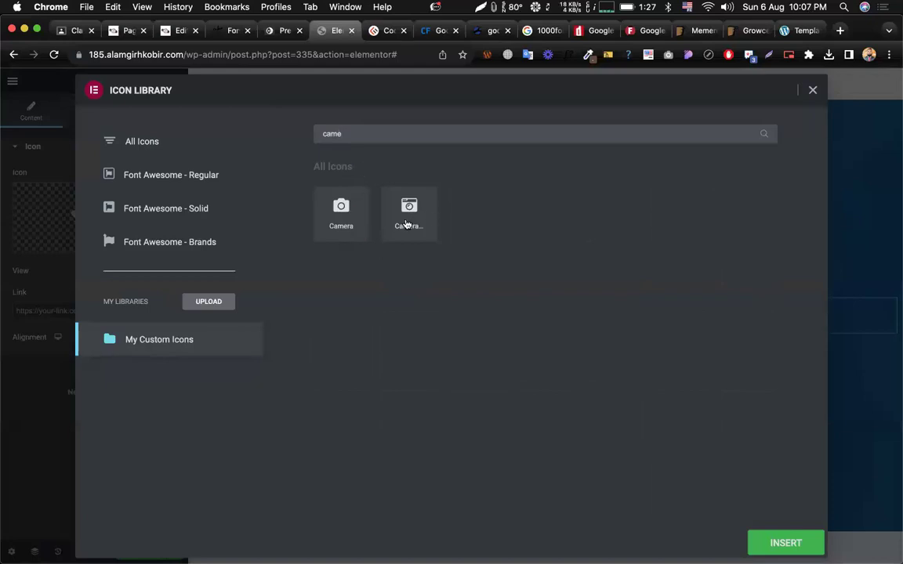
double_click(329, 134)
key(BackSpace)
text(cab)
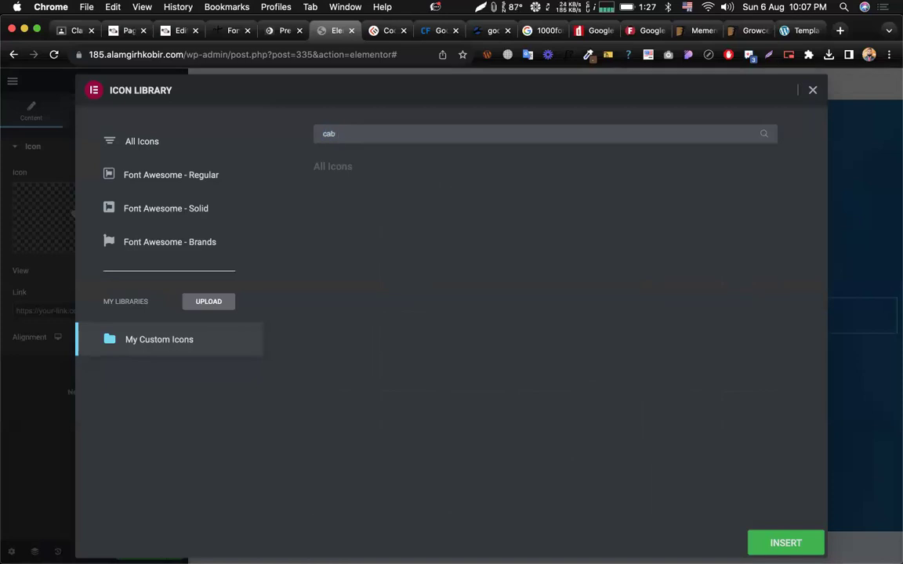
key(BackSpace)
key(BackSpace)
key(BackSpace)
Step: Search the library for 'mic' and open the custom icon sets list in a new tab
click(142, 30)
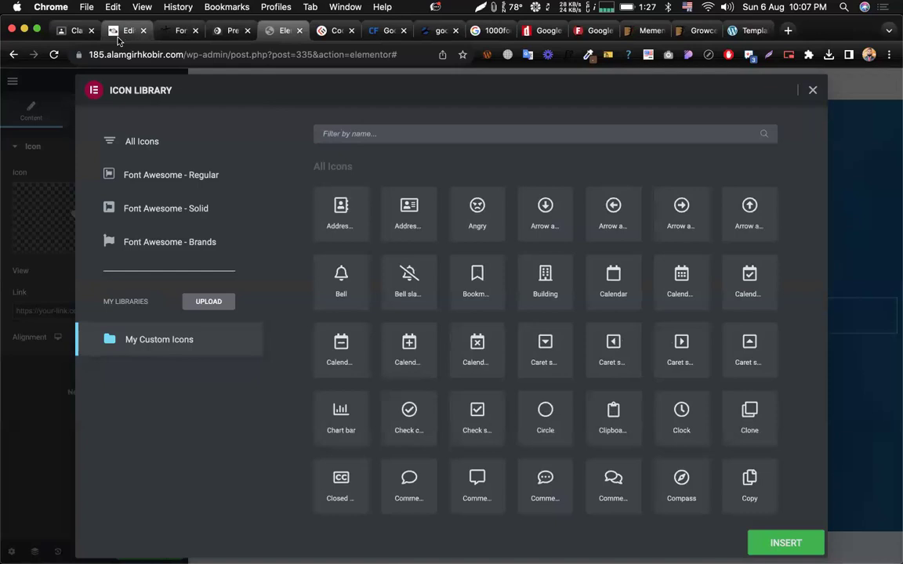
click(120, 33)
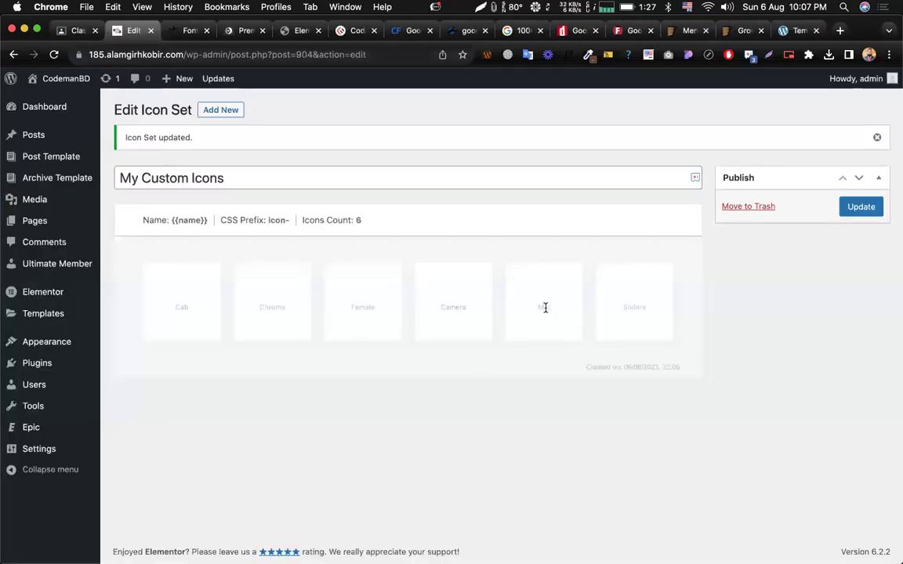
click(300, 32)
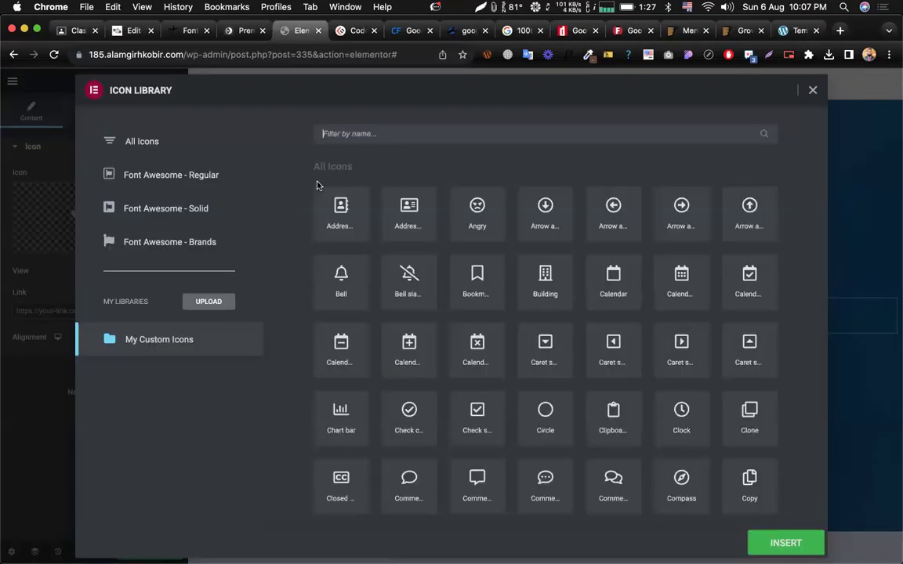
text(mic)
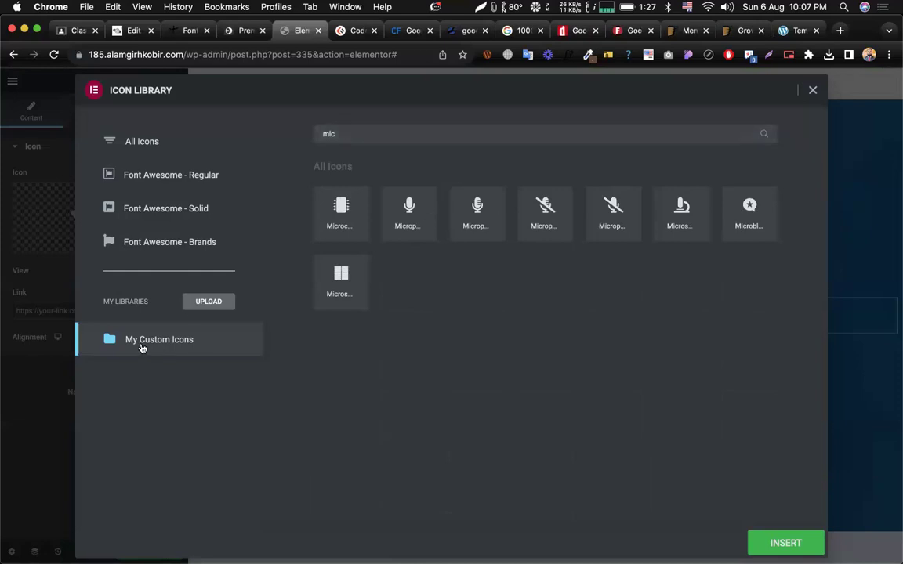
click(208, 302)
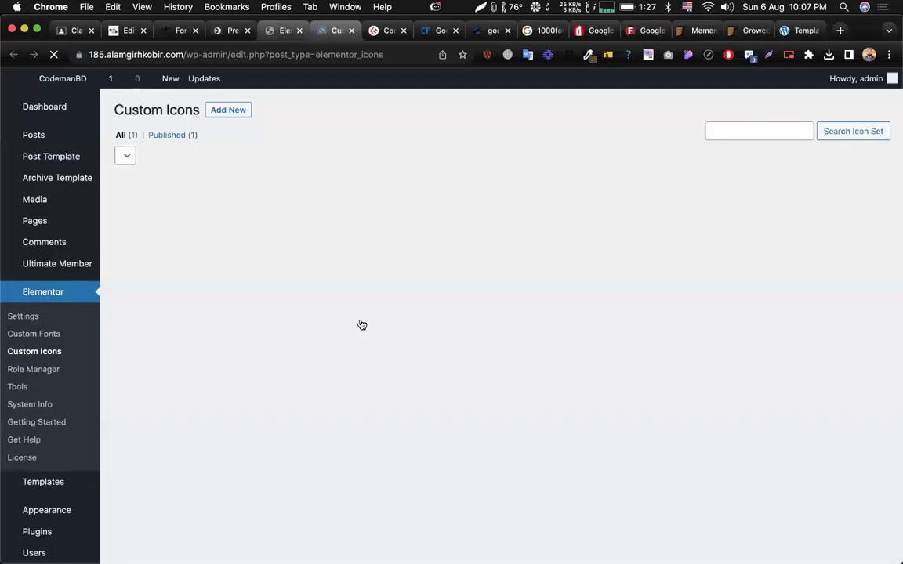
click(282, 31)
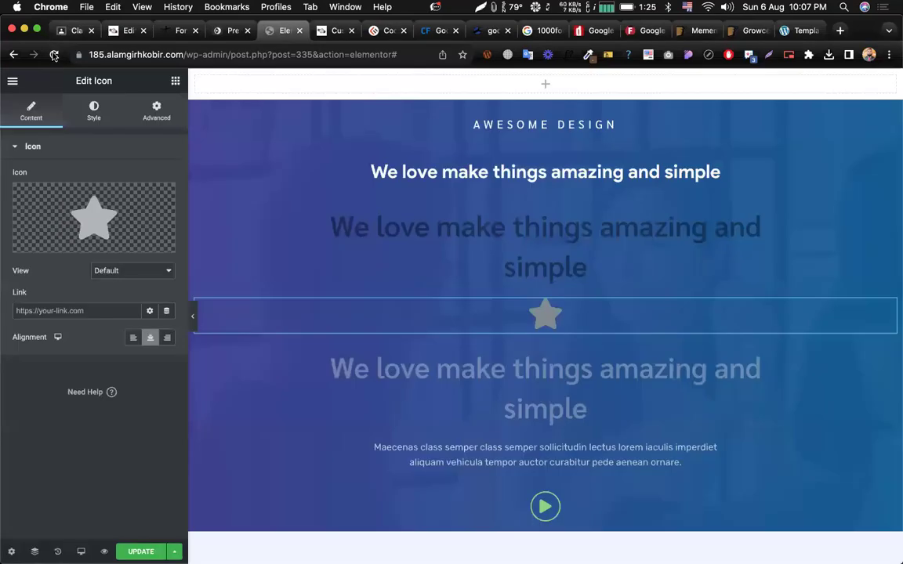
Step: Reload the Elementor editor, select the star Icon widget, and open its Icon Library
click(54, 54)
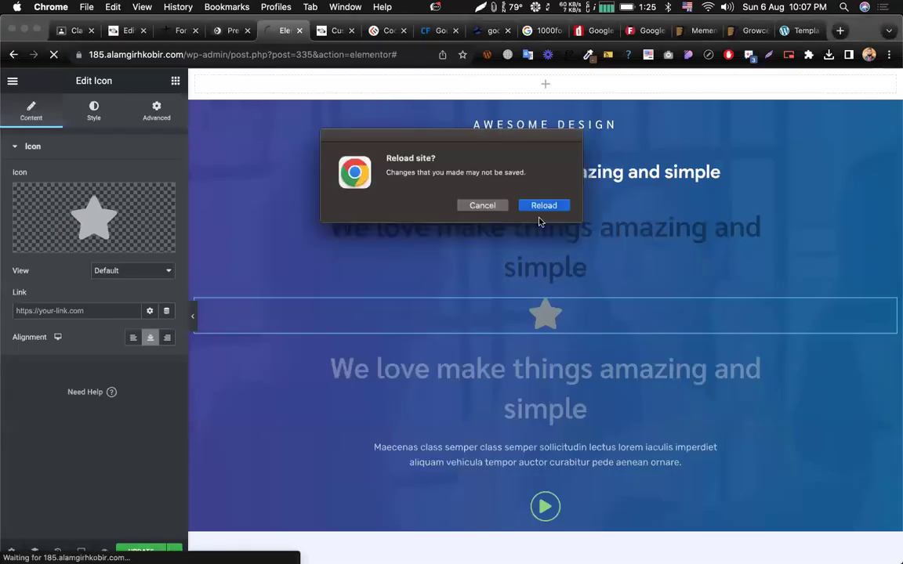
click(482, 205)
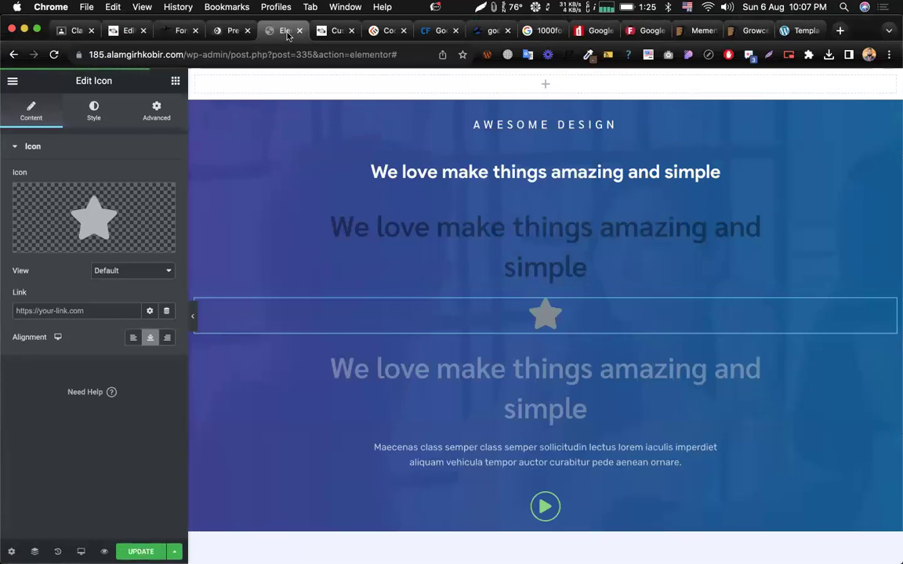
click(54, 53)
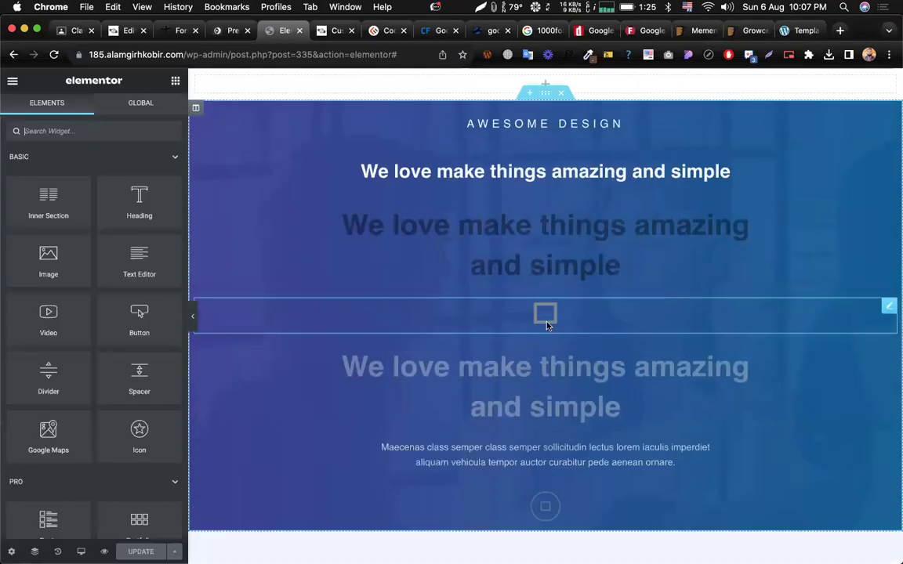
click(546, 325)
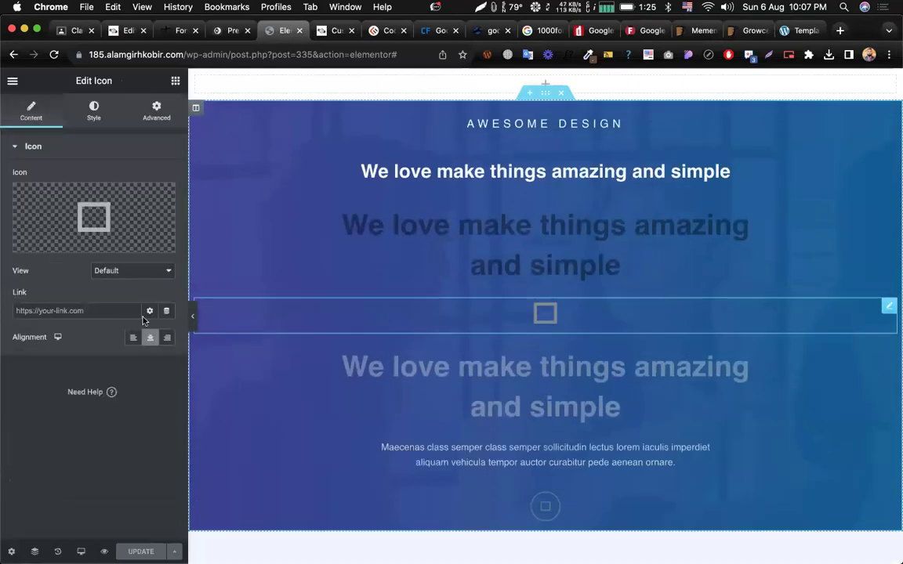
click(112, 218)
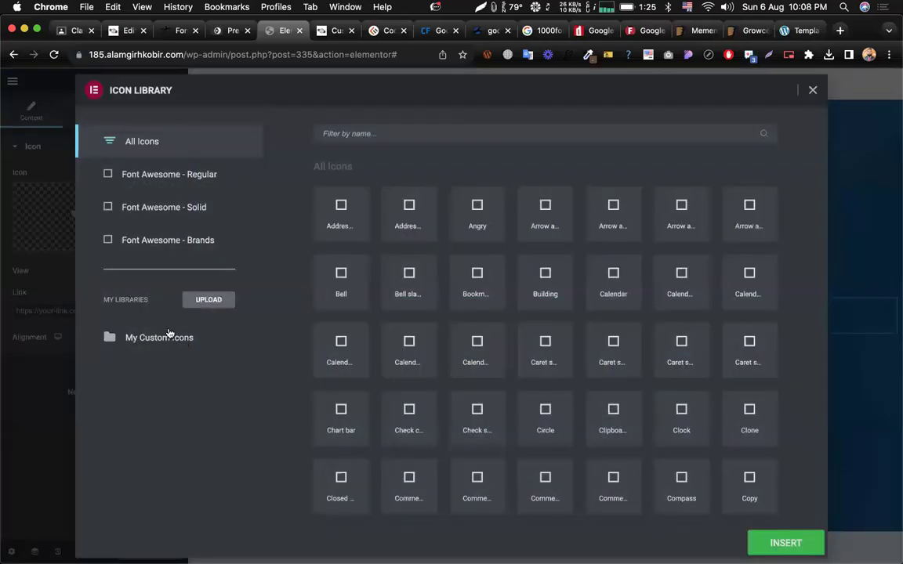
Step: Browse the My Custom Icons set, then close the library without inserting an icon
click(168, 334)
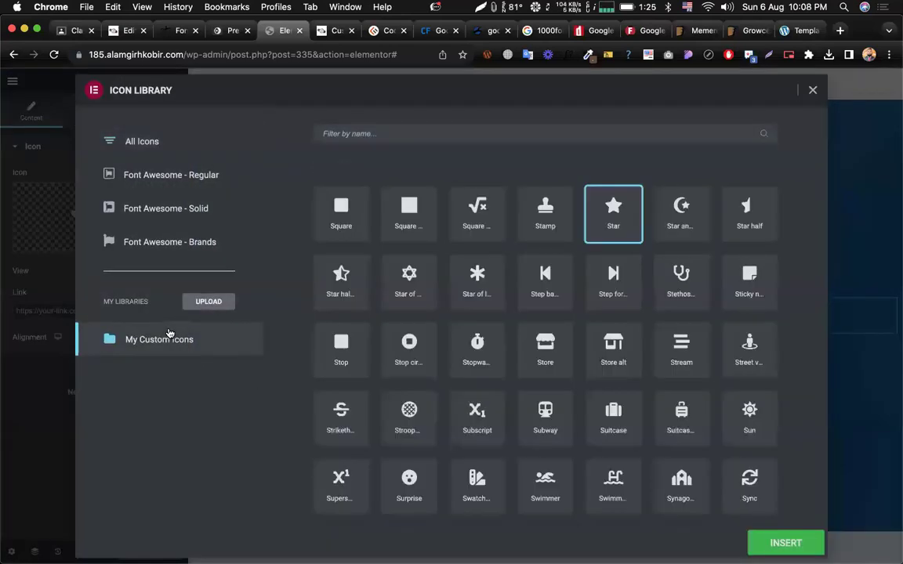
scroll(413, 363, down, 20)
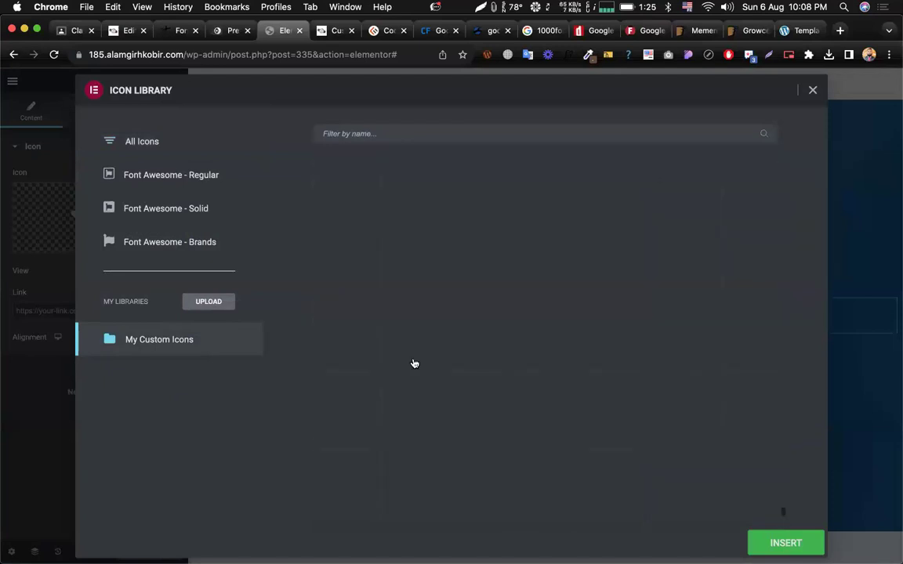
scroll(414, 363, up, 20)
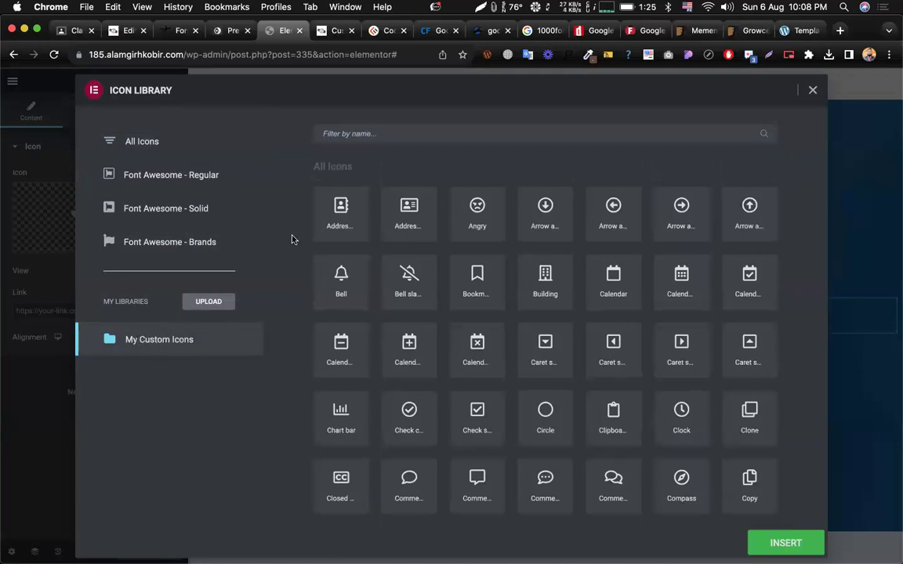
click(368, 134)
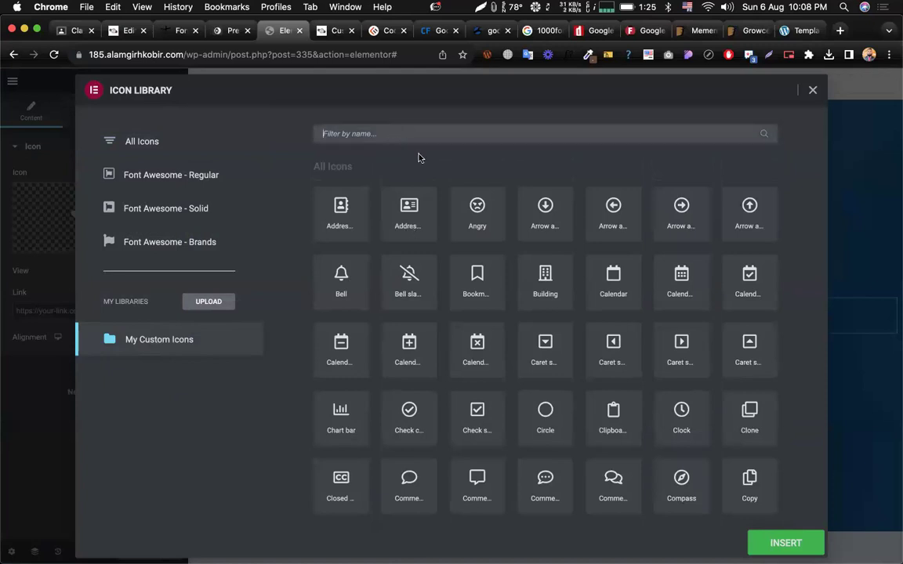
click(811, 90)
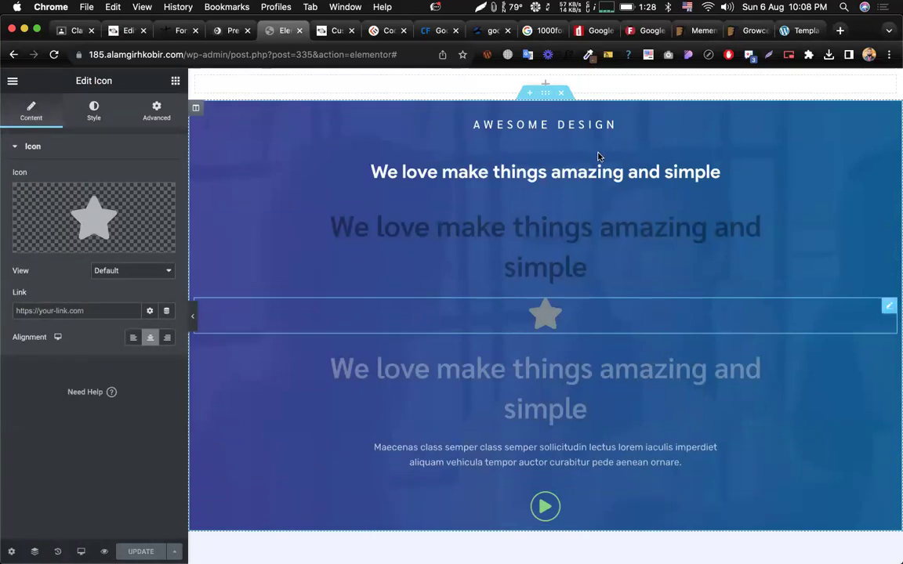
Step: Check the Custom Icons list, then enter 'dress icon svg' in the CodemanBD tab's address bar
click(329, 31)
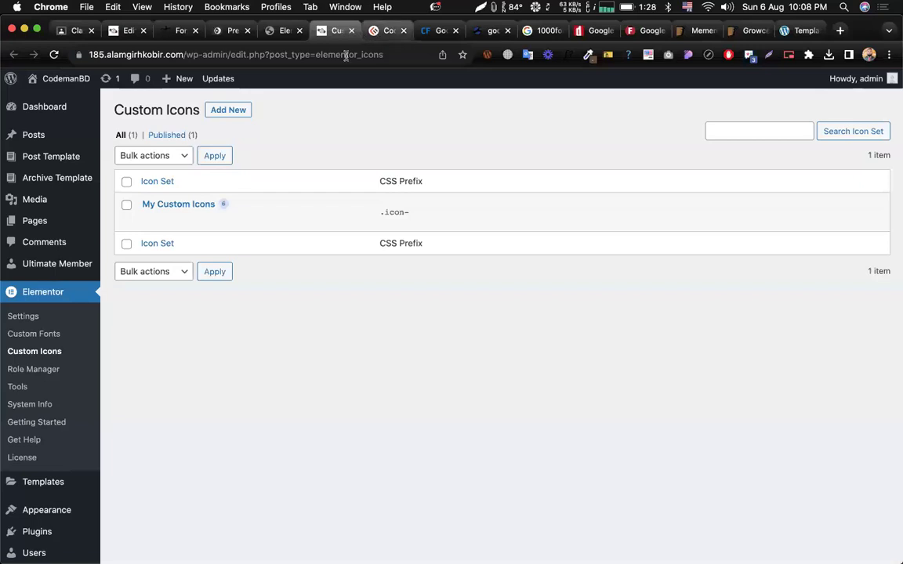
key(ctrl+Tab)
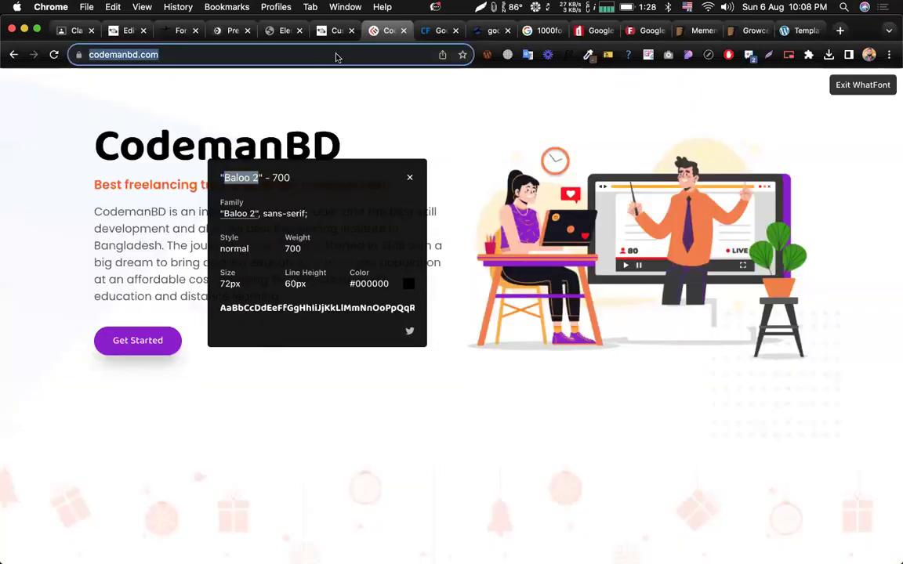
text(dress)
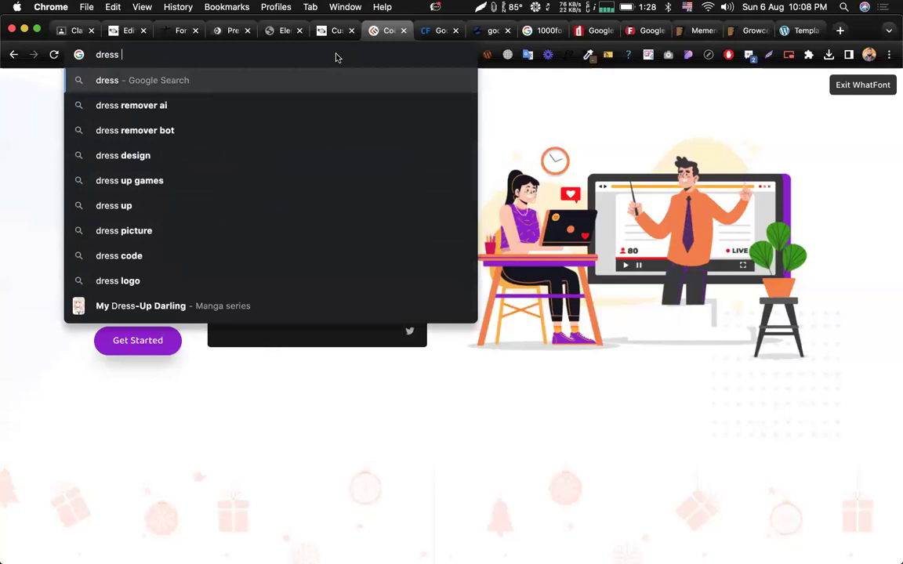
text( icon )
text(svg)
Step: Search Google for 'dress icon svg' and open the Icons8 dress icon set page
key(Return)
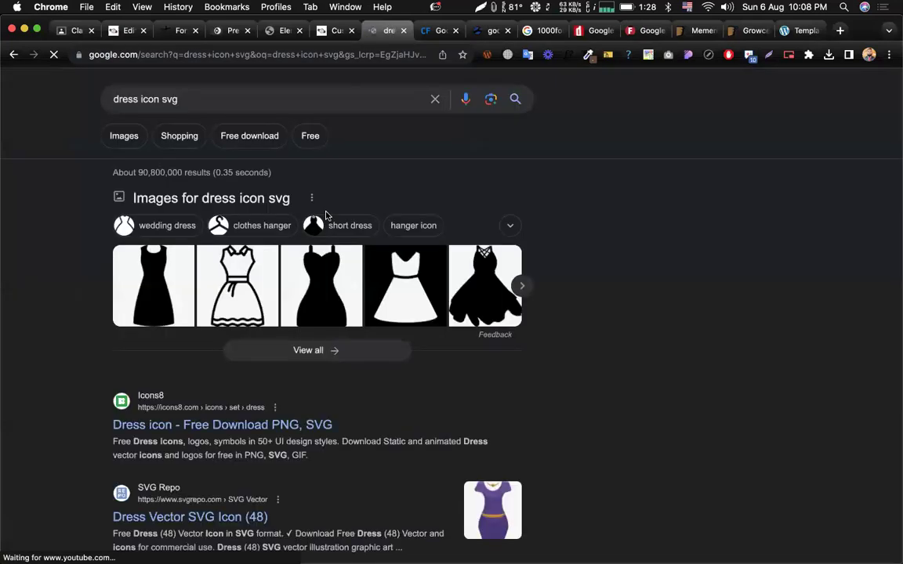
scroll(340, 188, down, 5)
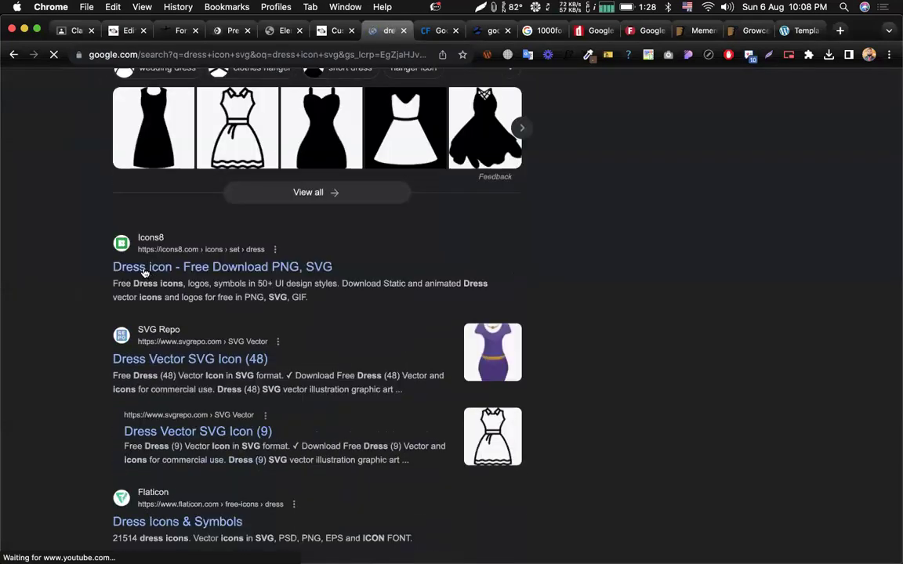
super+click(126, 267)
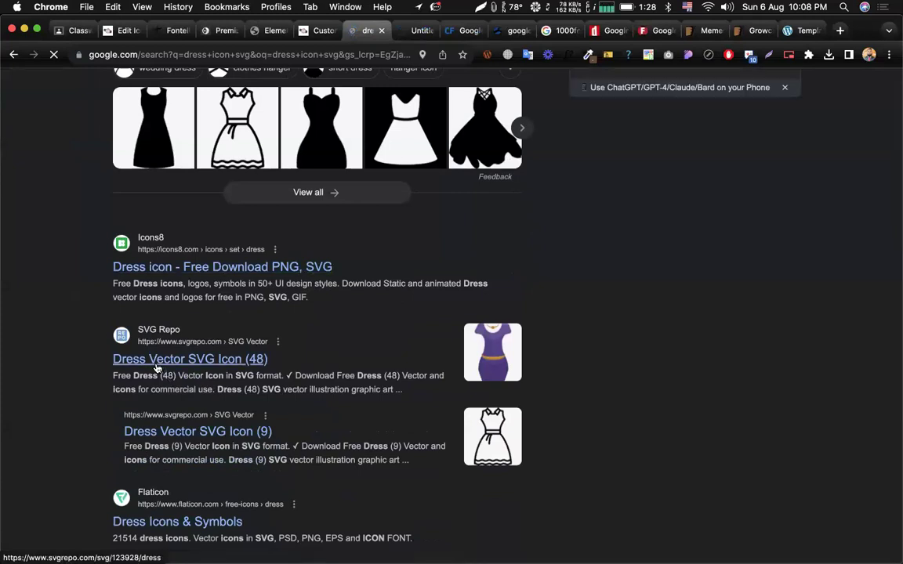
scroll(156, 368, down, 5)
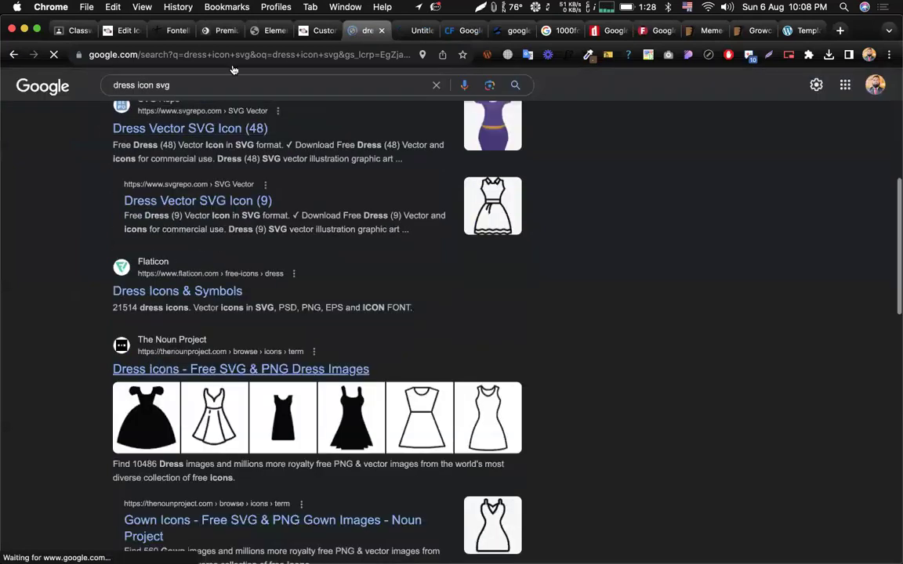
click(401, 31)
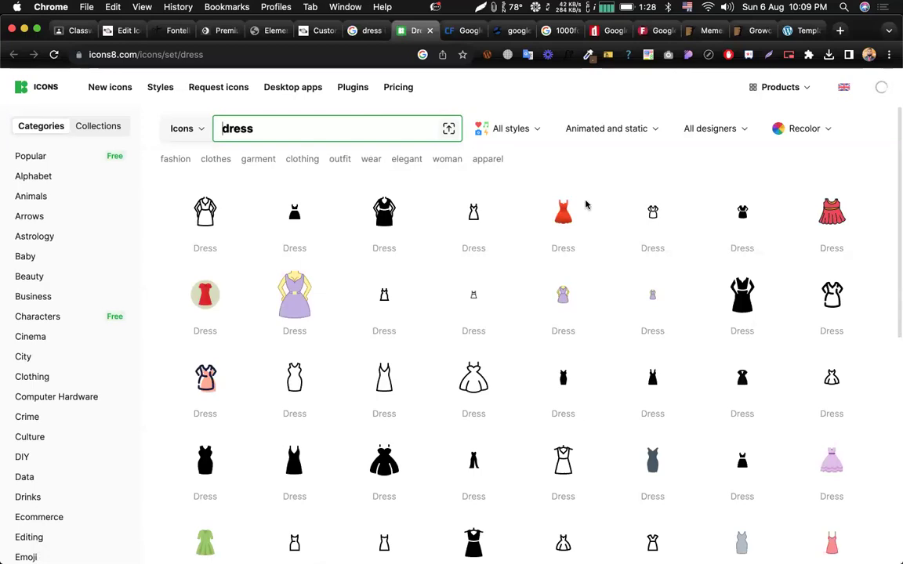
Step: Open the iOS 16 Glyph wedding dress icon's details and dismiss the AI promo popup
scroll(585, 205, down, 2)
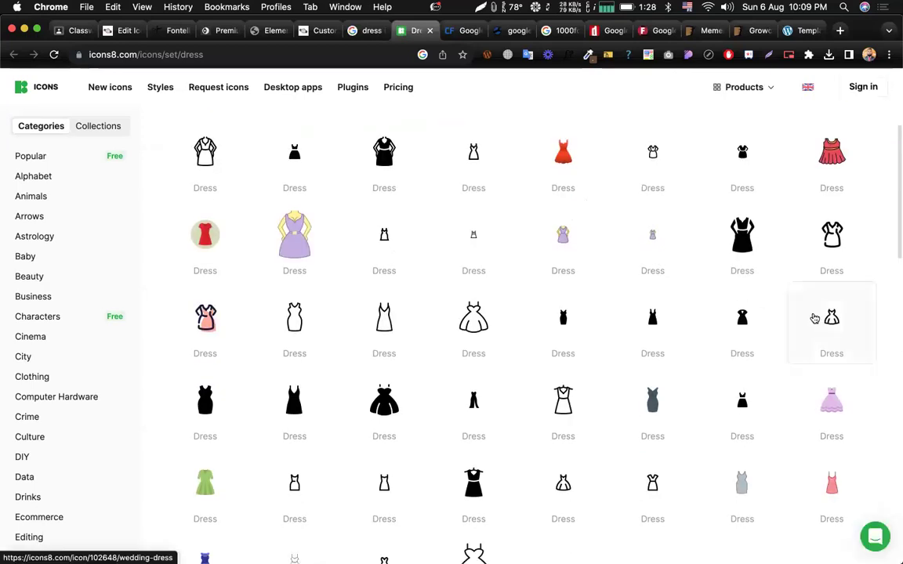
click(815, 318)
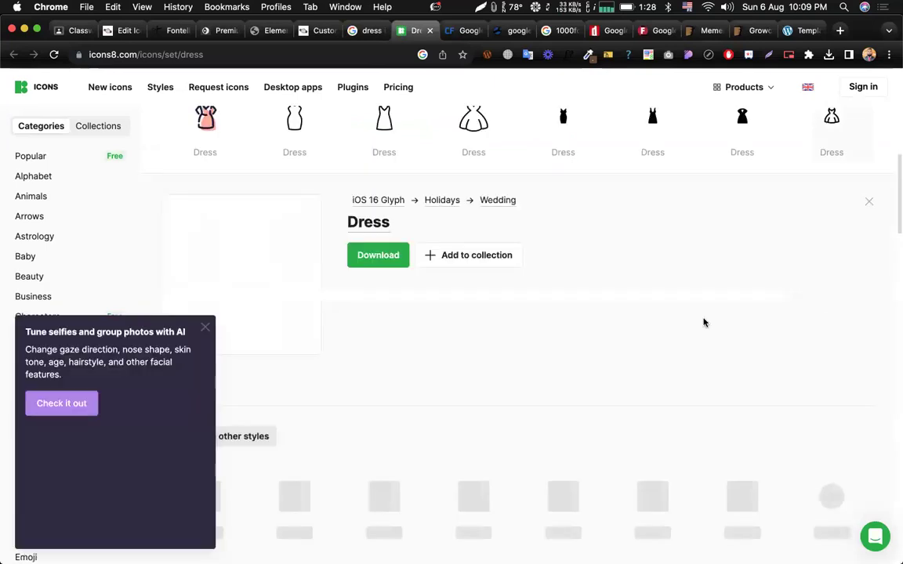
click(203, 329)
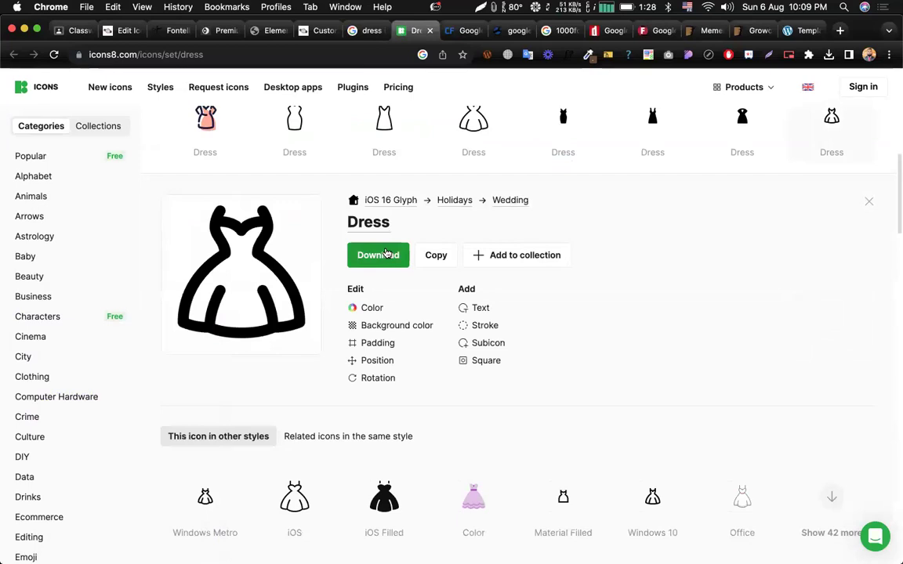
Step: Recolour the dress icon dark green (#189A3C) and bring up its download options
click(371, 309)
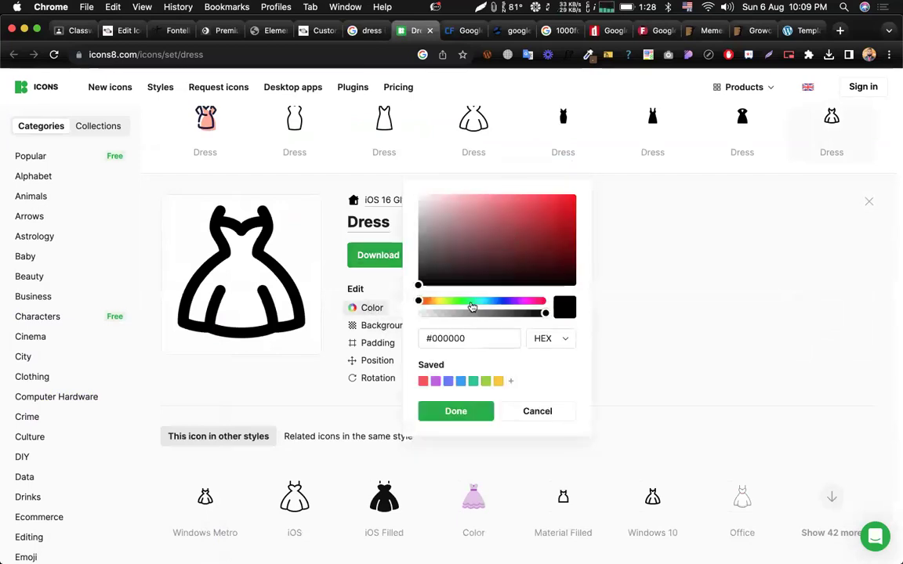
drag(420, 301, 467, 301)
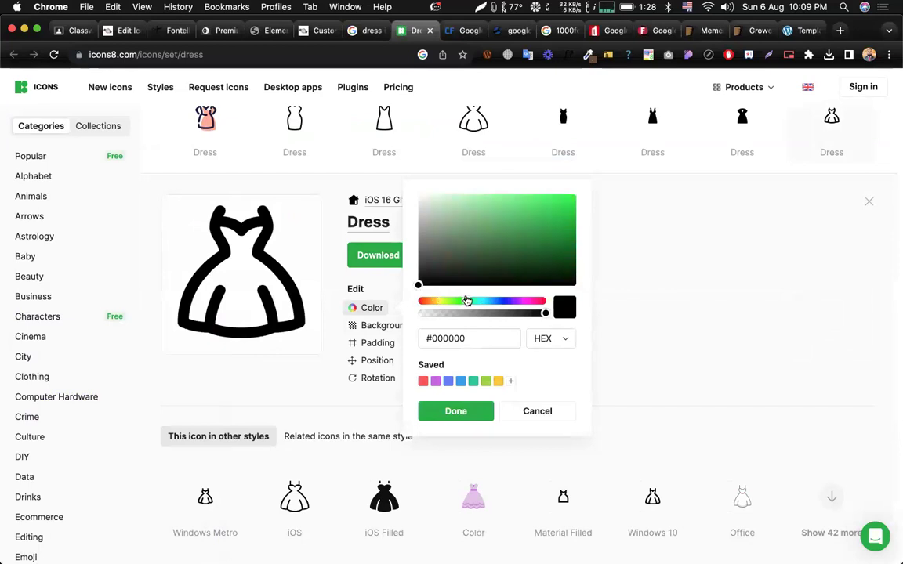
click(554, 225)
mouse_move(554, 225)
mouse_down()
mouse_move(561, 213)
mouse_move(572, 234)
mouse_move(552, 234)
mouse_up()
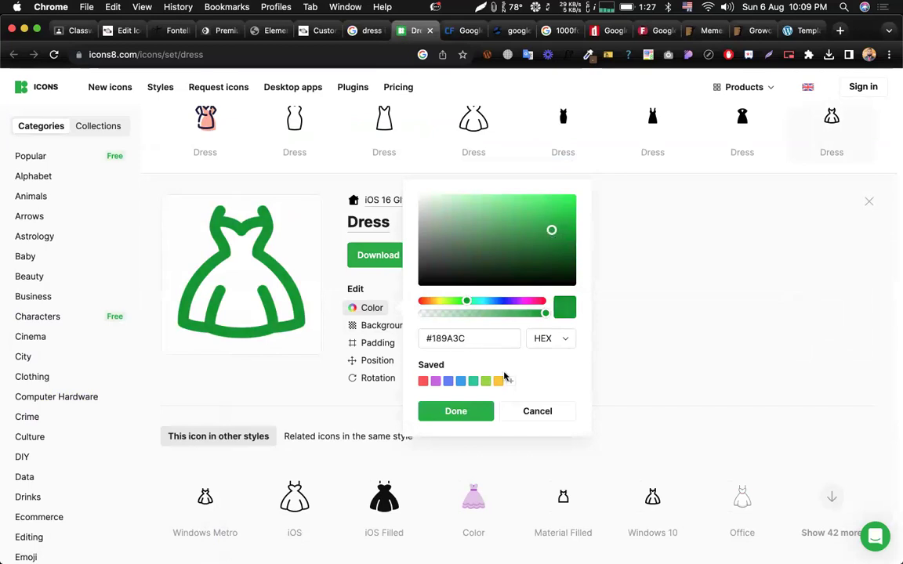
click(455, 412)
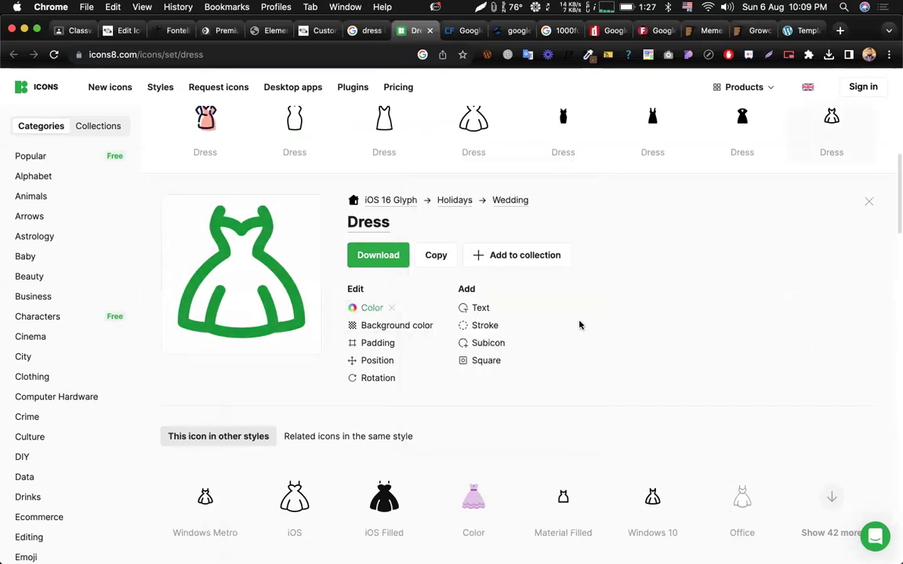
click(360, 258)
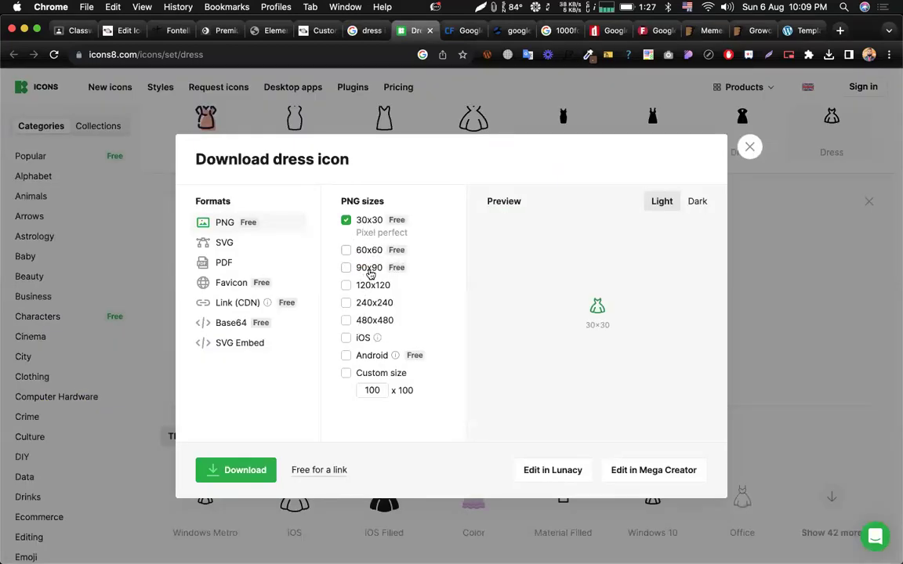
Step: Add the 90x90 size alongside PNG 30x30 and download the green dress icon zip
click(365, 270)
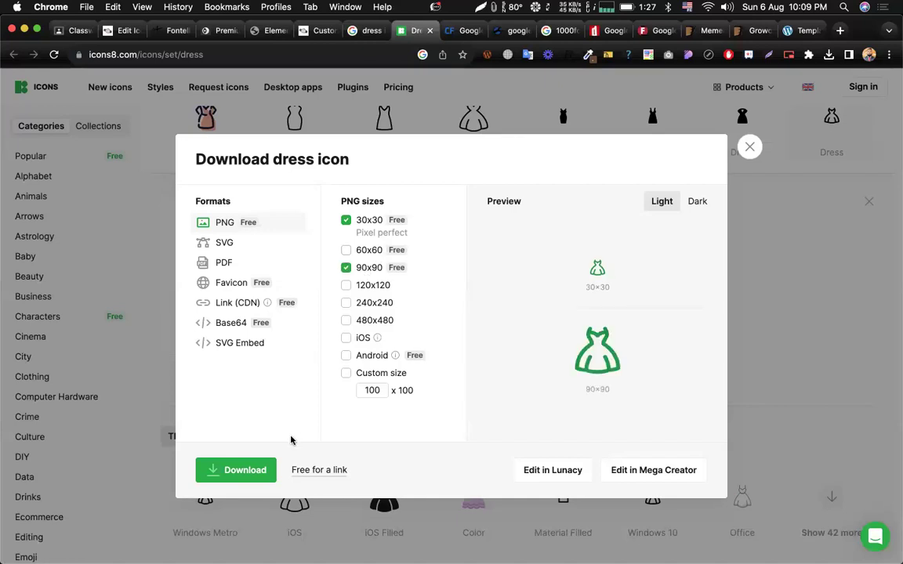
click(233, 474)
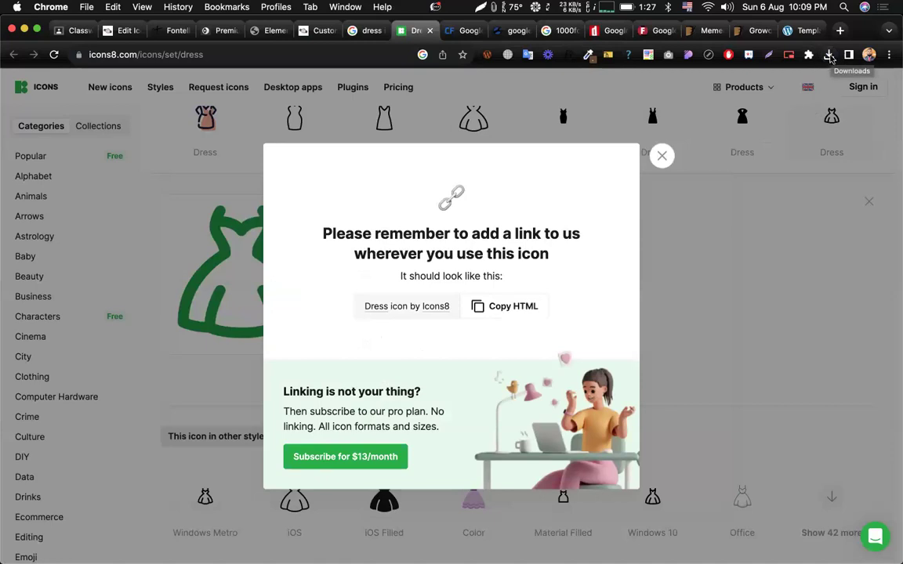
Step: Unzip icons8-dress-ios-16-glyph.zip in Finder from Chrome's downloads list
click(829, 54)
mouse_move(799, 107)
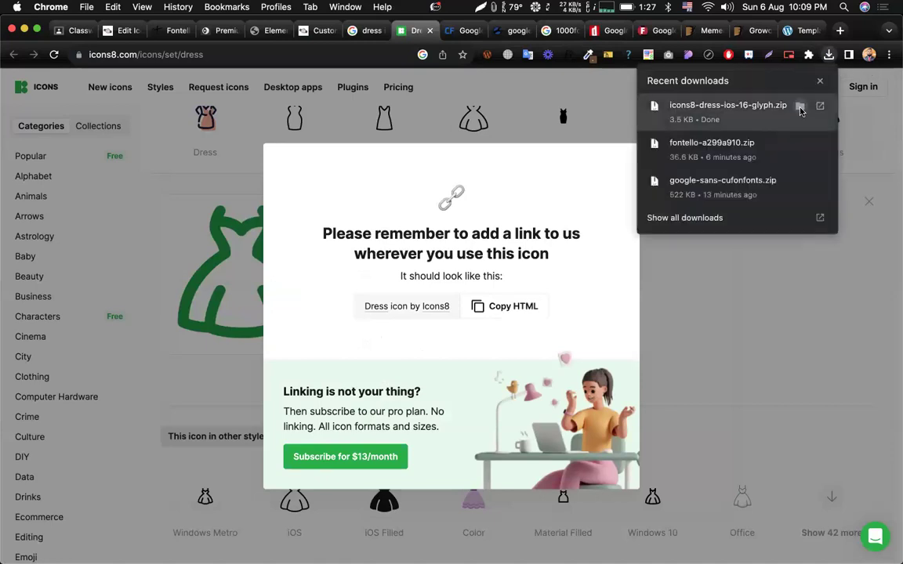
click(799, 107)
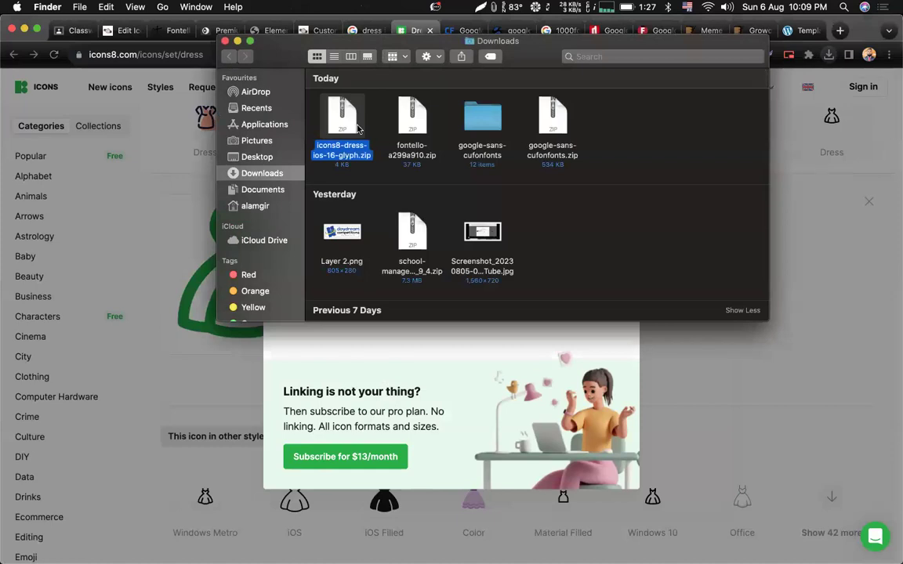
double_click(342, 118)
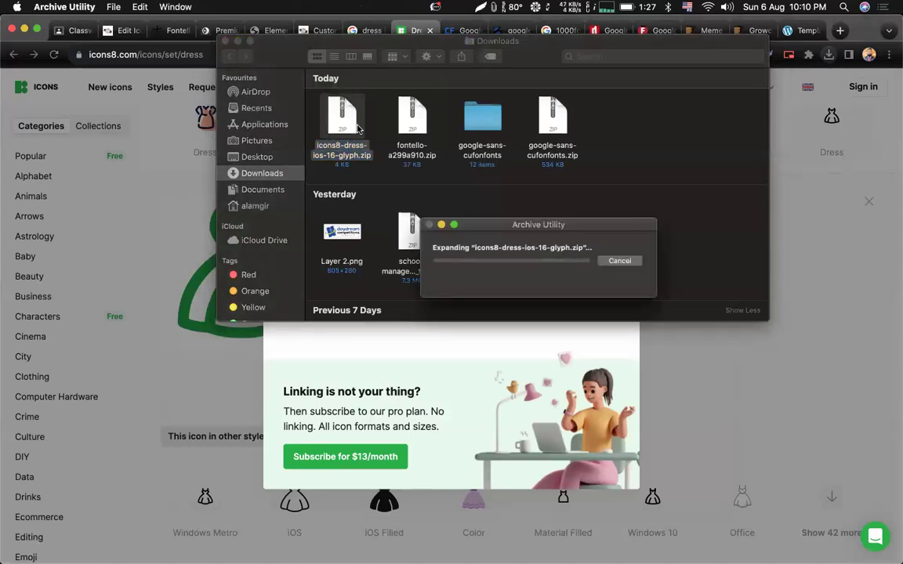
double_click(340, 125)
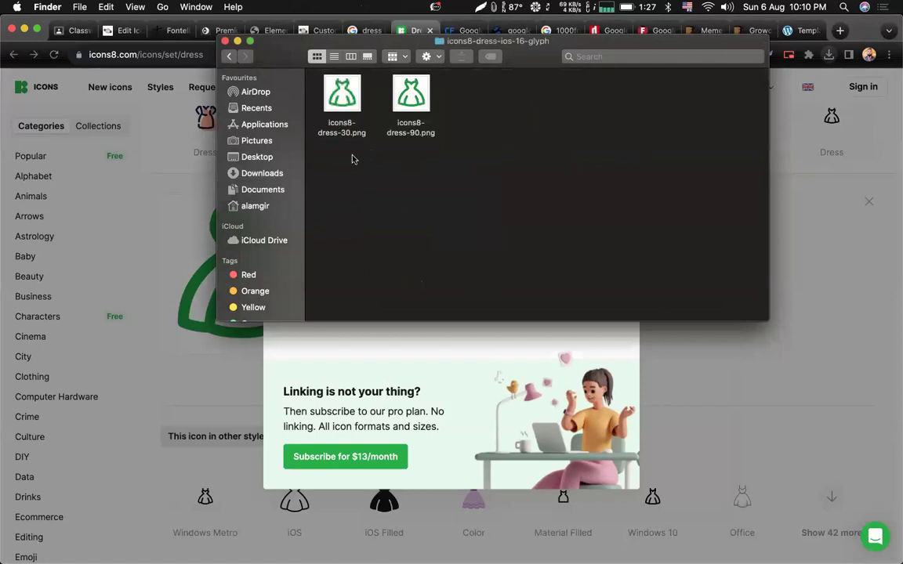
Step: Select icons8-dress-30.png and icons8-dress-90.png, then return to WordPress's Custom Icons list
click(406, 118)
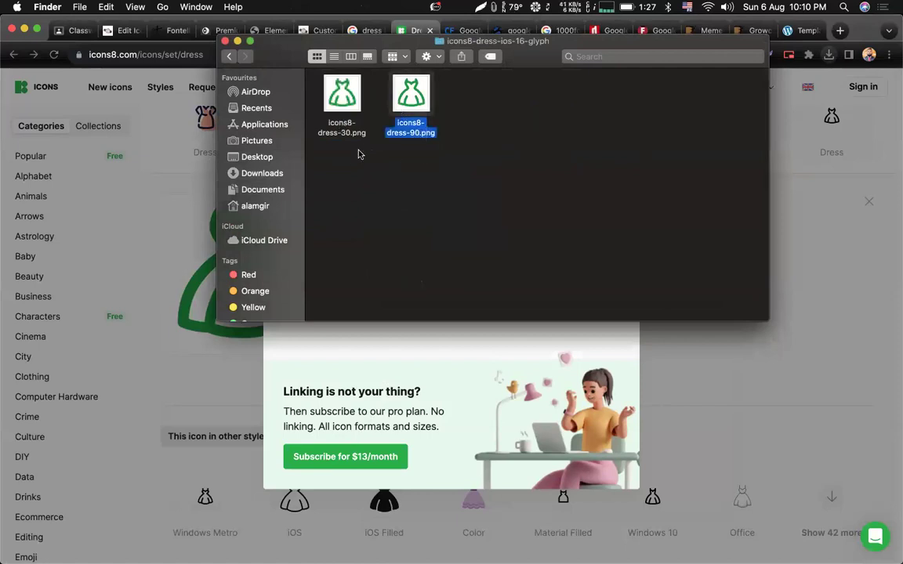
click(341, 106)
click(406, 112)
click(301, 25)
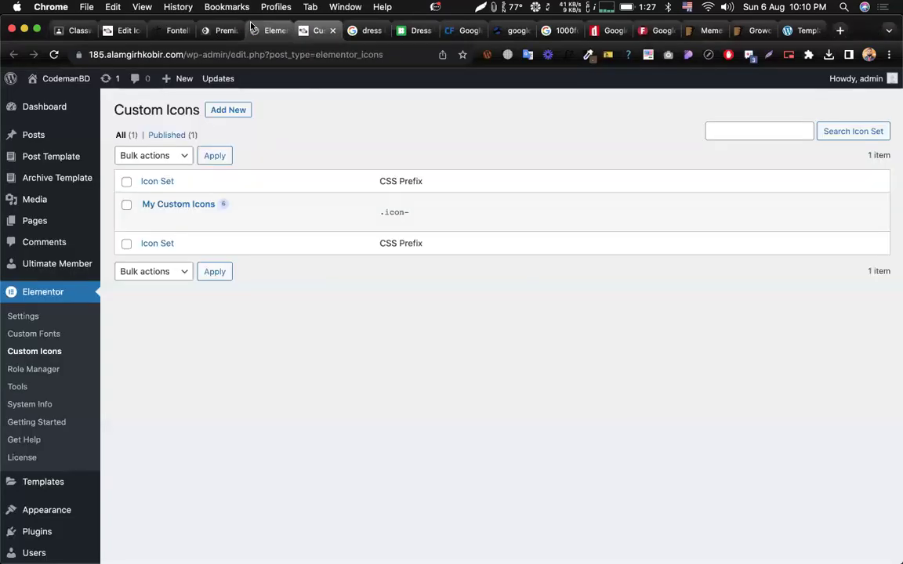
Step: In the Elementor editor, open the Icon widget's Upload SVG media library
click(250, 28)
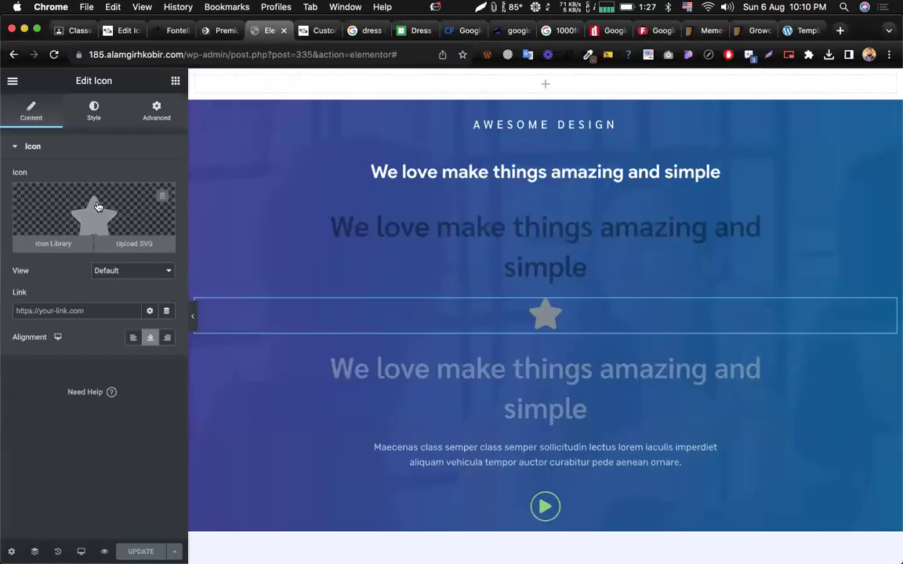
click(174, 229)
click(2, 281)
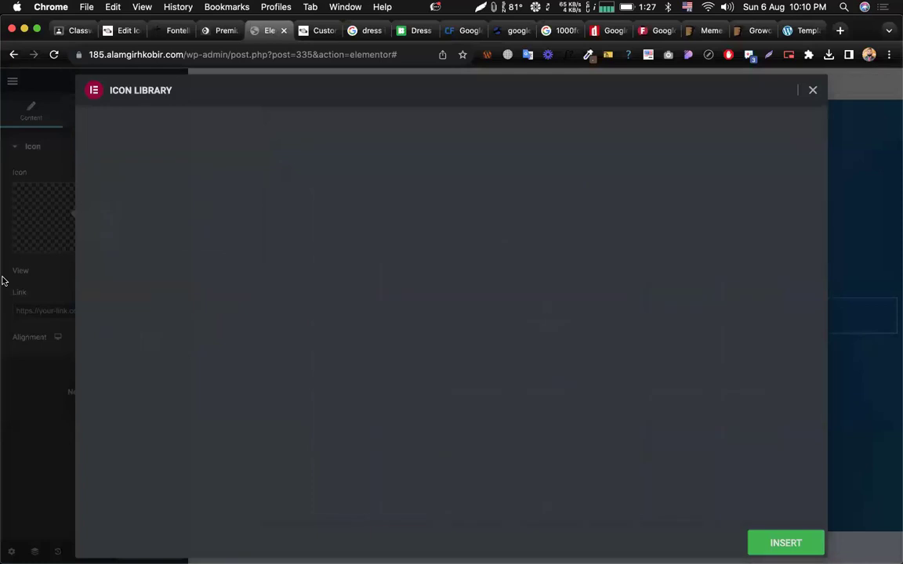
mouse_move(74, 228)
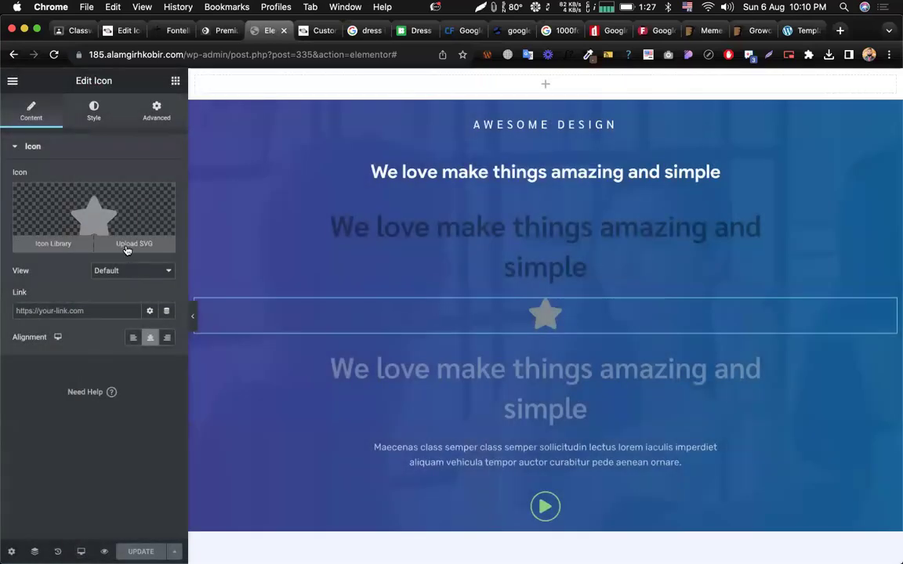
click(125, 247)
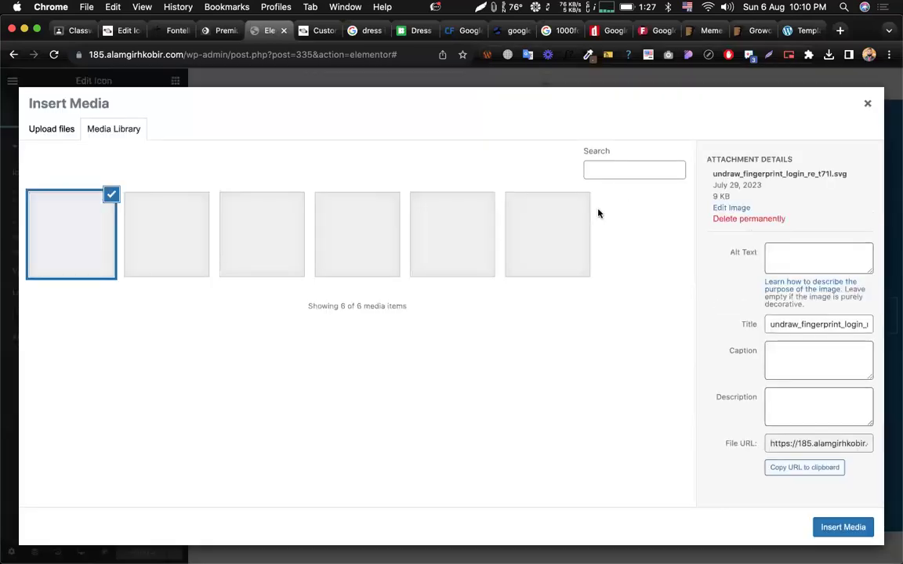
Step: Drag icons8-dress-90.png into Insert Media twice; WordPress rejects its file type
key(ctrl+Up)
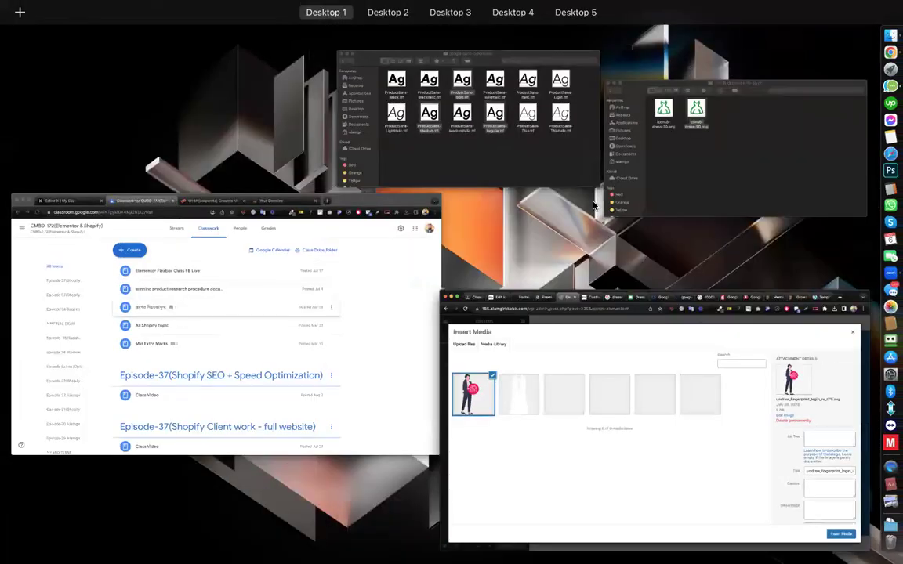
click(666, 156)
drag(410, 94, 247, 422)
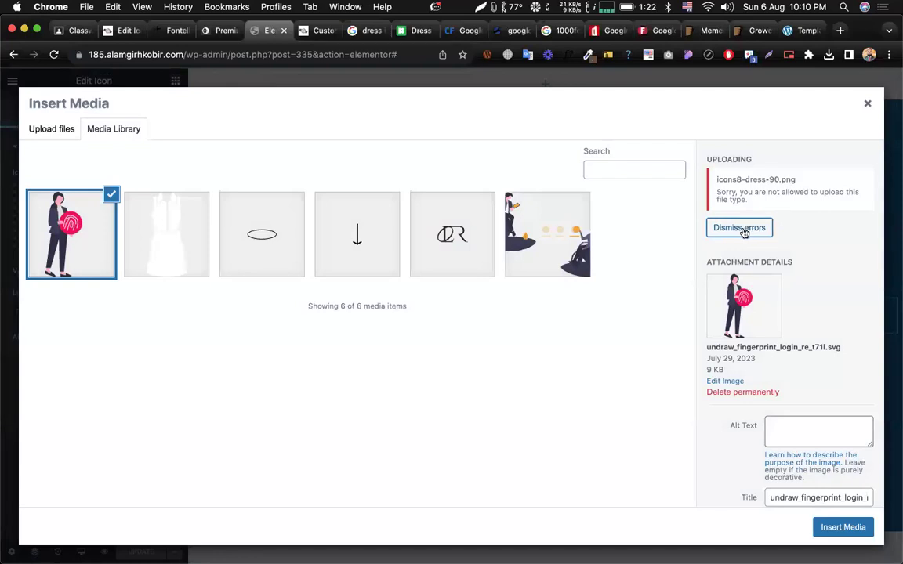
click(741, 229)
key(ctrl+Up)
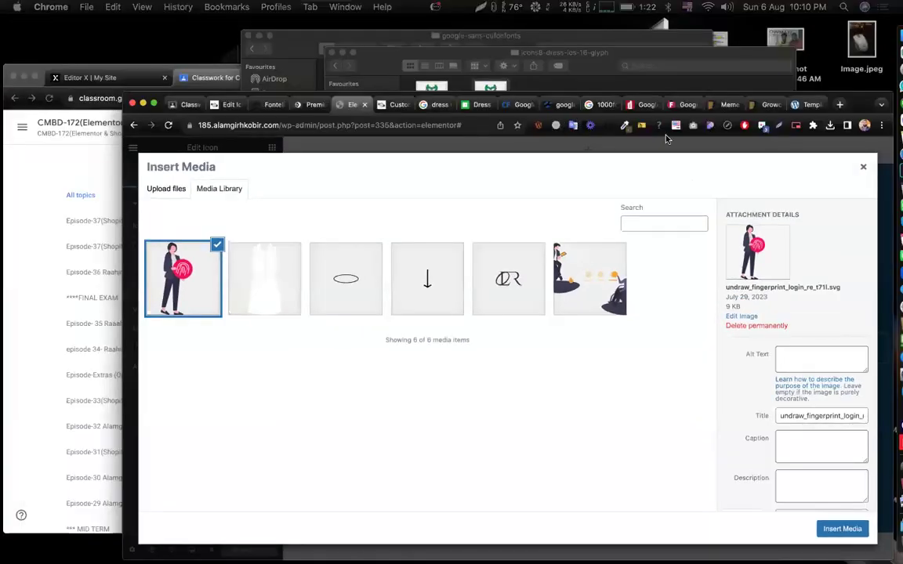
click(685, 141)
drag(428, 110, 380, 382)
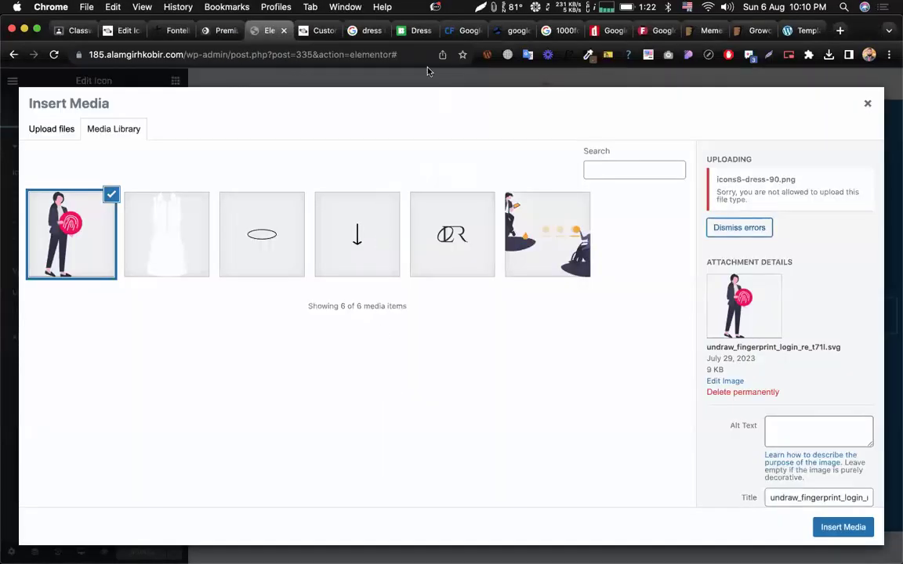
click(413, 31)
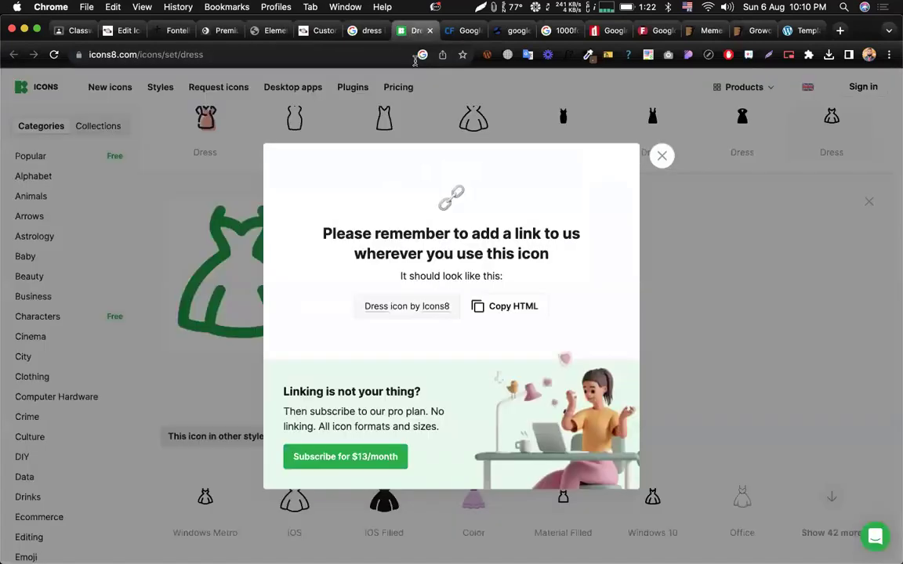
Step: Dismiss the attribution notice and switch the dress icon's download format to SVG
click(656, 251)
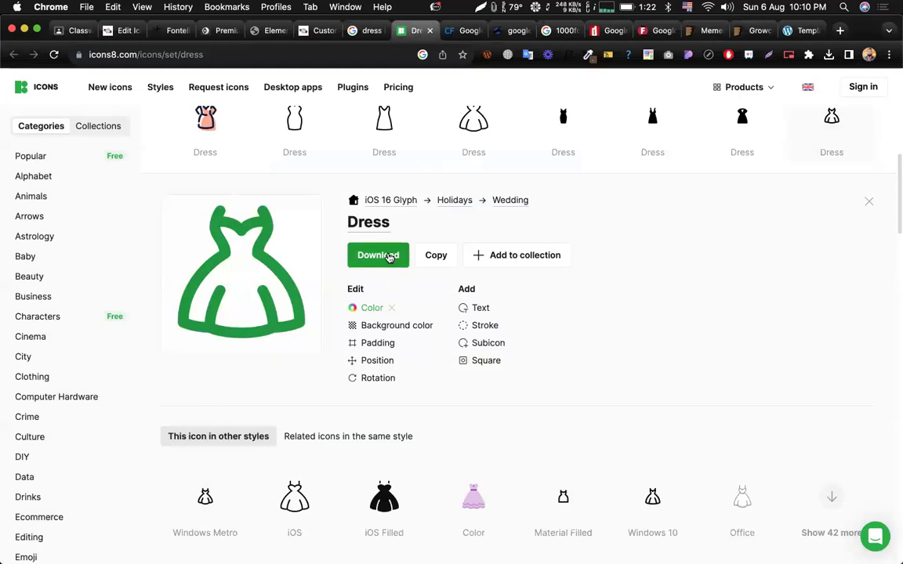
click(391, 255)
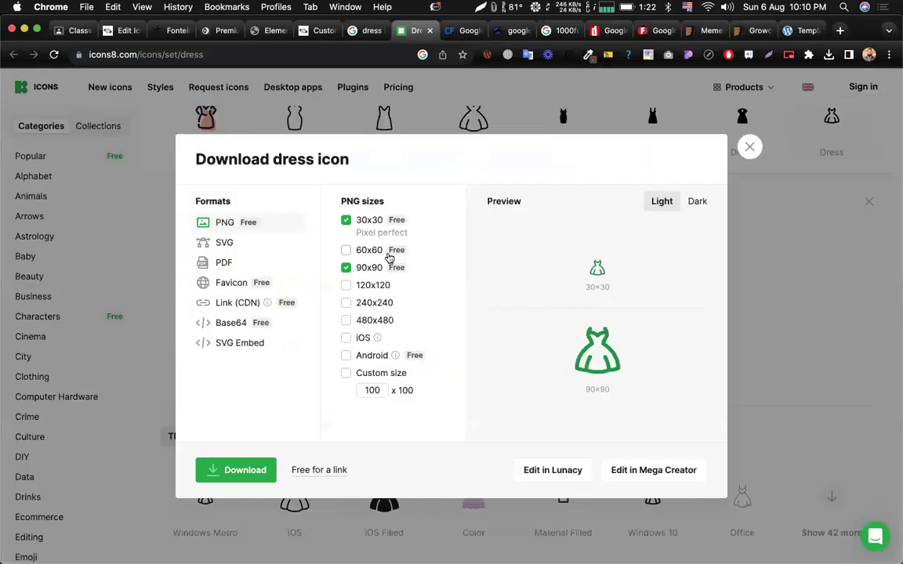
click(219, 246)
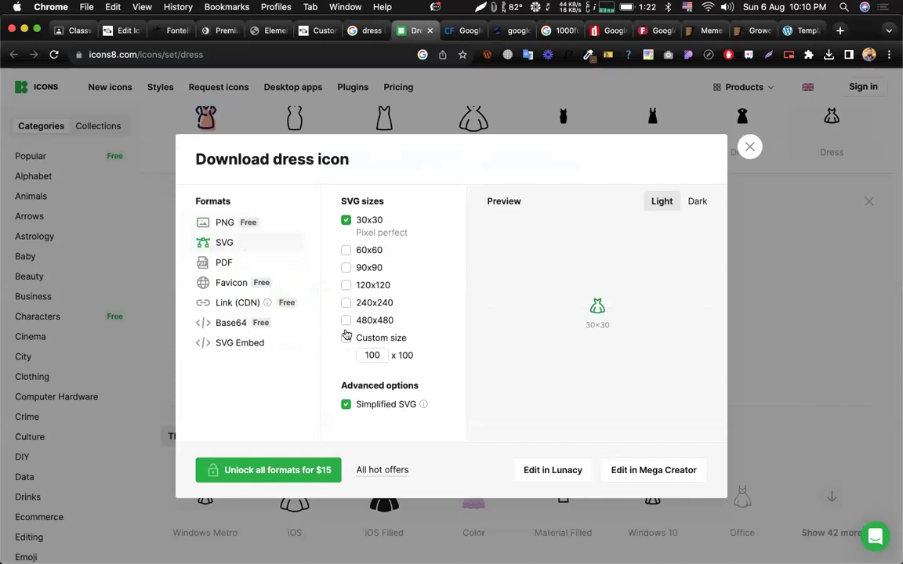
Step: Toggle the 90x90 and 30x30 SVG sizes, finding a $15 unlock required, then close the dialog
click(345, 268)
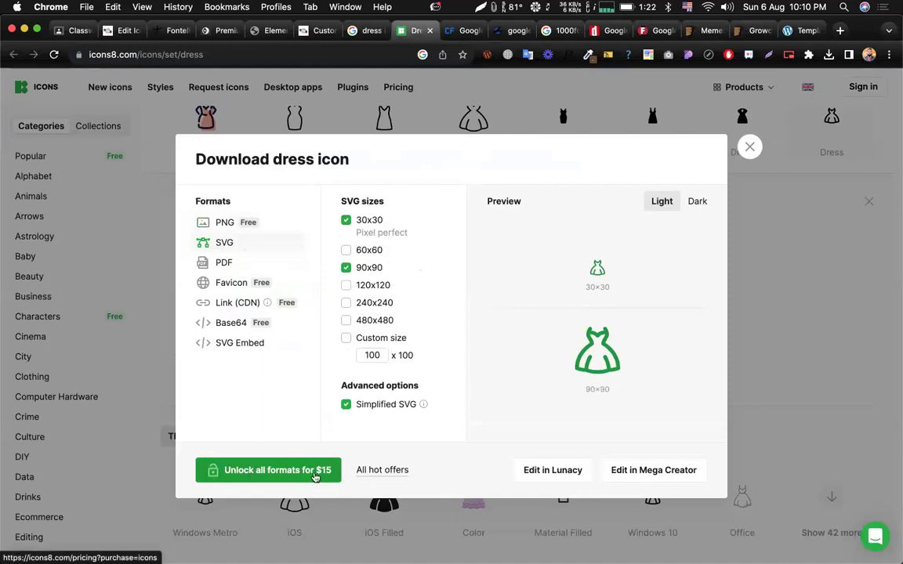
click(346, 267)
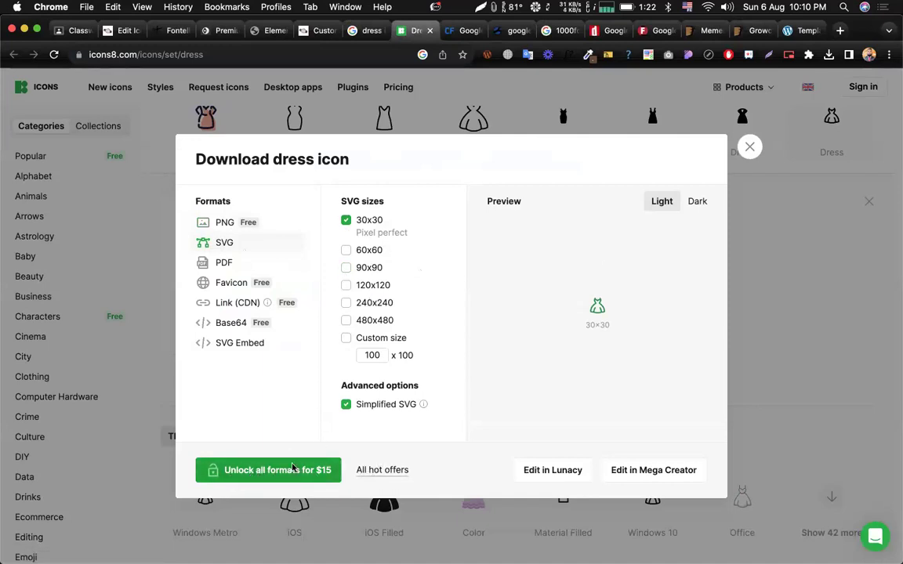
click(345, 226)
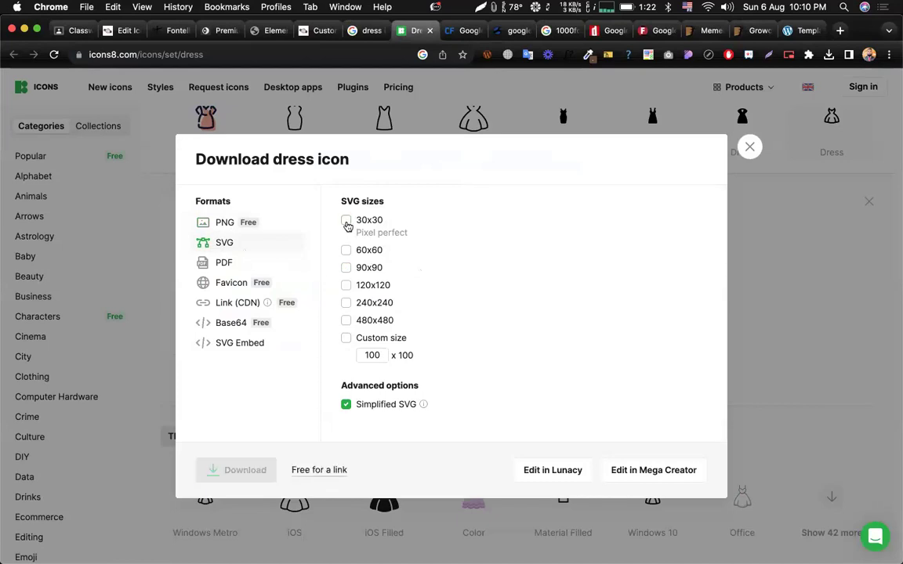
click(345, 221)
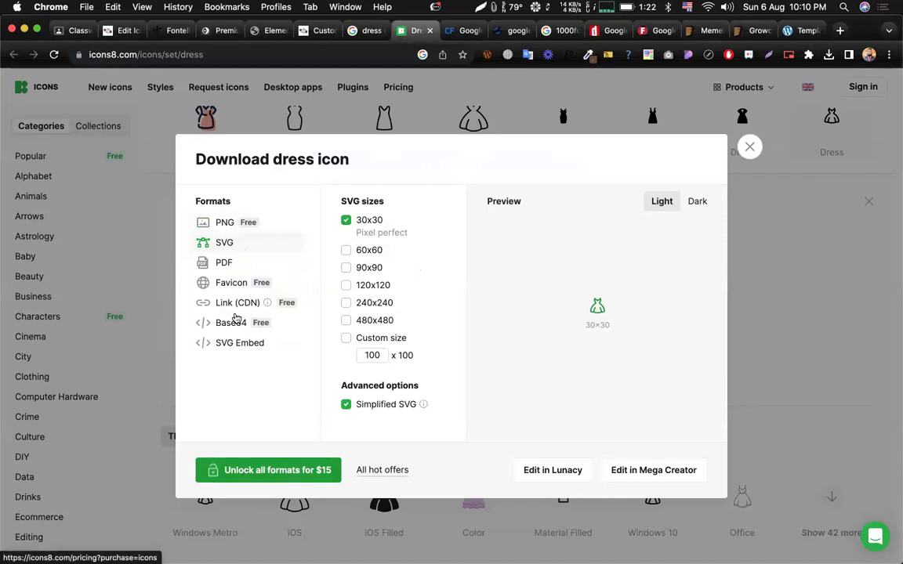
click(345, 221)
click(345, 223)
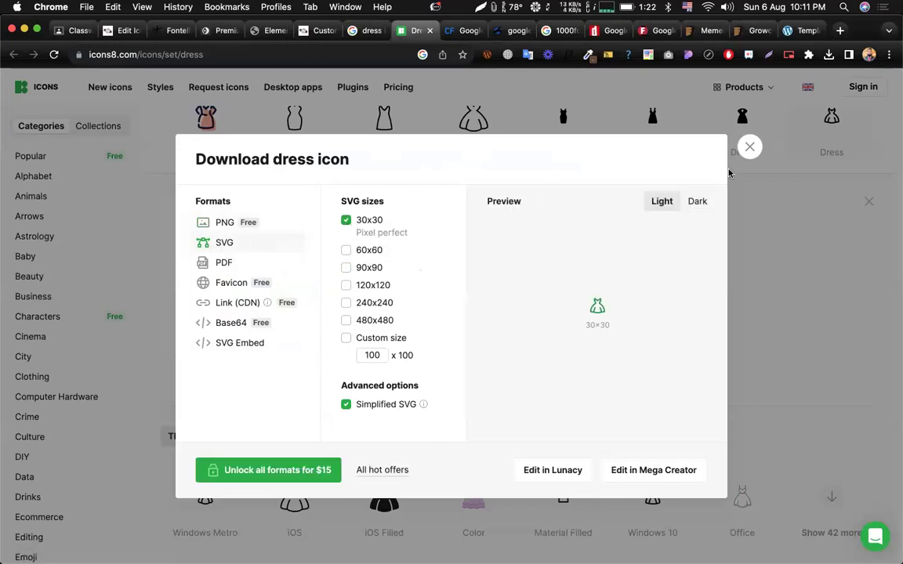
click(749, 148)
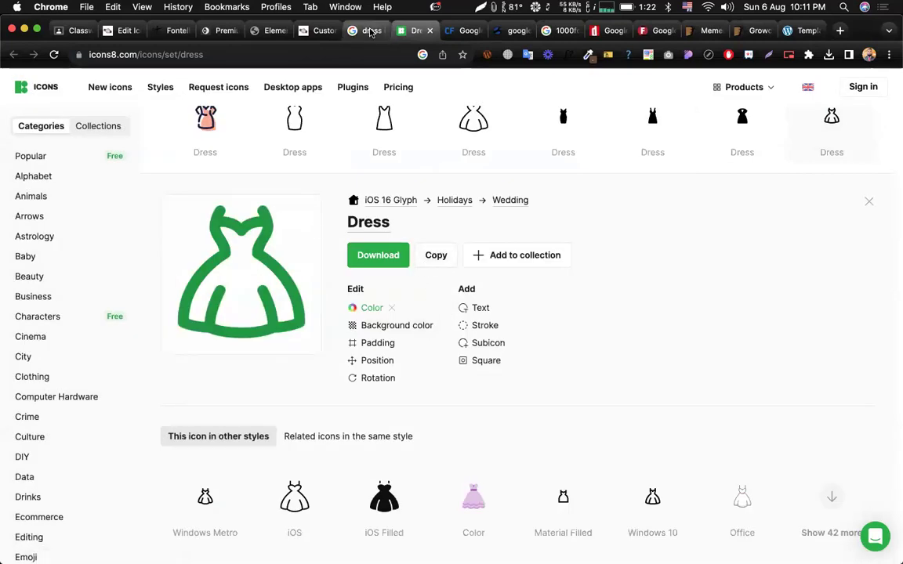
Step: Close Elementor's Insert Media dialog, show the widgets panel, and return to the 'dress icon svg' results
click(315, 31)
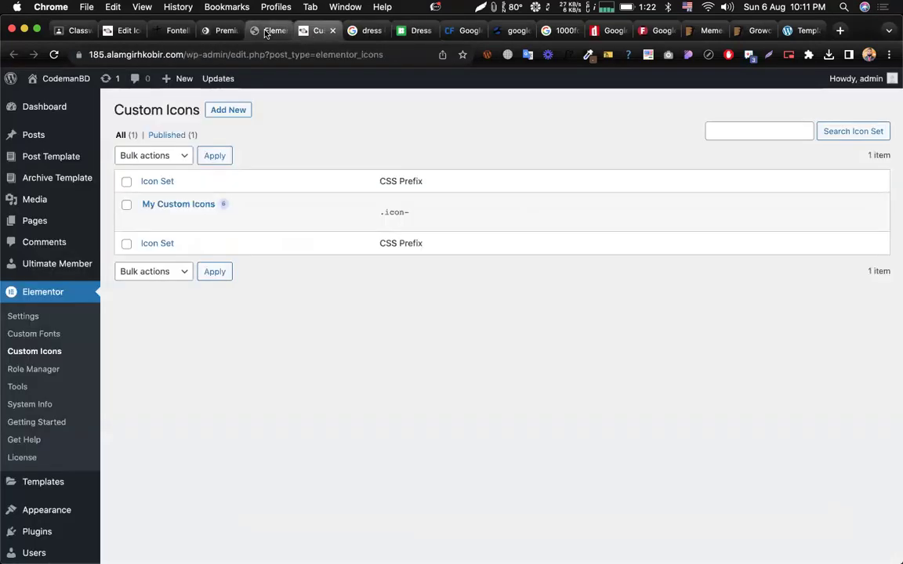
click(266, 31)
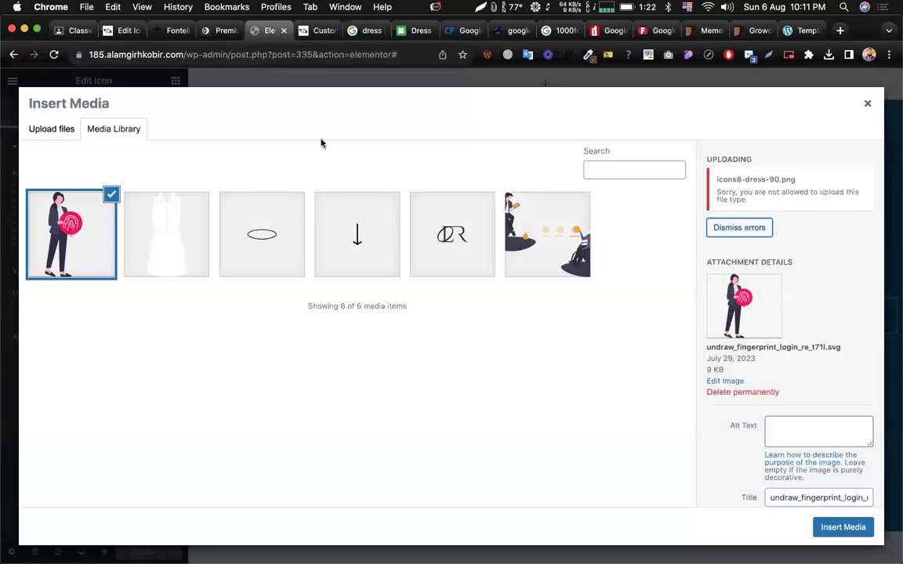
key(Escape)
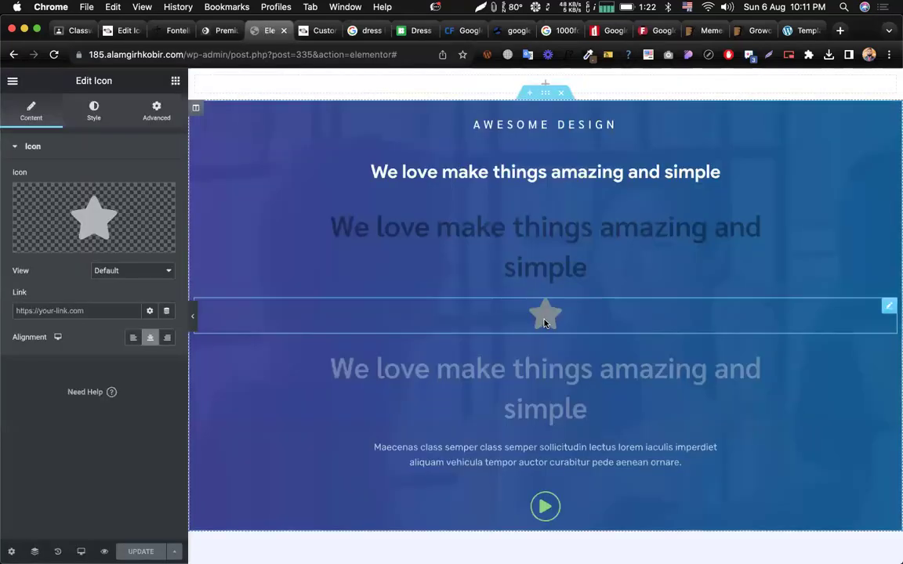
click(176, 79)
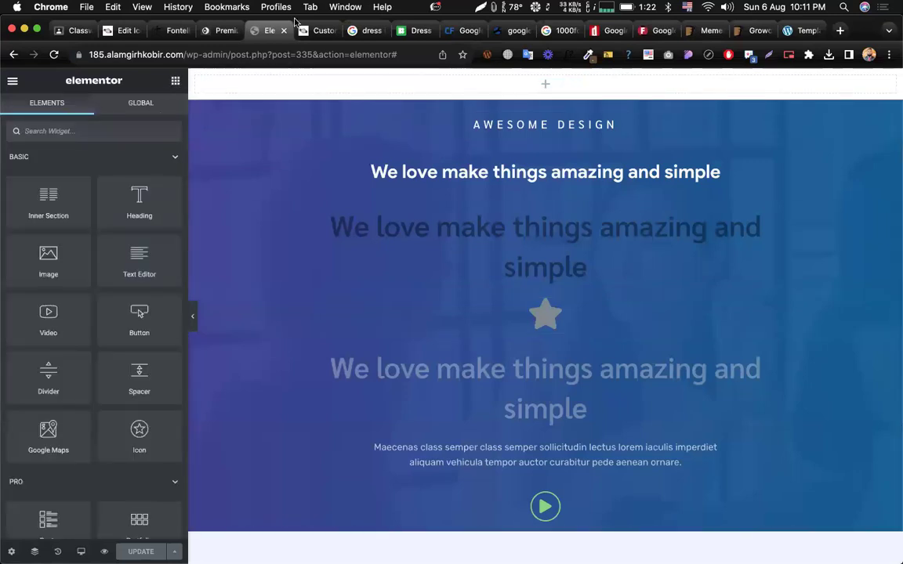
click(360, 33)
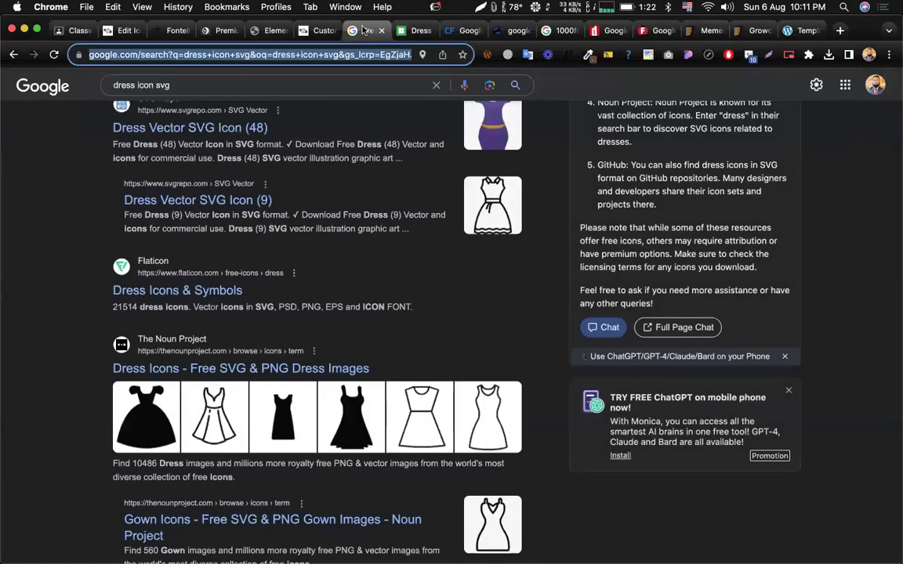
Step: Search Google for 'png to svg' in a new Chrome tab
right_click(364, 30)
click(368, 30)
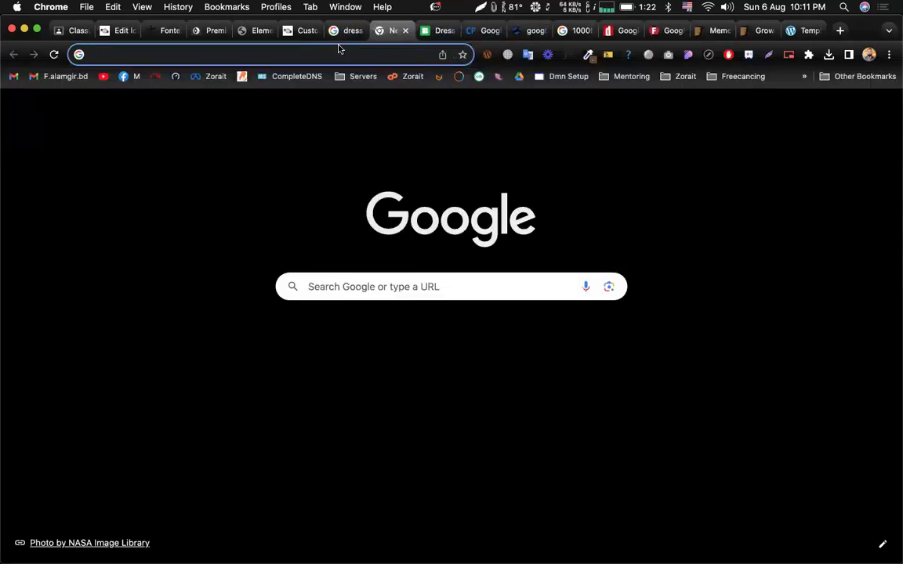
text(png )
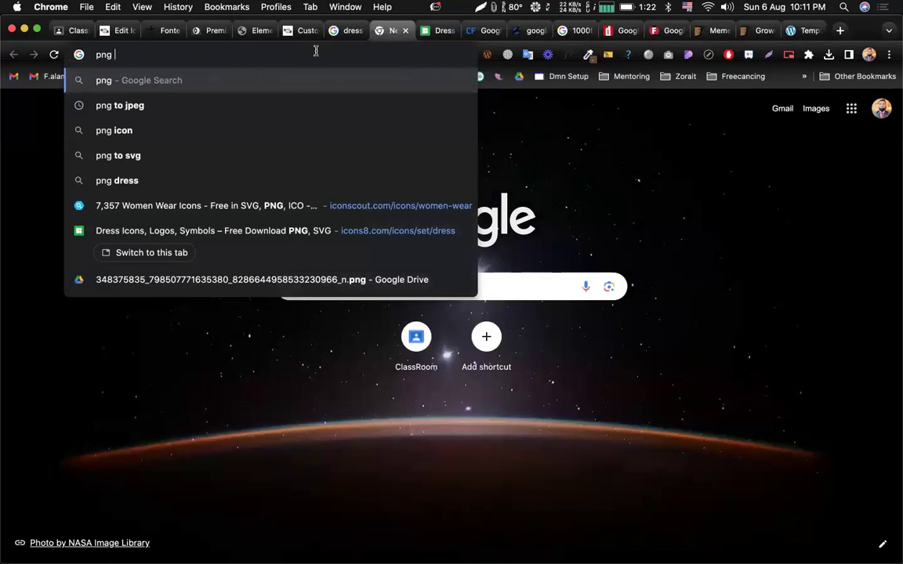
text(to)
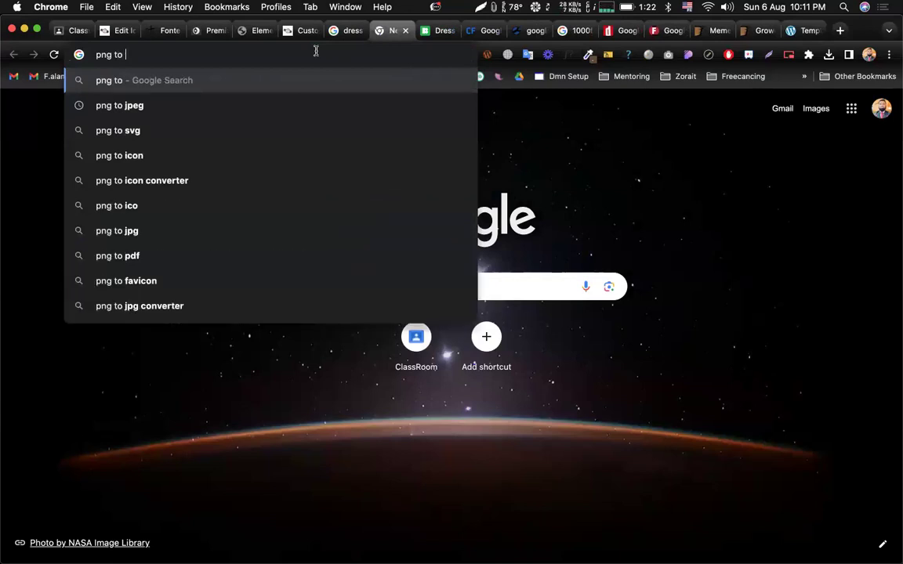
key(Down)
key(Down)
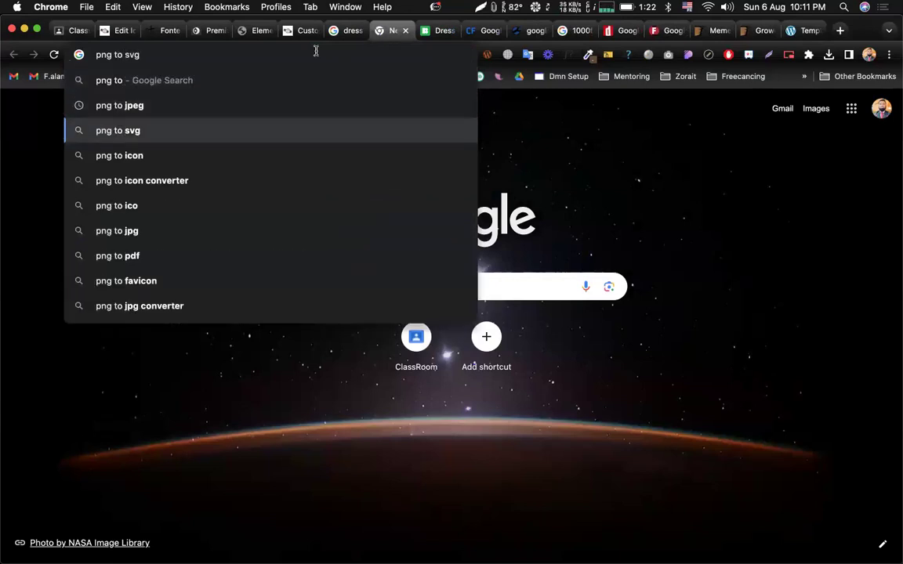
key(Return)
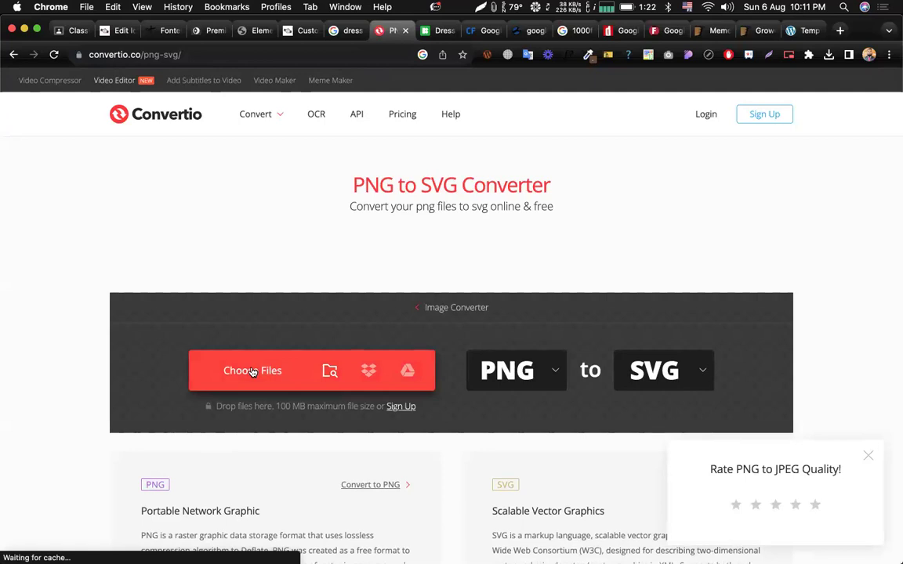
Step: Convert icons8-dress-90.png to SVG on Convertio and attempt the download
click(252, 371)
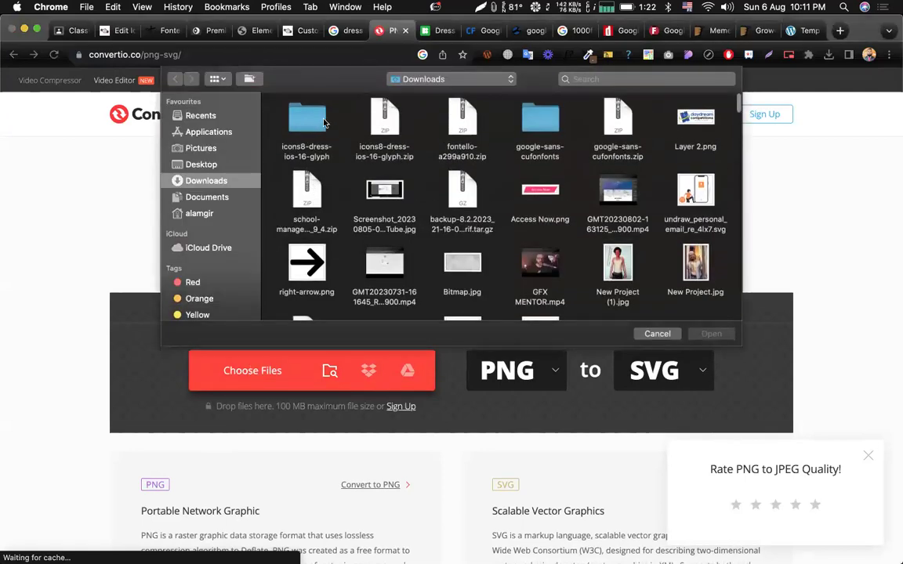
double_click(324, 123)
double_click(370, 121)
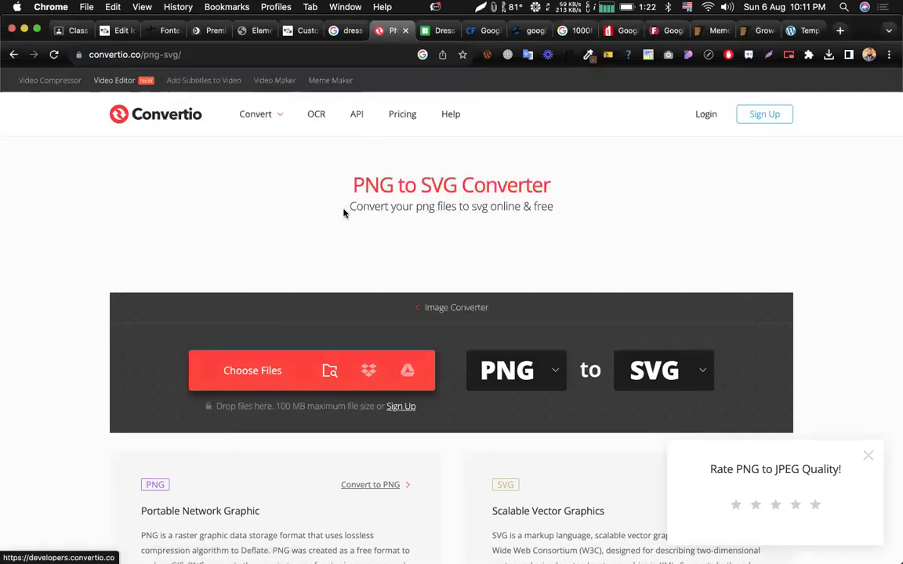
scroll(447, 298, down, 3)
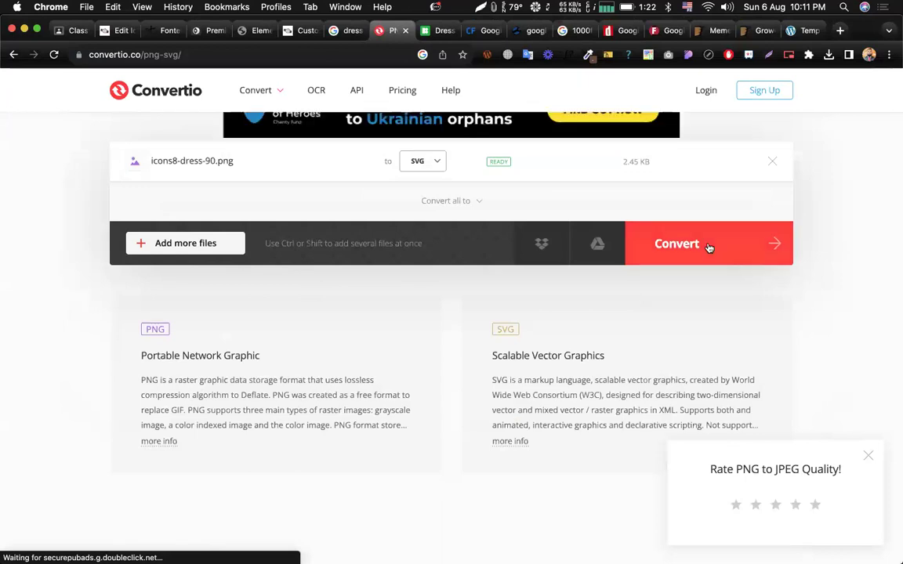
click(696, 232)
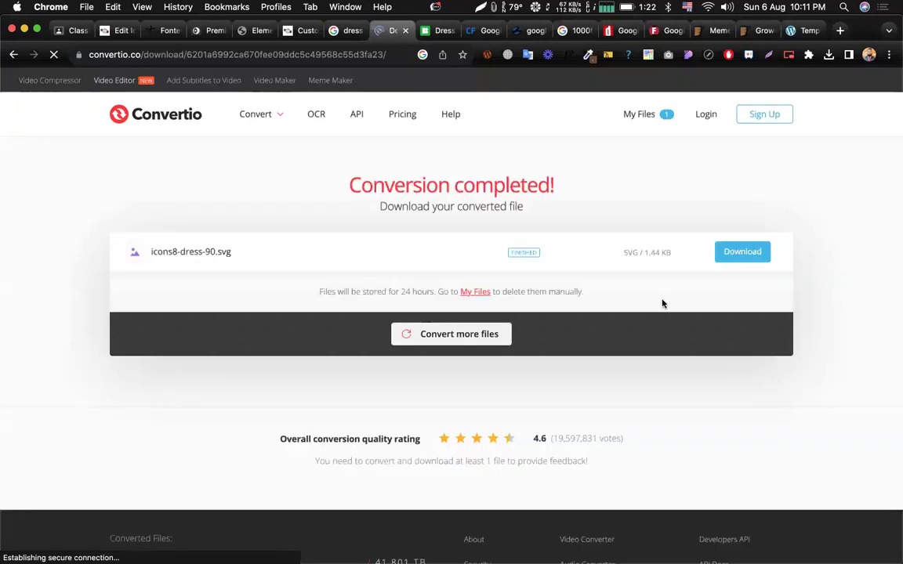
click(740, 252)
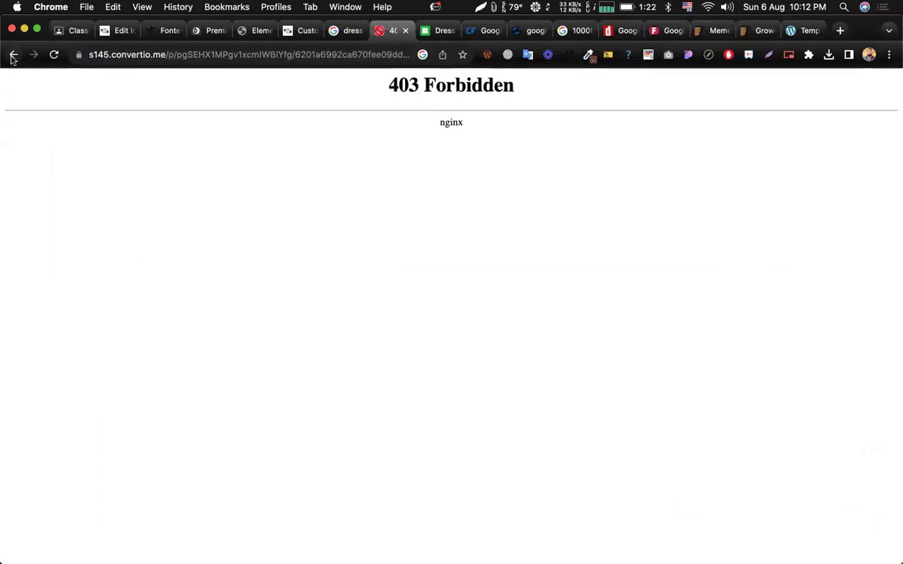
Step: Retry the download after the 403 Forbidden error and return to the 'png to svg' results
click(12, 54)
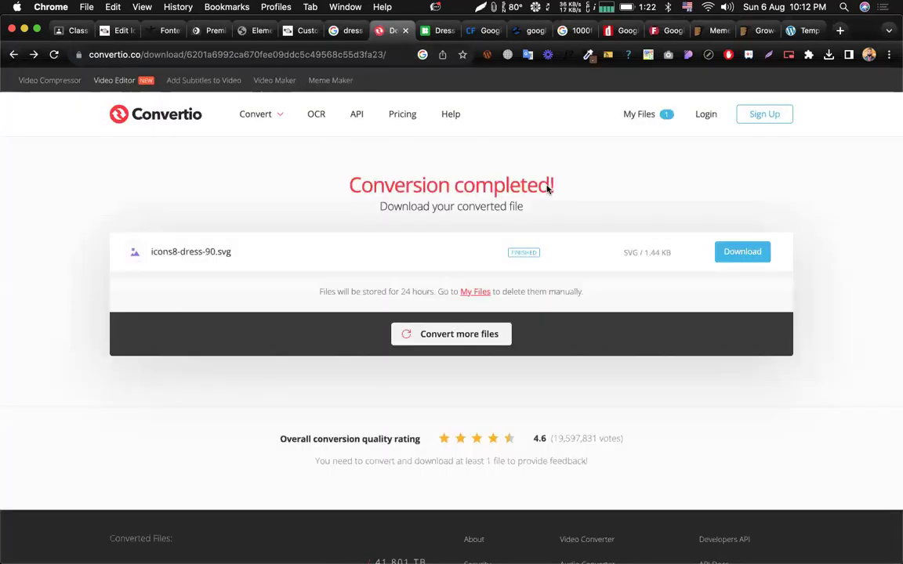
click(741, 252)
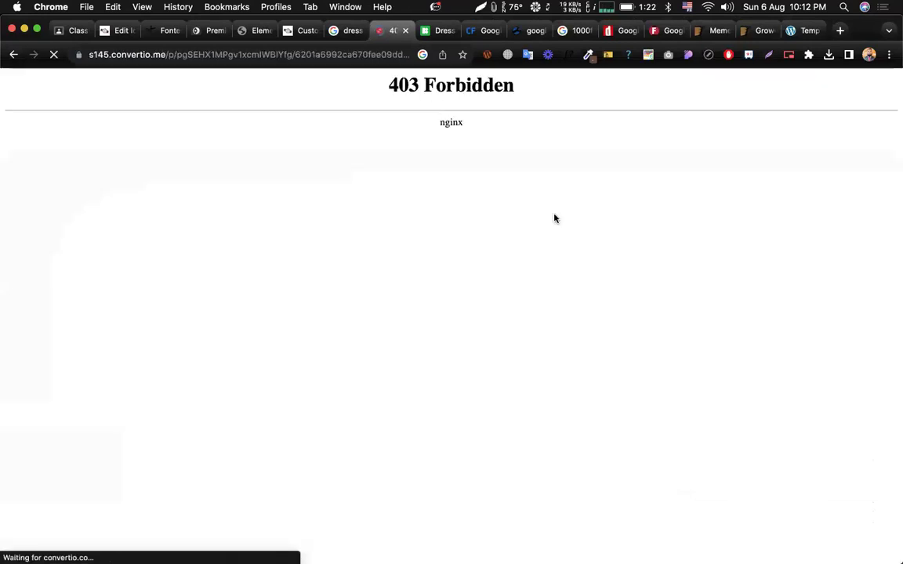
click(10, 61)
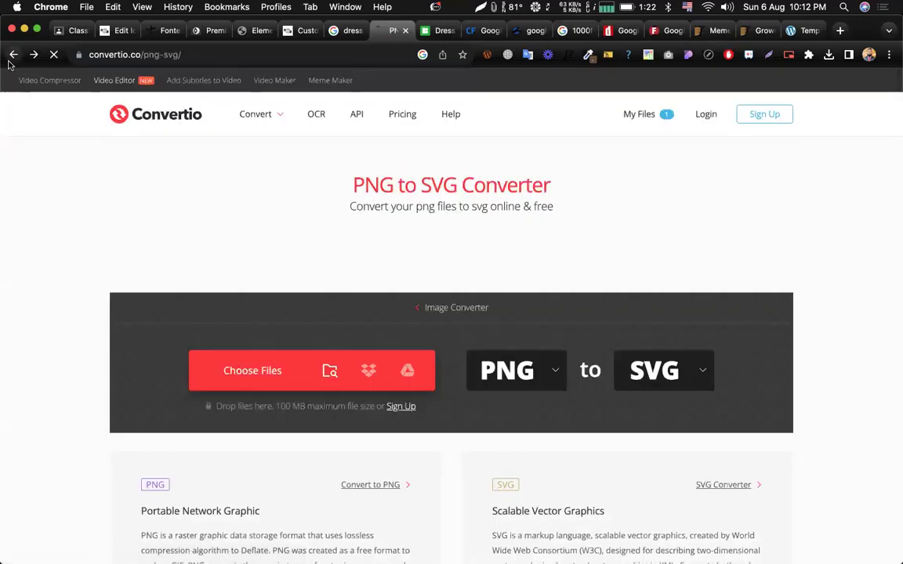
click(11, 61)
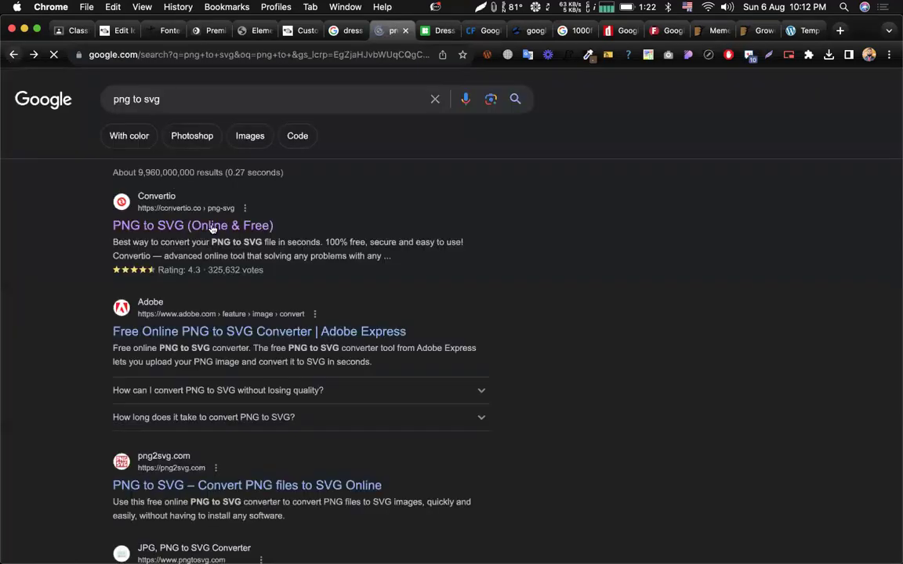
Step: Upload the dress PNG to png2svg.com and download all converted SVG files
scroll(151, 287, down, 2)
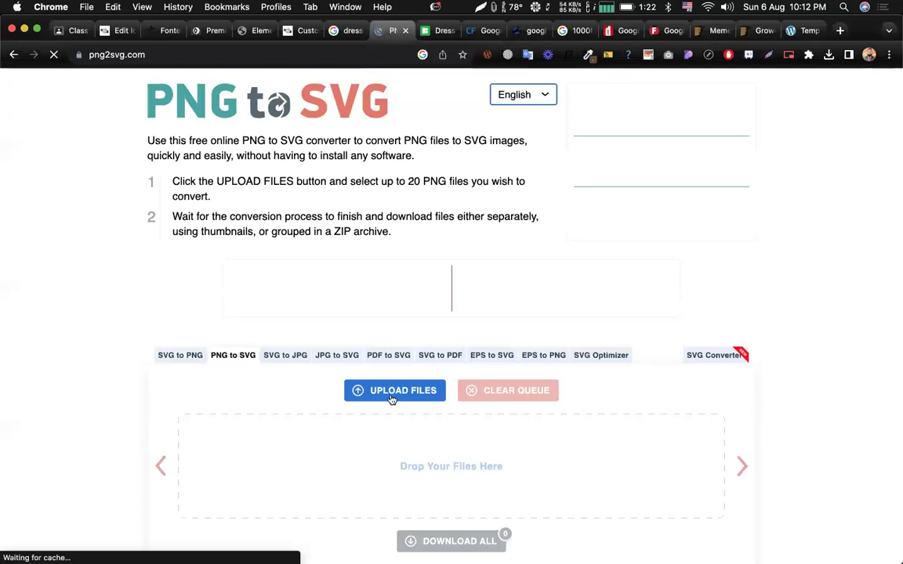
click(391, 398)
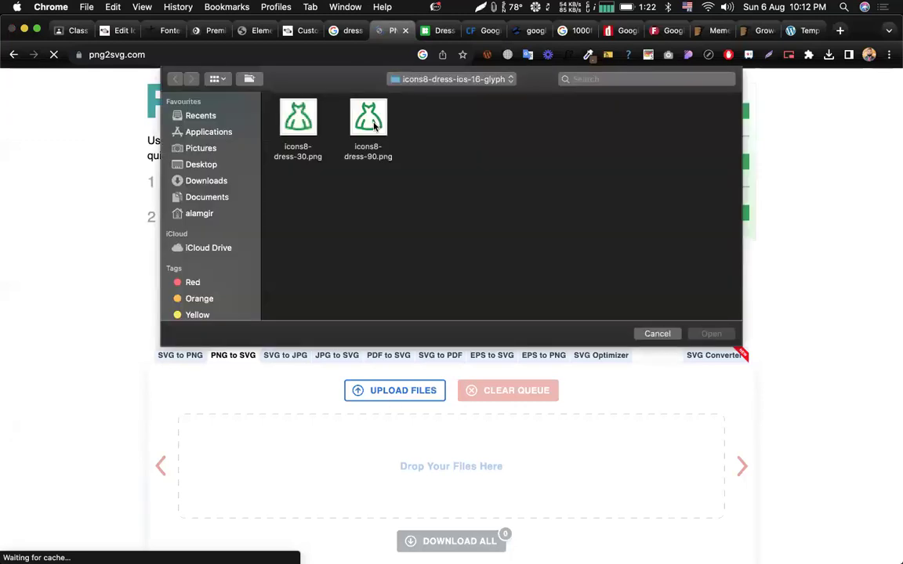
double_click(369, 126)
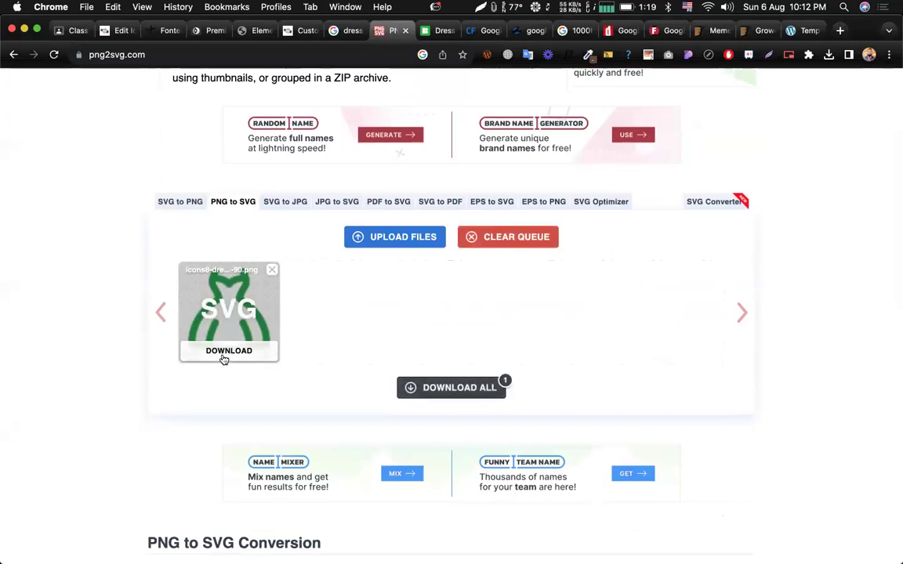
click(451, 389)
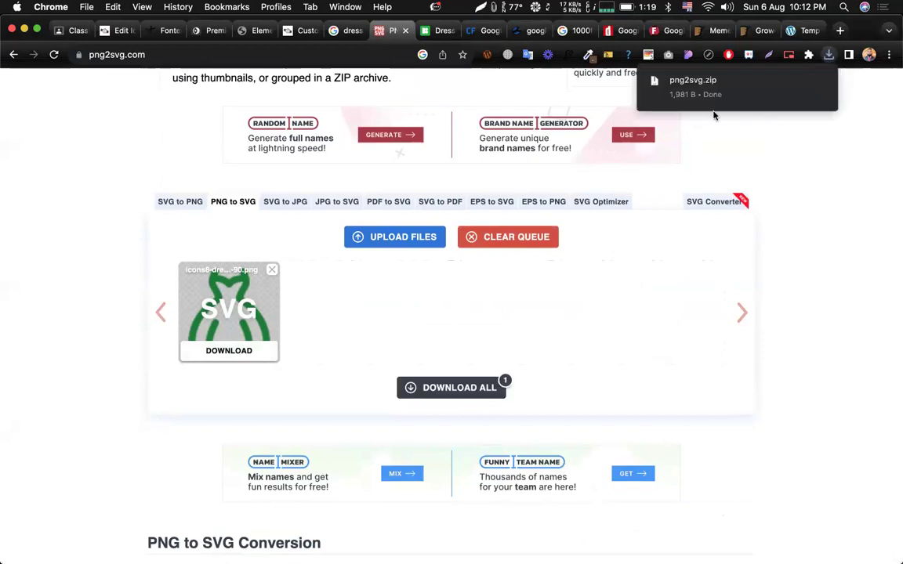
Step: Unzip png2svg.zip in Downloads to get icons8-dress-90.svg, then return to the browser
click(800, 86)
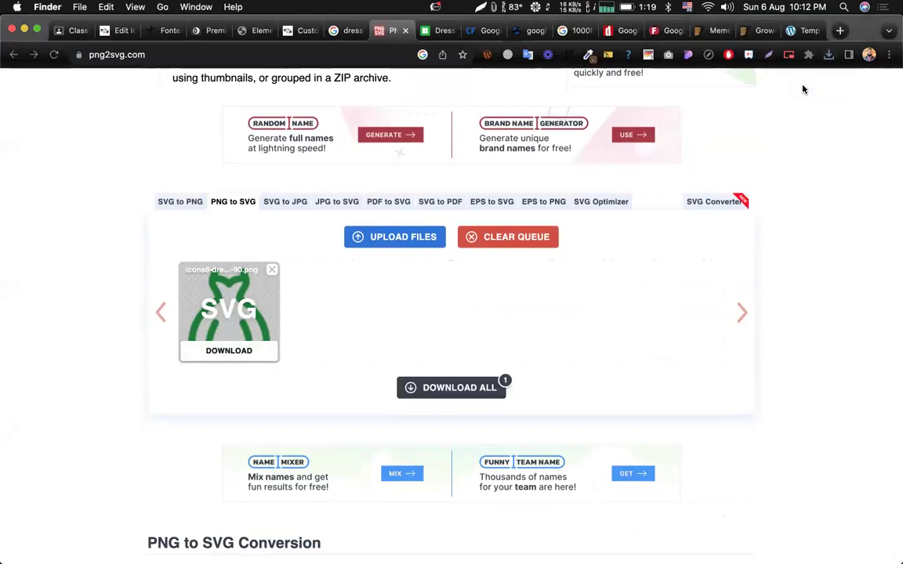
double_click(320, 100)
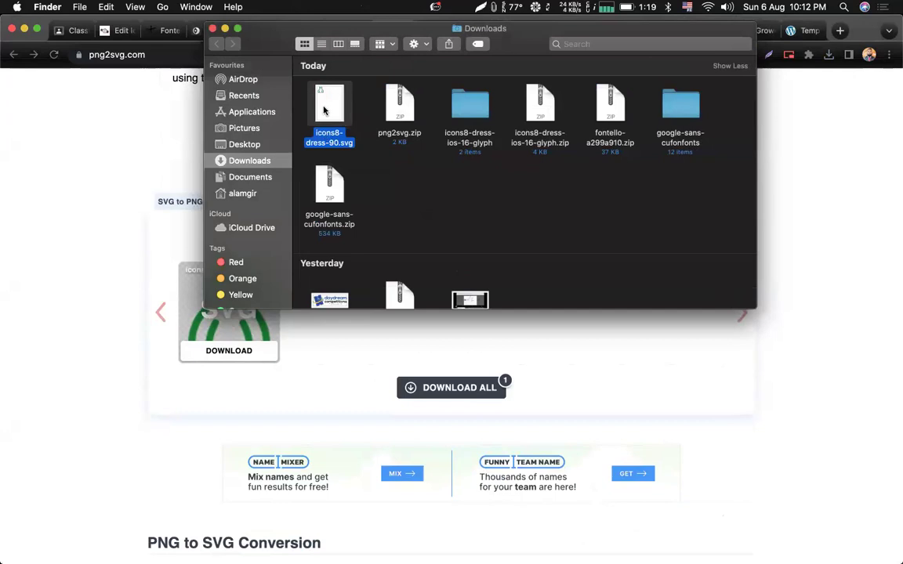
click(166, 51)
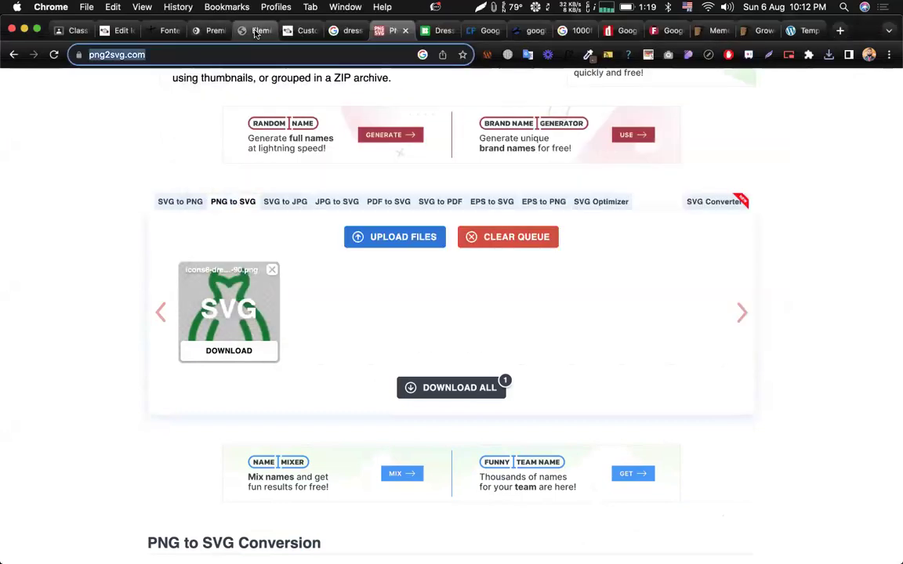
Step: Upload icons8-dress-90.svg as the Icon widget's icon and set its size to 90
click(256, 31)
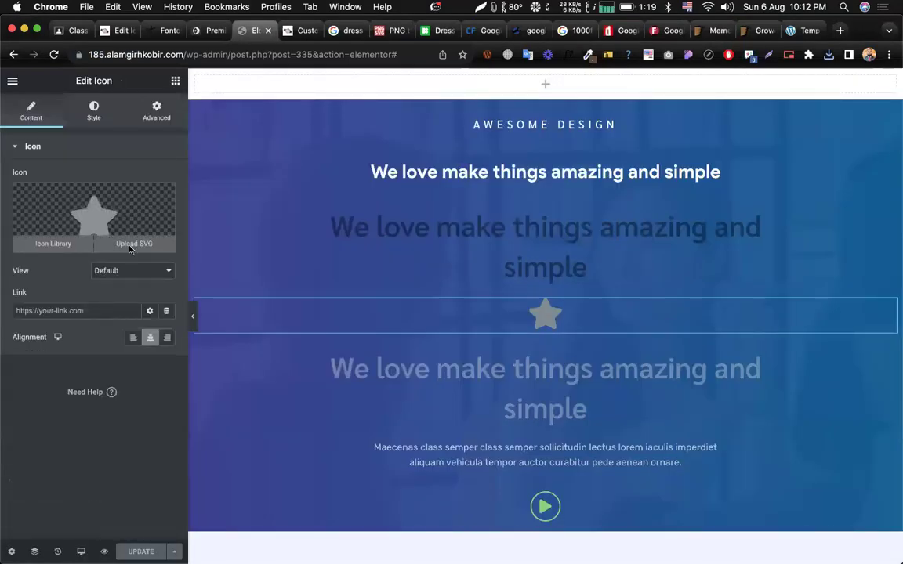
click(130, 249)
key(ctrl+Up)
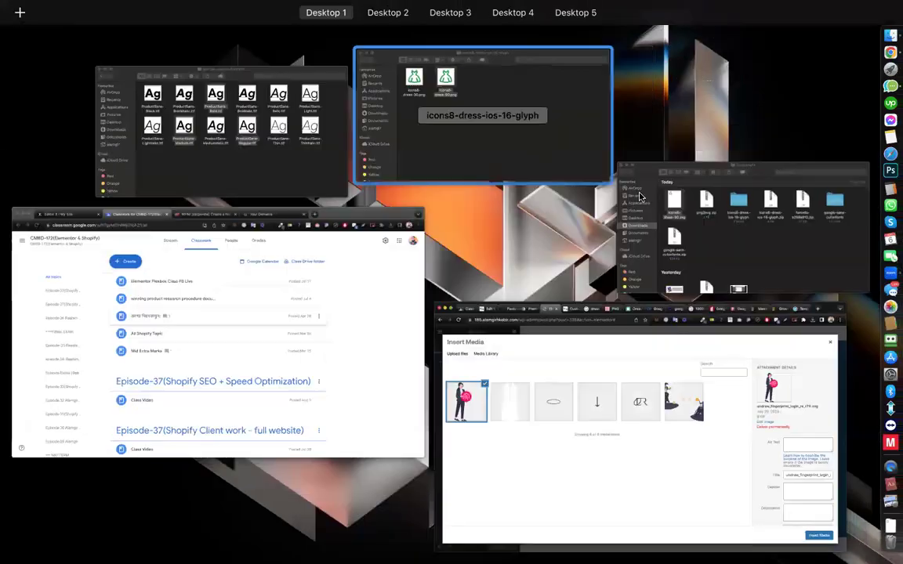
click(638, 193)
drag(329, 106, 166, 352)
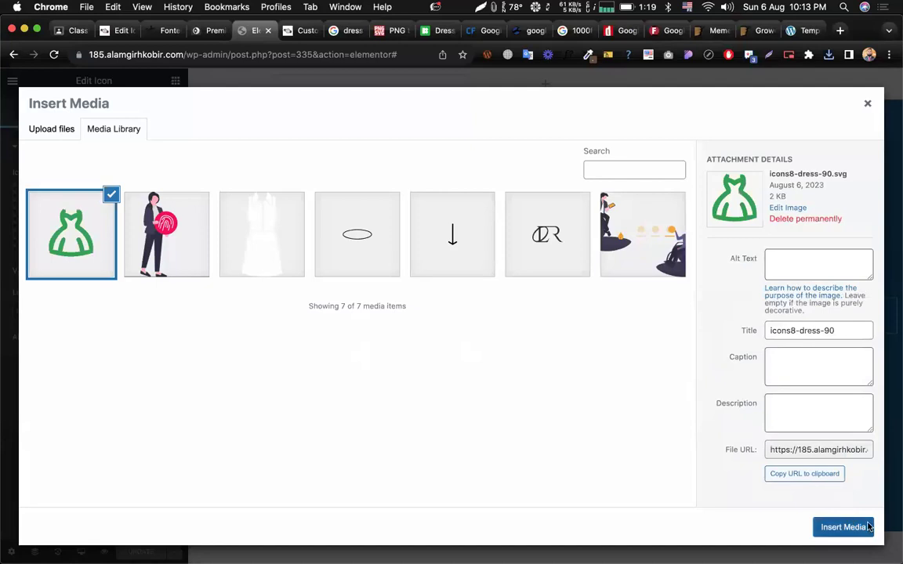
click(842, 528)
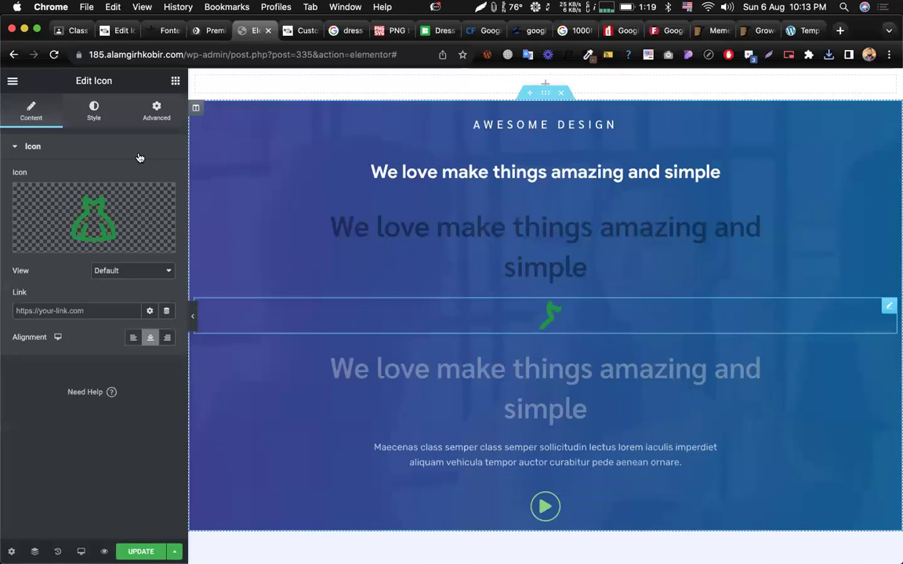
click(93, 110)
drag(13, 261, 47, 261)
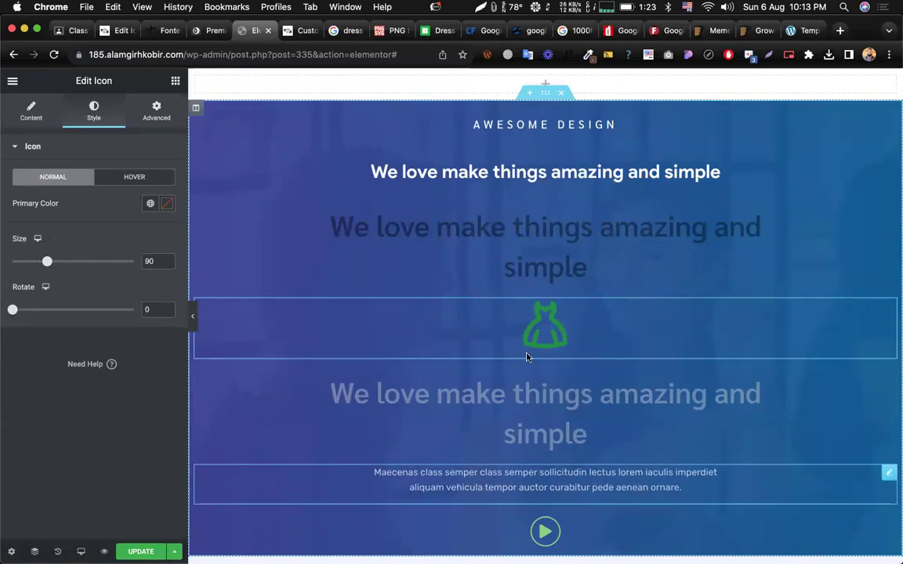
Step: Save the page changes with UPDATE
scroll(501, 322, down, 1)
scroll(501, 322, up, 1)
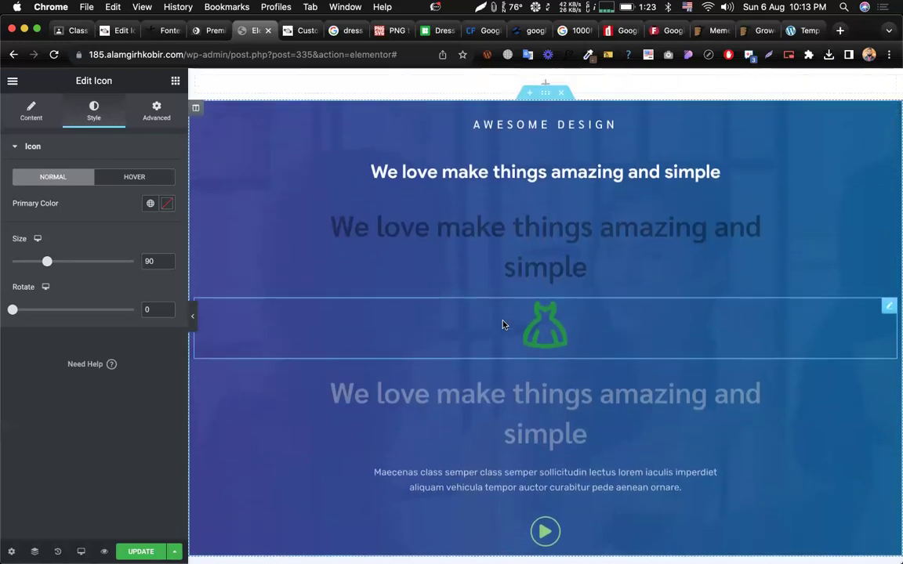
click(141, 552)
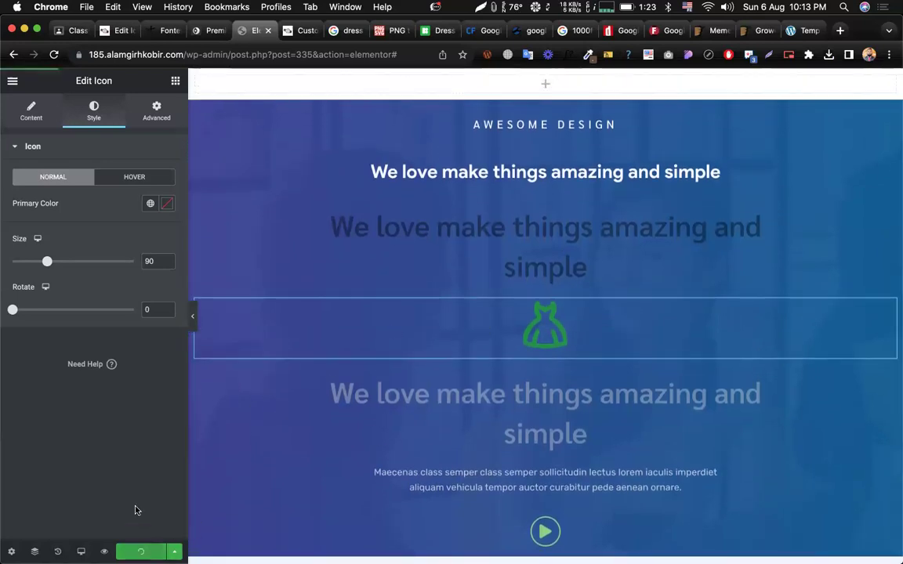
Step: Open the settings of the View Plan & Pricing button further down the page
click(32, 113)
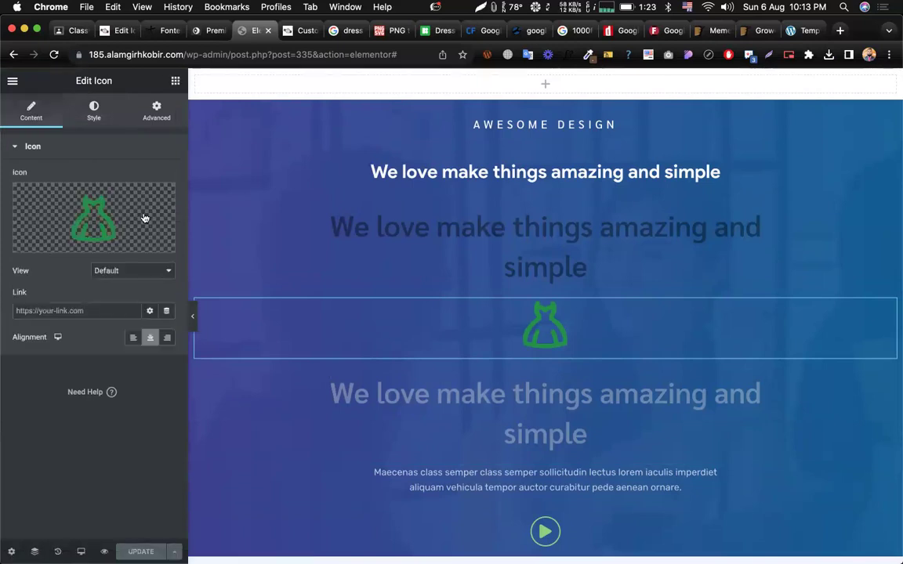
click(175, 81)
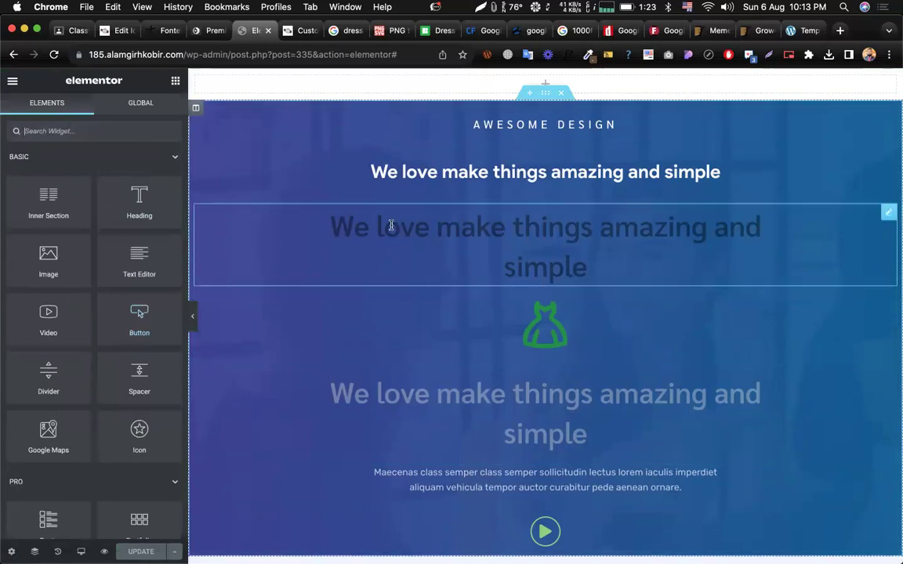
scroll(520, 227, down, 6)
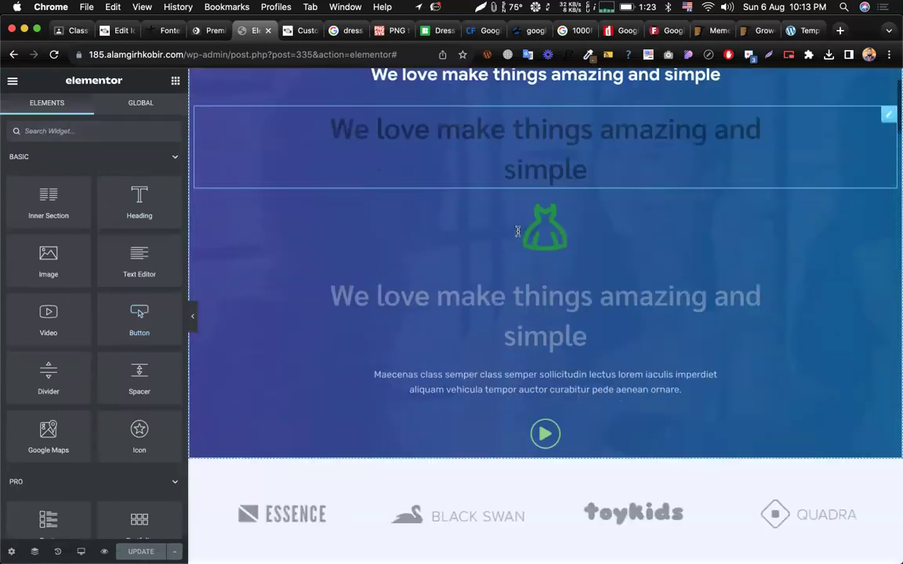
scroll(517, 234, down, 12)
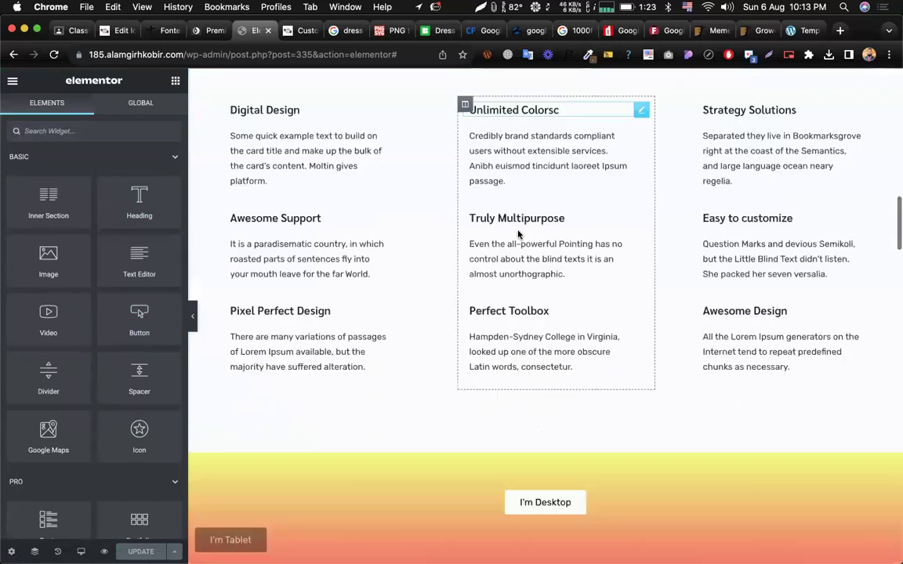
scroll(561, 237, down, 6)
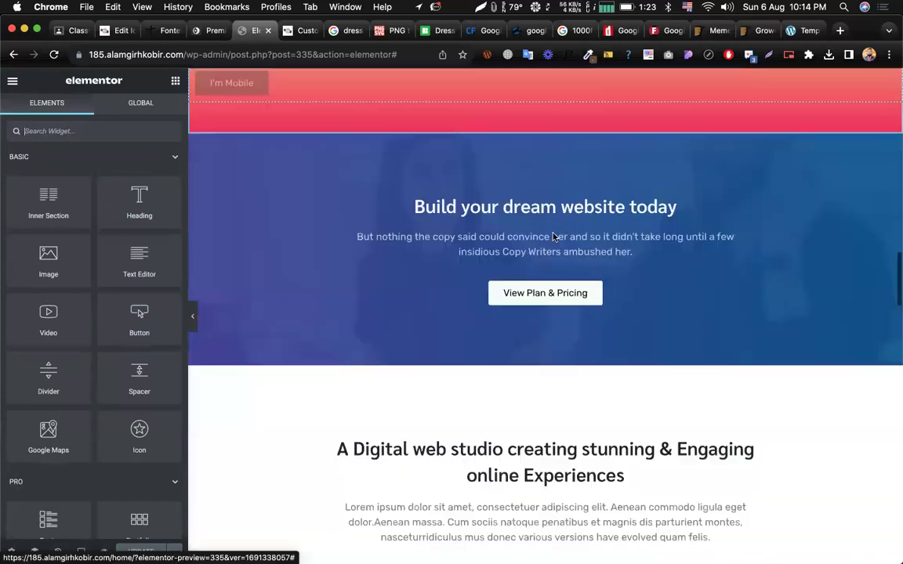
click(558, 175)
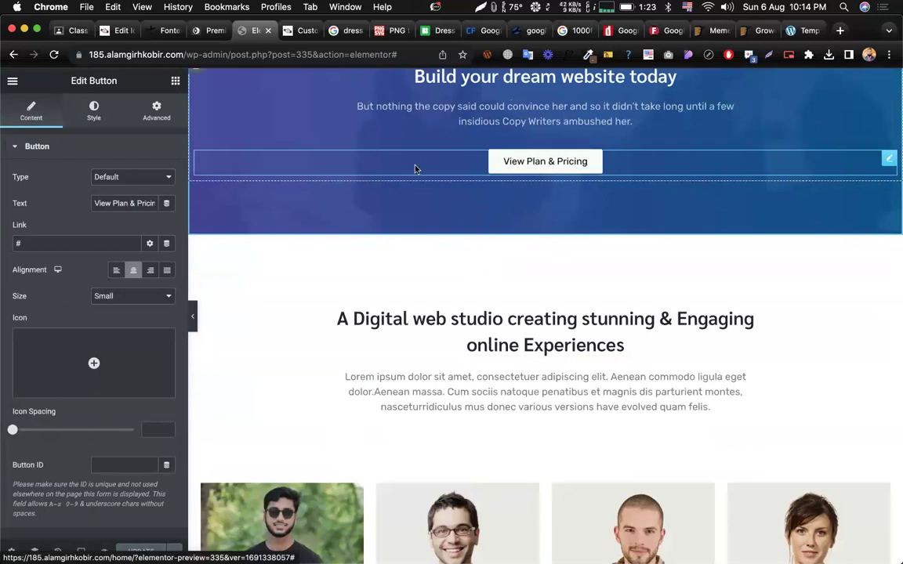
scroll(415, 167, up, 3)
scroll(415, 168, up, 1)
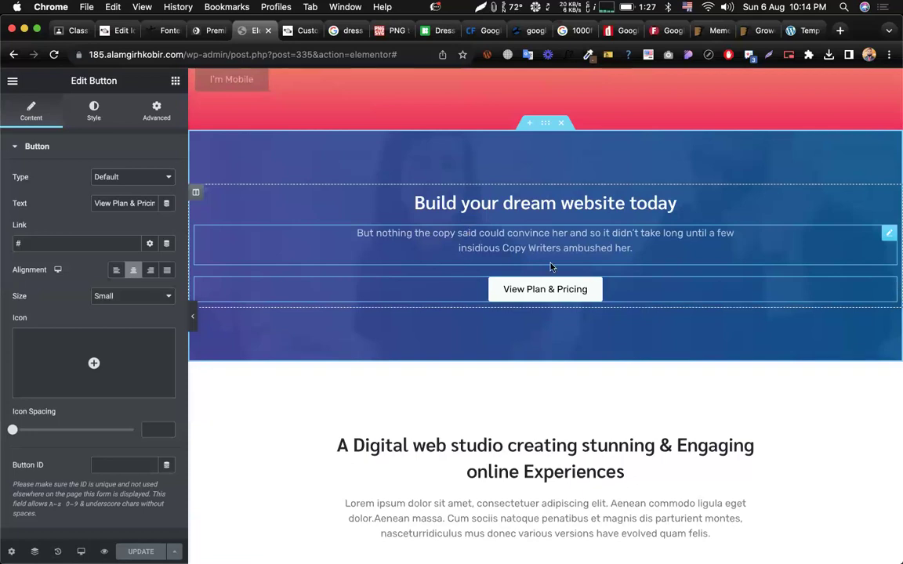
click(547, 287)
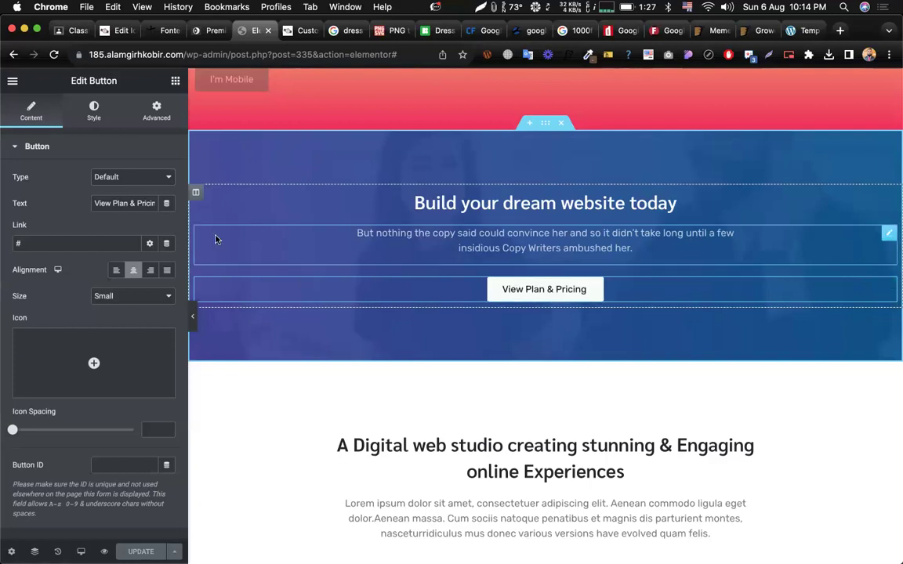
double_click(96, 243)
double_click(103, 203)
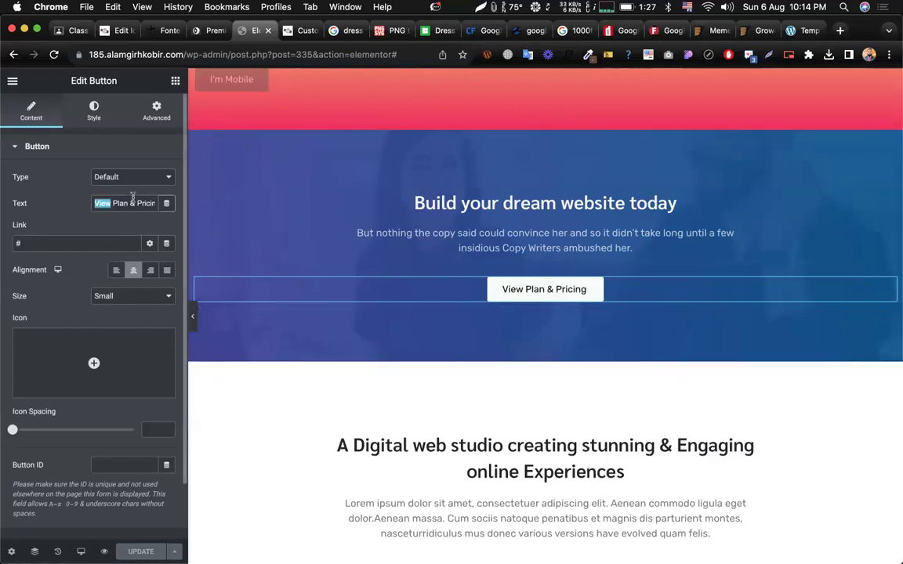
click(66, 226)
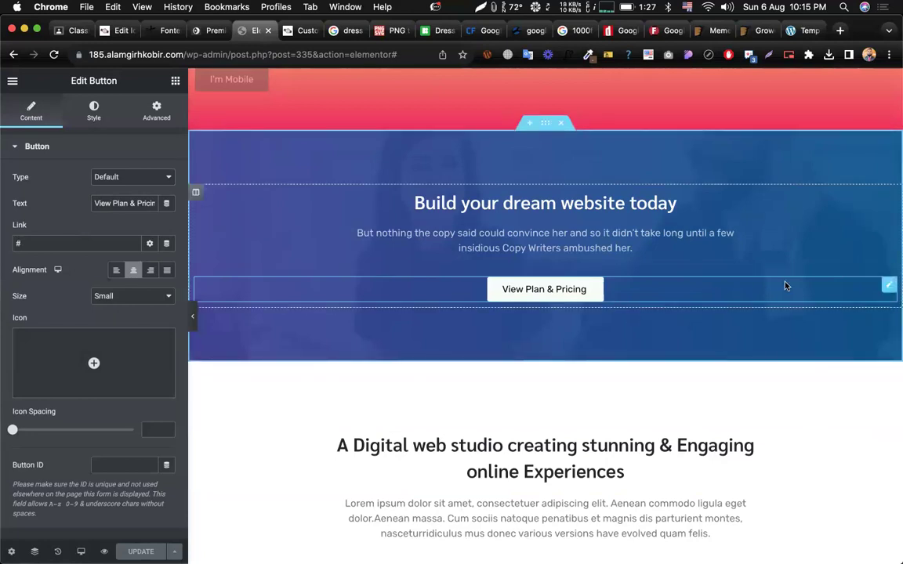
Step: Save the View Plan & Pricing button as a global widget named 'View P&P Button'
right_click(888, 288)
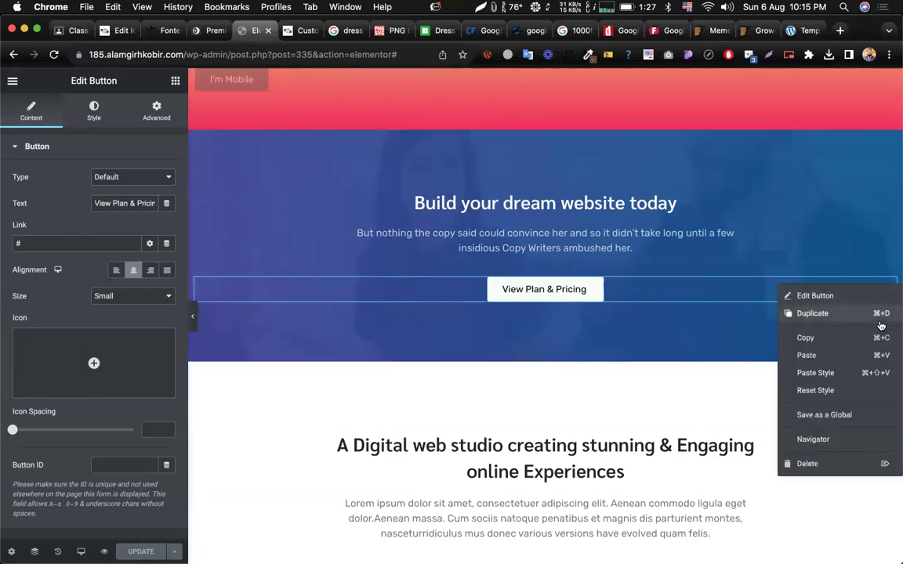
click(820, 415)
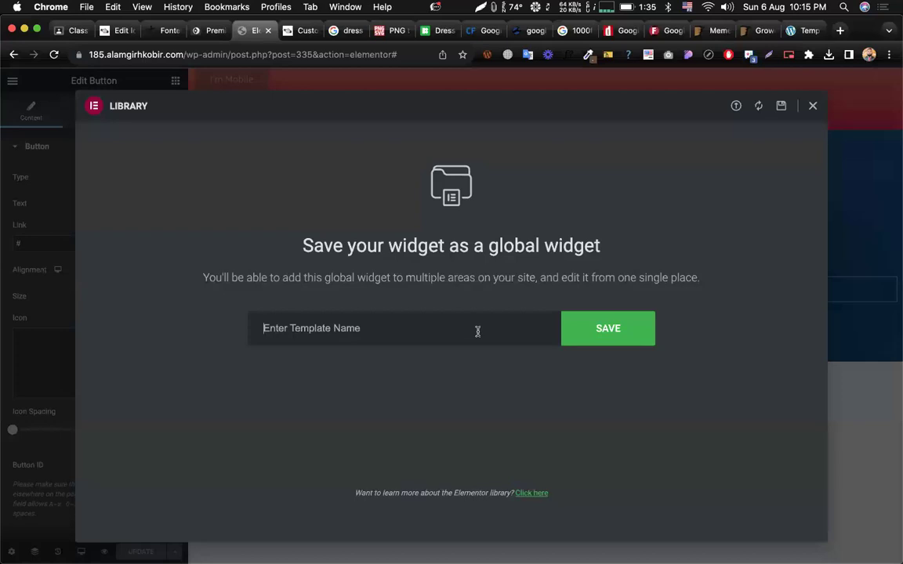
click(813, 106)
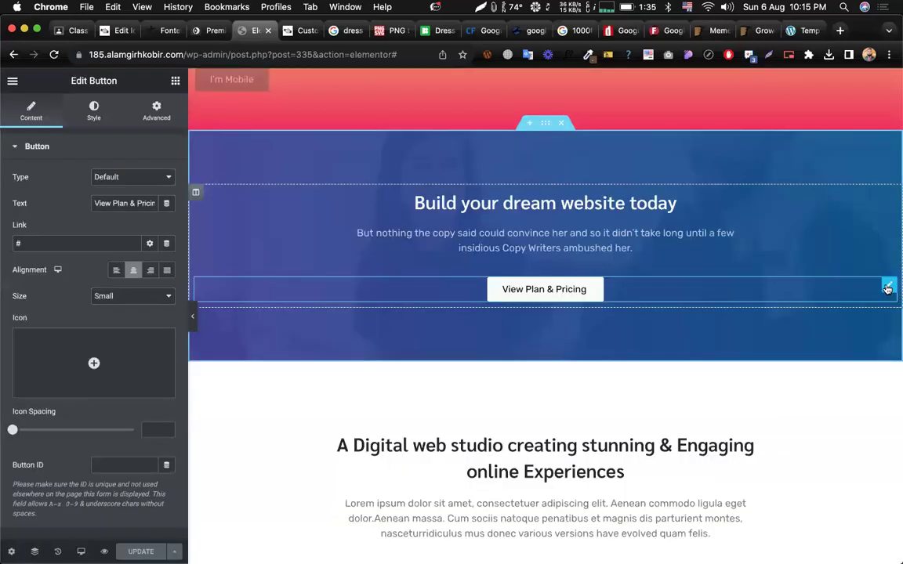
right_click(819, 290)
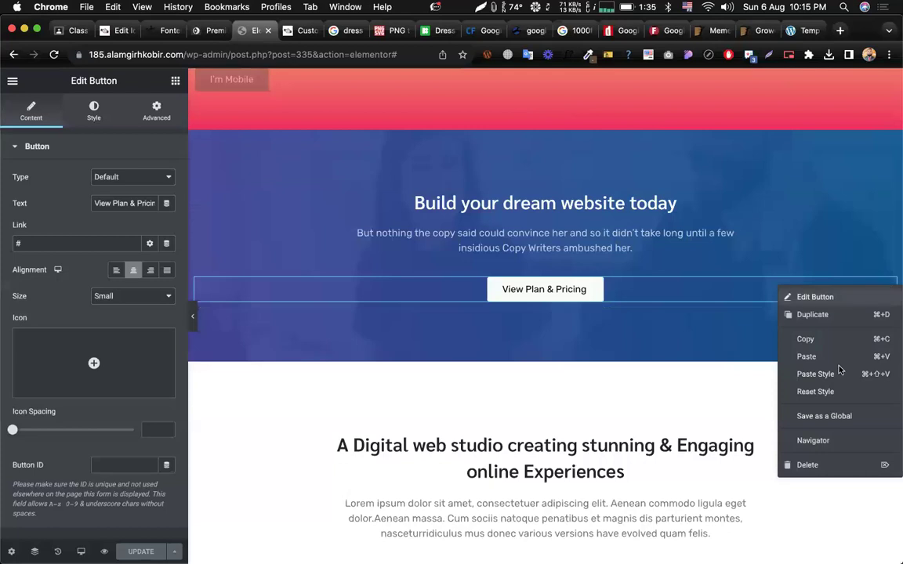
click(813, 418)
click(471, 323)
text(View P&P Button)
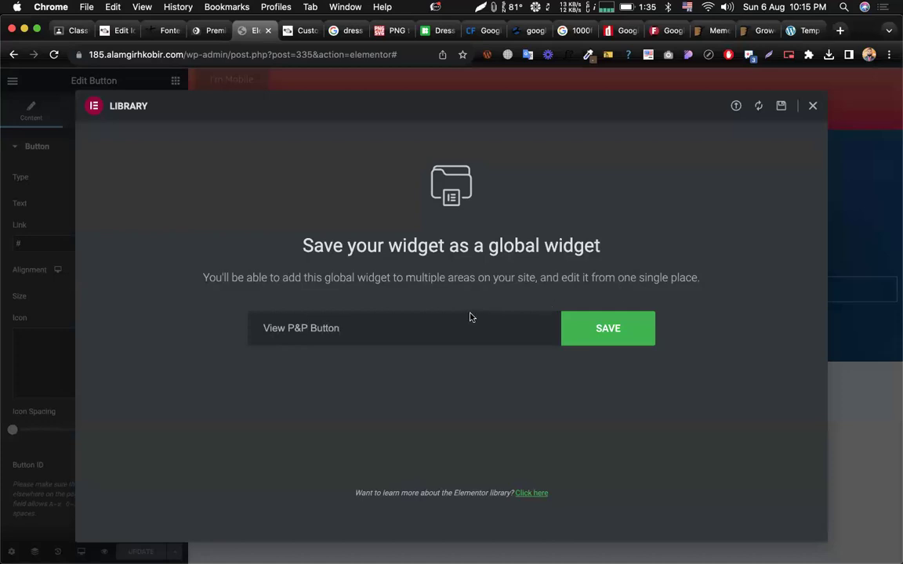
click(598, 331)
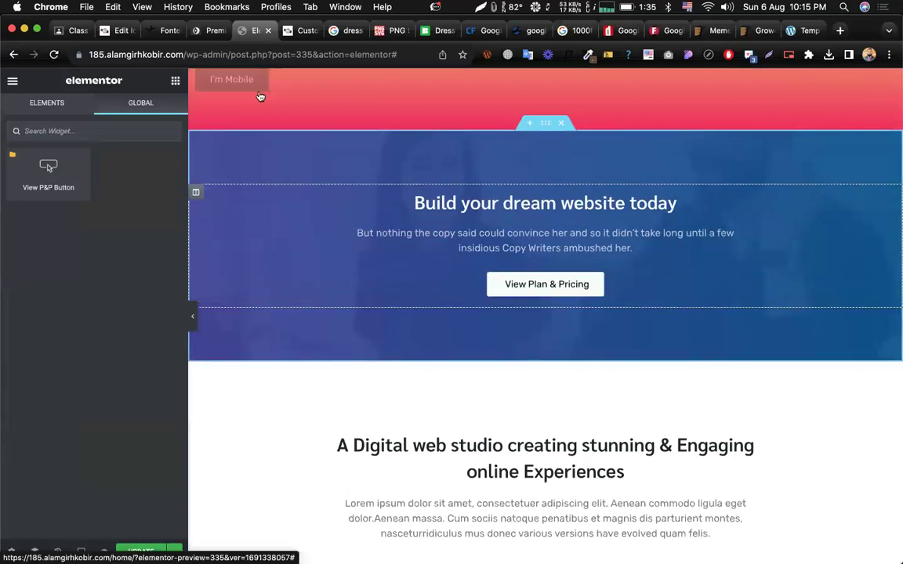
Step: Drag the 'View P&P Button' global widget into the empty right column of Get In Touch
scroll(441, 226, down, 15)
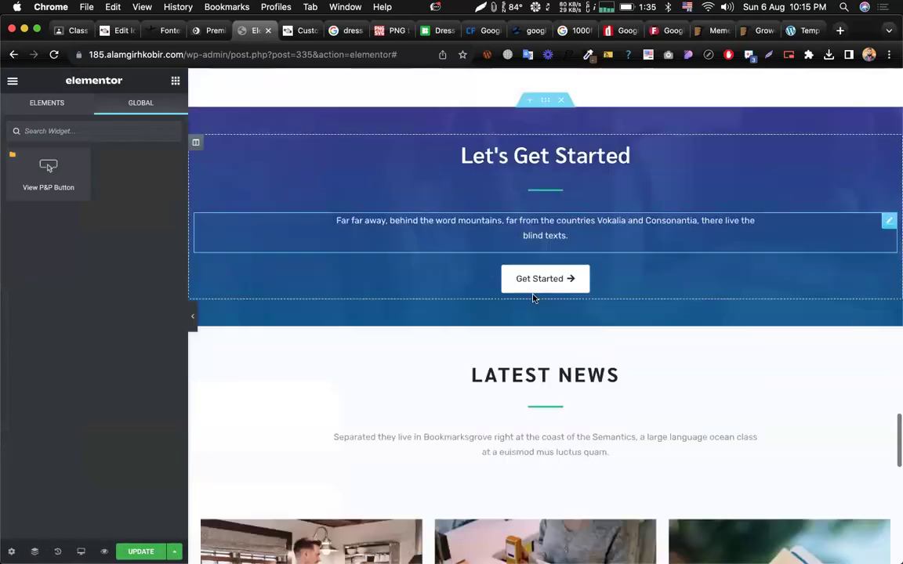
scroll(575, 306, down, 15)
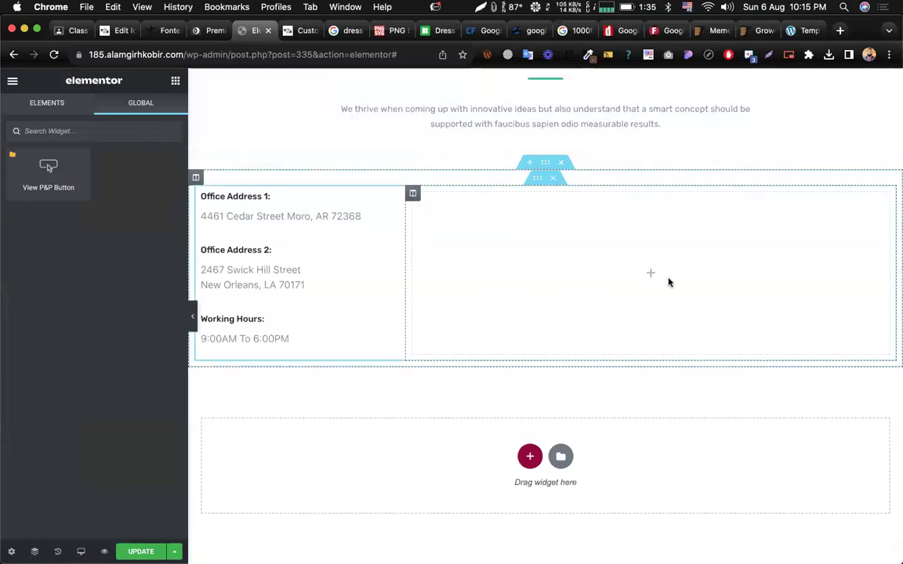
click(650, 273)
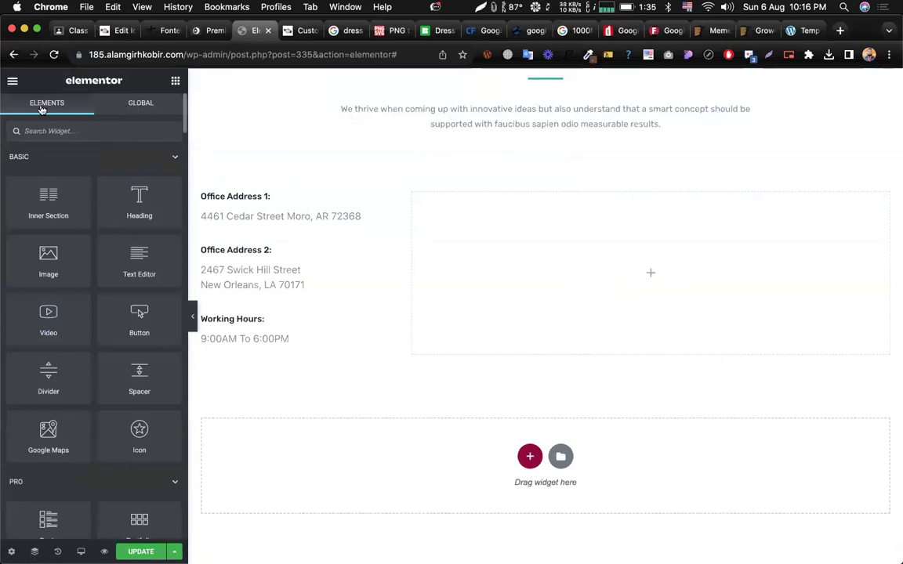
scroll(47, 290, down, 2)
scroll(46, 288, down, 5)
scroll(47, 289, up, 10)
click(135, 112)
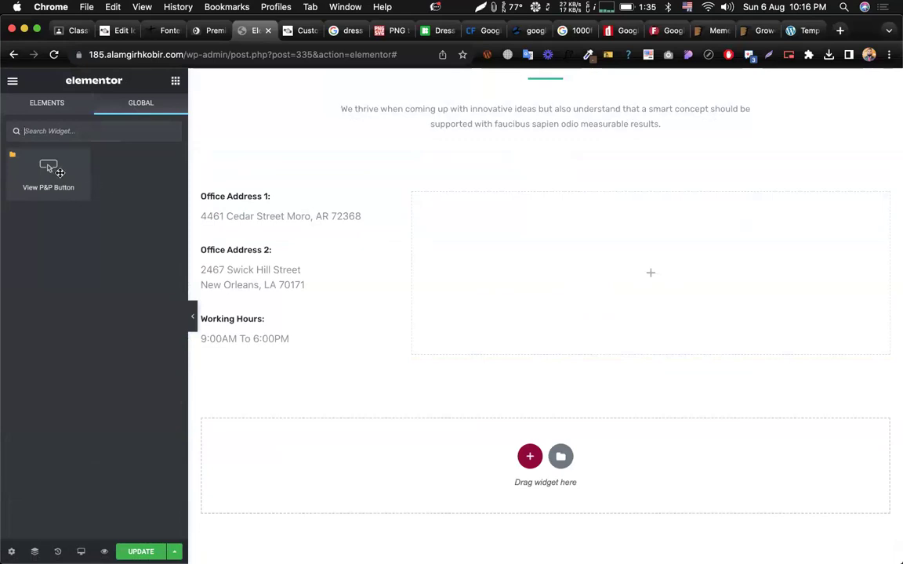
drag(59, 172, 677, 282)
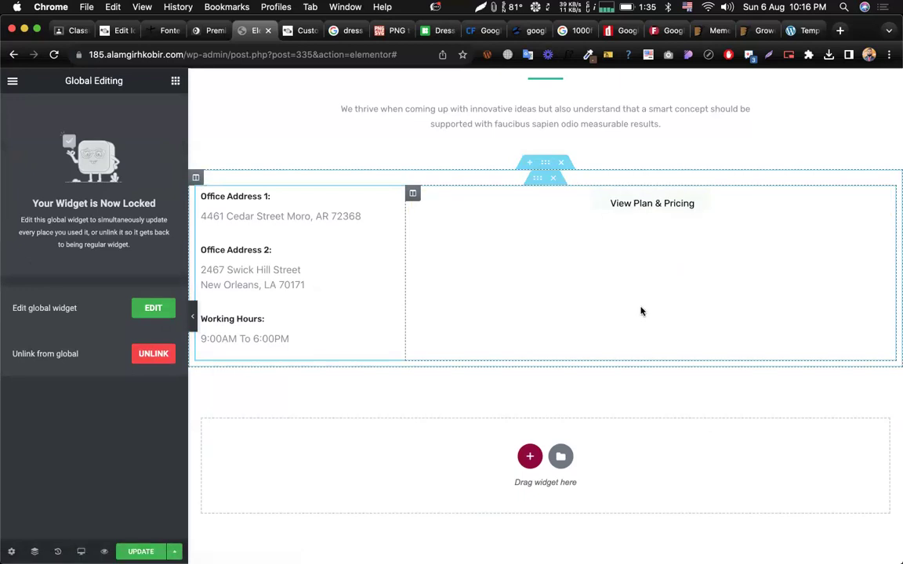
scroll(637, 309, up, 2)
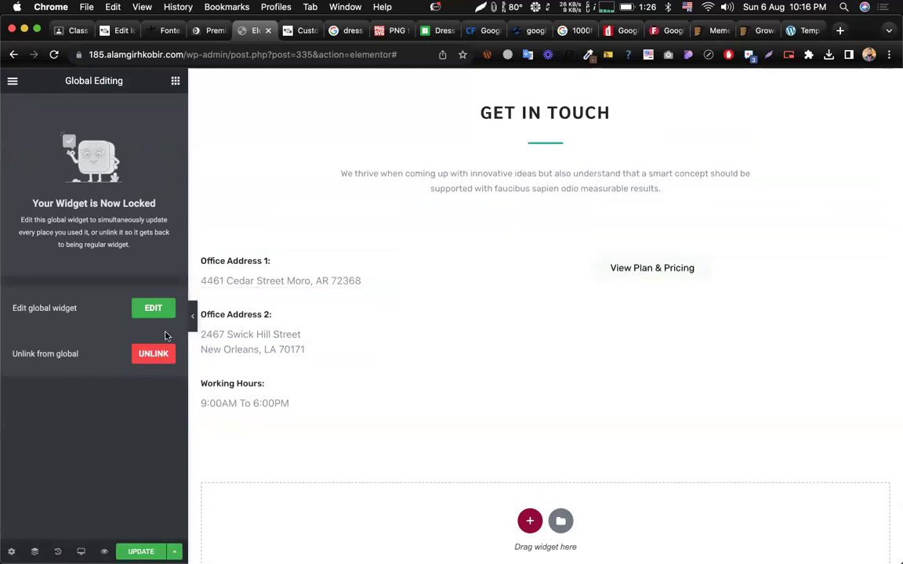
Step: Set the global button's background colour to light green
click(153, 309)
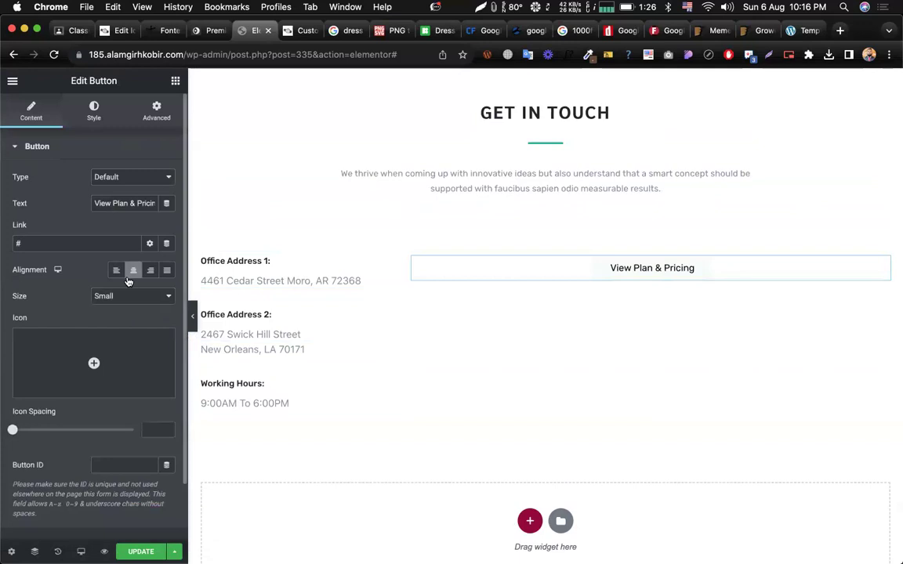
click(93, 113)
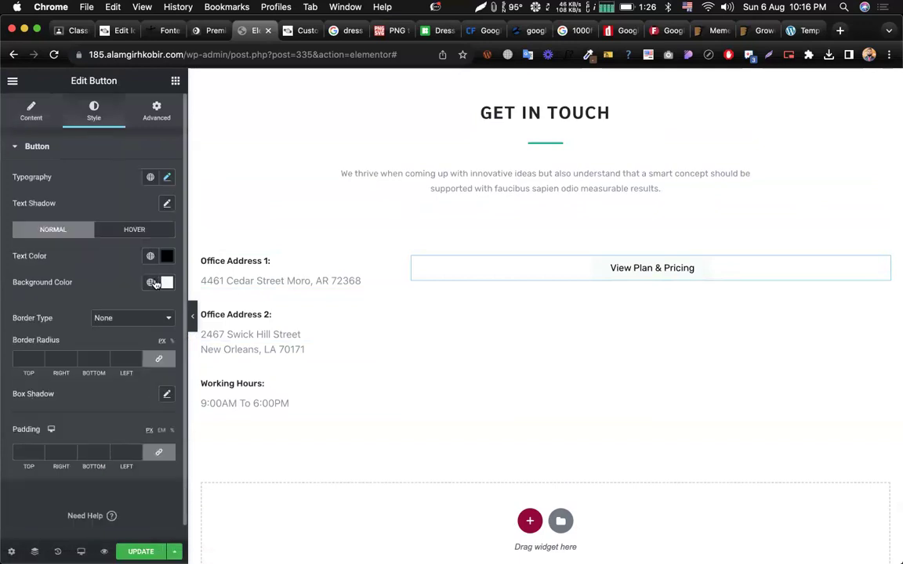
click(167, 284)
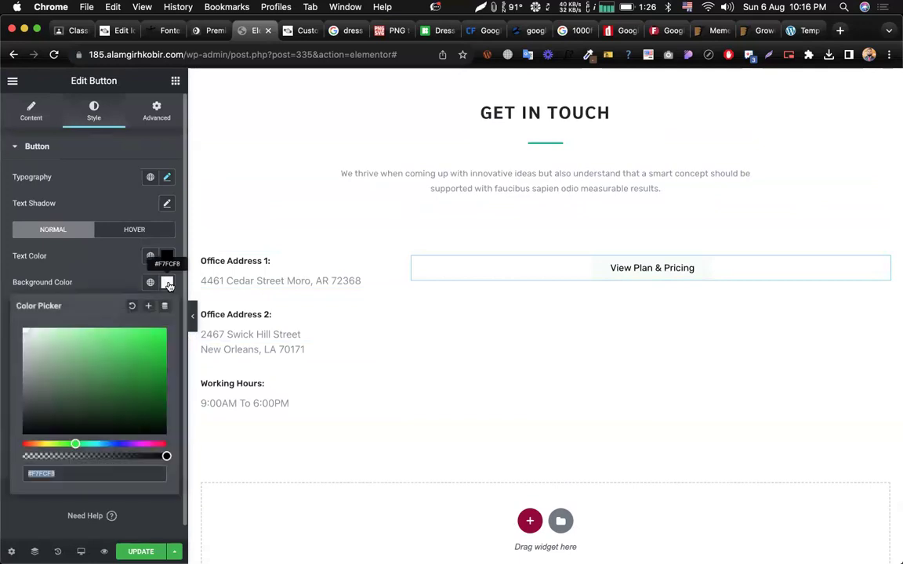
drag(120, 414, 67, 330)
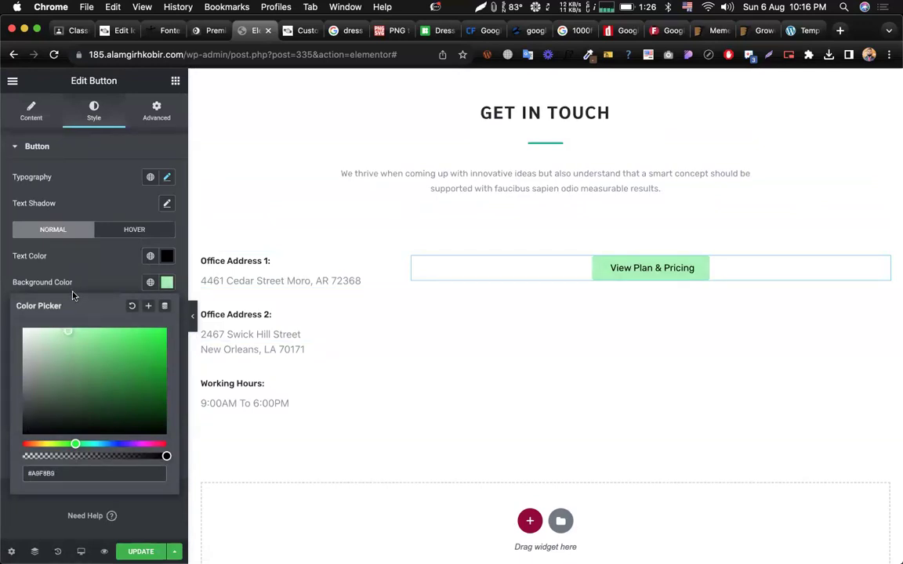
click(72, 291)
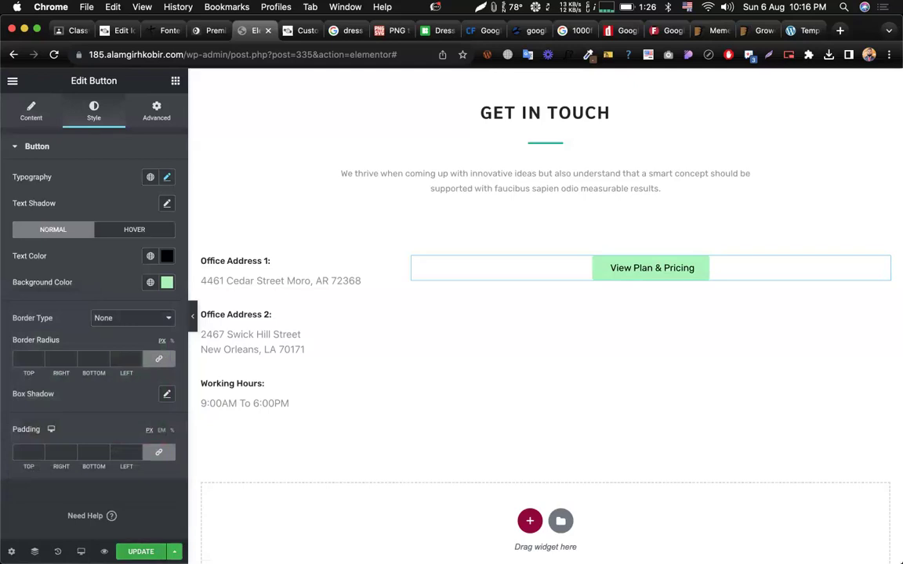
Step: Open a preview of the page changes in a new tab
scroll(604, 303, up, 3)
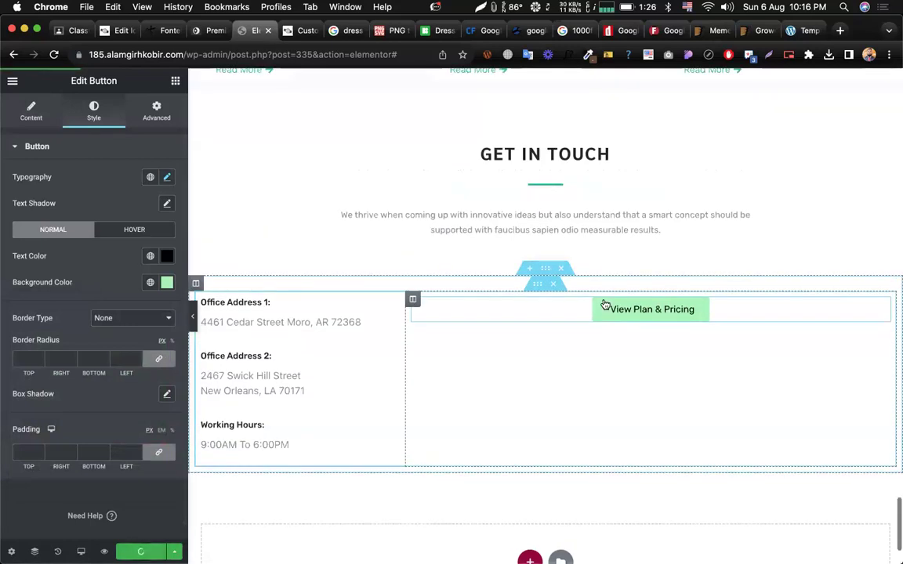
scroll(604, 303, up, 15)
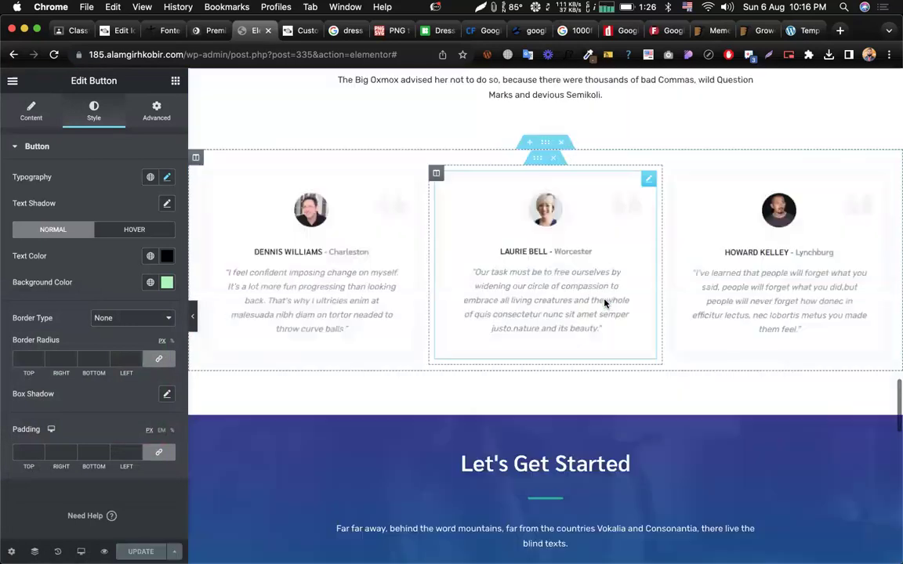
scroll(604, 304, up, 15)
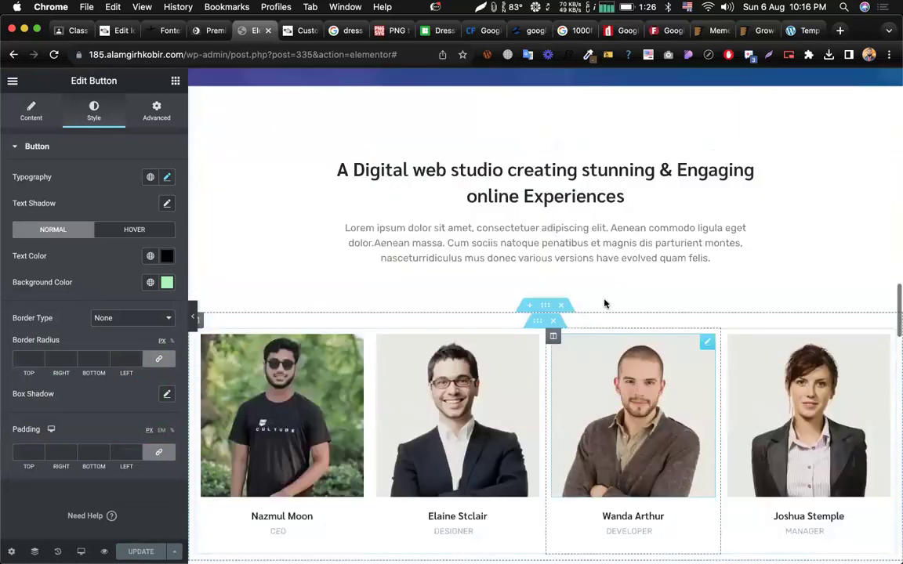
scroll(604, 303, up, 5)
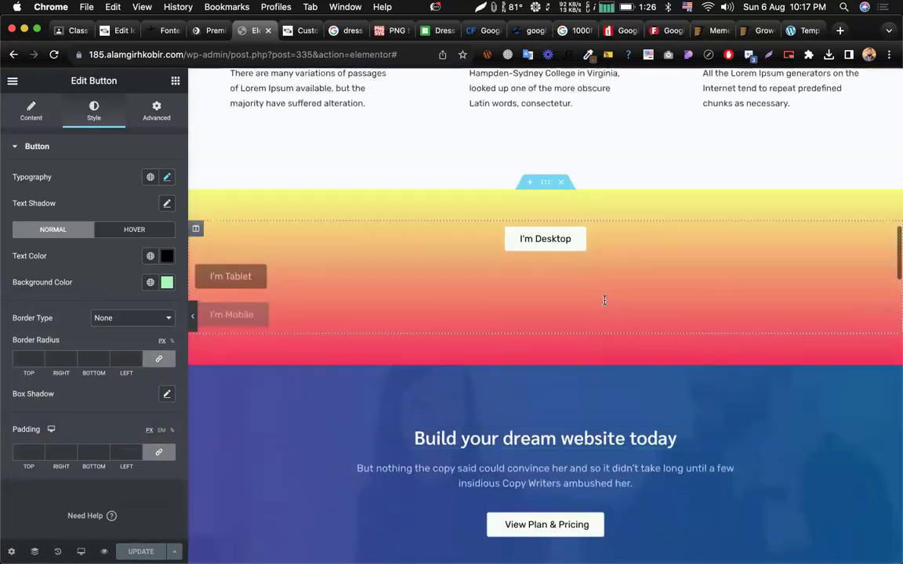
scroll(604, 300, down, 3)
scroll(604, 300, down, 1)
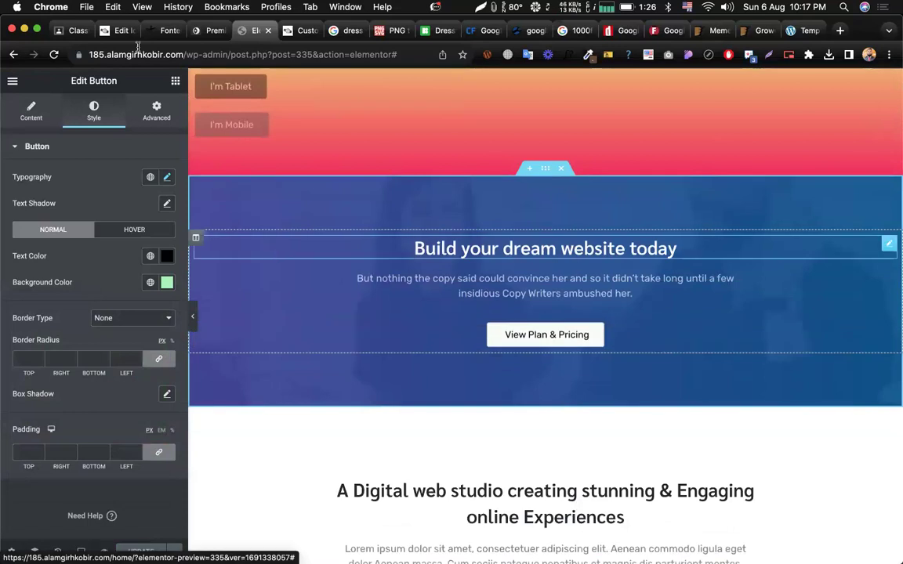
click(104, 551)
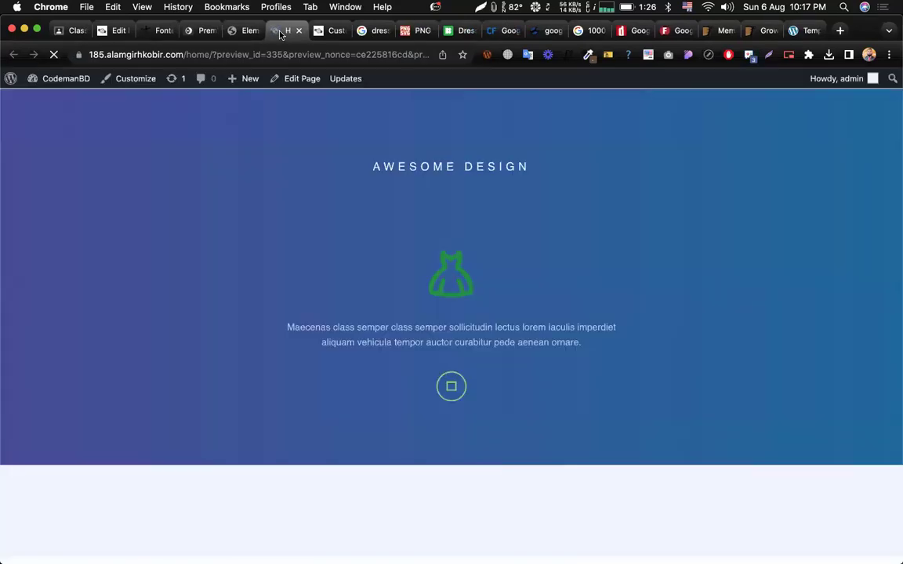
Step: Check both View Plan & Pricing buttons are light green in the preview, then return to Elementor
scroll(362, 356, down, 15)
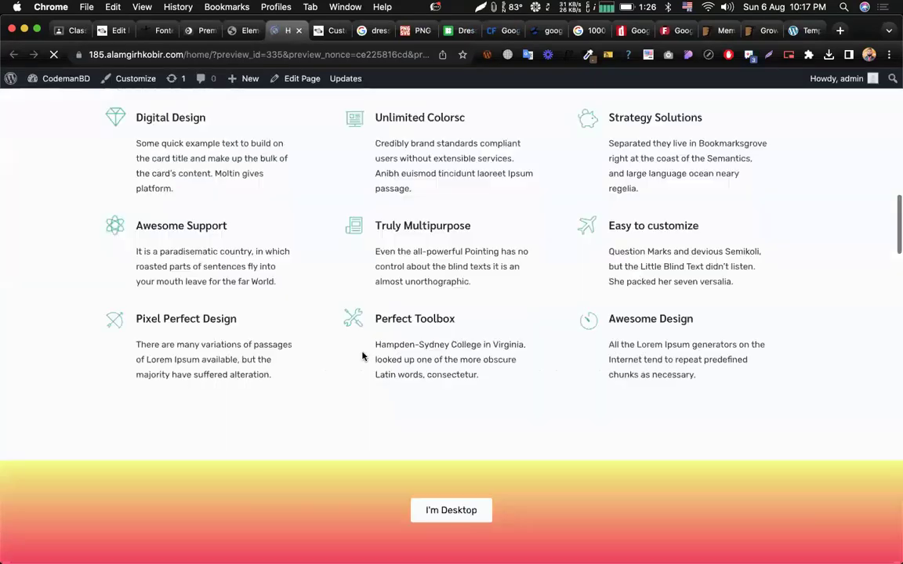
scroll(435, 349, down, 3)
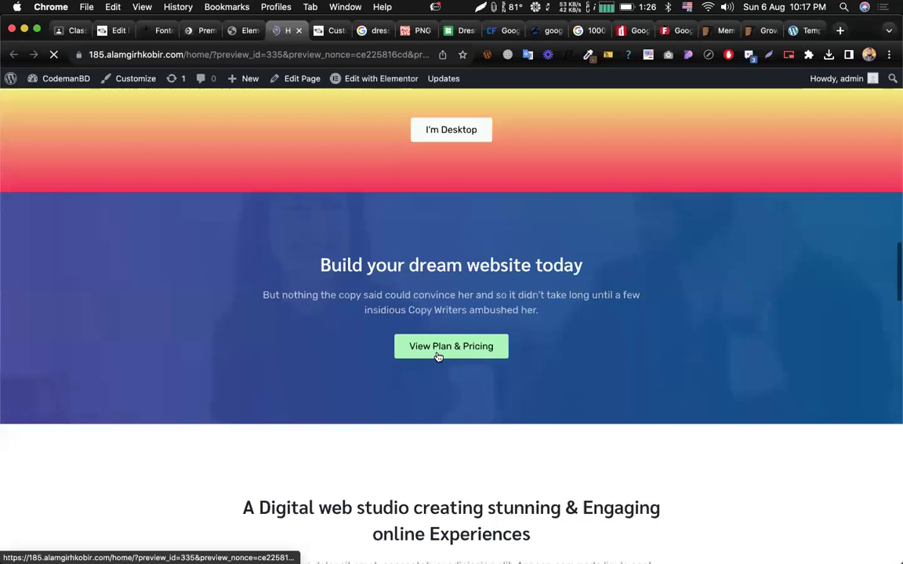
scroll(437, 354, down, 8)
scroll(436, 357, down, 8)
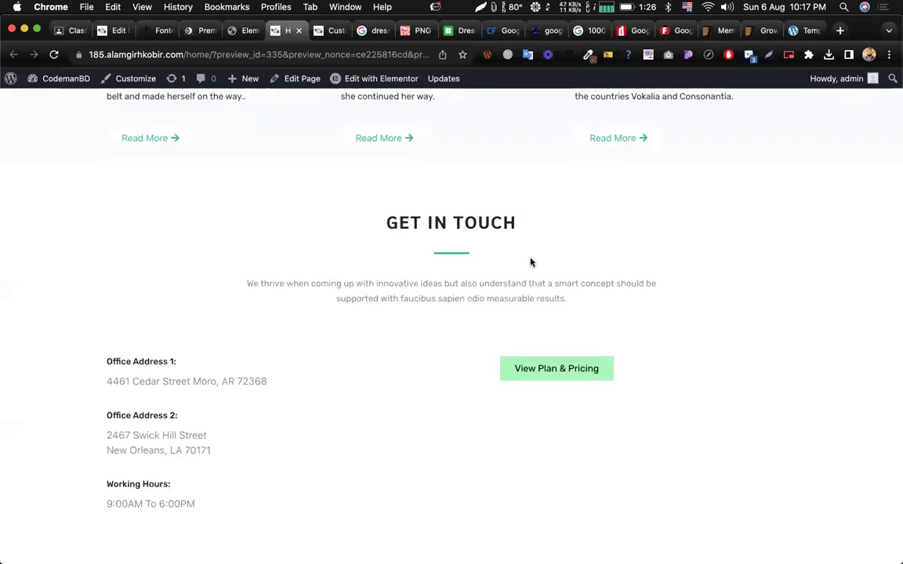
click(242, 31)
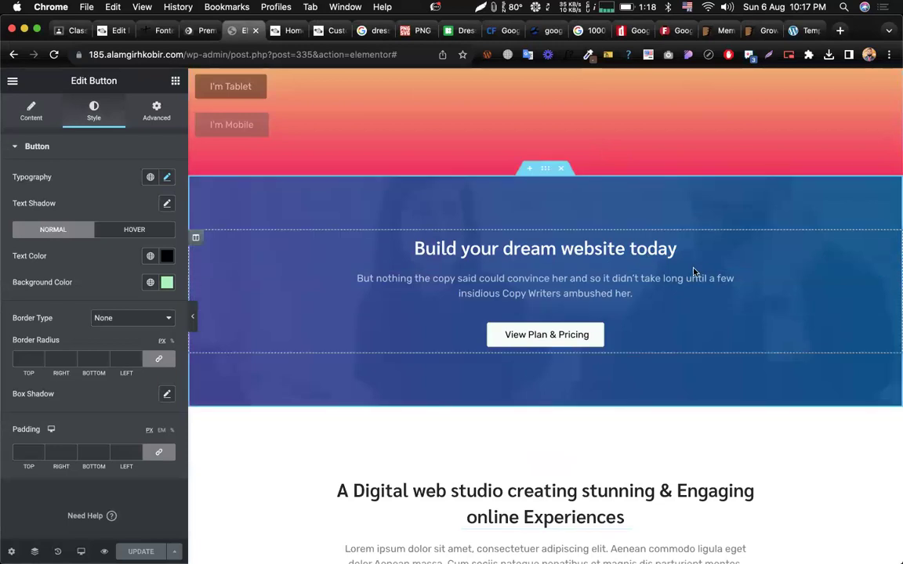
Step: Open the web studio section's intro heading in Edit Text Editor
scroll(397, 177, down, 10)
scroll(425, 177, up, 3)
scroll(451, 177, down, 8)
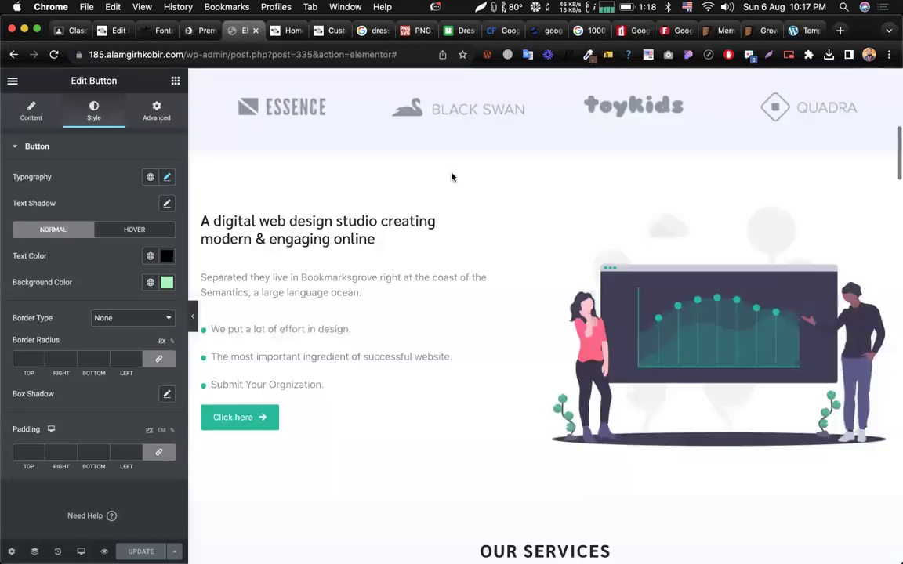
scroll(468, 251, up, 1)
scroll(509, 259, down, 1)
scroll(558, 253, up, 2)
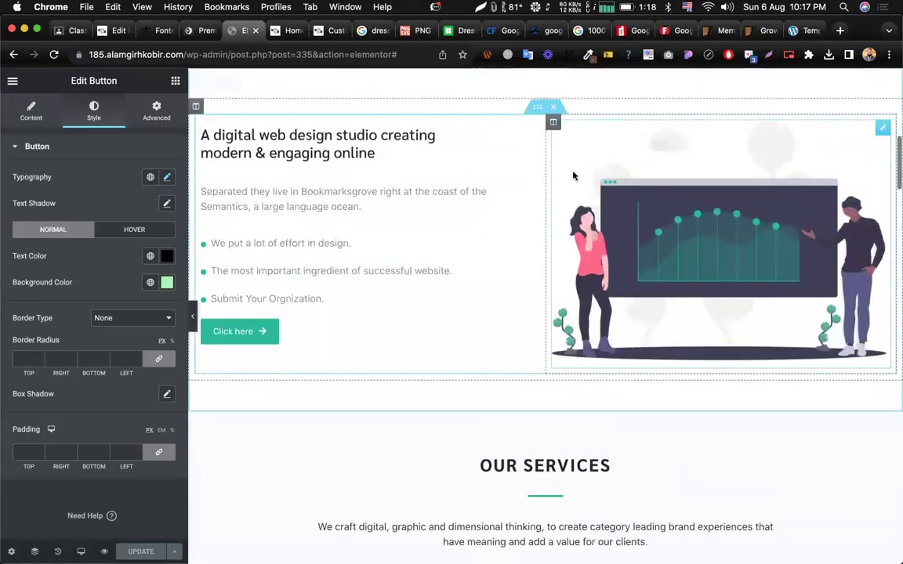
right_click(545, 84)
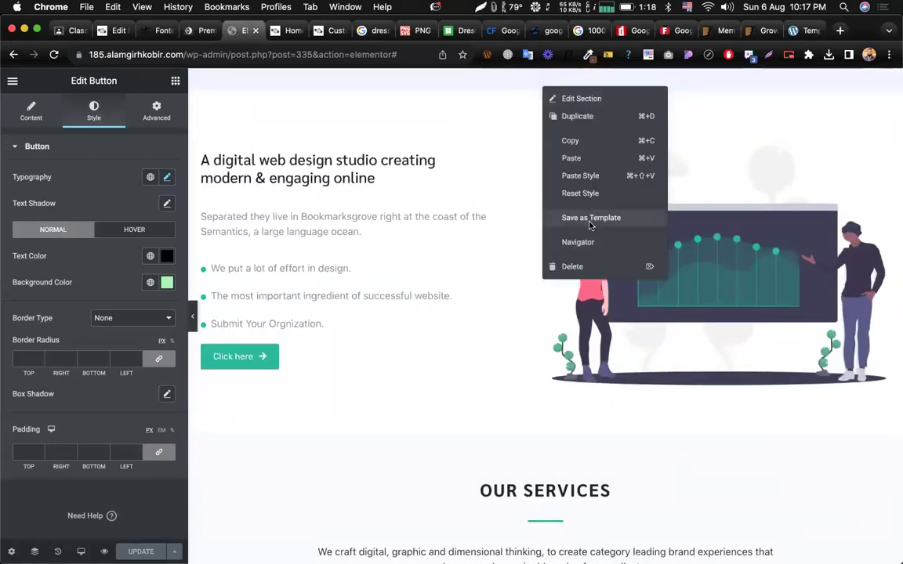
click(478, 263)
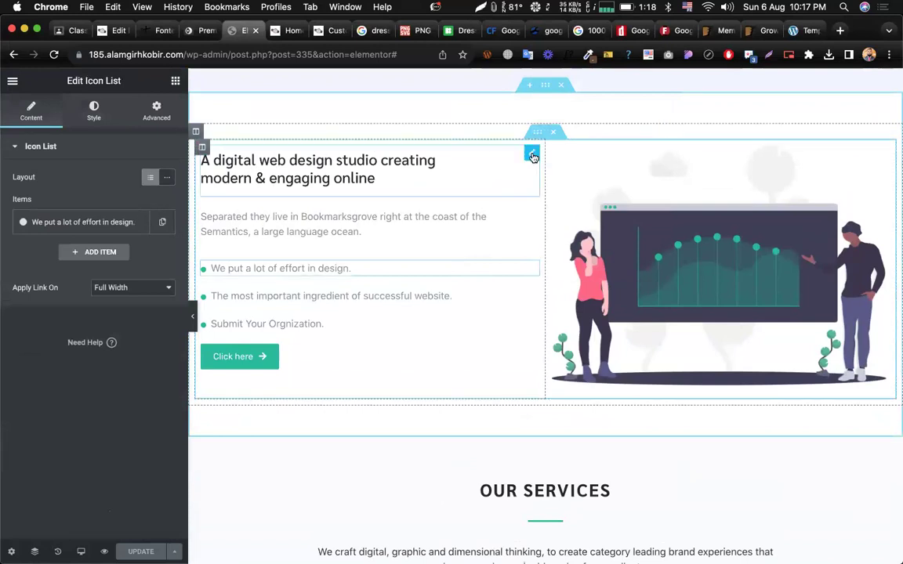
click(531, 154)
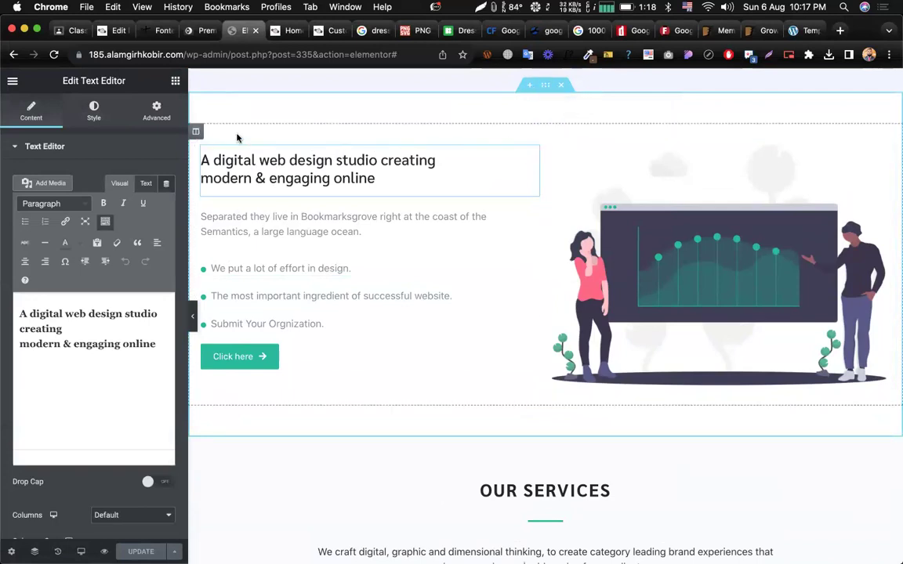
Step: Move down to the light green View Plan & Pricing button in Get In Touch
scroll(541, 312, down, 3)
scroll(541, 311, down, 10)
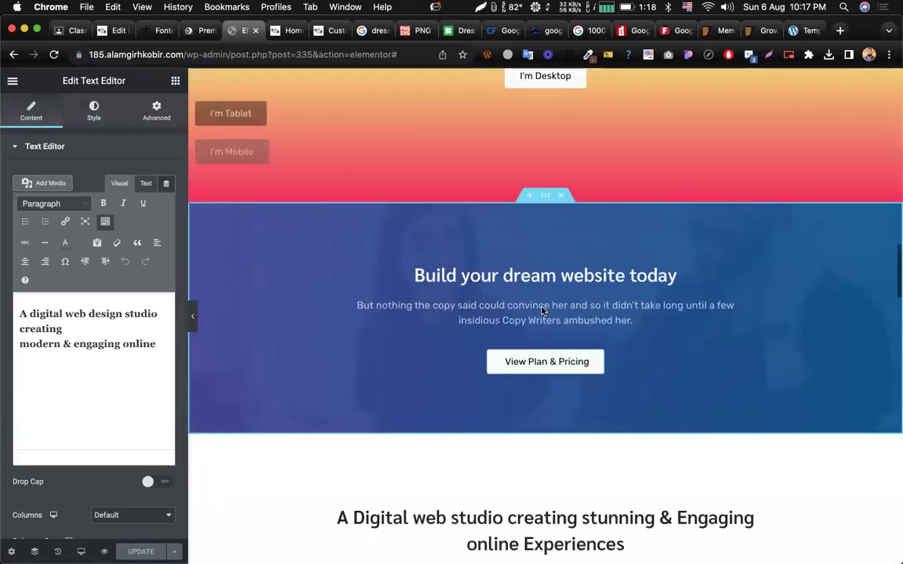
scroll(541, 308, down, 10)
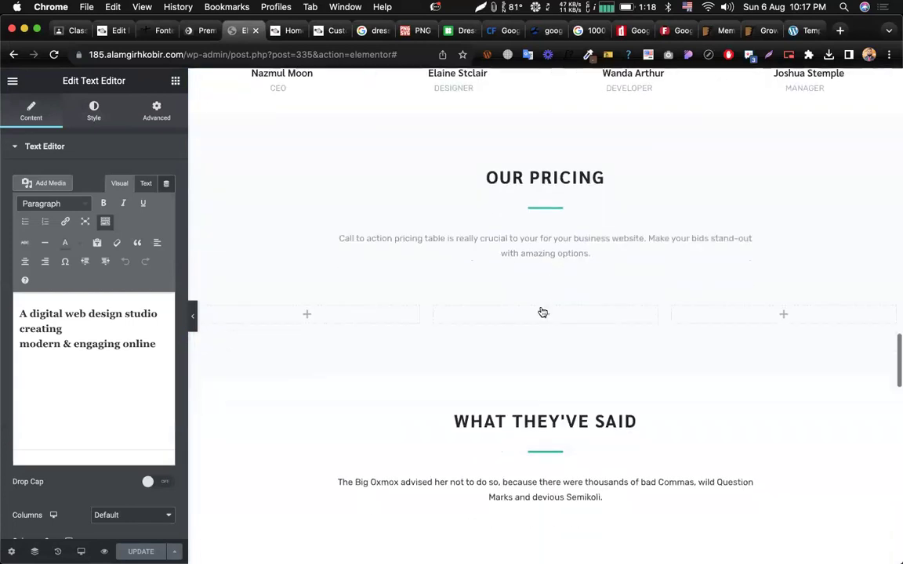
scroll(542, 312, down, 10)
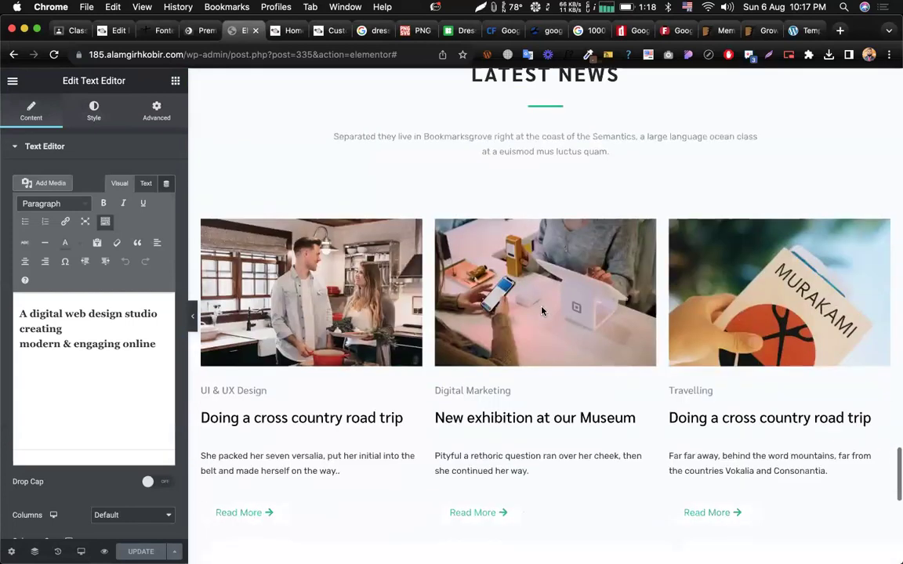
scroll(540, 311, down, 6)
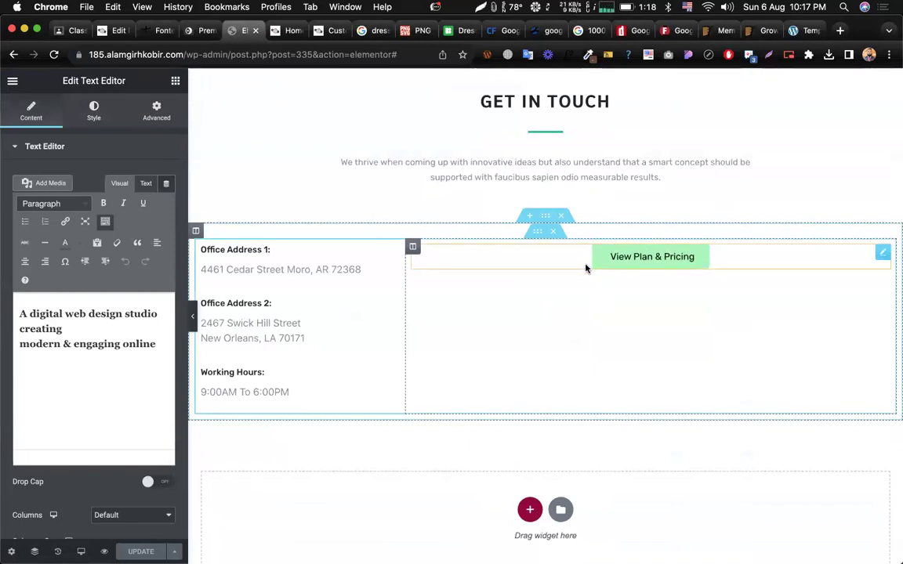
Step: Review the global button's Style and Content settings, ending on its Global Editing options
click(787, 256)
click(154, 311)
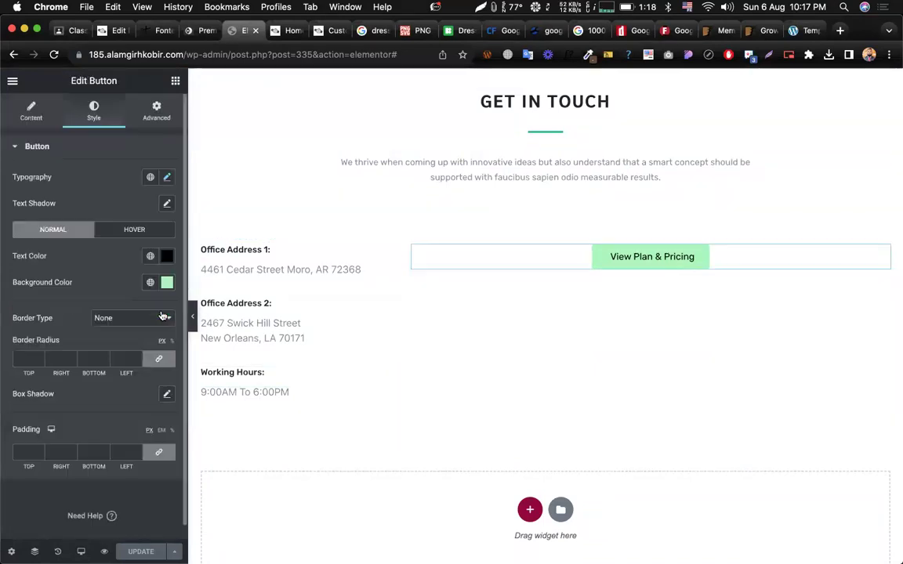
click(35, 114)
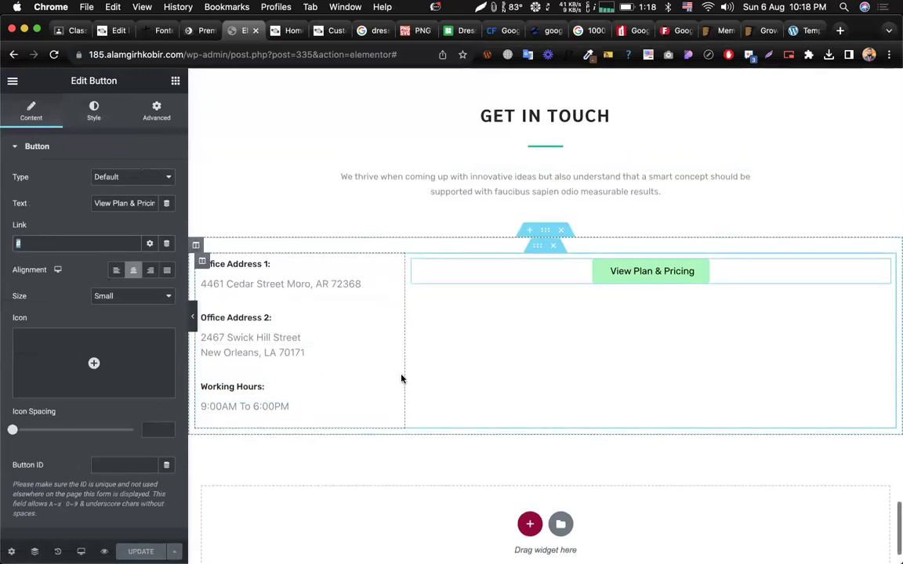
scroll(401, 376, down, 2)
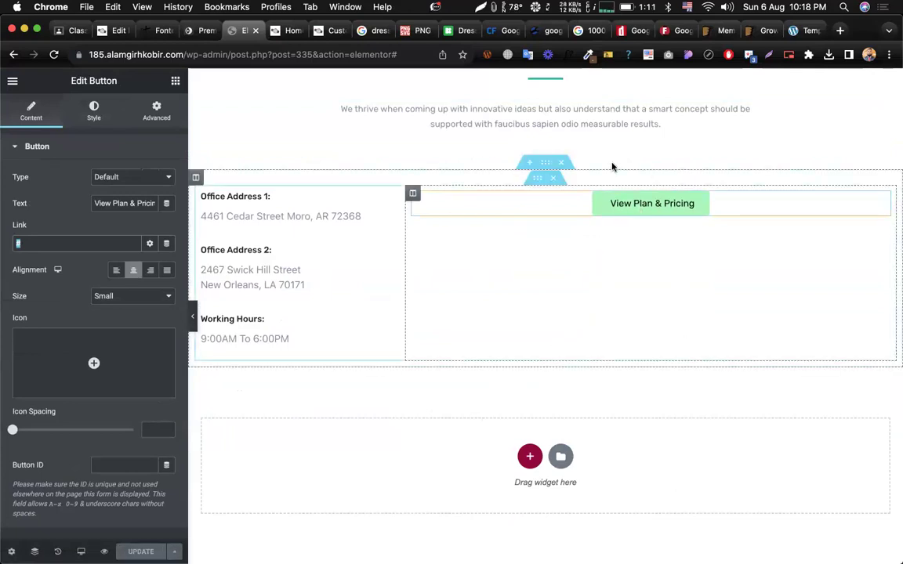
click(133, 203)
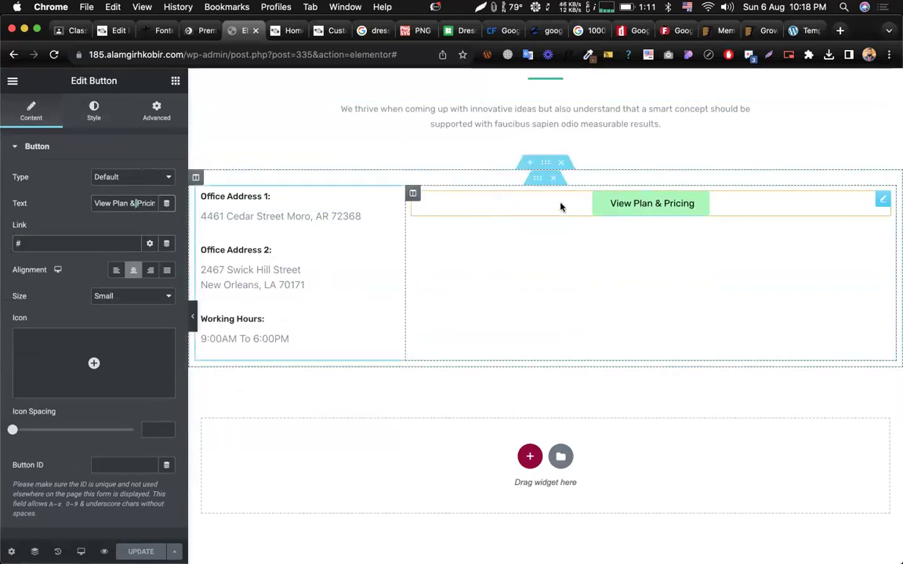
click(517, 202)
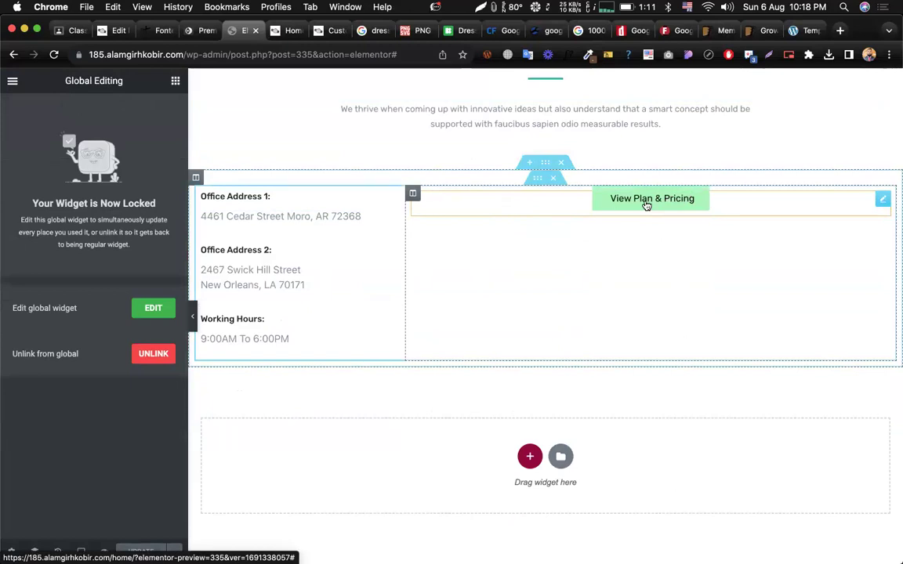
Step: Cancel unlinking the View Plan & Pricing button so it stays a global widget, then scroll to the top
click(154, 354)
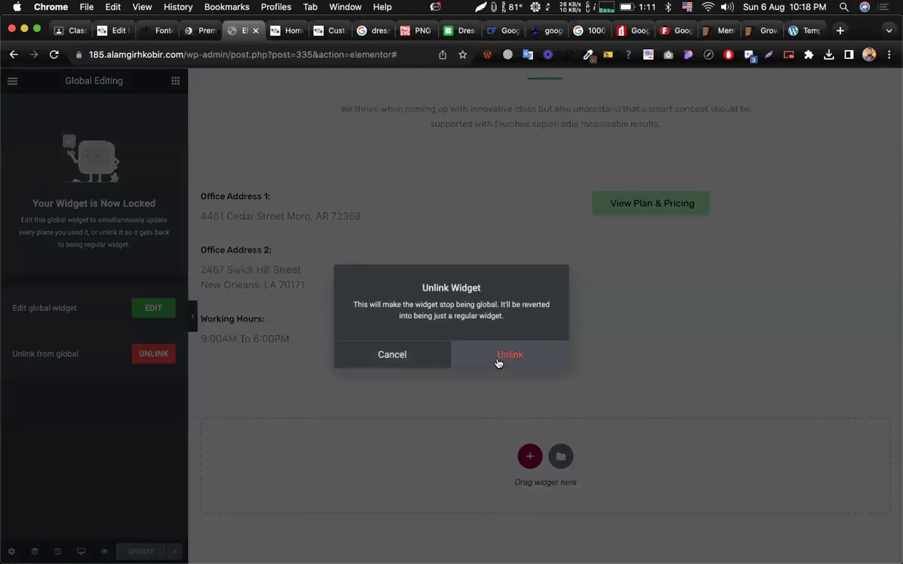
click(391, 354)
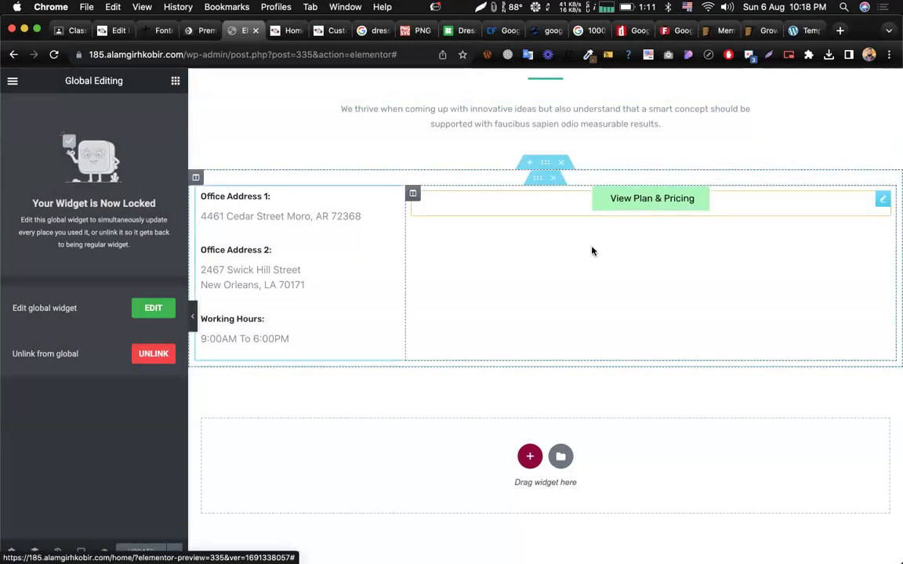
scroll(493, 309, up, 10)
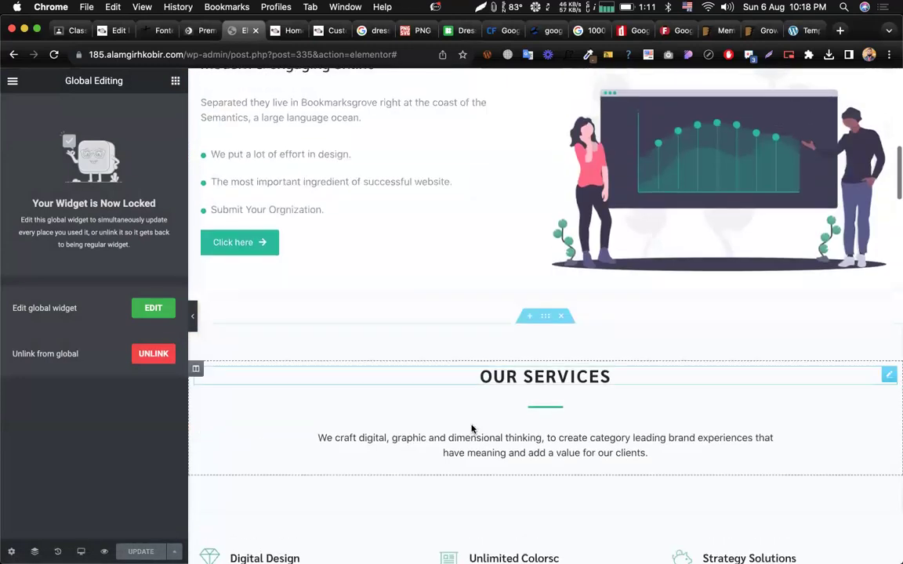
scroll(260, 250, up, 10)
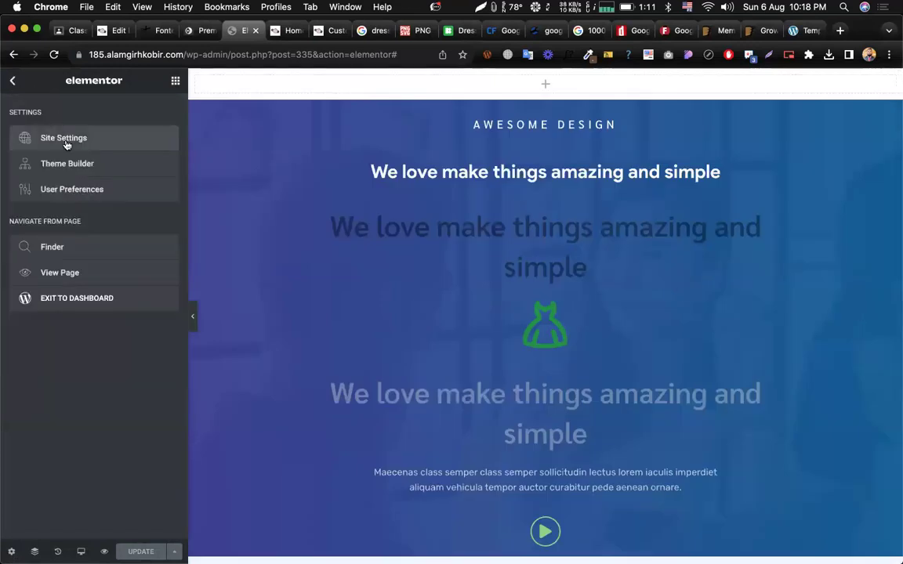
Step: Open Site Settings > Site Identity and check the Site Name and Description fields
click(67, 141)
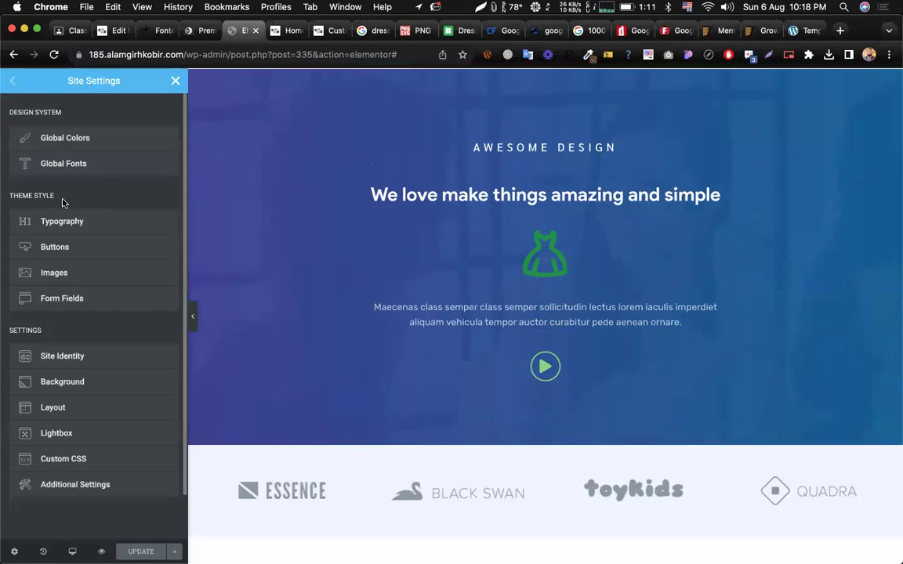
click(92, 360)
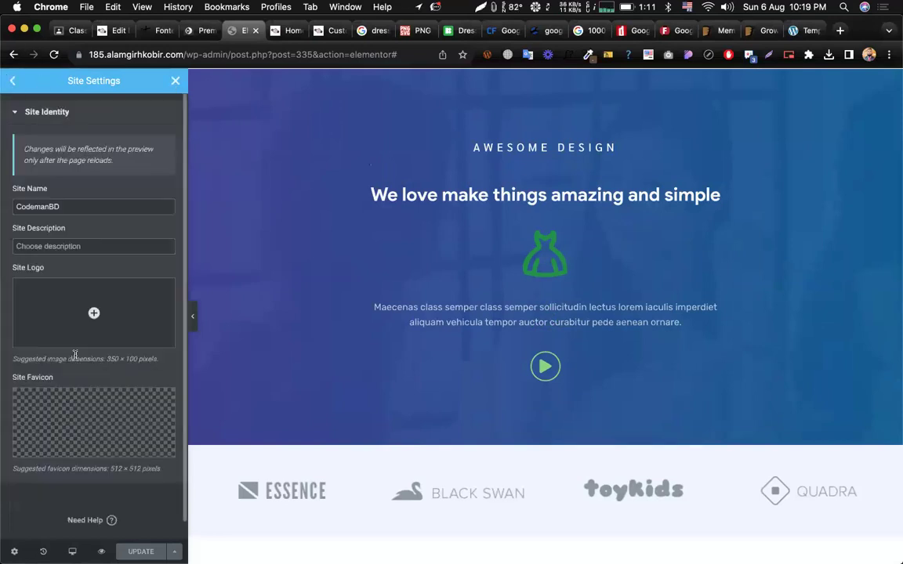
double_click(77, 206)
click(82, 246)
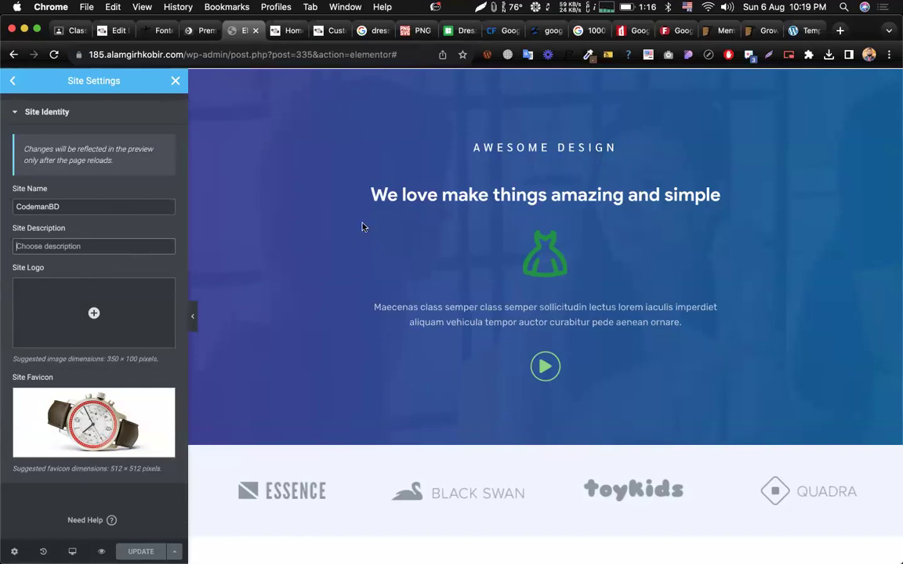
Step: Review the suggested 350 × 100 logo dimensions, then close Site Settings without changes
double_click(115, 359)
drag(116, 359, 138, 359)
click(145, 357)
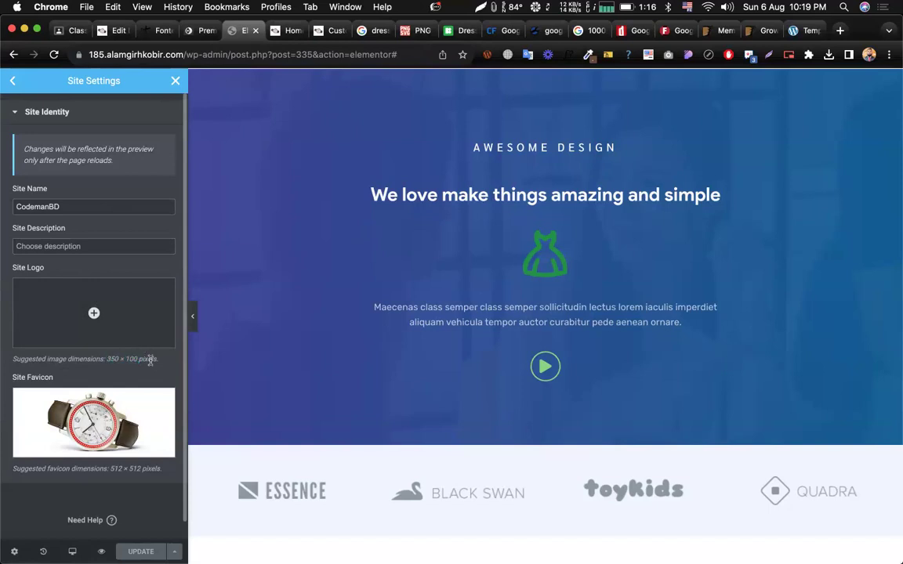
drag(138, 359, 106, 357)
click(107, 356)
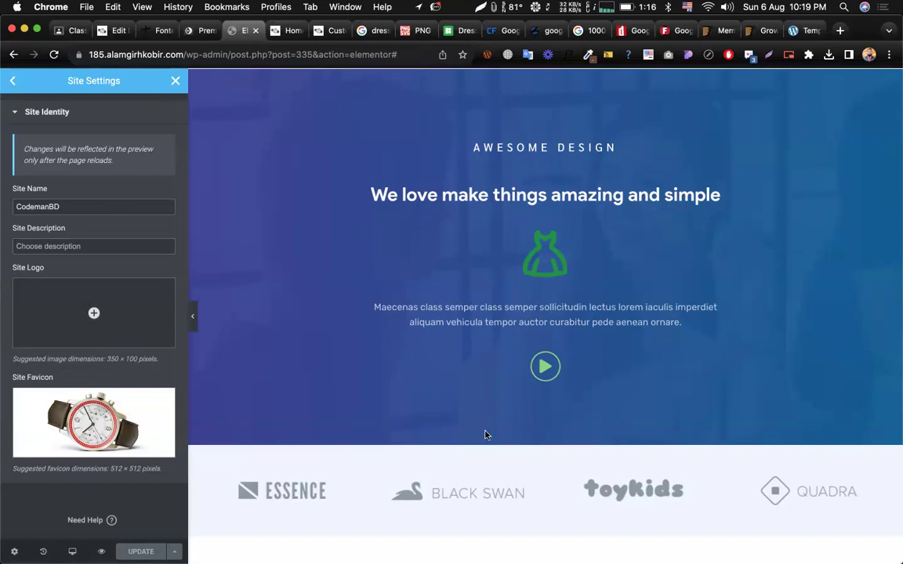
click(174, 82)
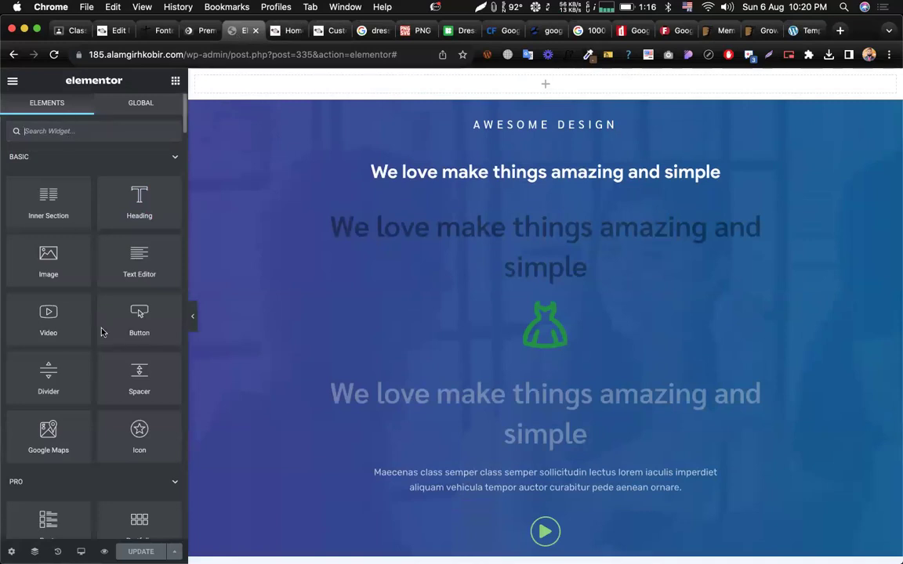
scroll(484, 276, down, 15)
scroll(483, 277, down, 10)
scroll(572, 258, up, 20)
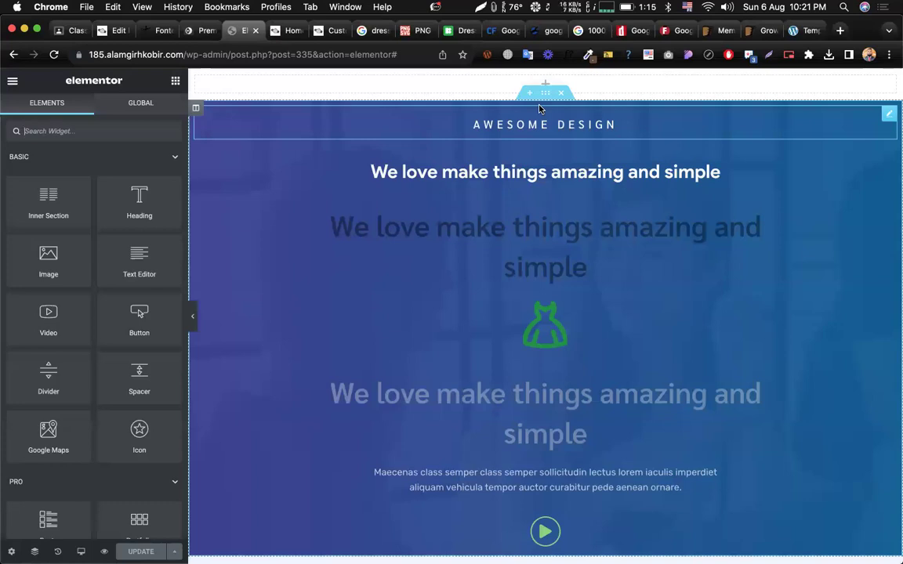
Step: Select the dark 'We love make things amazing and simple' heading to edit its settings
click(514, 240)
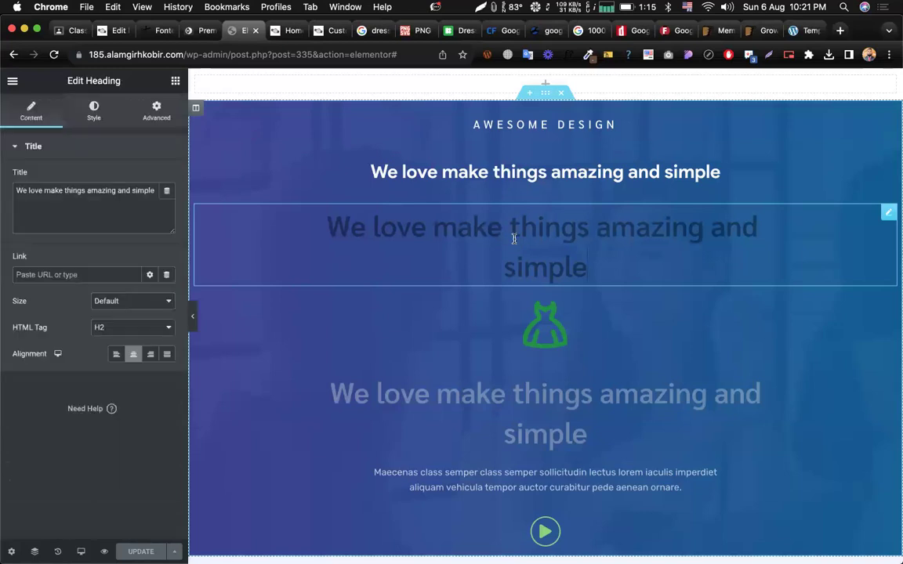
double_click(514, 239)
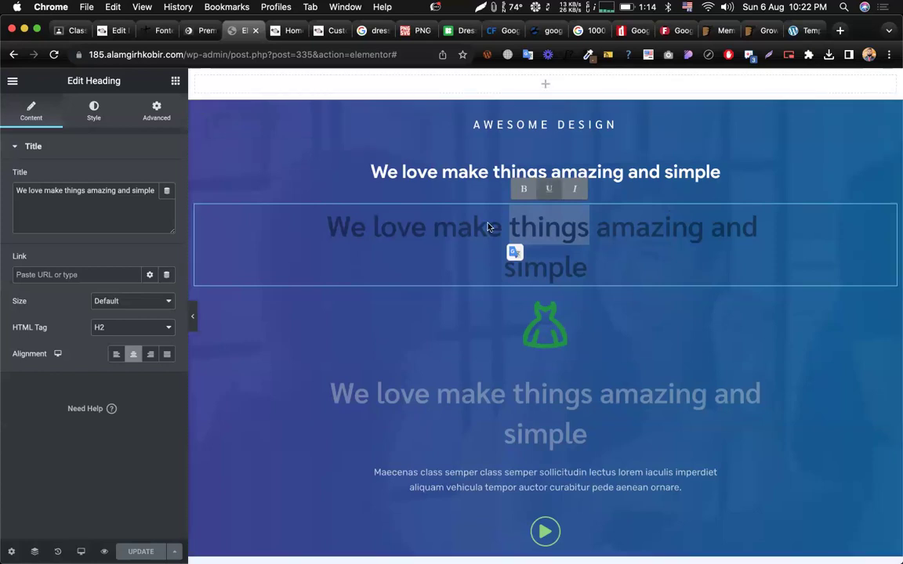
click(647, 185)
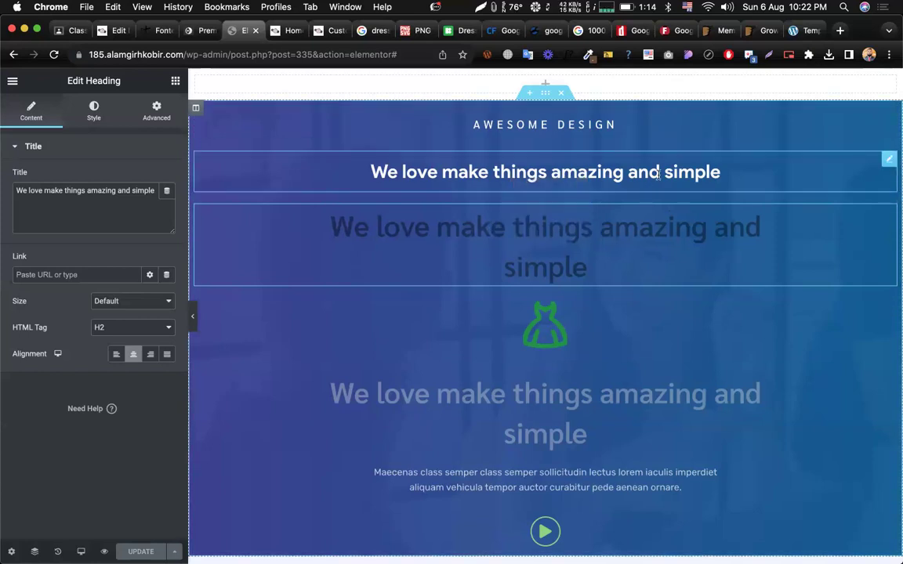